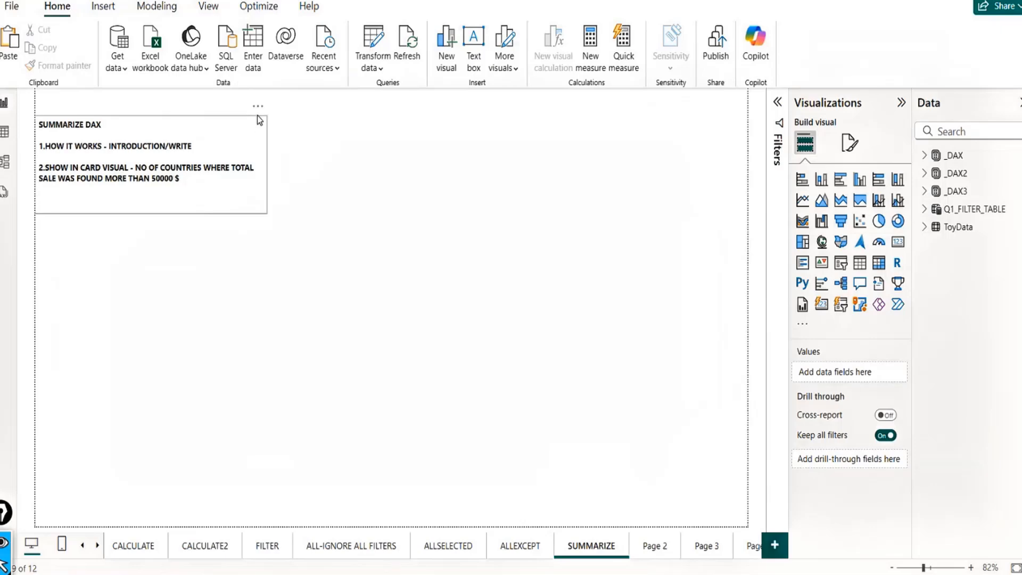
Move the SUMMARIZE DAX notes text box slightly inward from the edge of the report page.
drag(265, 108, 268, 108)
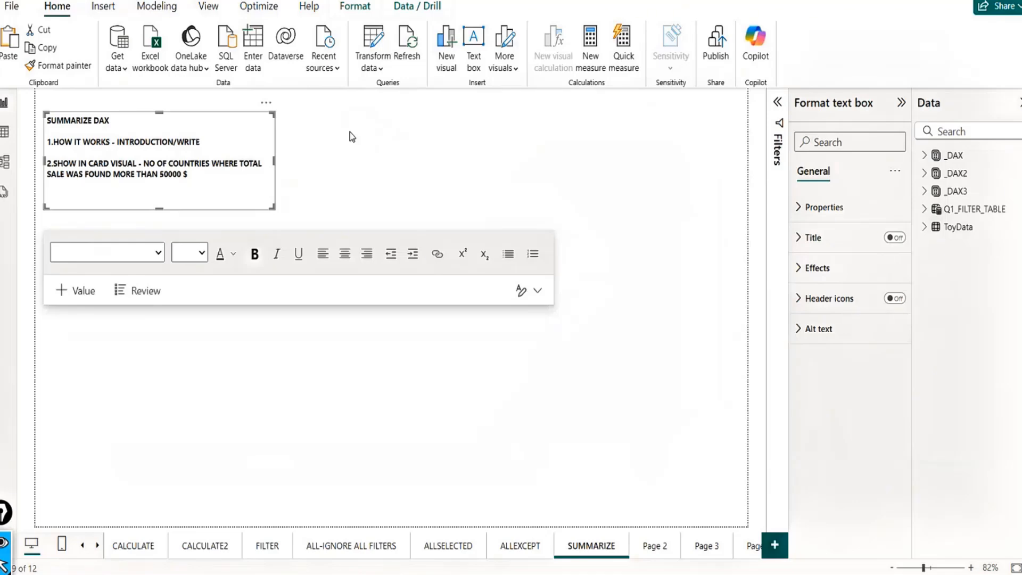
click(311, 167)
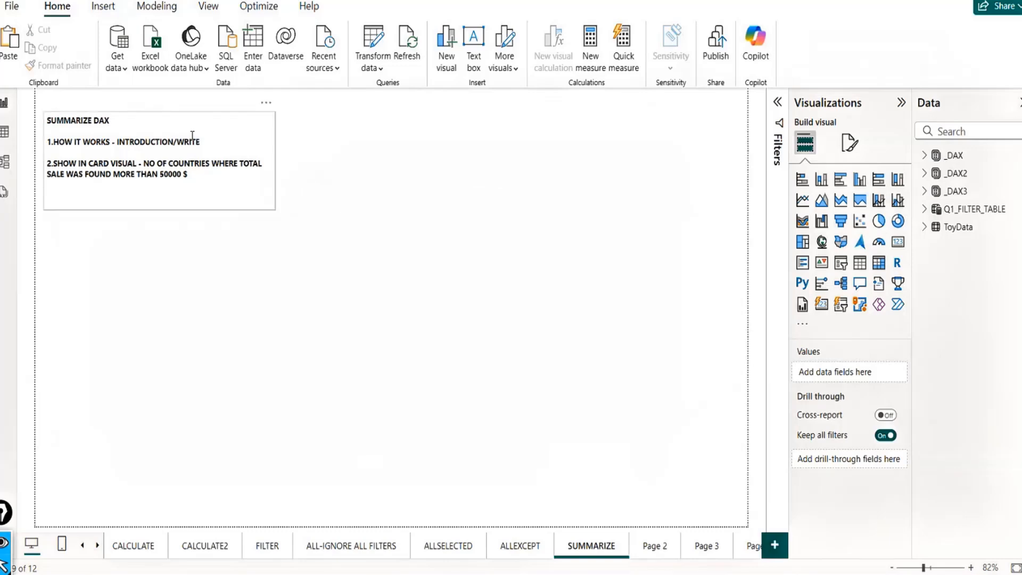
click(4, 137)
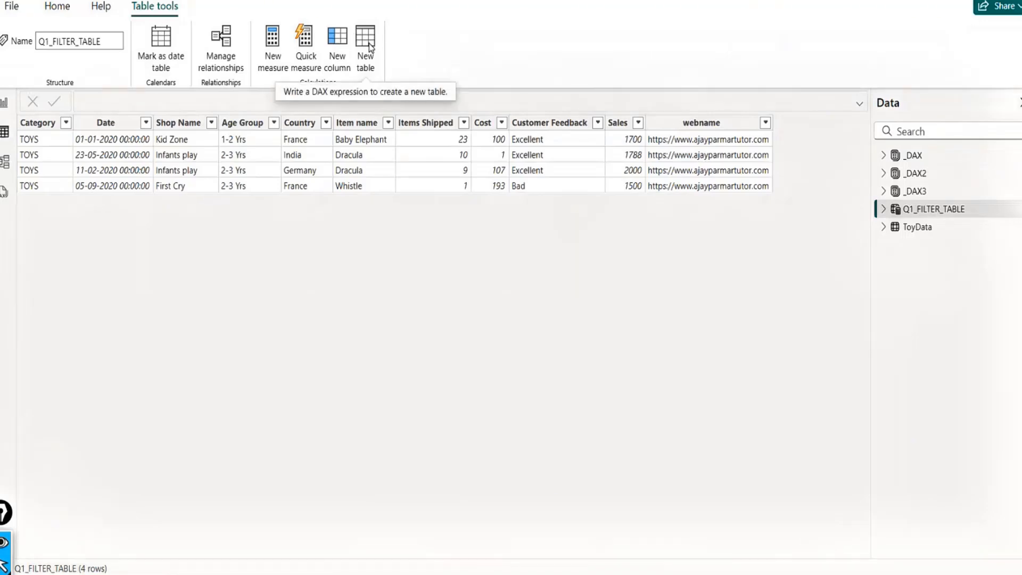
click(5, 104)
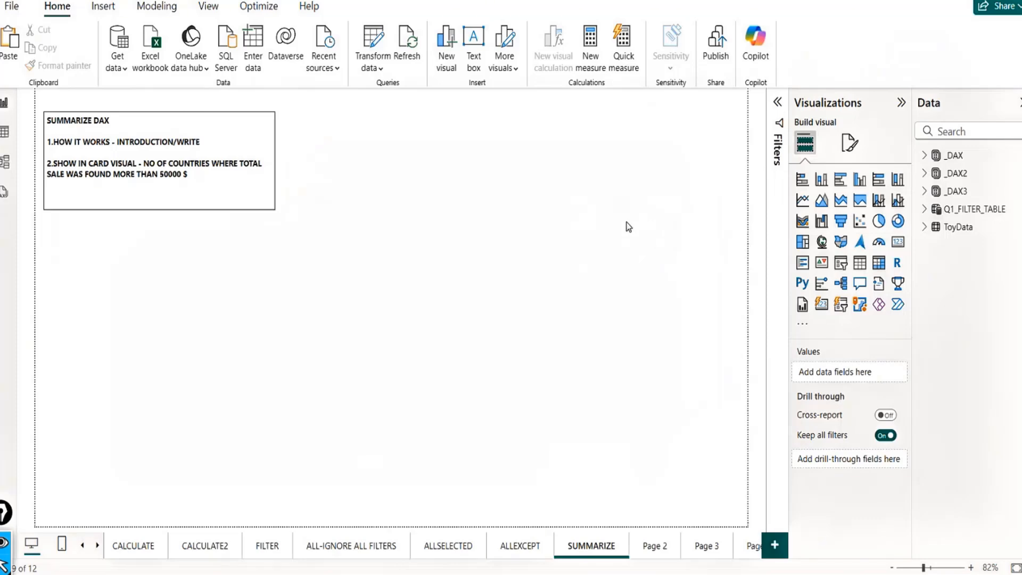
Create a calculated table named SUMMARIZE_DAX_TABLE with the placeholder formula SUMMARIZE() and commit it.
click(4, 133)
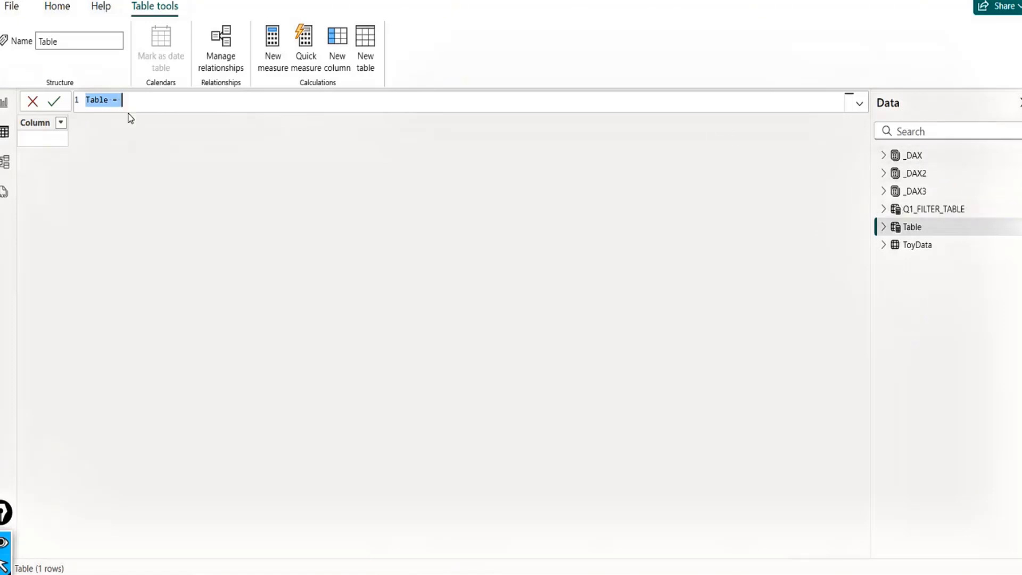
double_click(102, 100)
text(SUMMAR)
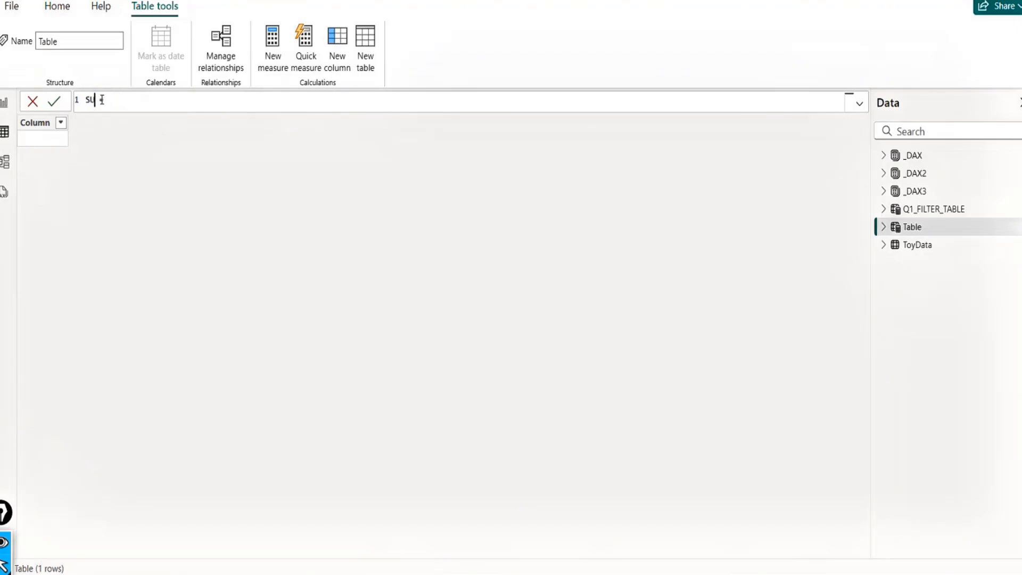
text(IZE_DAX_TABLE)
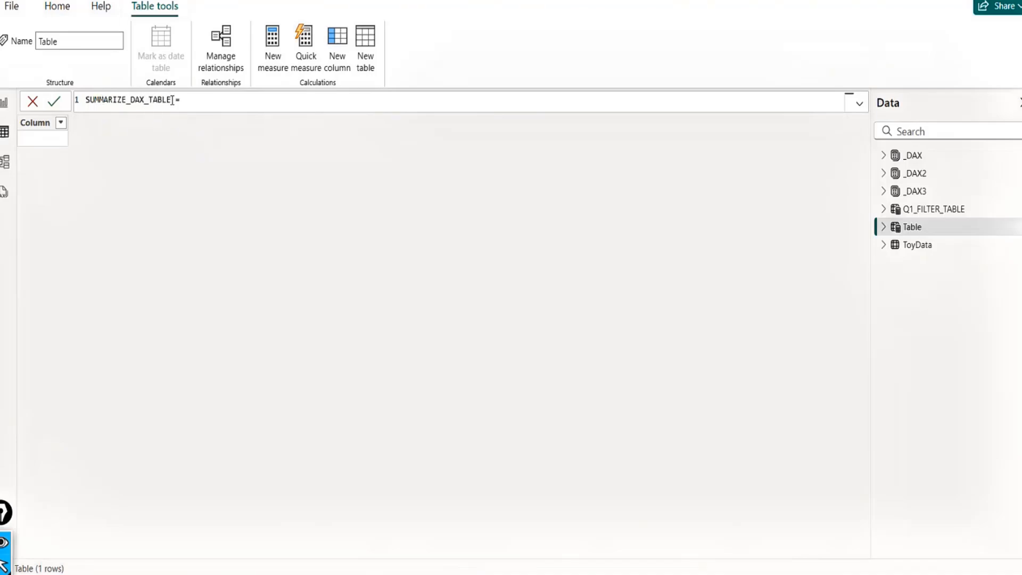
click(222, 100)
text(SUMMARIZE()
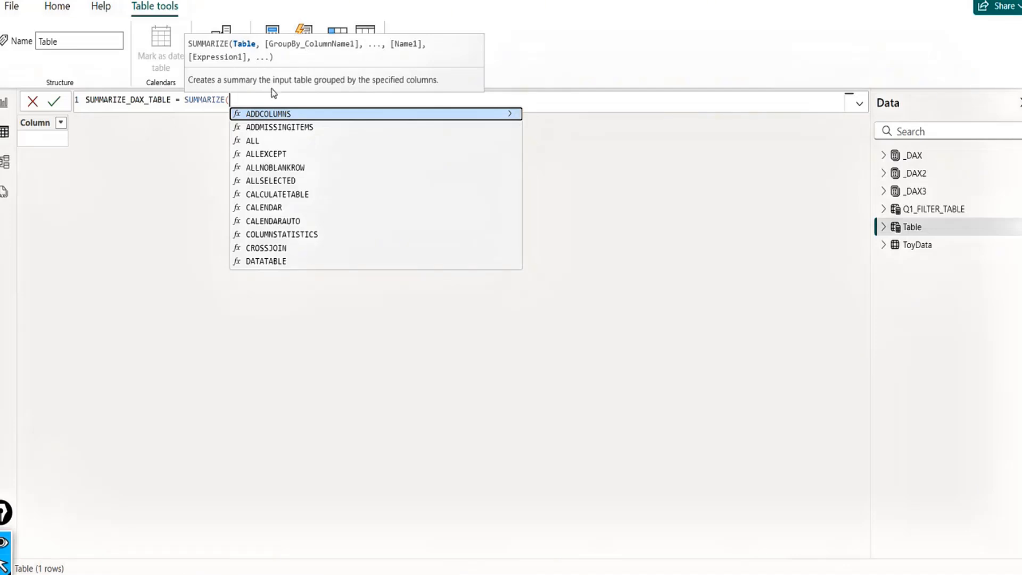
text())
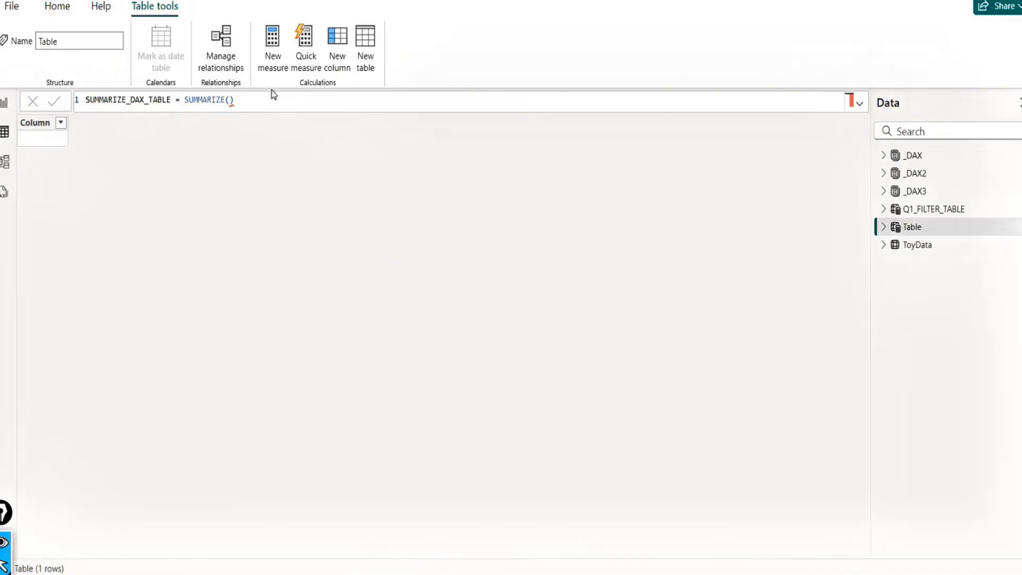
key(Return)
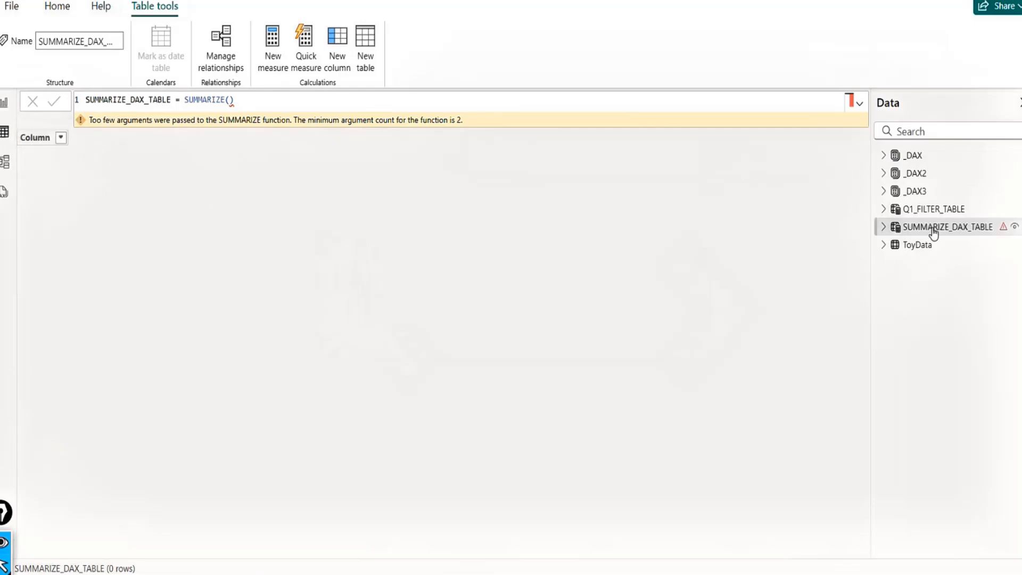
Filter the ToyData table's Country column to show only France.
click(916, 245)
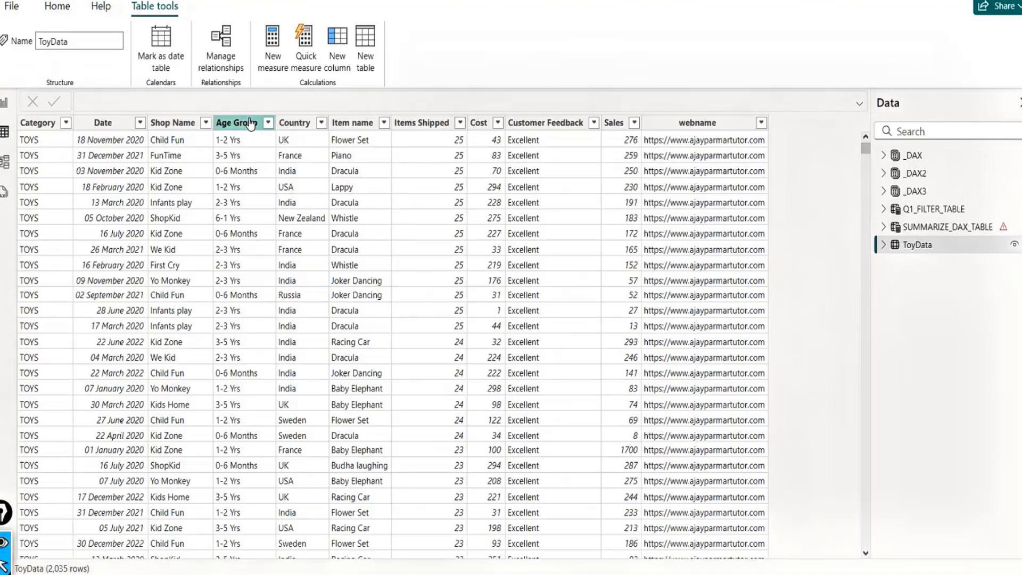
click(294, 122)
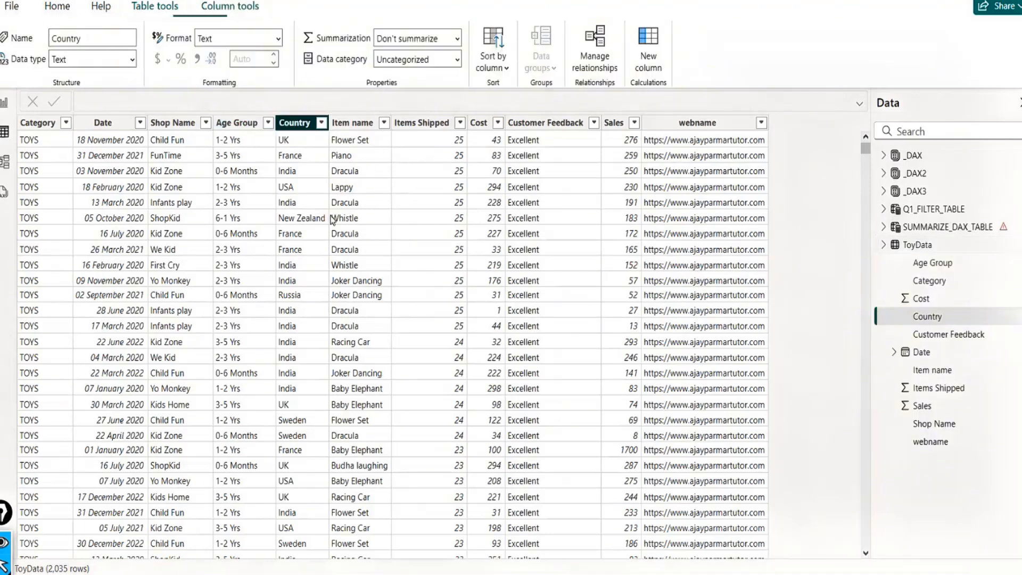
click(321, 122)
click(351, 268)
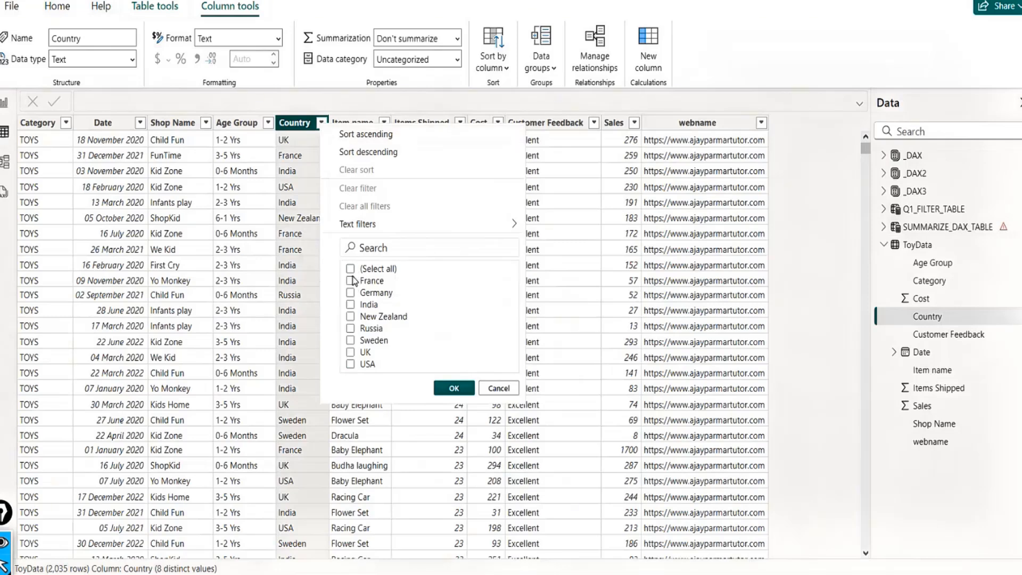
click(351, 280)
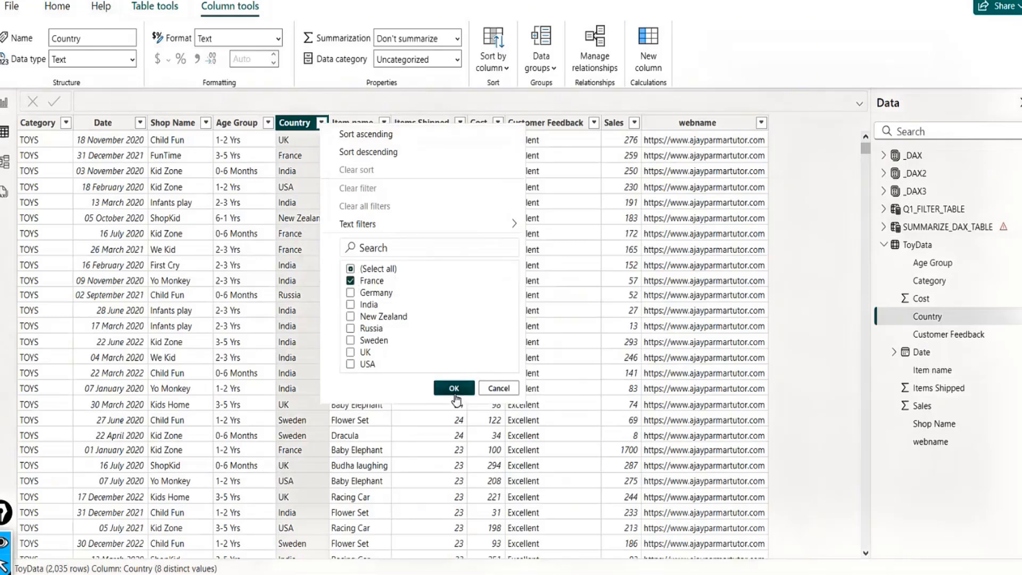
click(454, 388)
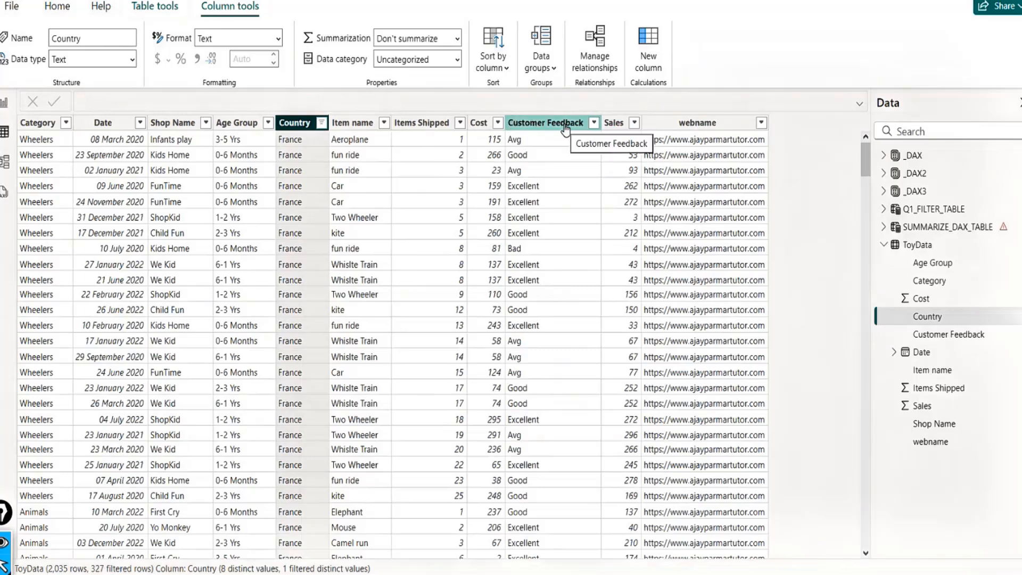
Restore all countries in the ToyData table's Country filter.
click(321, 122)
click(348, 272)
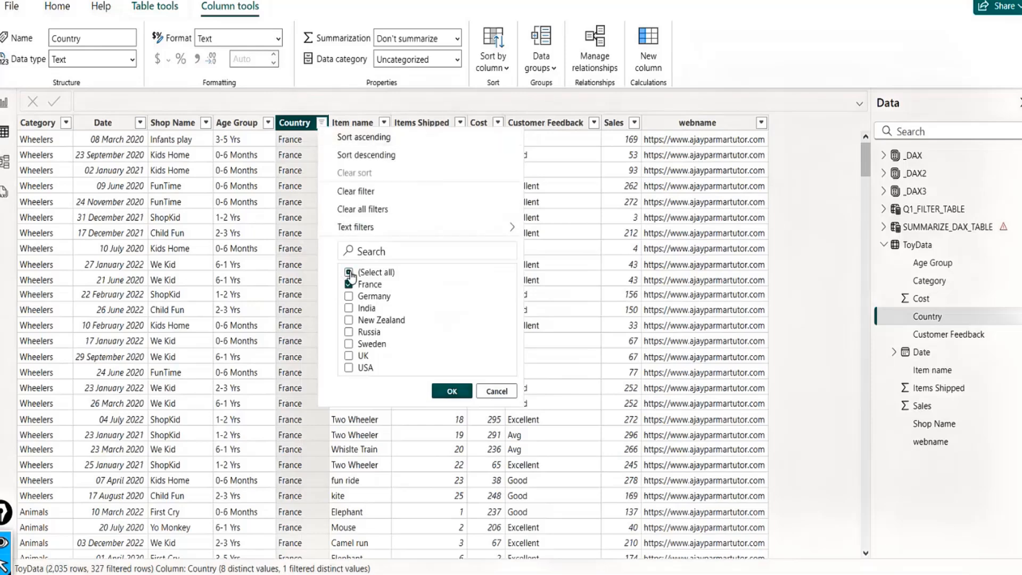
click(452, 390)
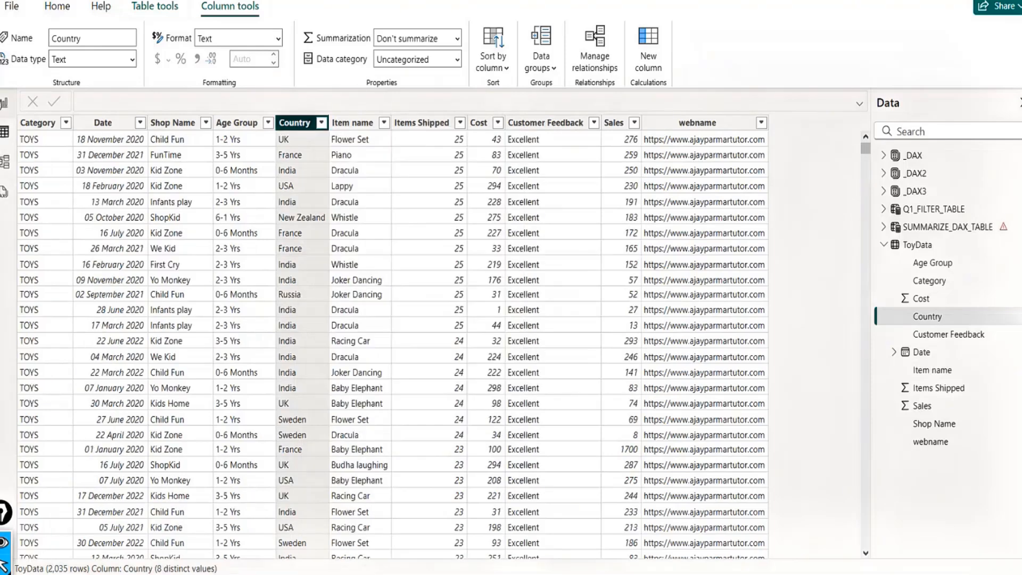
Insert a table visual on the SUMMARIZE report page with the Country and Sales fields from ToyData.
click(6, 107)
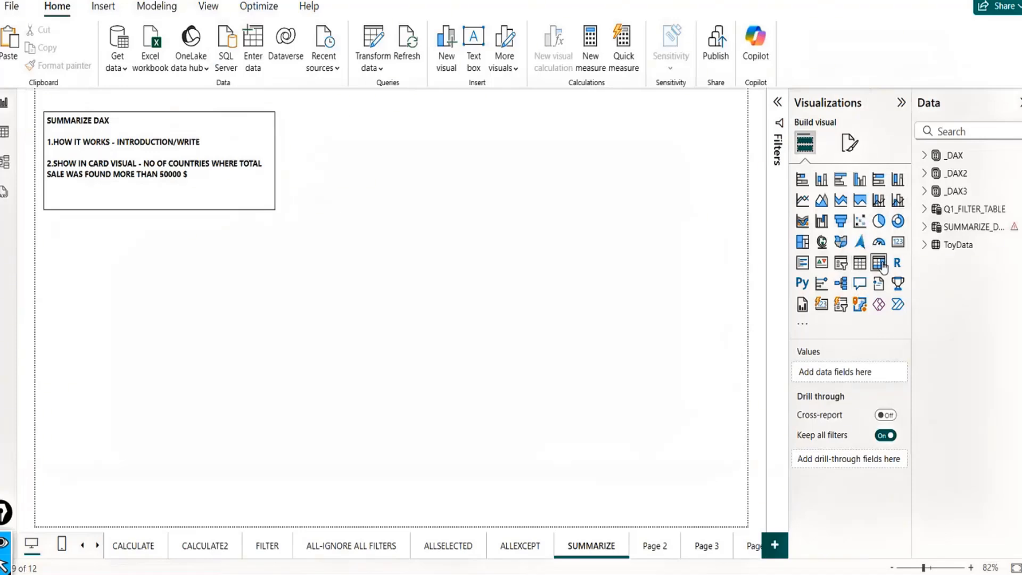
click(860, 264)
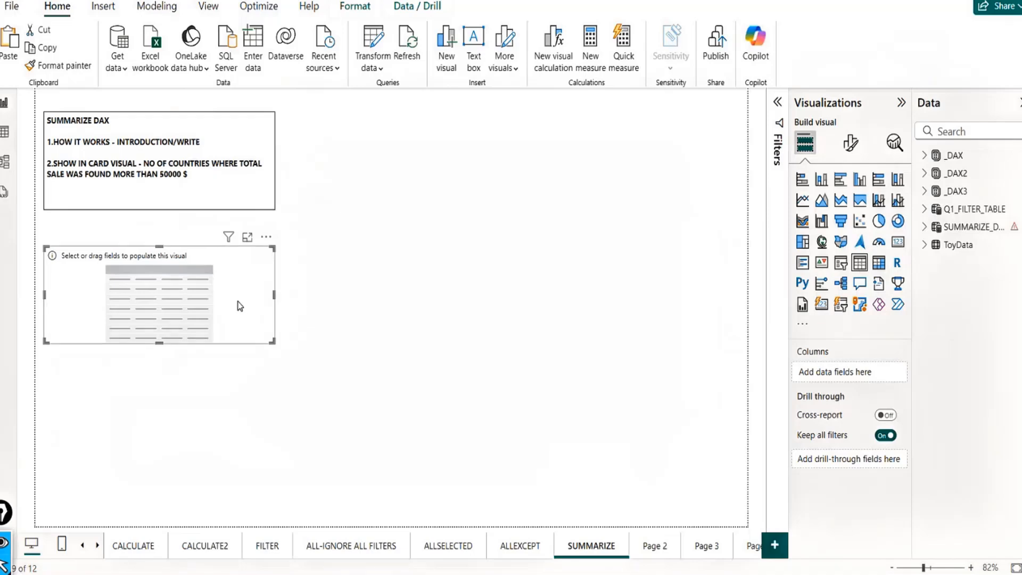
drag(237, 303, 517, 329)
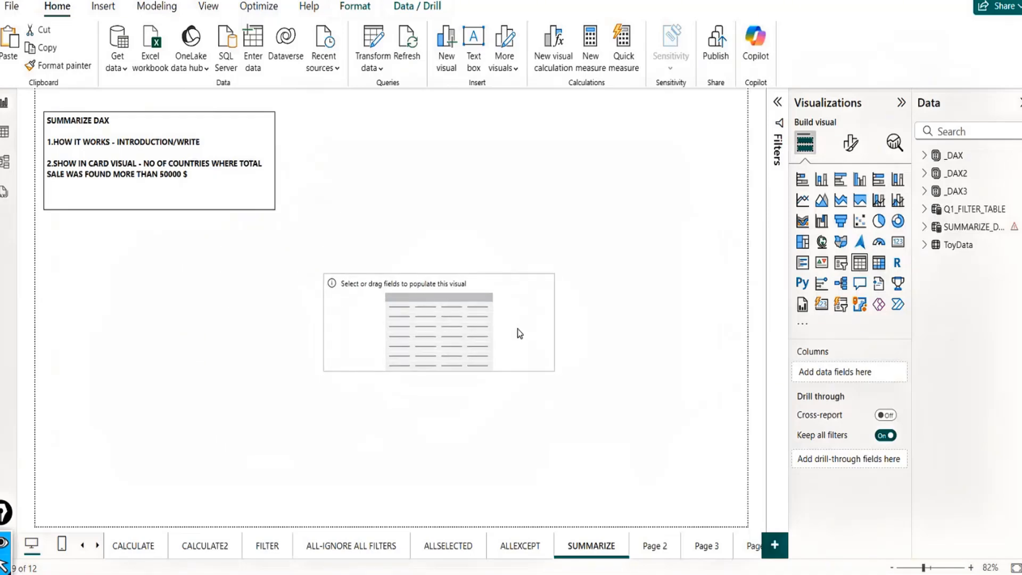
click(925, 244)
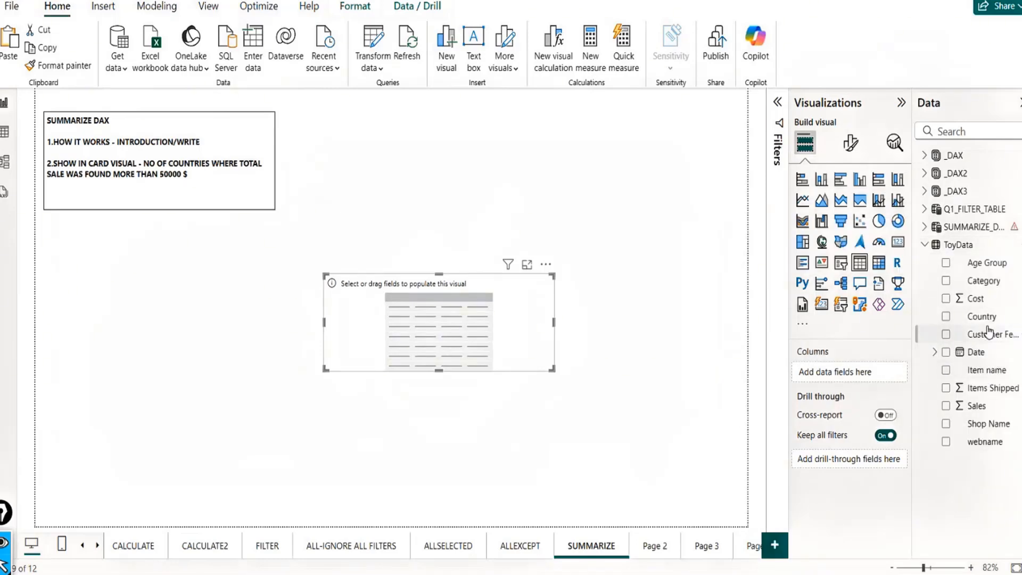
drag(985, 318, 851, 374)
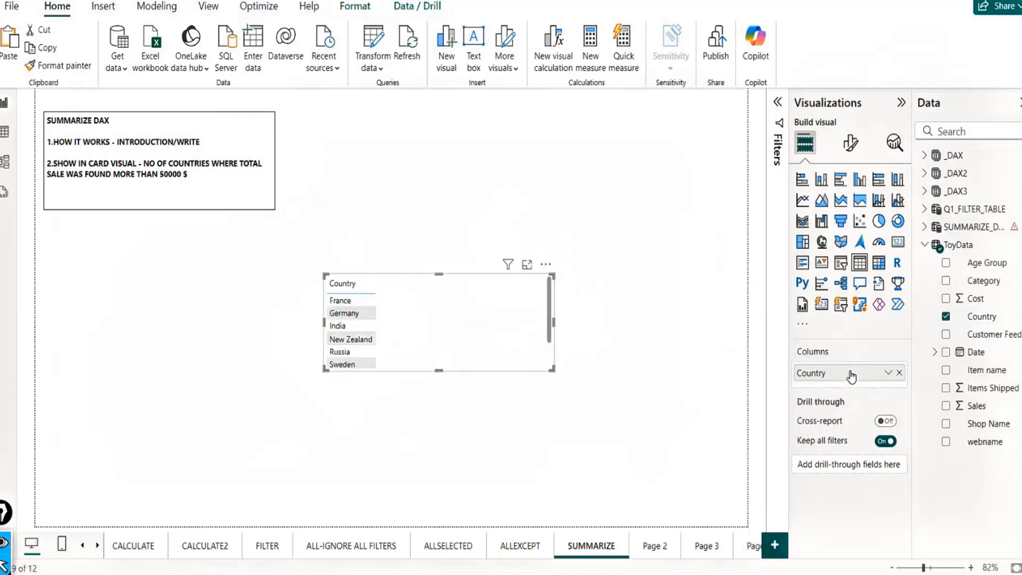
drag(978, 407, 846, 390)
drag(978, 415, 849, 392)
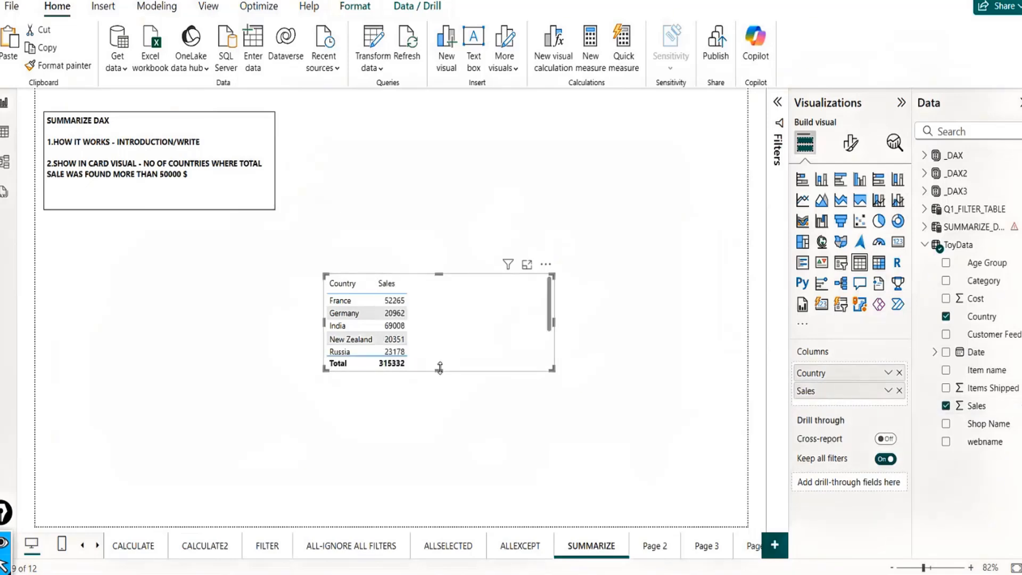
Make the table visual taller so every country row fits, and place it beneath the notes text box.
drag(439, 370, 442, 451)
drag(516, 397, 285, 388)
drag(201, 404, 199, 378)
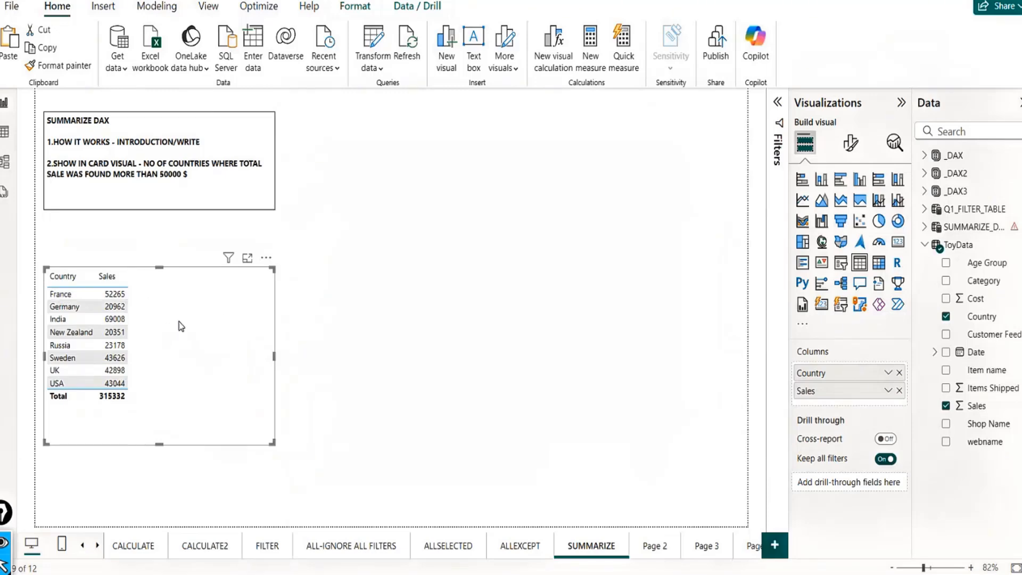
drag(179, 321, 179, 317)
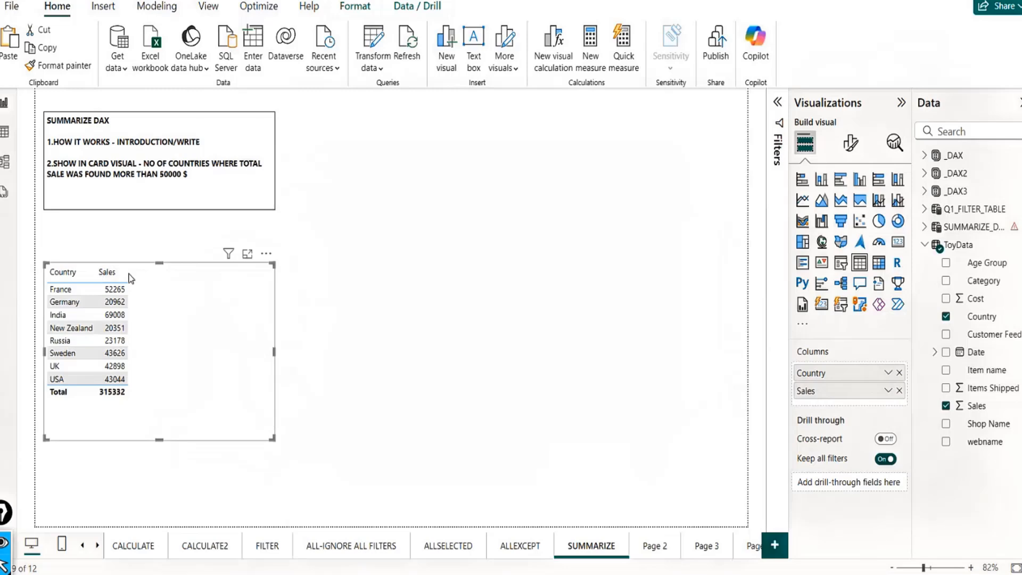
click(64, 291)
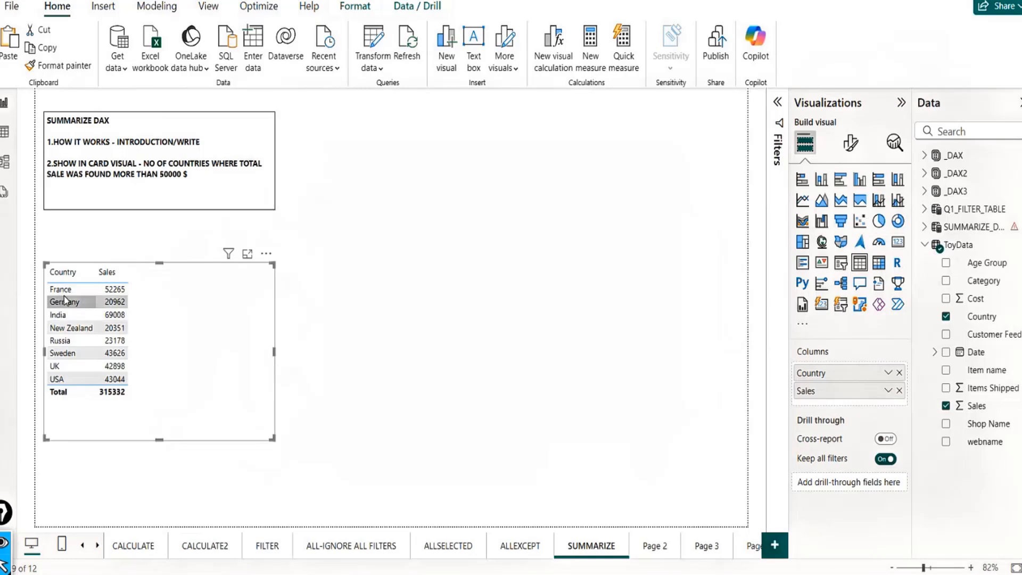
click(62, 294)
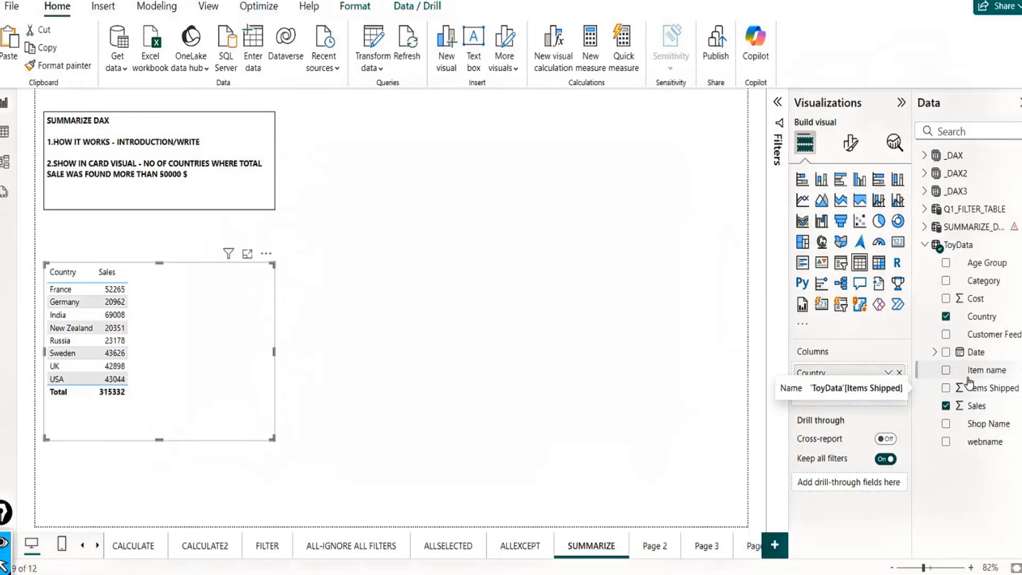
Add Age Group between Country and Sales in the table visual, and append Cost as the last column.
mouse_move(993, 392)
mouse_down()
mouse_move(824, 402)
mouse_move(989, 396)
mouse_up()
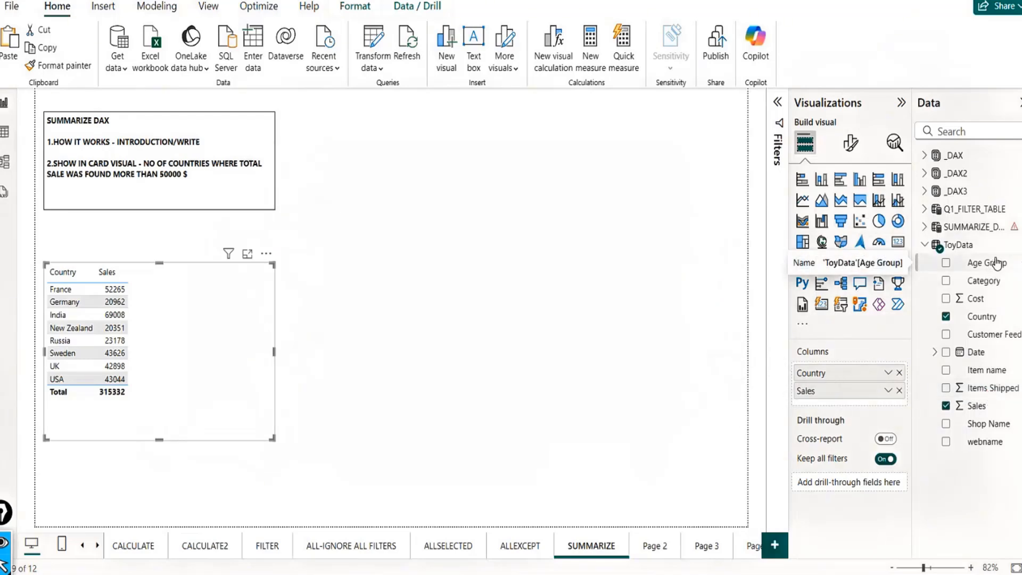
drag(995, 262, 855, 382)
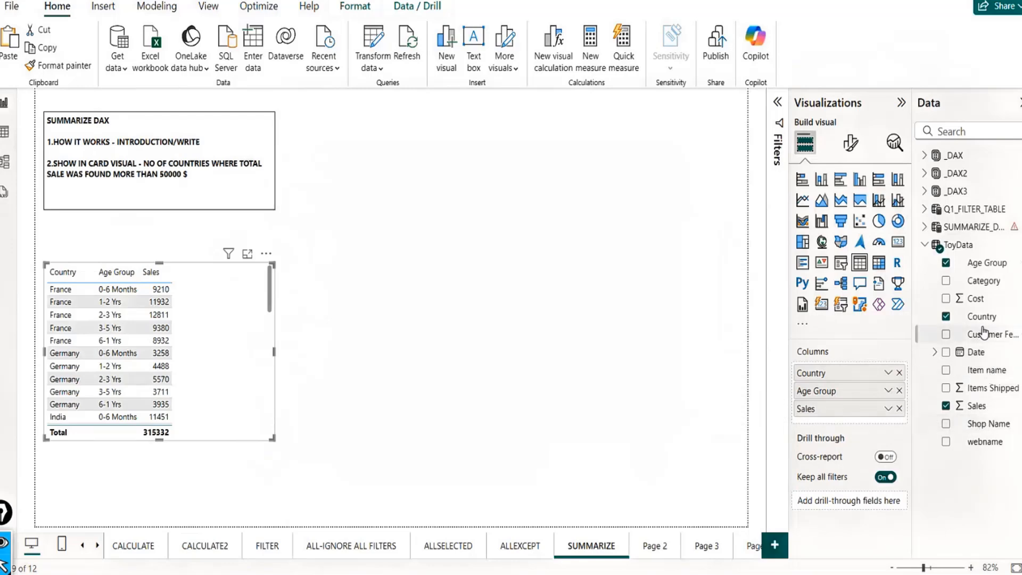
drag(981, 307, 851, 426)
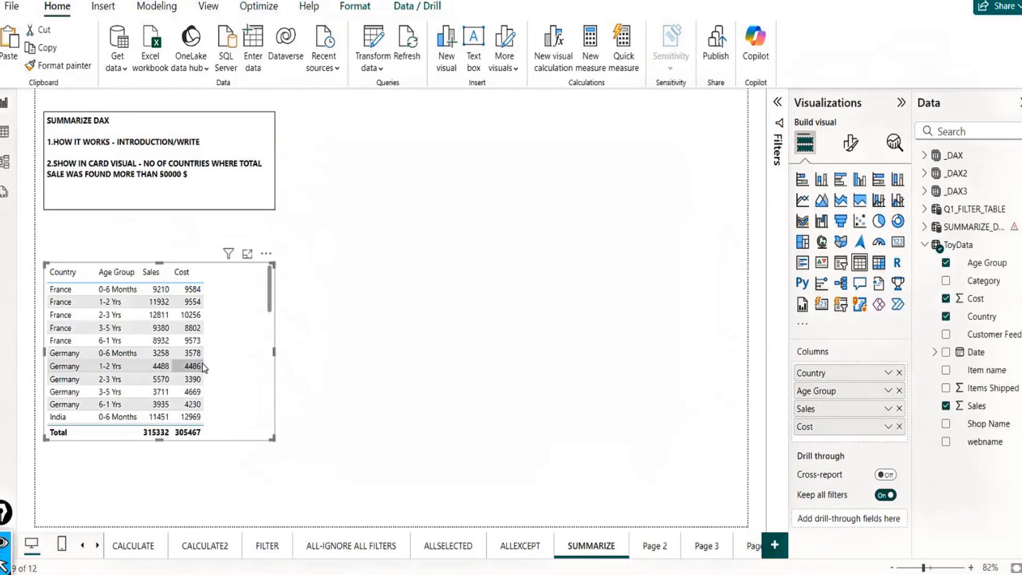
Filter the ToyData table's Sales column to exclude the values 1 through 6.
click(7, 146)
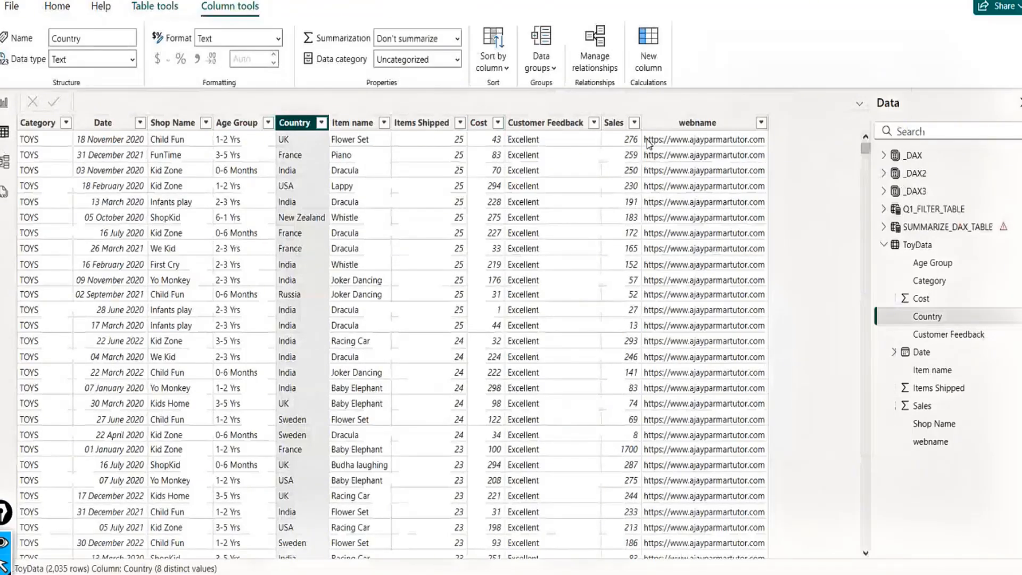
click(634, 123)
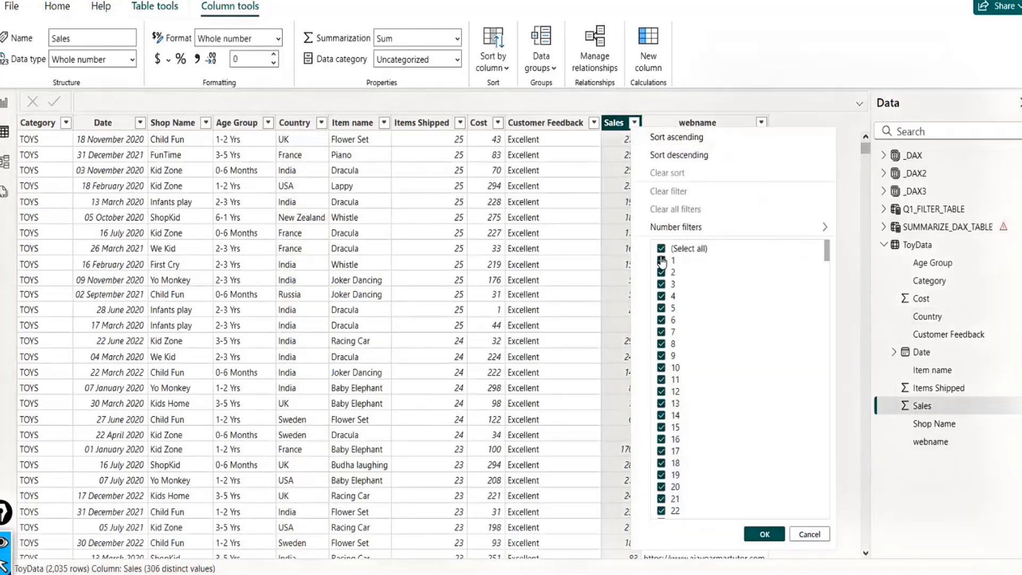
click(661, 261)
click(662, 272)
click(661, 296)
click(661, 308)
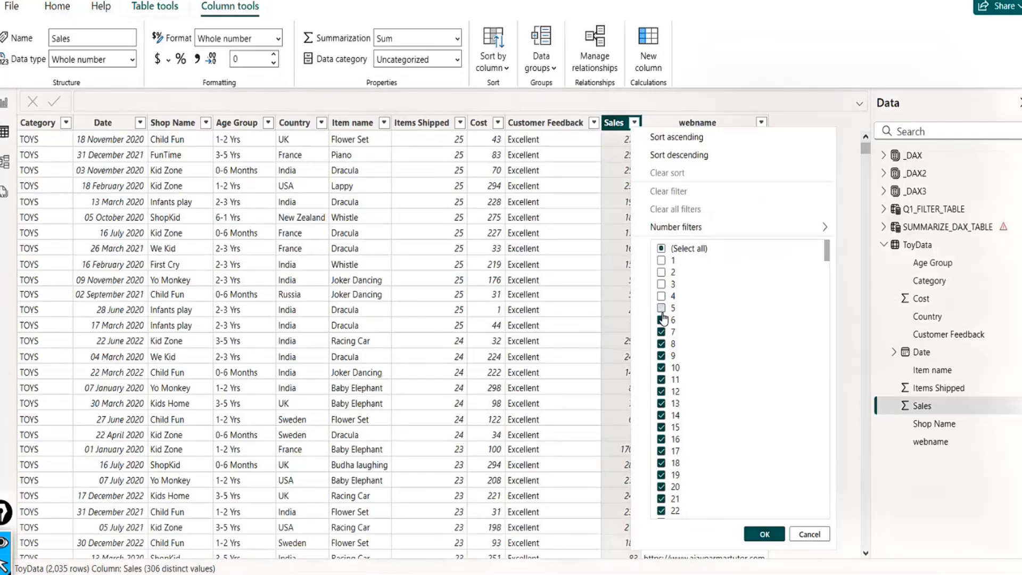
click(662, 319)
click(764, 534)
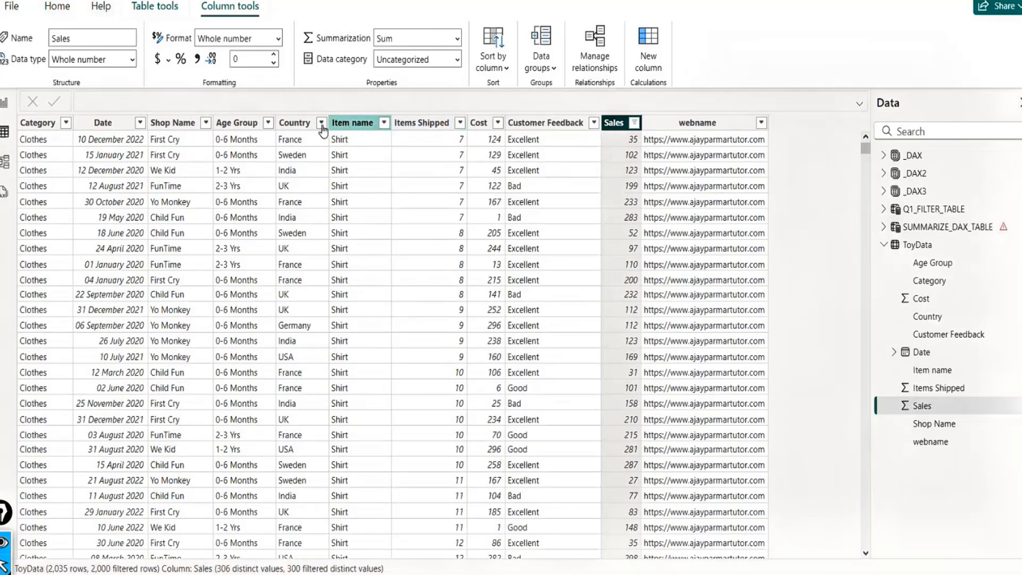
Filter the ToyData table's Age Group column to exclude 1-2 Yrs and 2-3 Yrs.
click(268, 123)
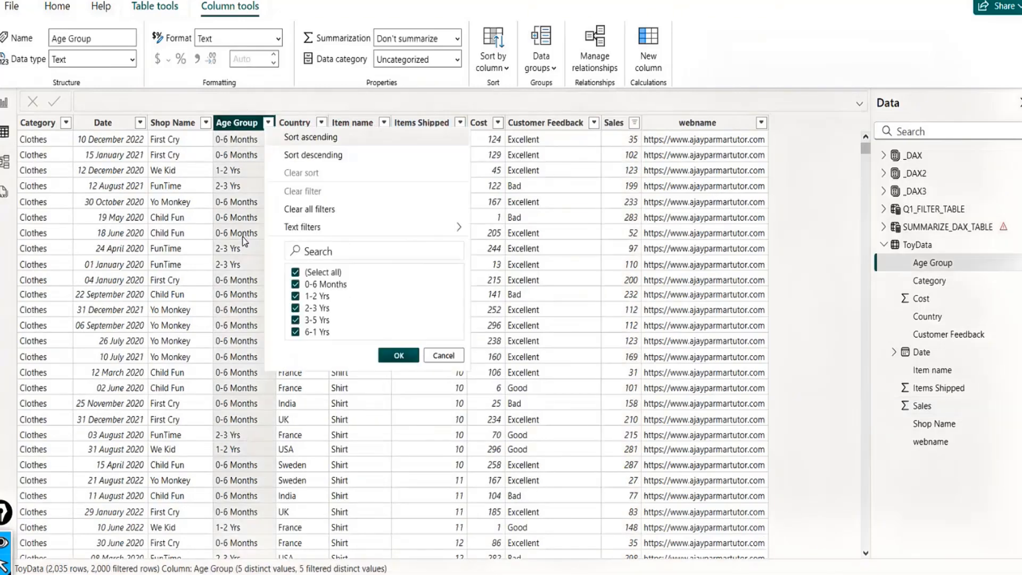
click(296, 296)
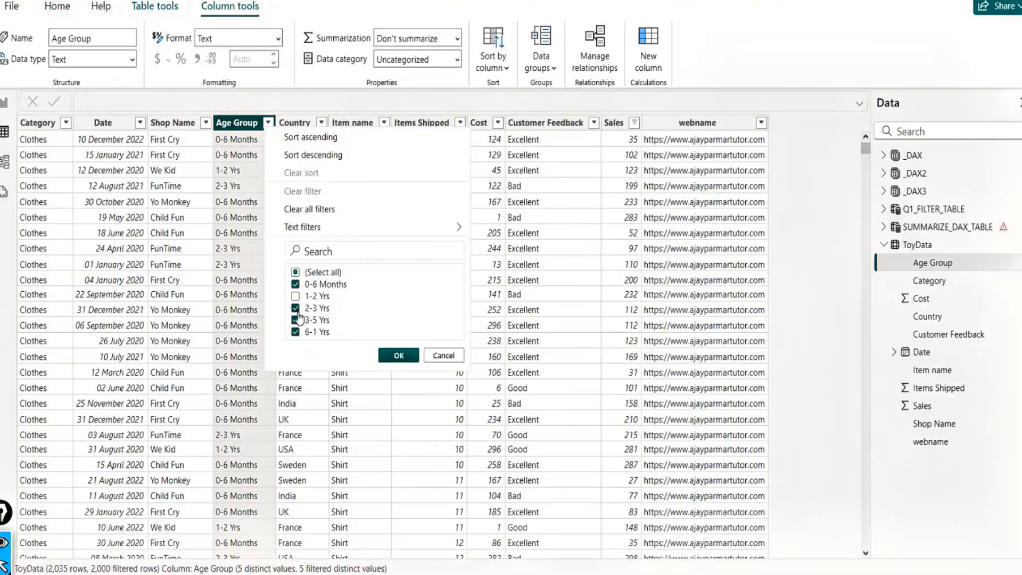
click(399, 355)
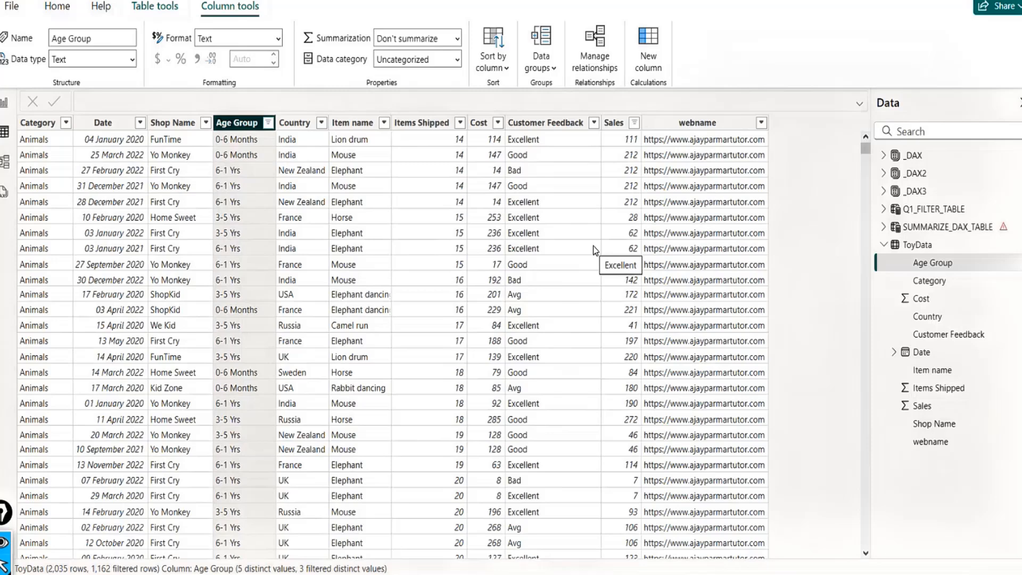
Clear the filters on the Sales and Age Group columns of the ToyData table.
click(634, 124)
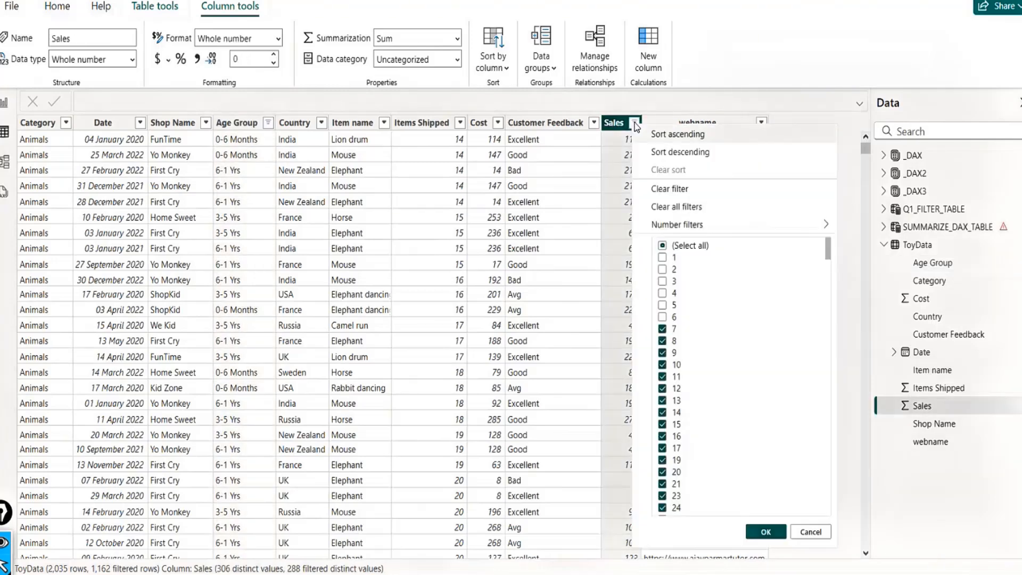
click(591, 146)
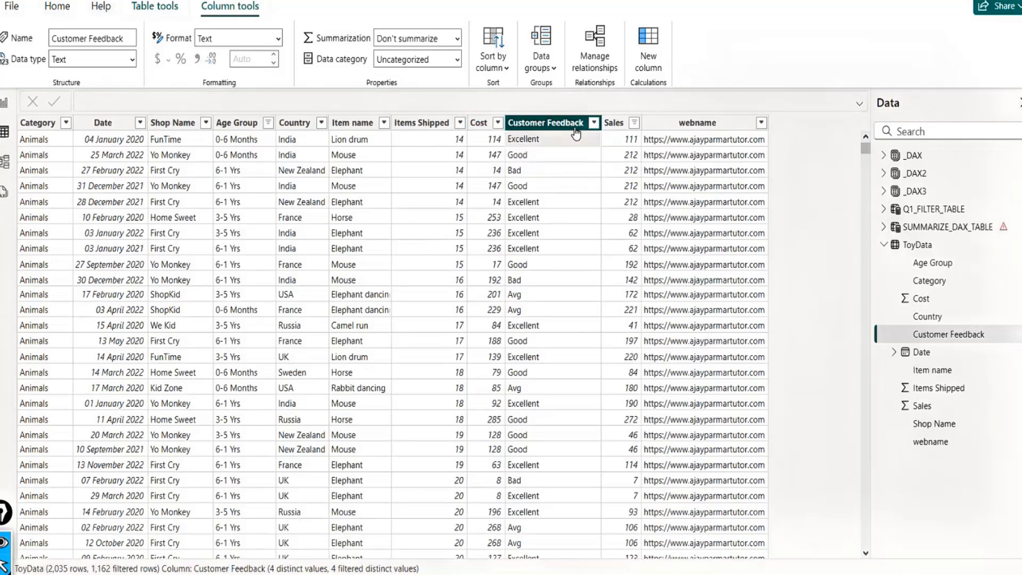
click(634, 126)
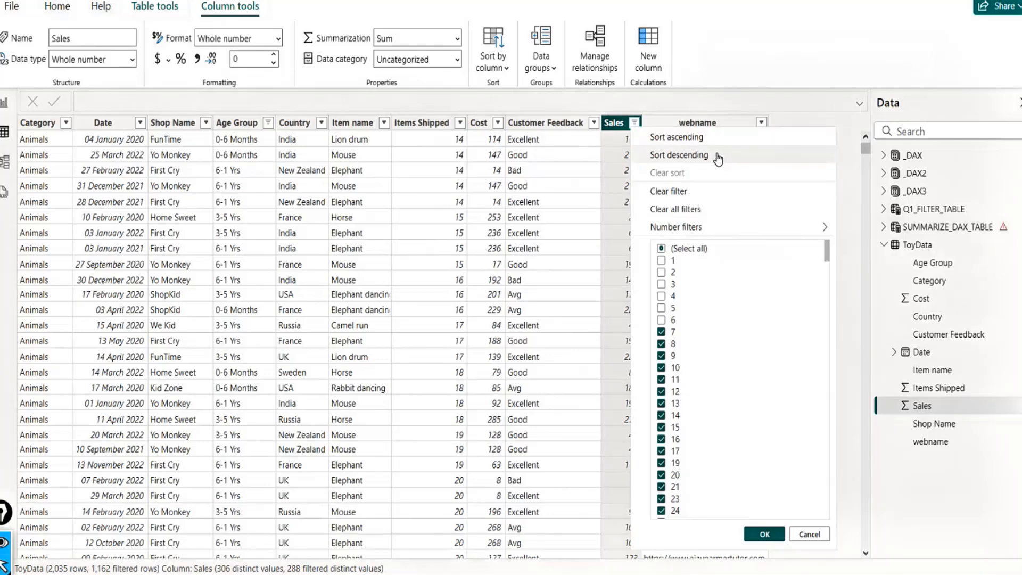
click(675, 193)
click(237, 122)
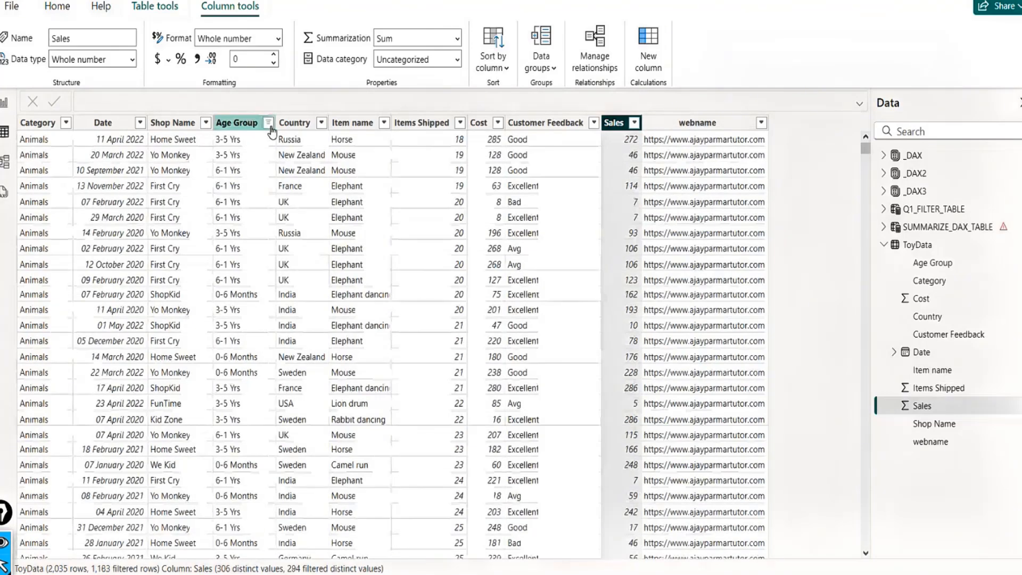
click(268, 122)
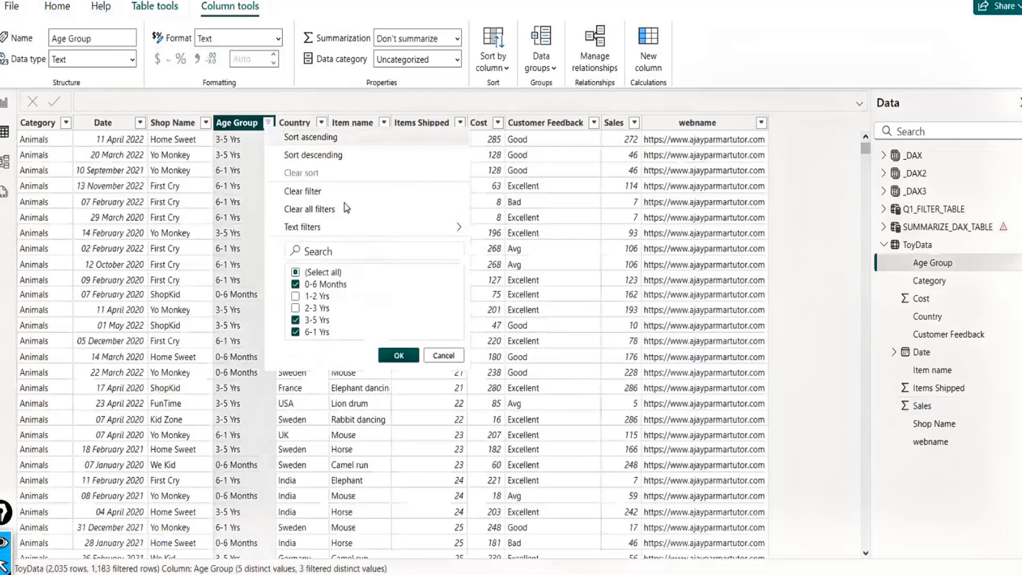
click(358, 192)
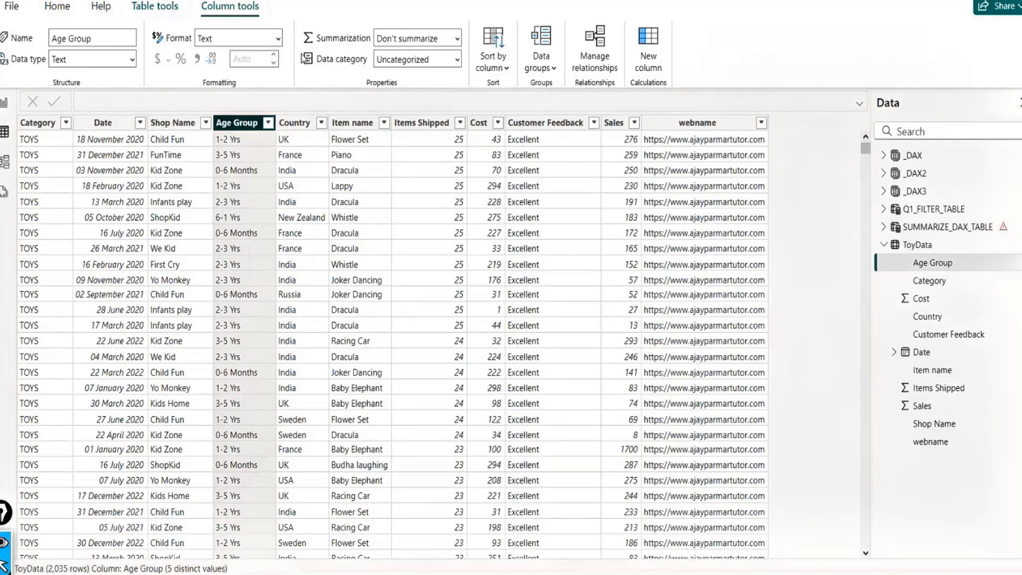
click(55, 12)
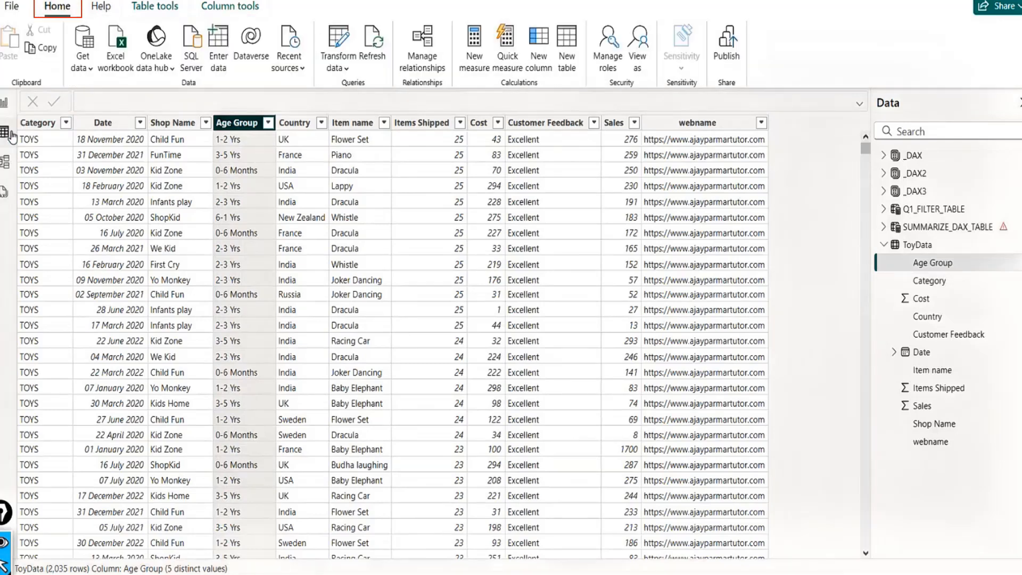
click(568, 48)
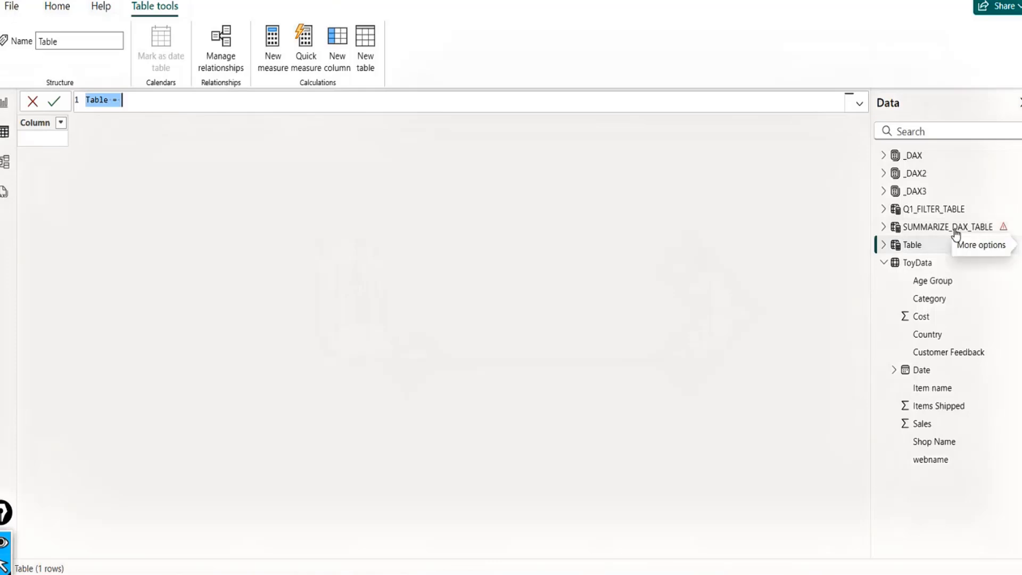
click(931, 245)
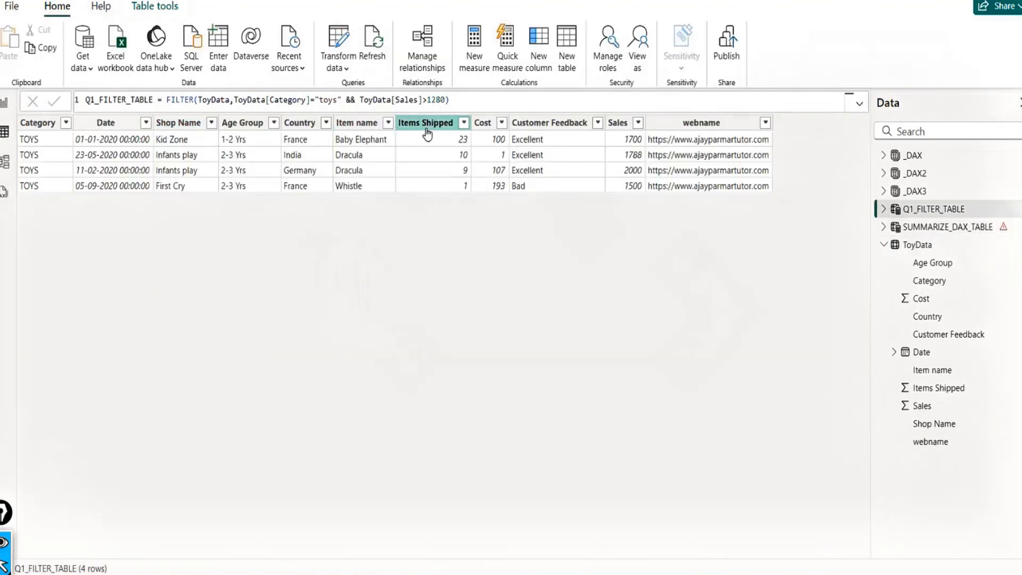
In the SUMMARIZE_DAX_TABLE formula, give SUMMARIZE the ToyData table as its source and ToyData[Country] as the group-by column.
click(934, 230)
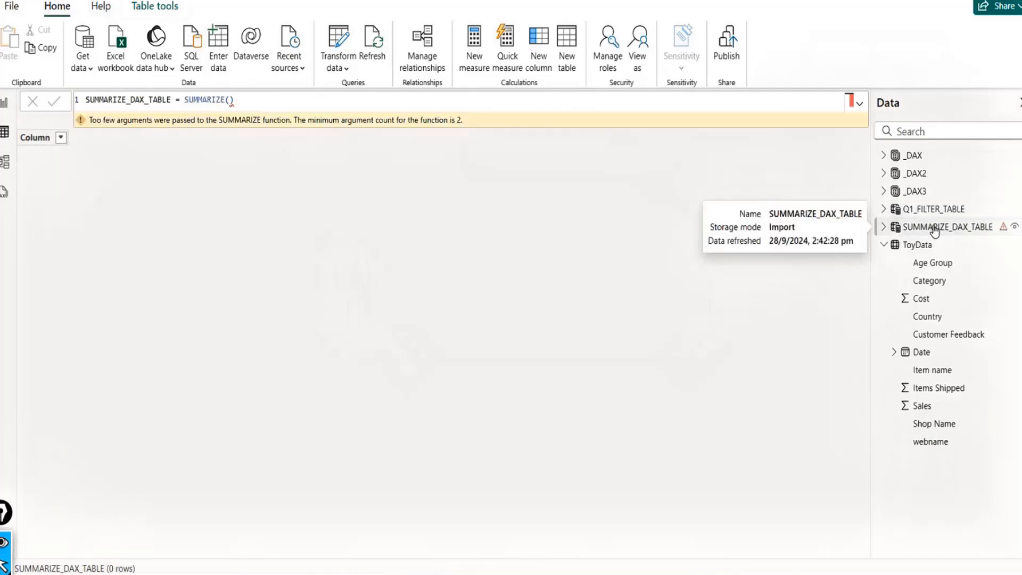
click(244, 99)
key(BackSpace)
key(BackSpace)
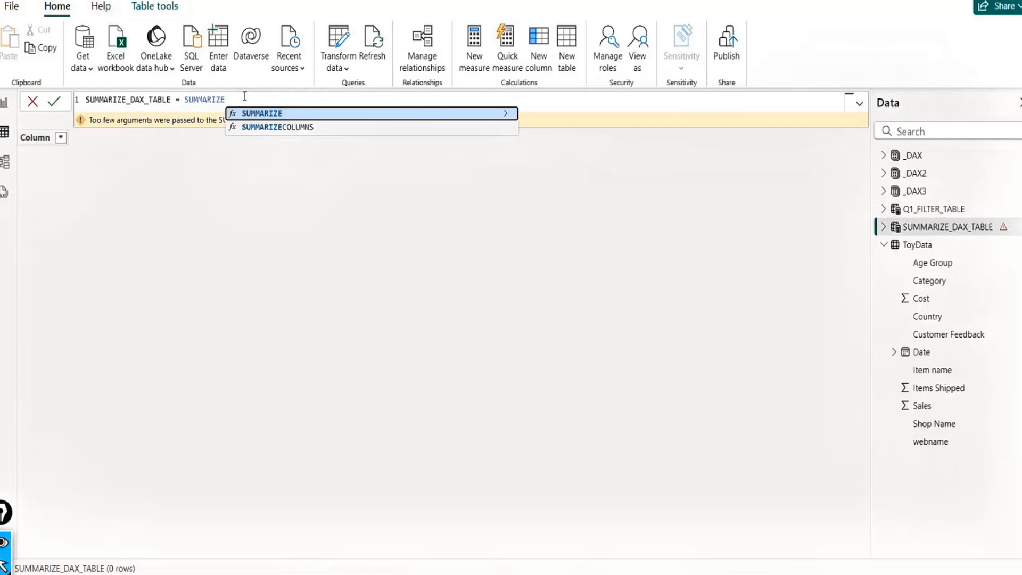
text(()
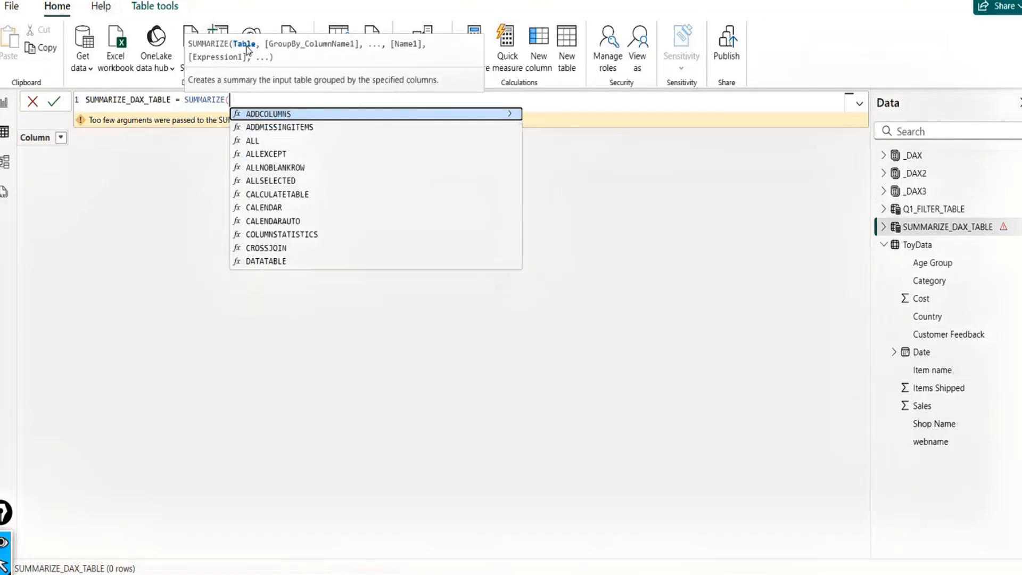
text(TOY)
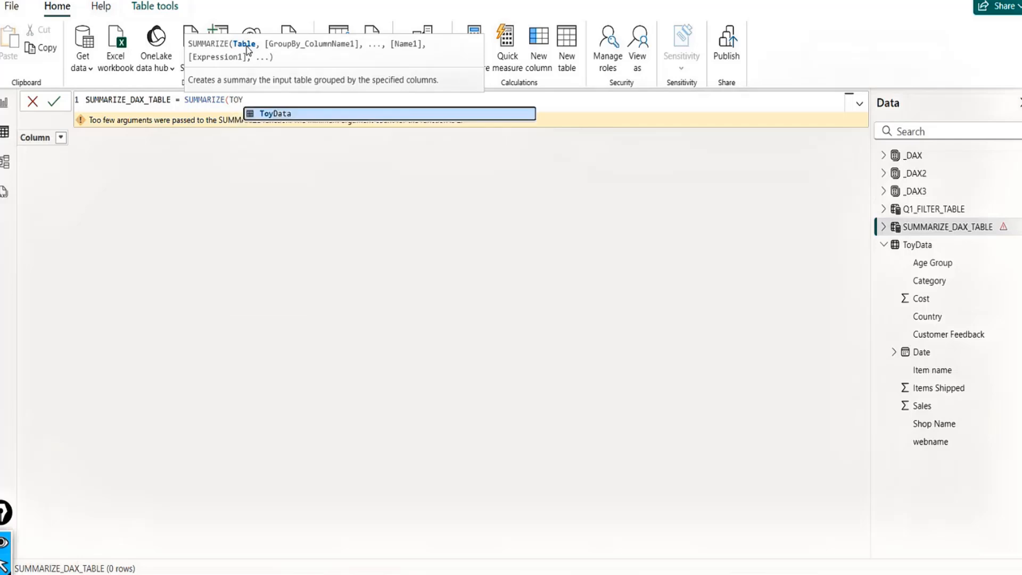
key(Tab)
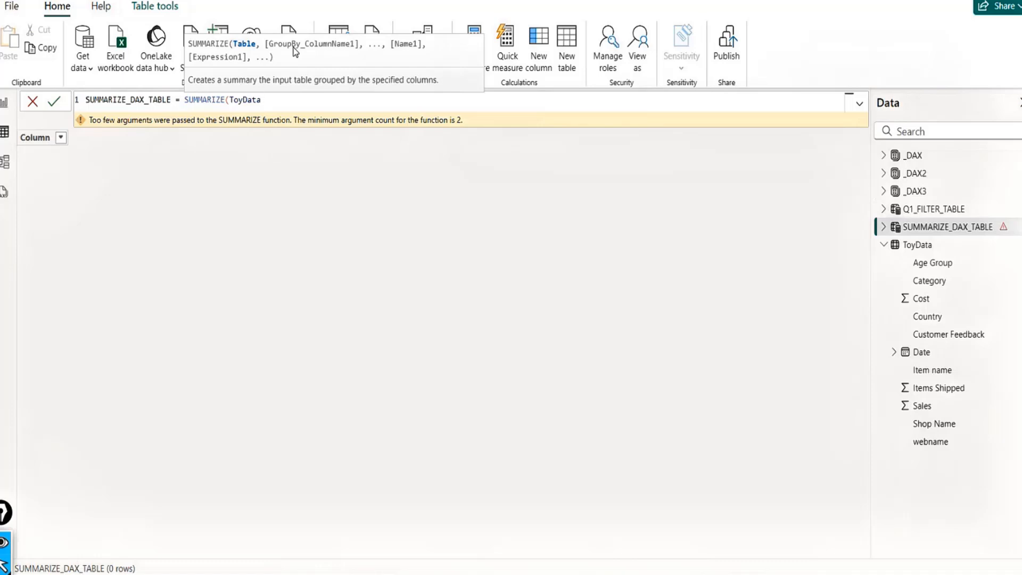
text(,)
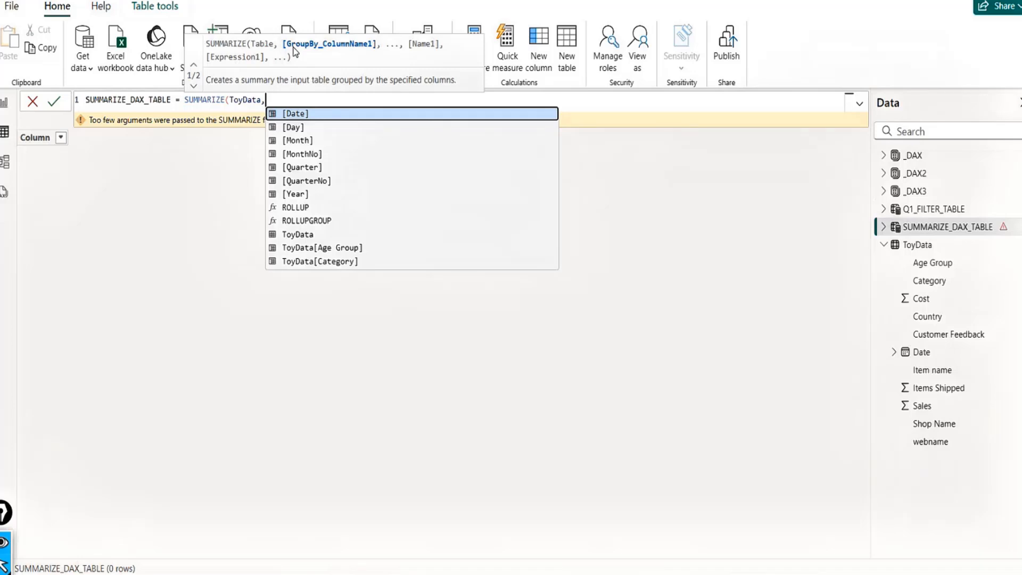
text(COUN)
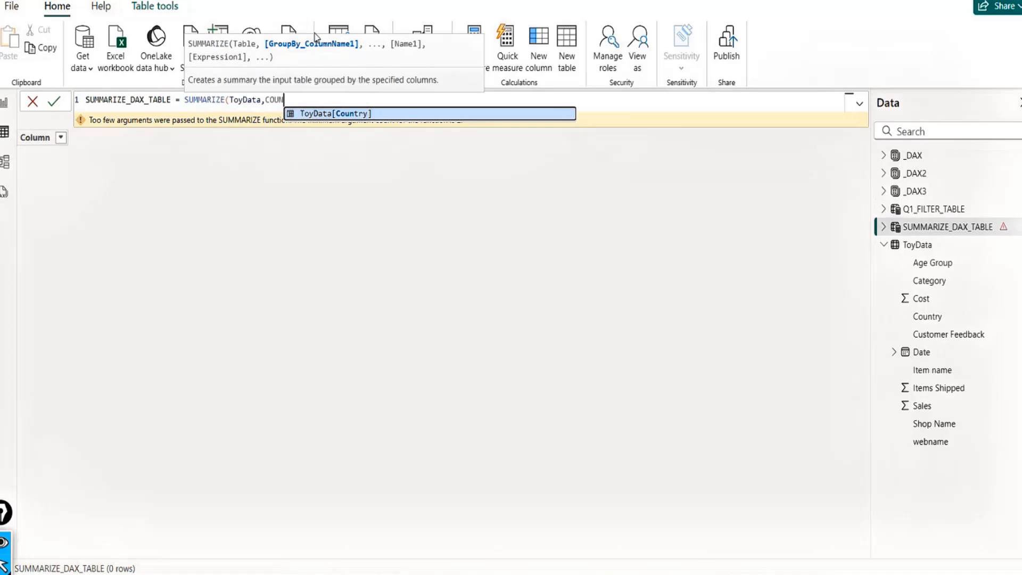
click(349, 117)
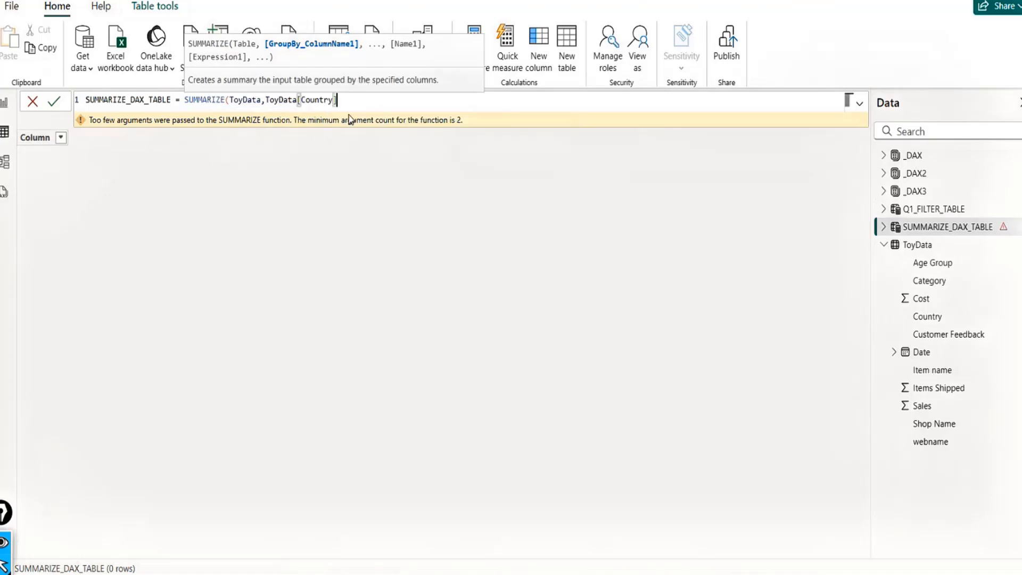
Add a "MyTotalSales" column with the [SUM_DAX] measure as its expression, close the SUMMARIZE formula and commit it.
text(,)
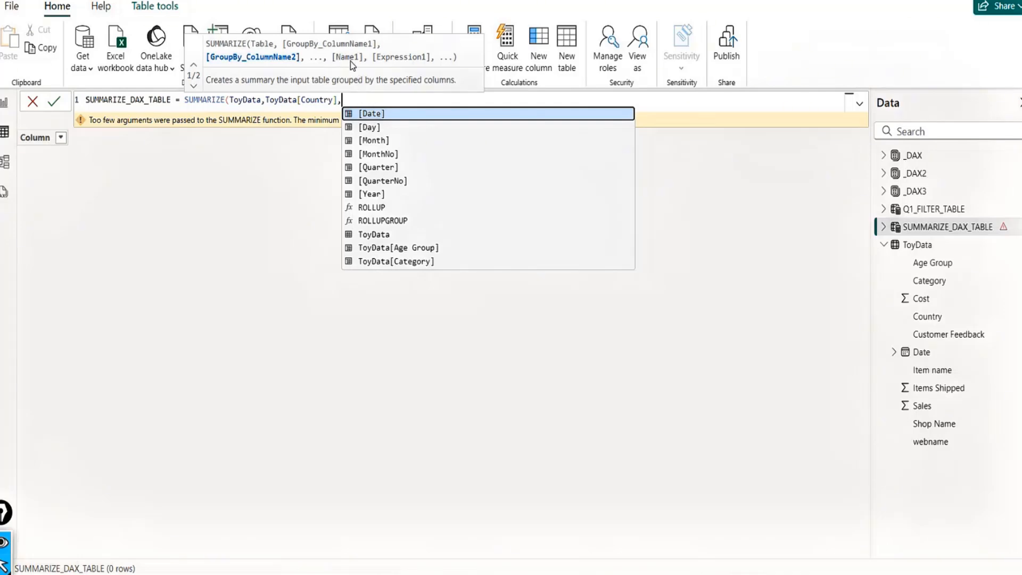
text(")
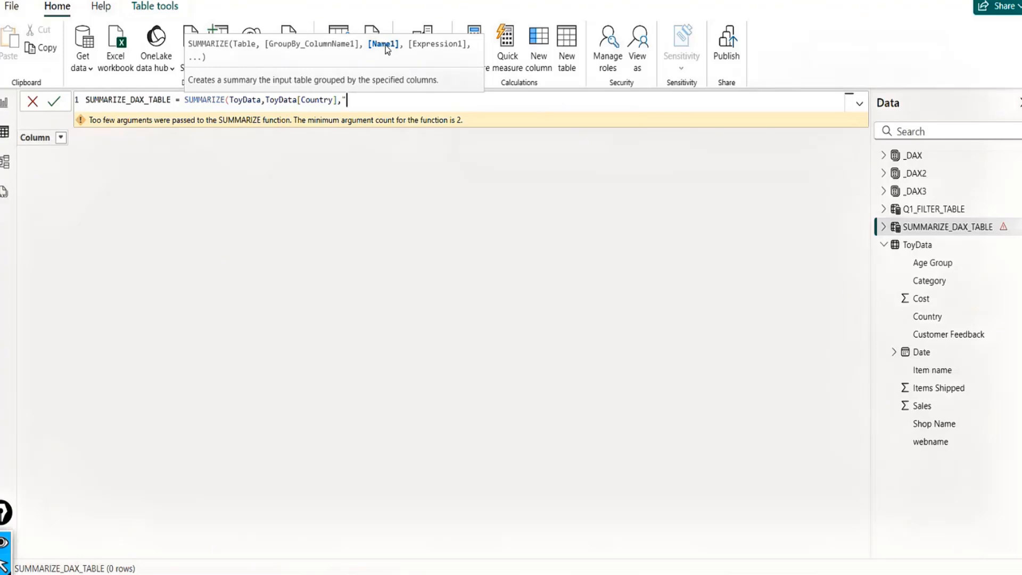
text(MyTotalSales")
text(,)
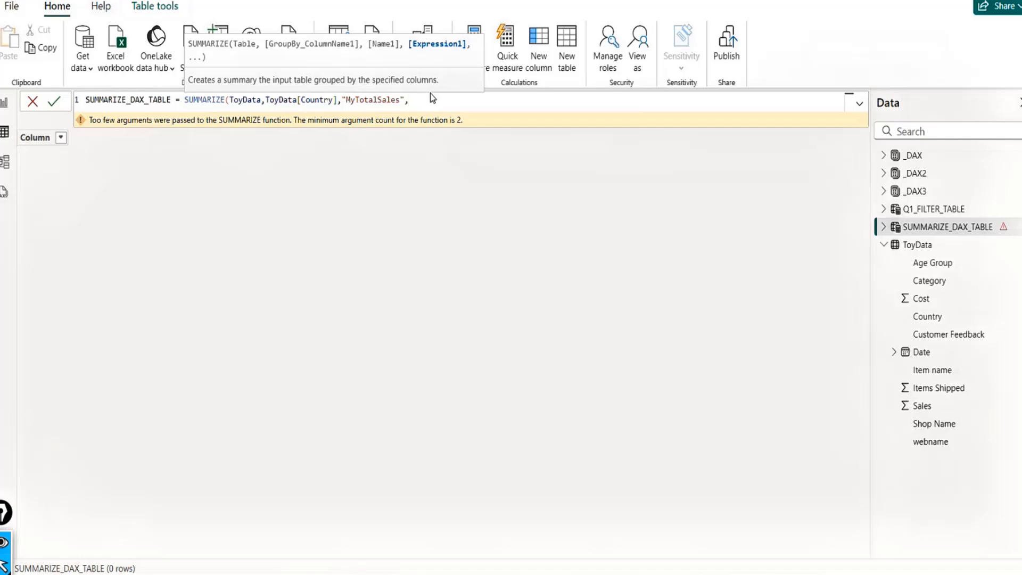
text(sum()
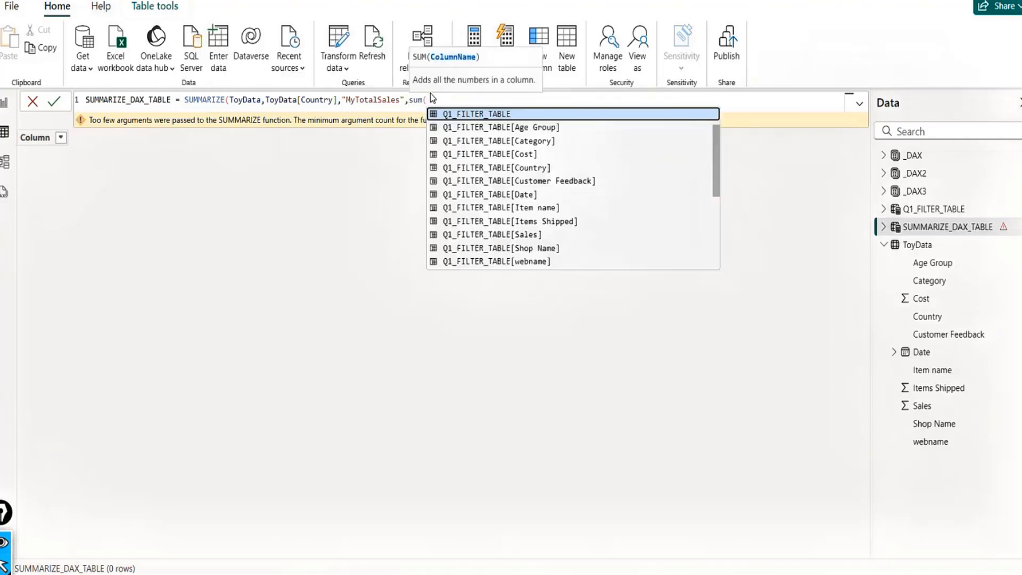
key(BackSpace)
key(BackSpace)
key(BackSpace)
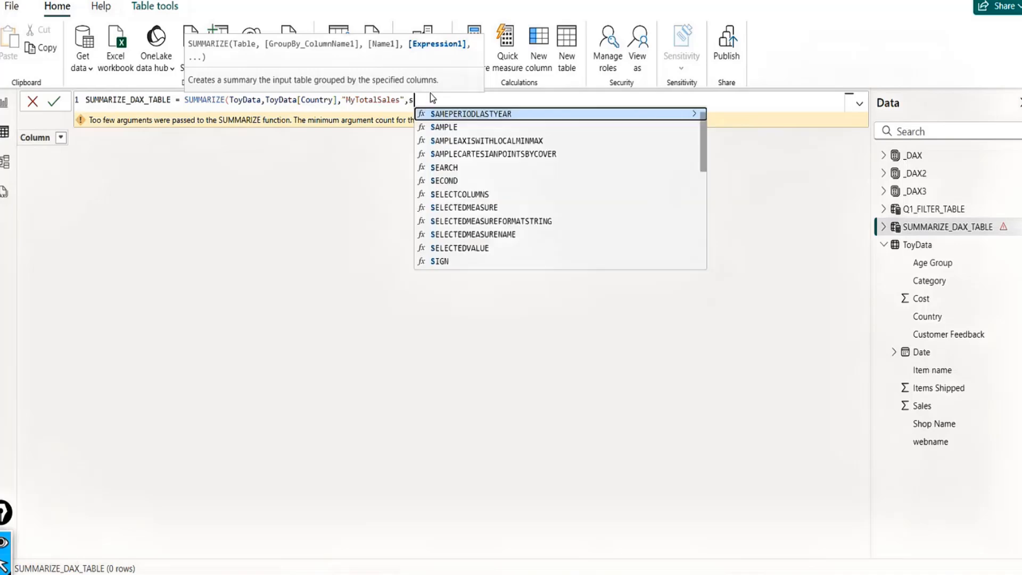
text(um)
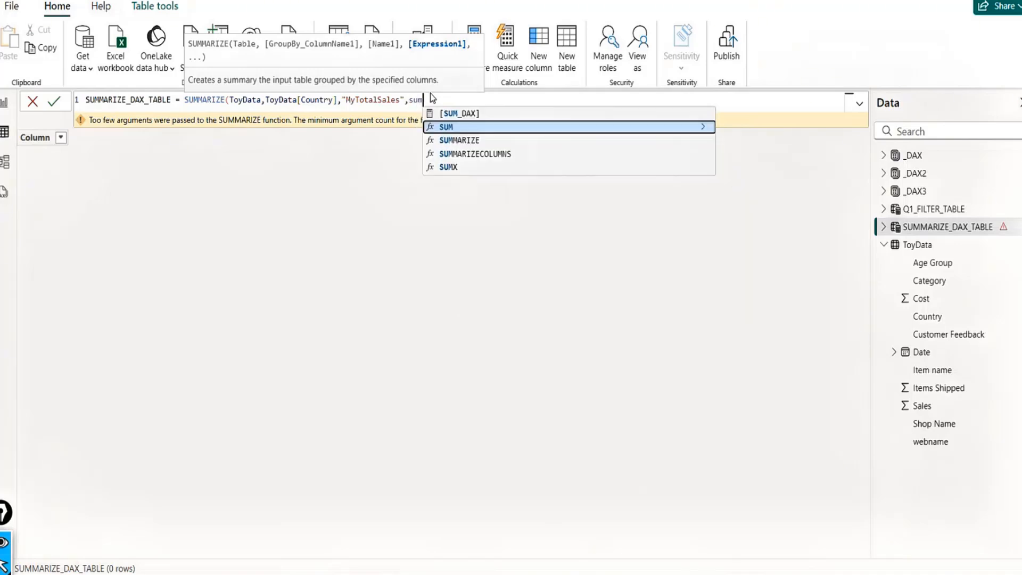
click(472, 115)
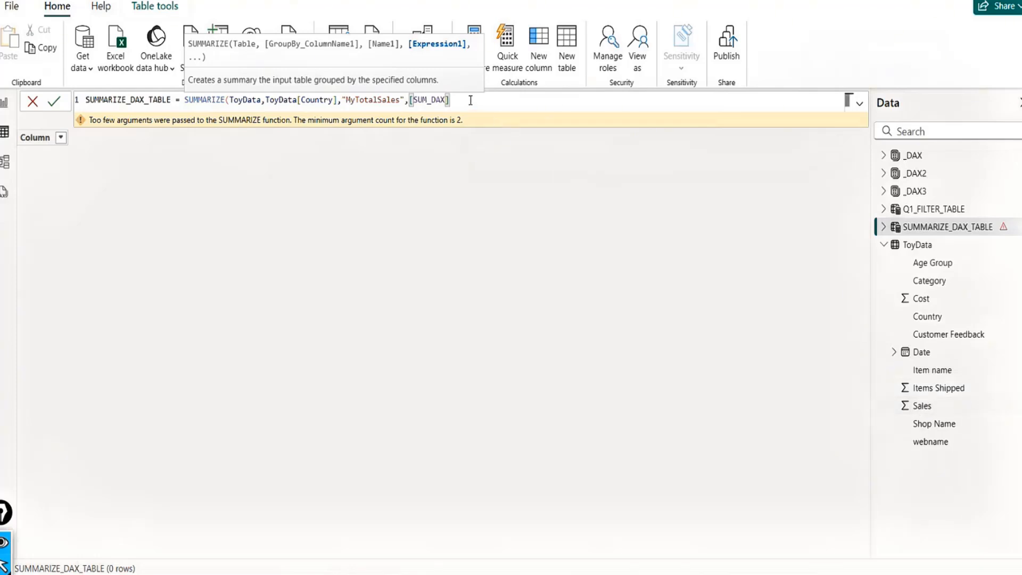
text())
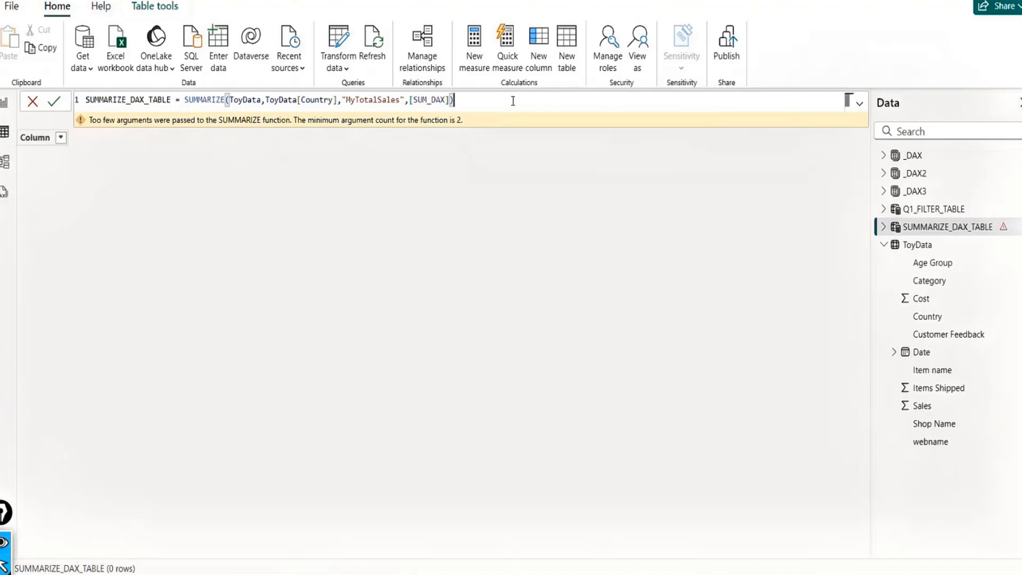
click(54, 105)
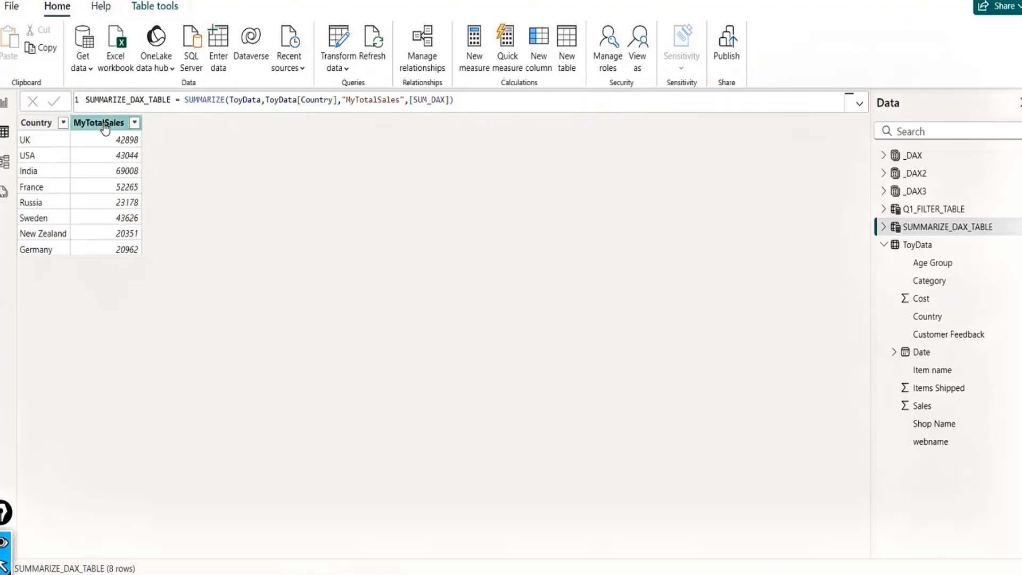
Reopen the end of the SUMMARIZE_DAX_TABLE formula and append a second calculated column name, "TotalItemsShipped".
click(470, 103)
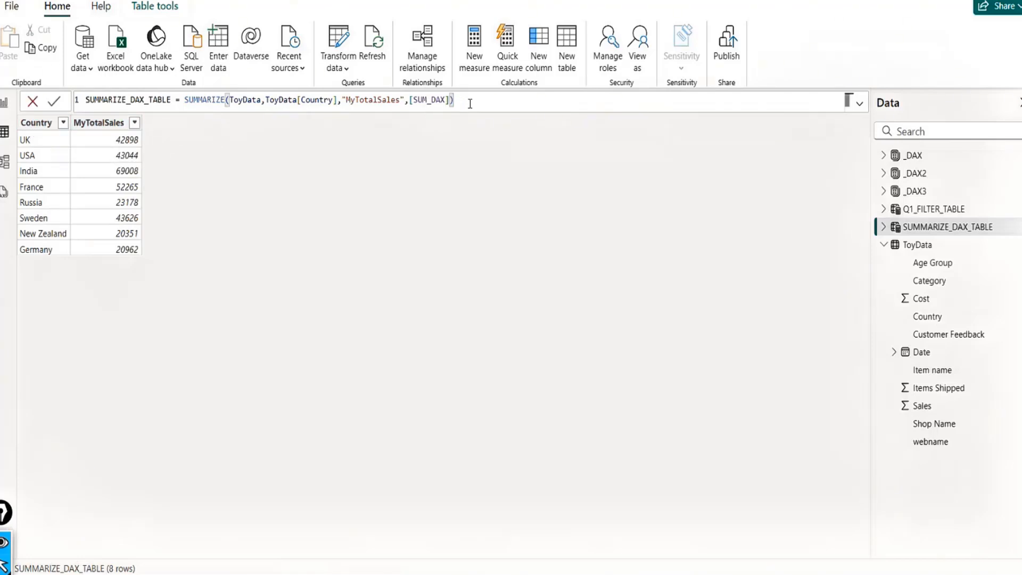
key(BackSpace)
text(,)
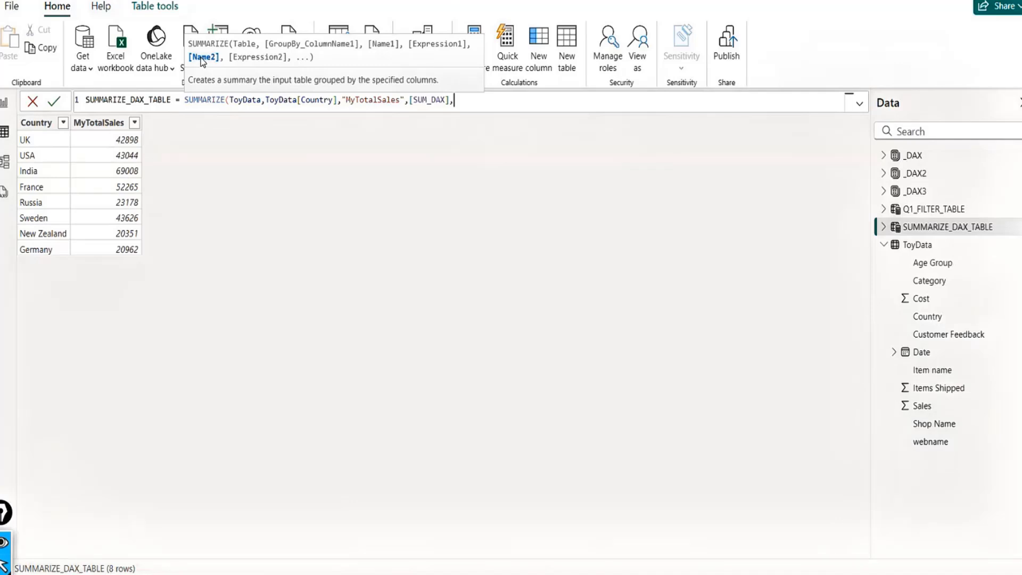
text("MyTota)
key(BackSpace)
key(BackSpace)
key(BackSpace)
text(otalItemsShipped")
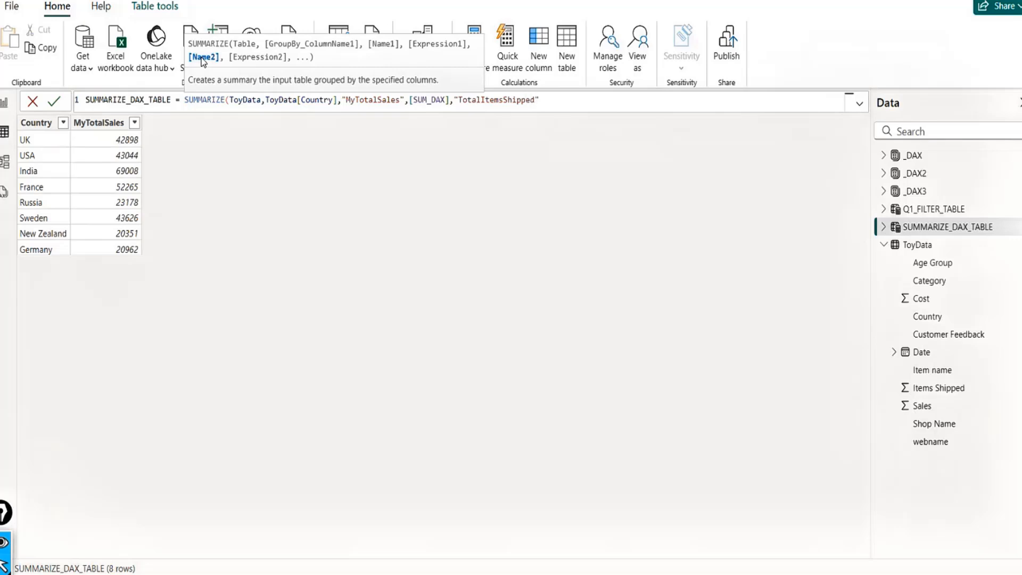
Use the [TOTAL_ITEMSHIPPED_DAX] measure as the TotalItemsShipped expression, close the SUMMARIZE formula and commit it.
text(,sum)
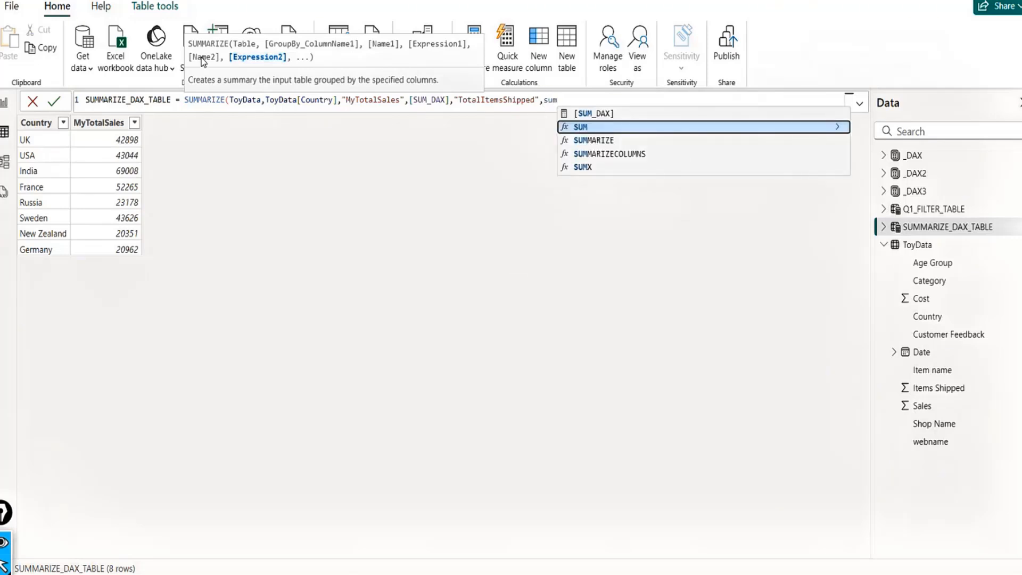
key(BackSpace)
key(BackSpace)
key(BackSpace)
text(item)
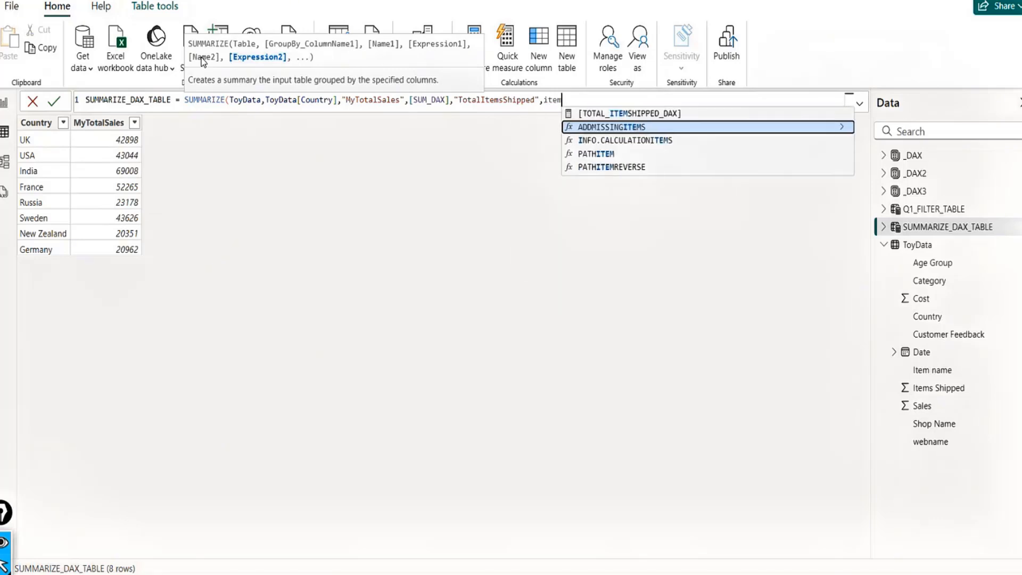
key(Up)
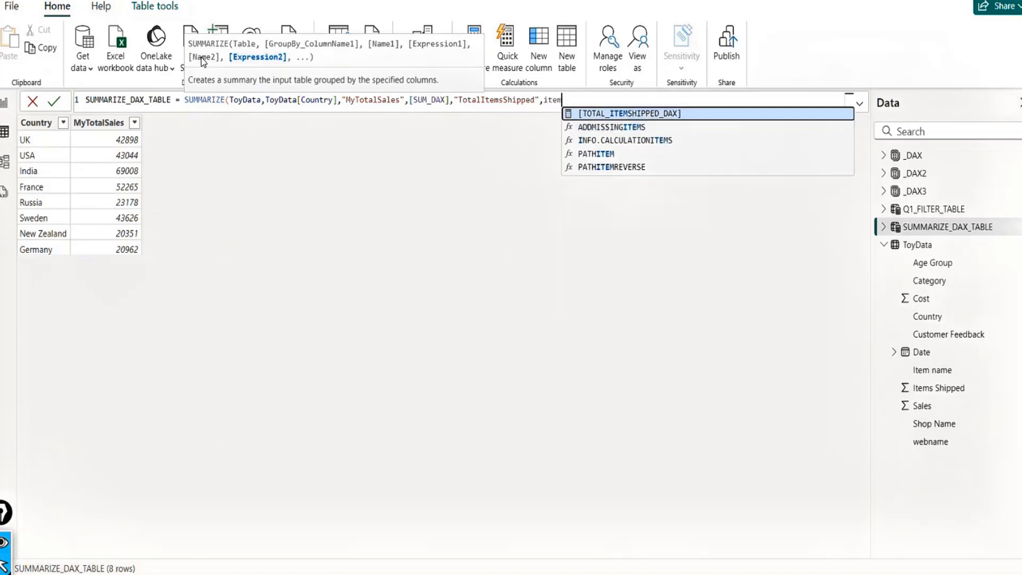
click(643, 113)
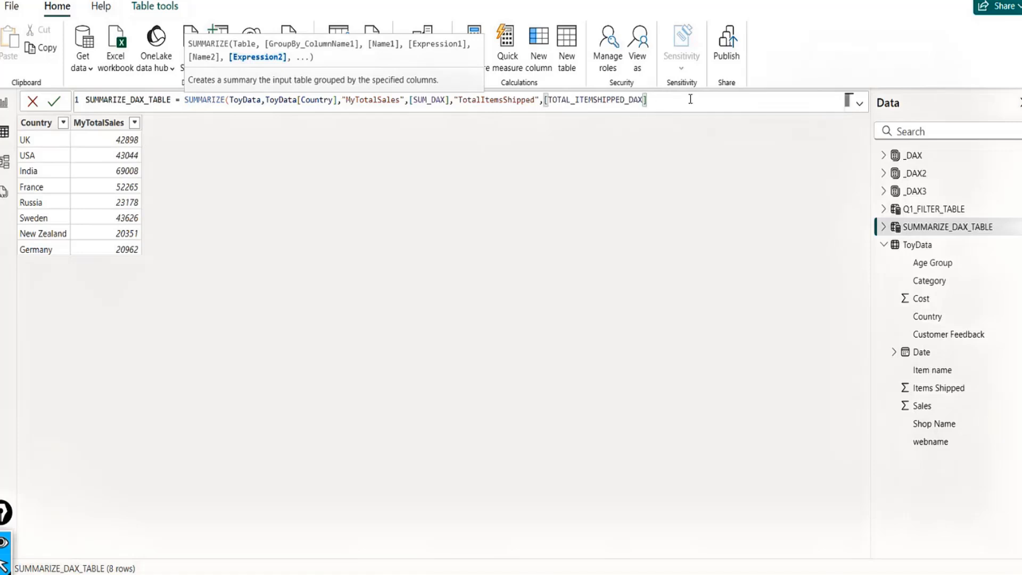
text())
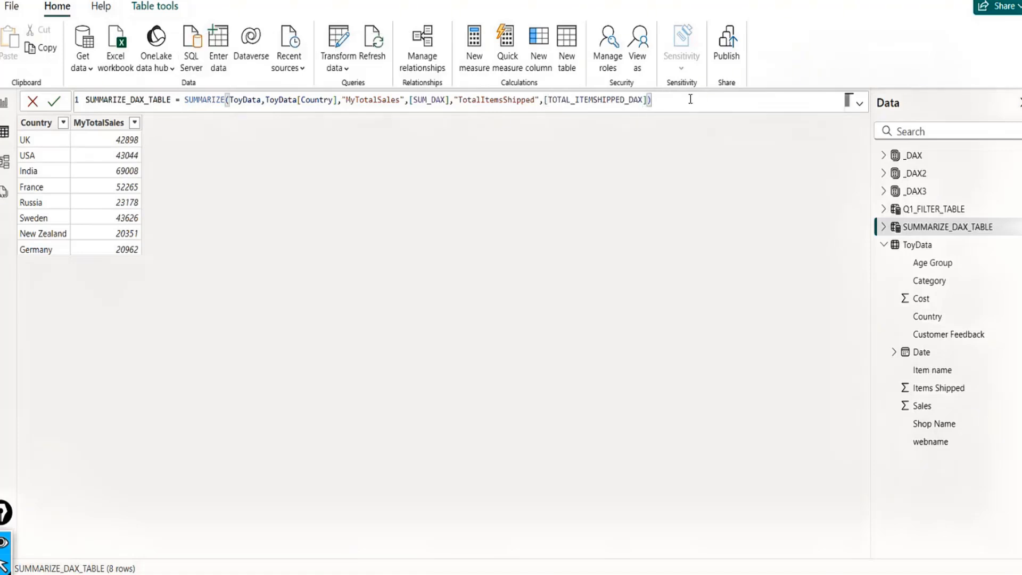
double_click(489, 99)
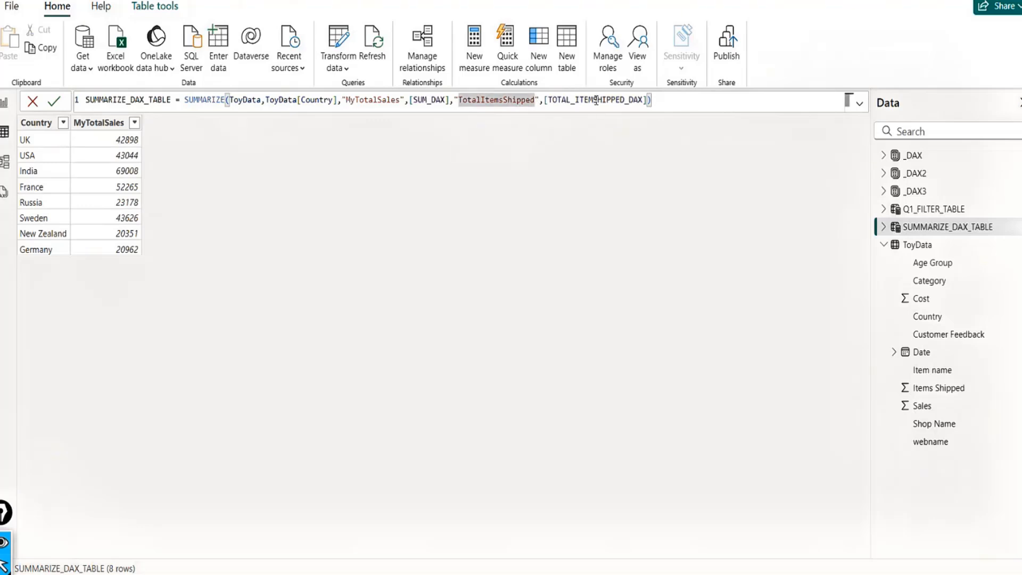
click(686, 102)
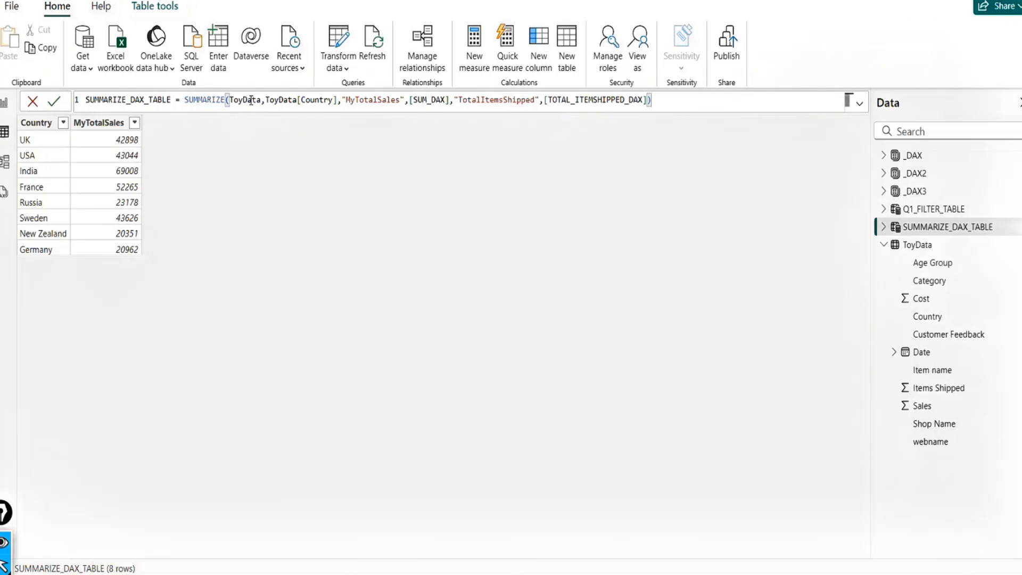
click(315, 102)
click(54, 101)
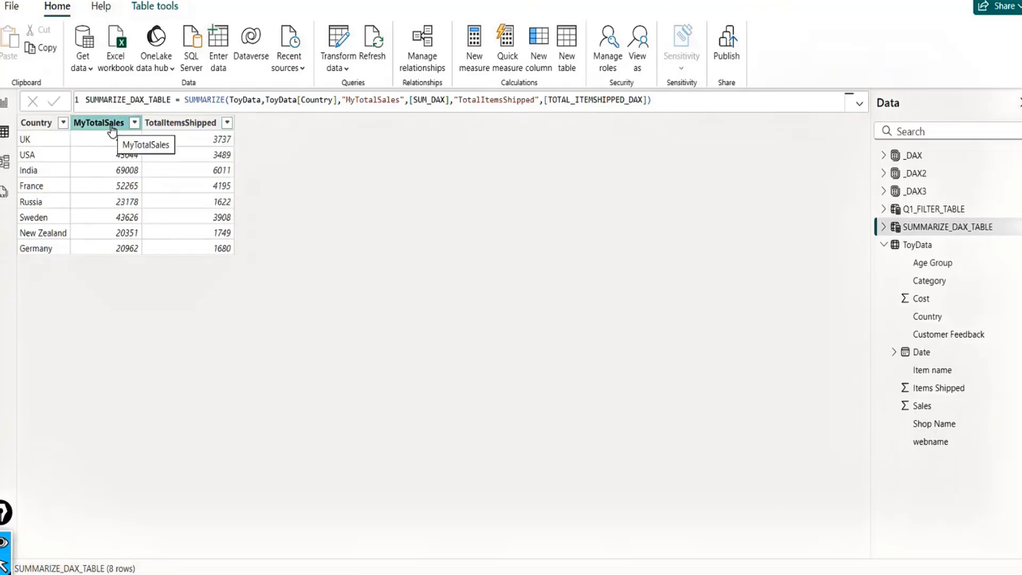
Add ToyData[Age Group] as a second group-by column after ToyData[Country] in the SUMMARIZE formula and commit it.
click(342, 100)
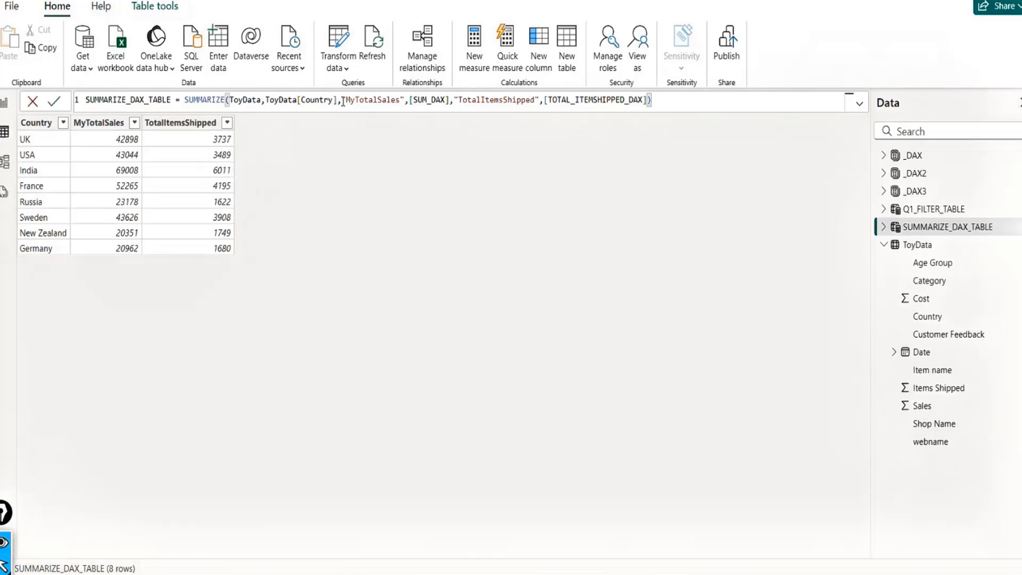
key(Left)
click(264, 100)
key(BackSpace)
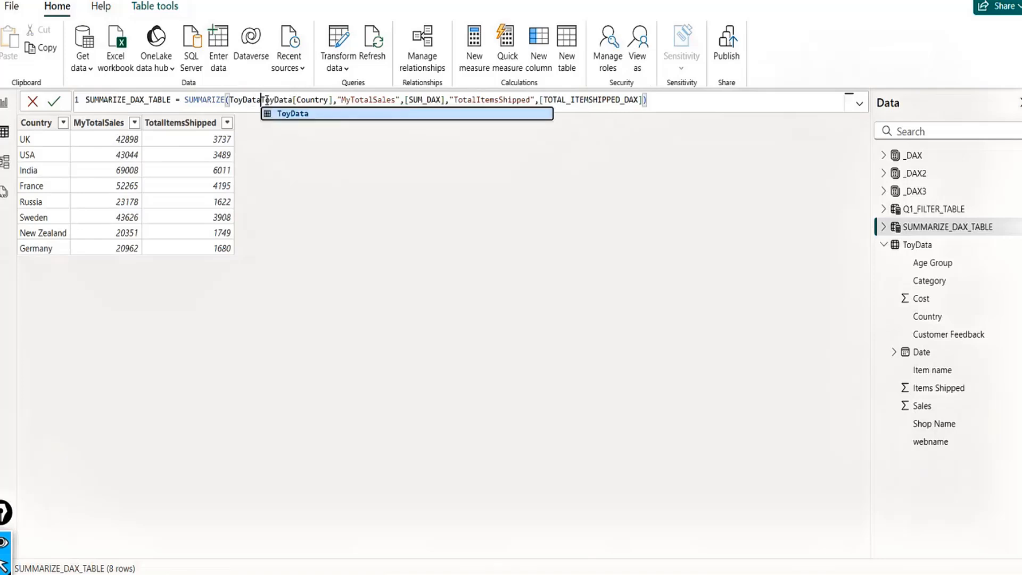
text(,)
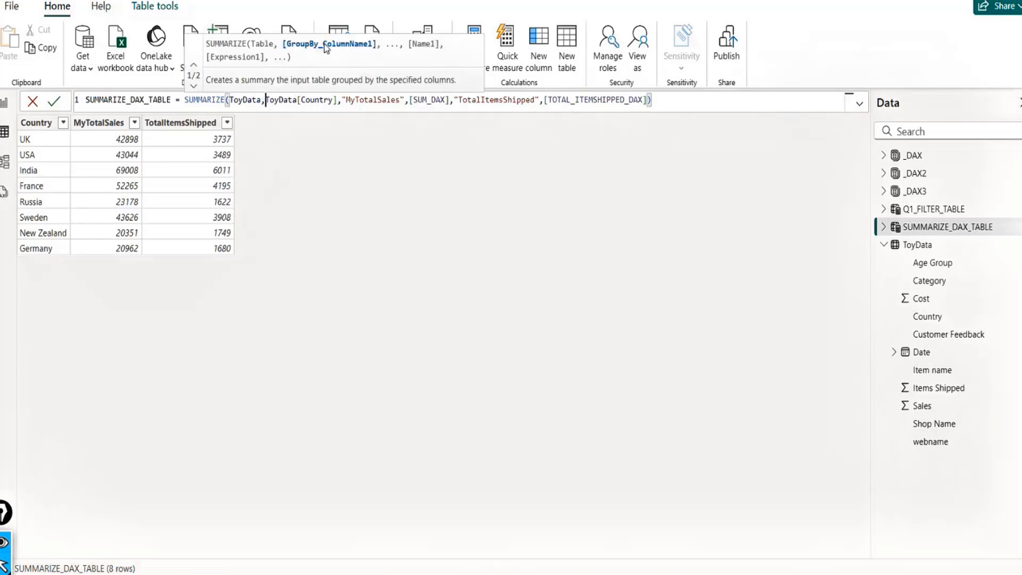
click(335, 100)
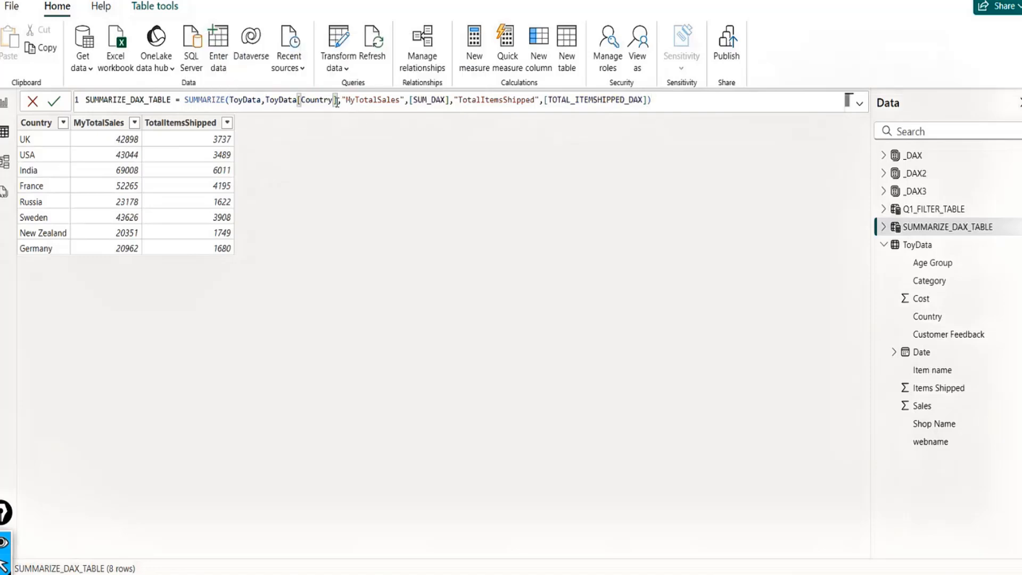
text(,)
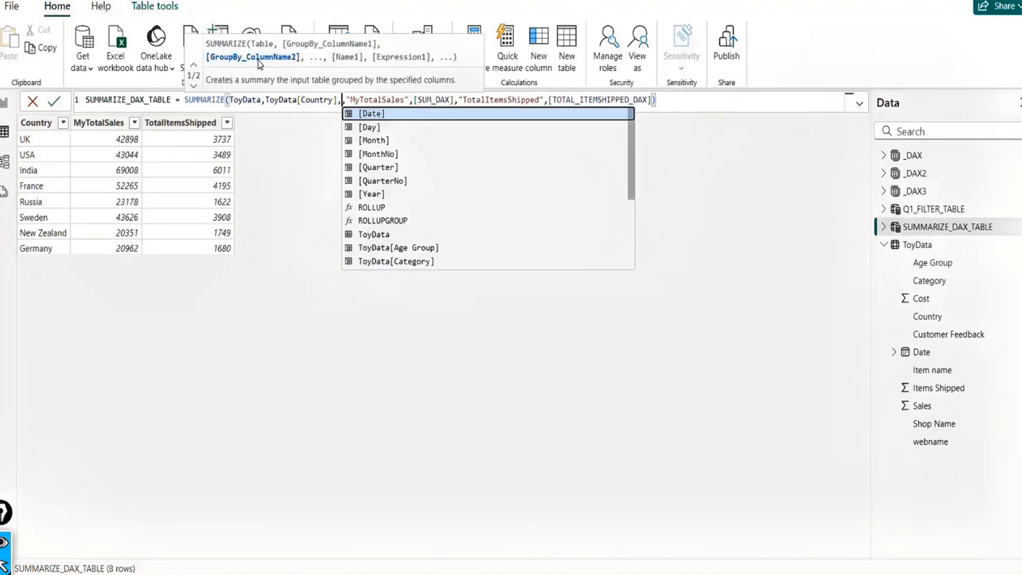
text(age)
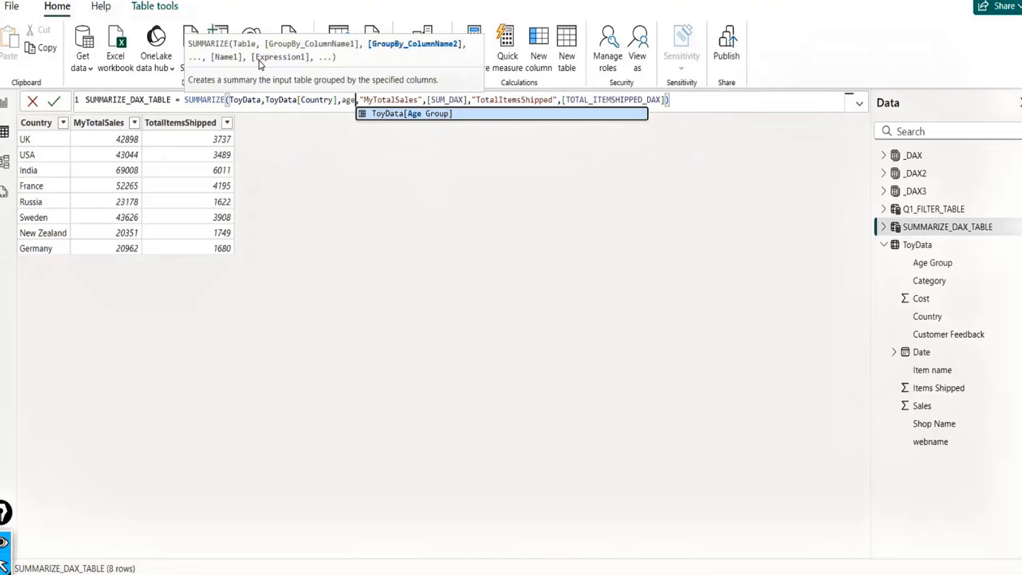
key(Tab)
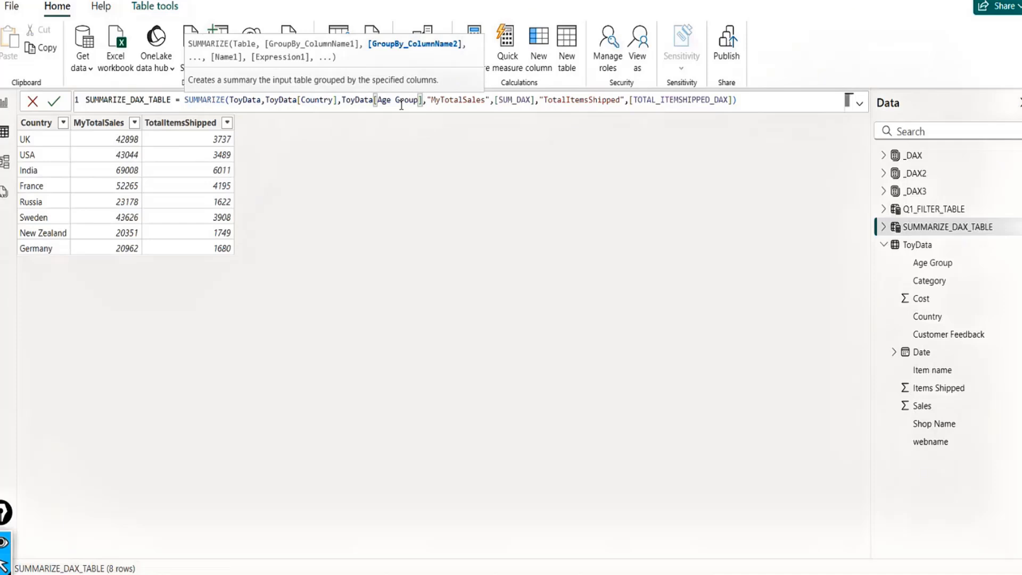
click(771, 98)
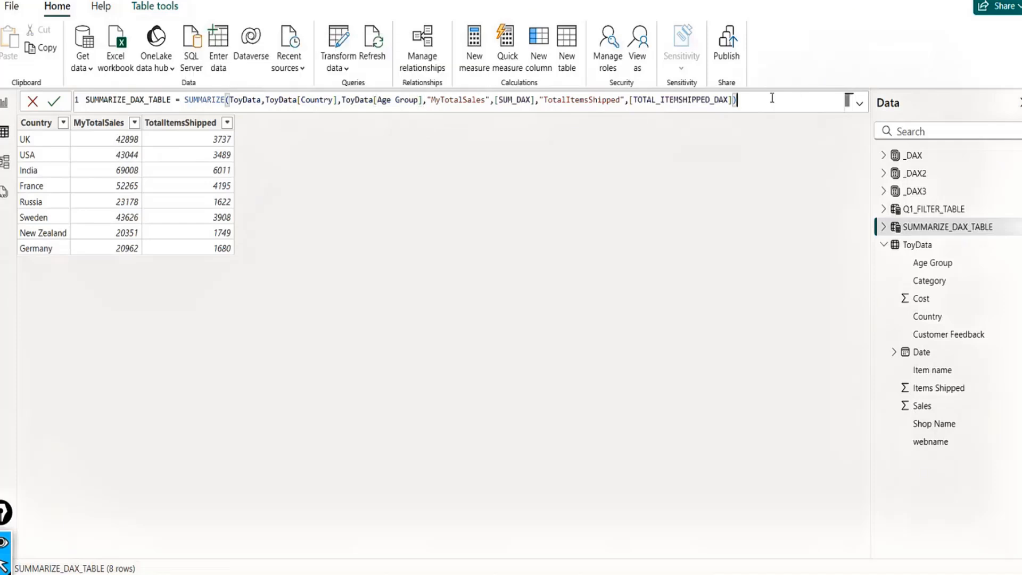
key(Return)
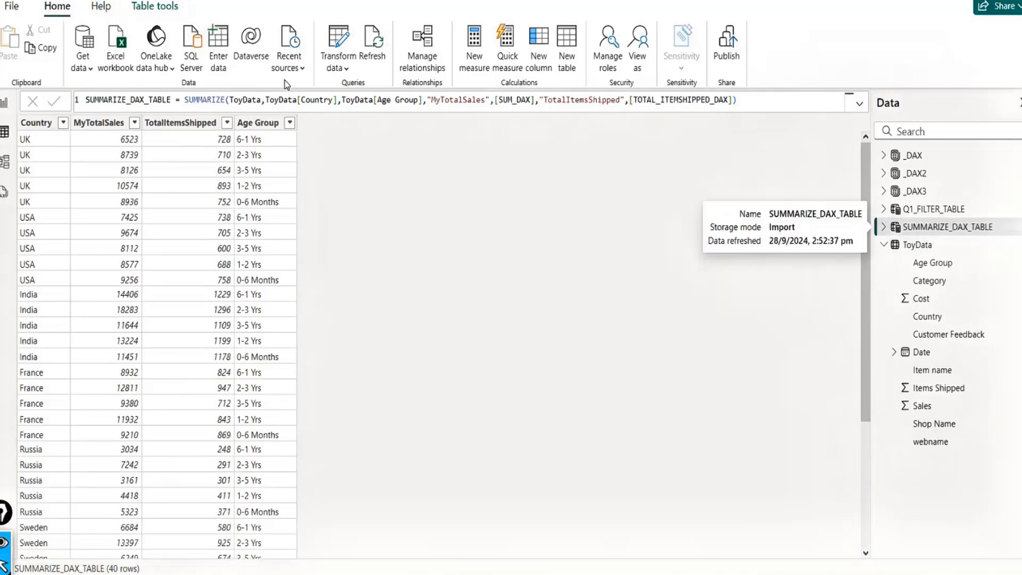
Rename the SUMMARIZE_DAX_TABLE table to SUMMARIZE_DAX_Tbl1 in its formula and commit the change.
click(171, 101)
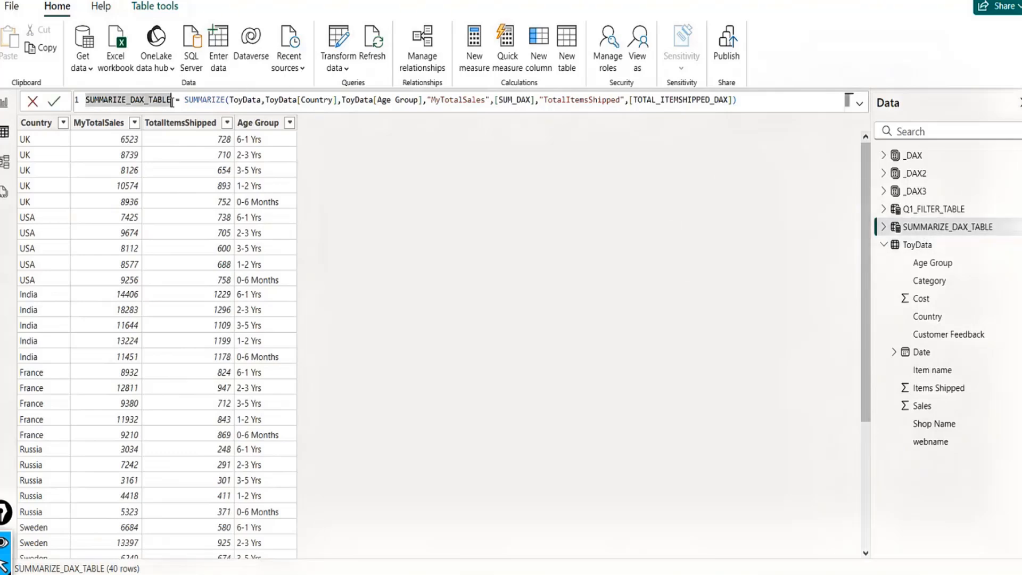
key(BackSpace)
key(BackSpace)
key(BackSpace)
key(BackSpace)
text(bl1)
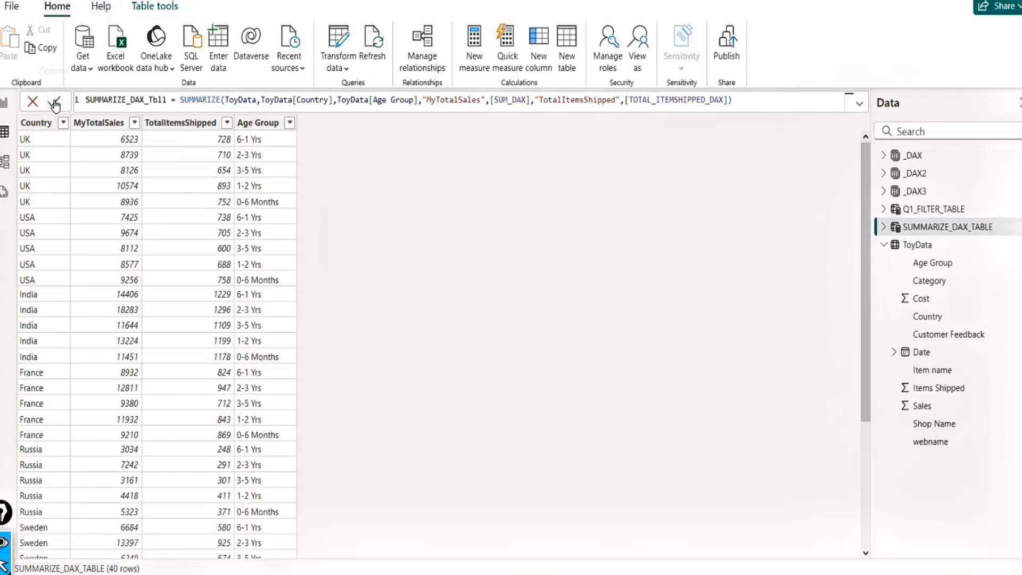
click(55, 103)
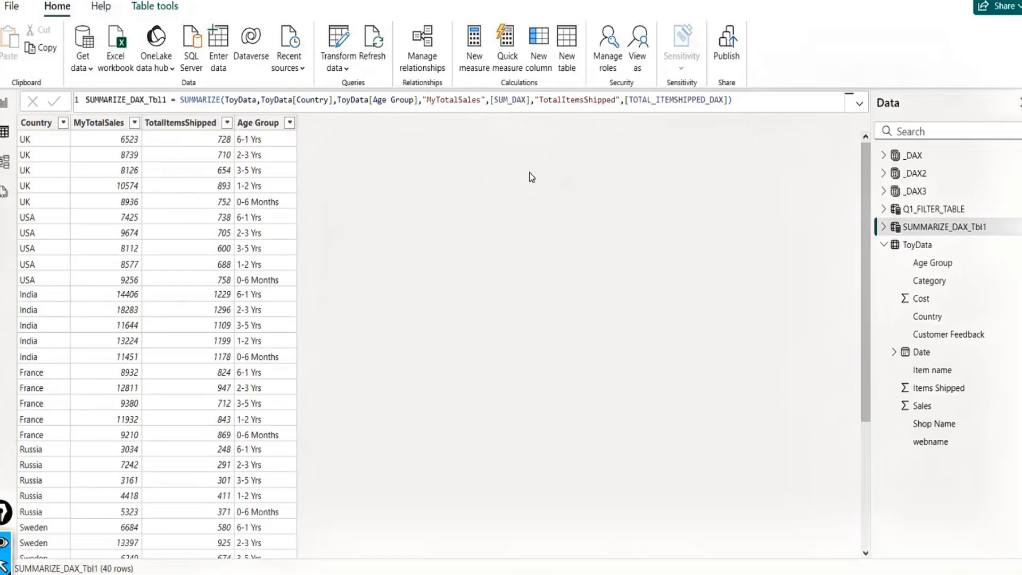
Create a new calculated table and name it SUMMARIZE_DAX_Tbl2 in its formula.
click(88, 103)
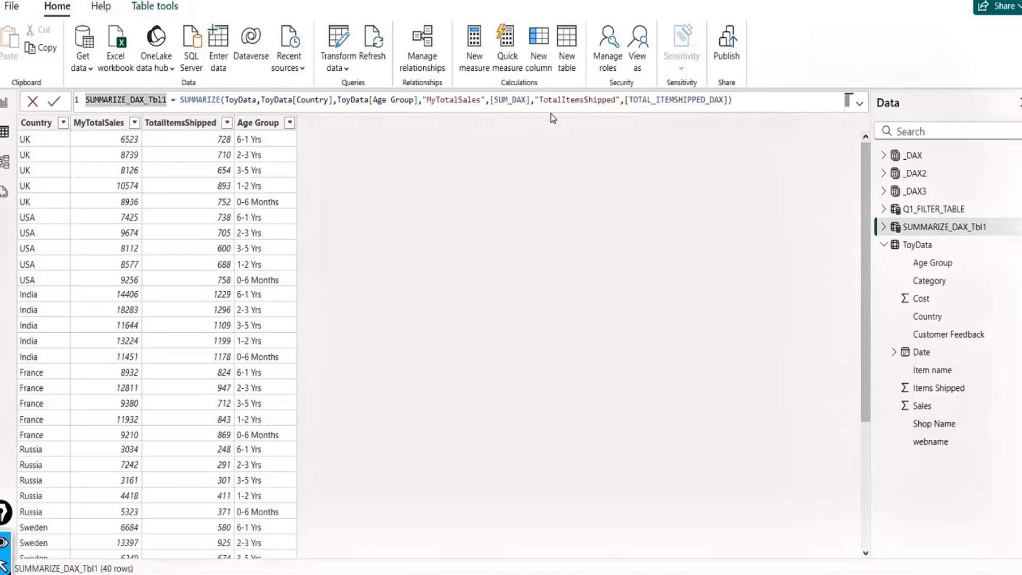
shift+click(769, 101)
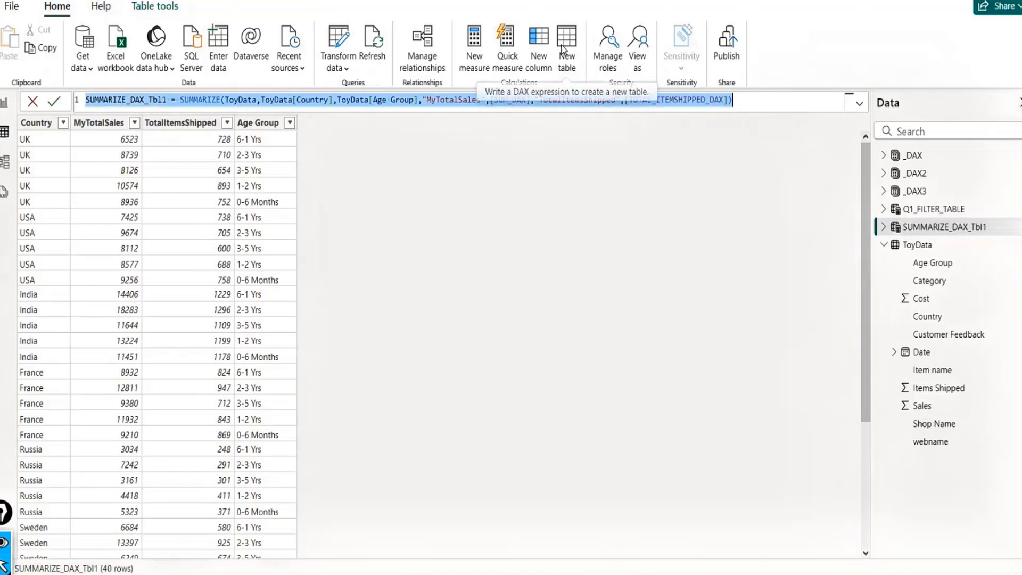
click(566, 47)
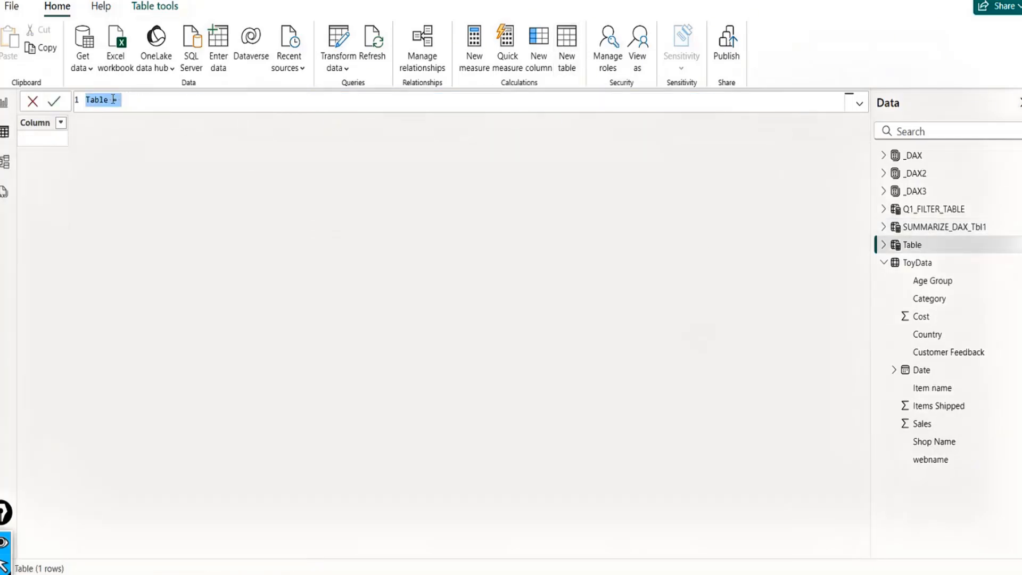
key(BackSpace)
text(SUMMARIZZ)
key(shift+Return)
key(shift+Return)
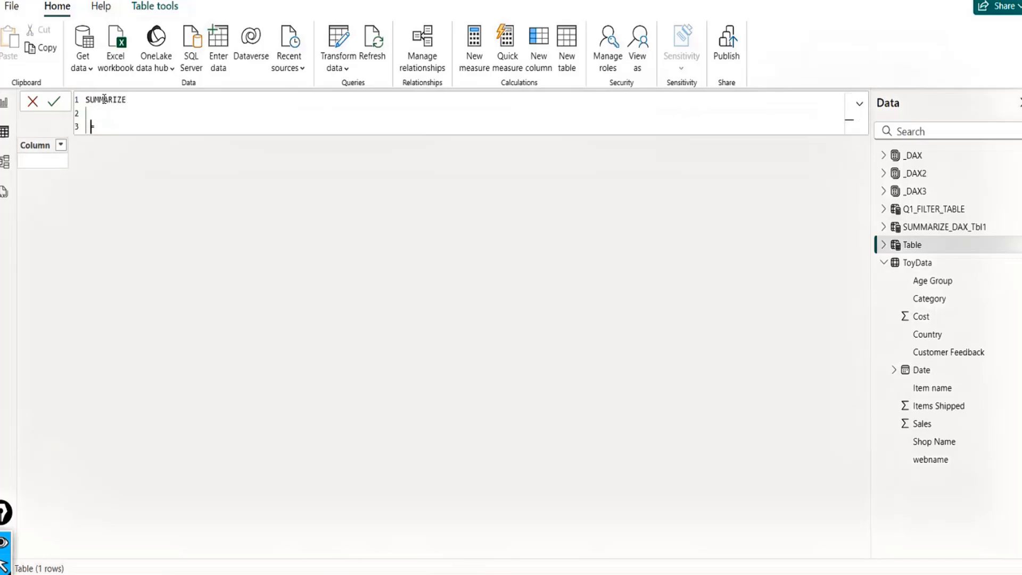
key(Delete)
key(BackSpace)
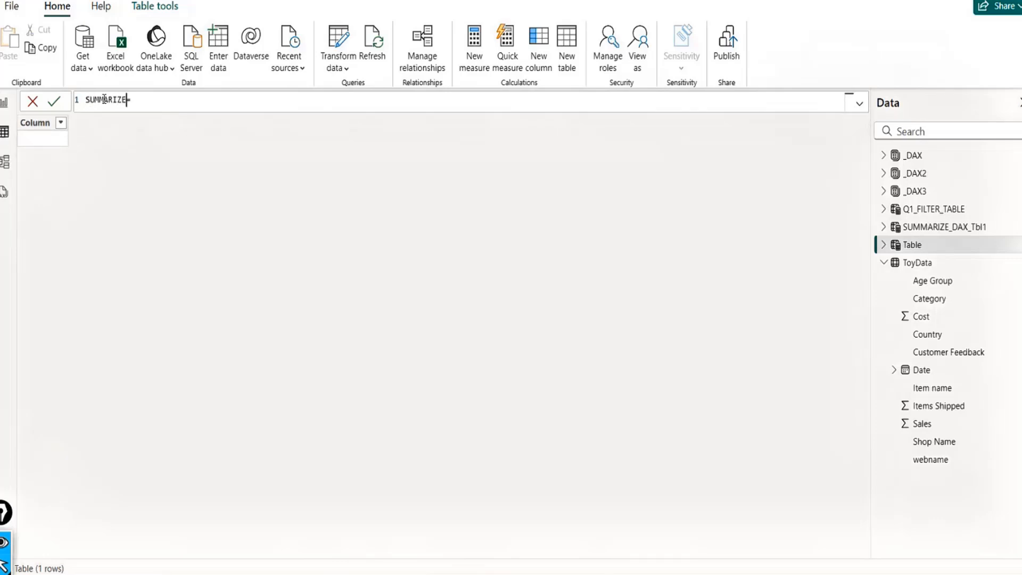
text(_DAX2)
key(BackSpace)
text(_Tbl2)
Start a SUMMARIZE expression for SUMMARIZE_DAX_Tbl2 with ToyData as the source table and ToyData[Country] as the group-by column.
text(sum)
key(Tab)
text(toy)
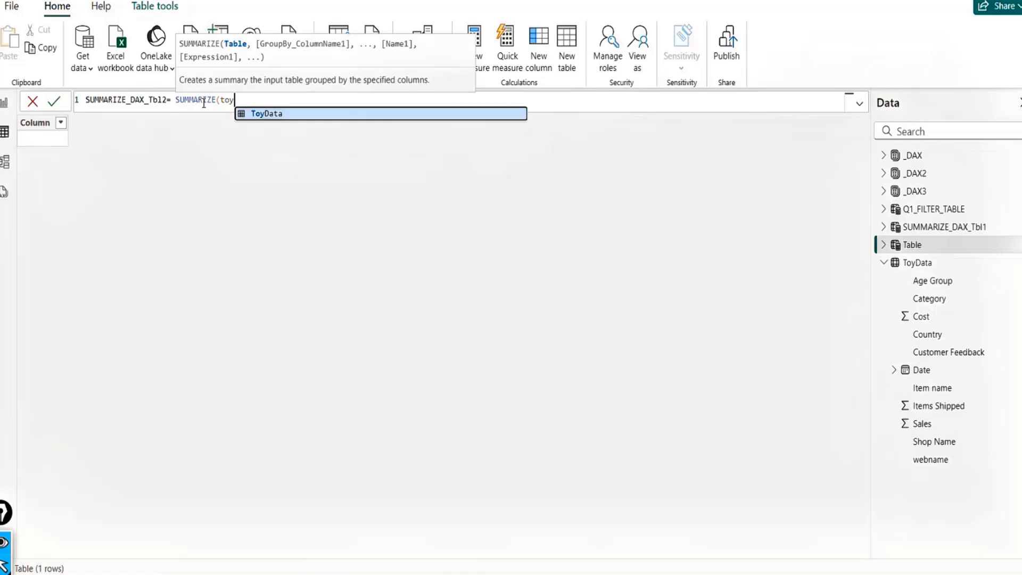
key(Tab)
text(,)
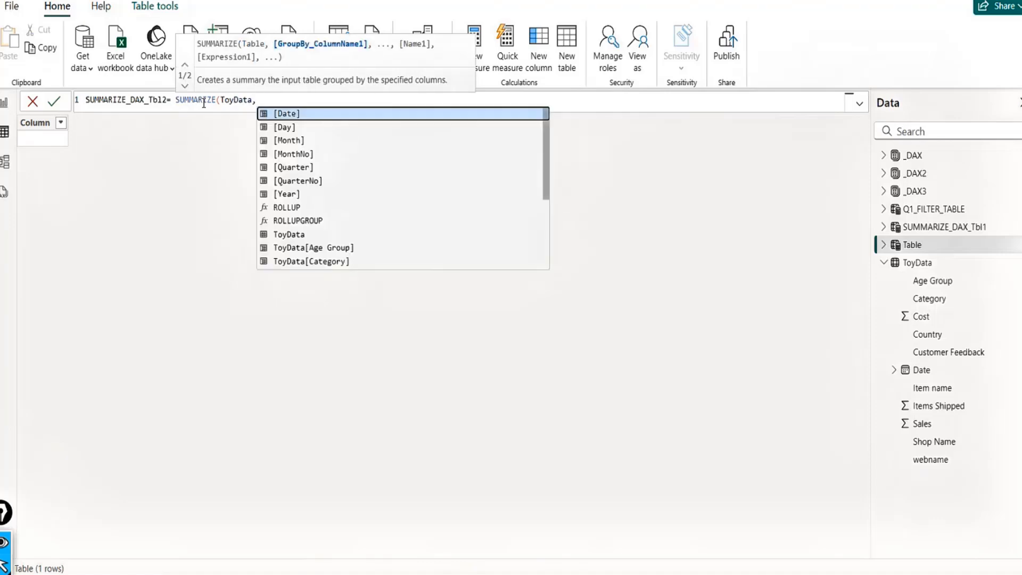
text(cou)
key(Tab)
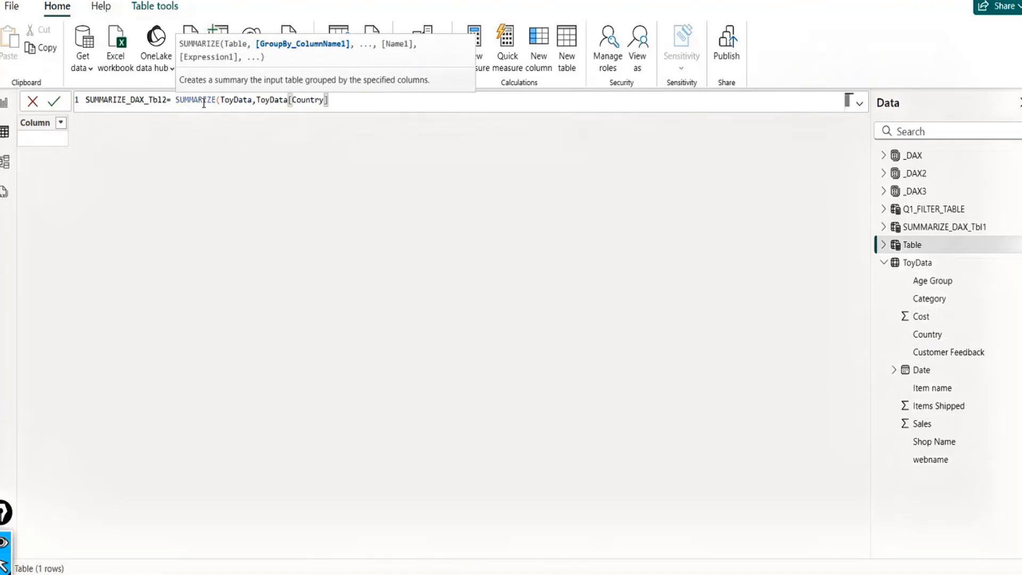
Add "BusinessSales" as the name of the calculated column in the SUMMARIZE_DAX_Tbl2 formula.
text(,"My)
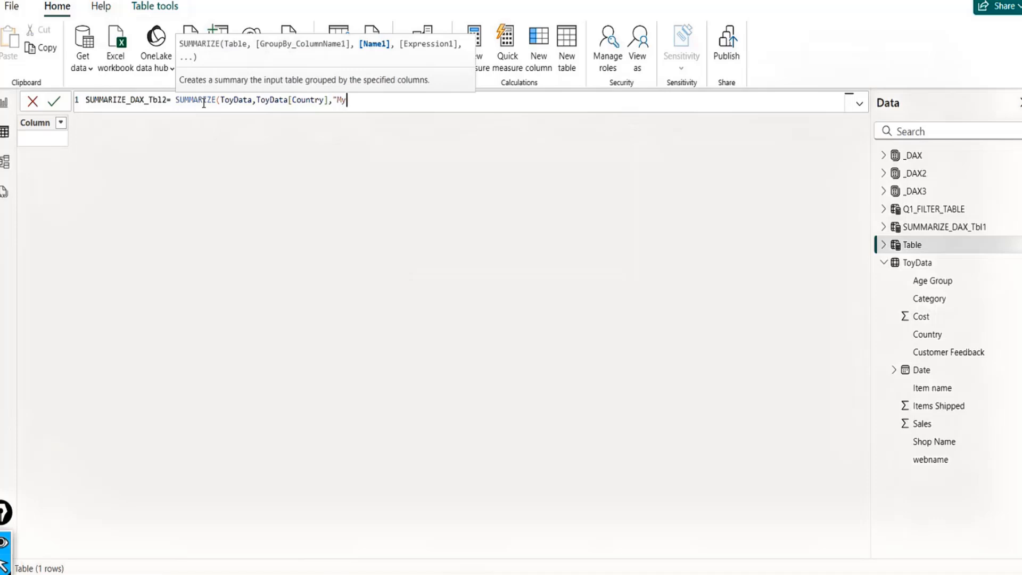
text(Sales")
key(BackSpace)
key(BackSpace)
key(BackSpace)
key(BackSpace)
key(BackSpace)
key(BackSpace)
text(TotalSales)
key(BackSpace)
key(BackSpace)
key(BackSpace)
key(BackSpace)
key(BackSpace)
key(BackSpace)
key(BackSpace)
key(BackSpace)
key(BackSpace)
key(BackSpace)
key(BackSpace)
key(BackSpace)
text(SusinessSales",)
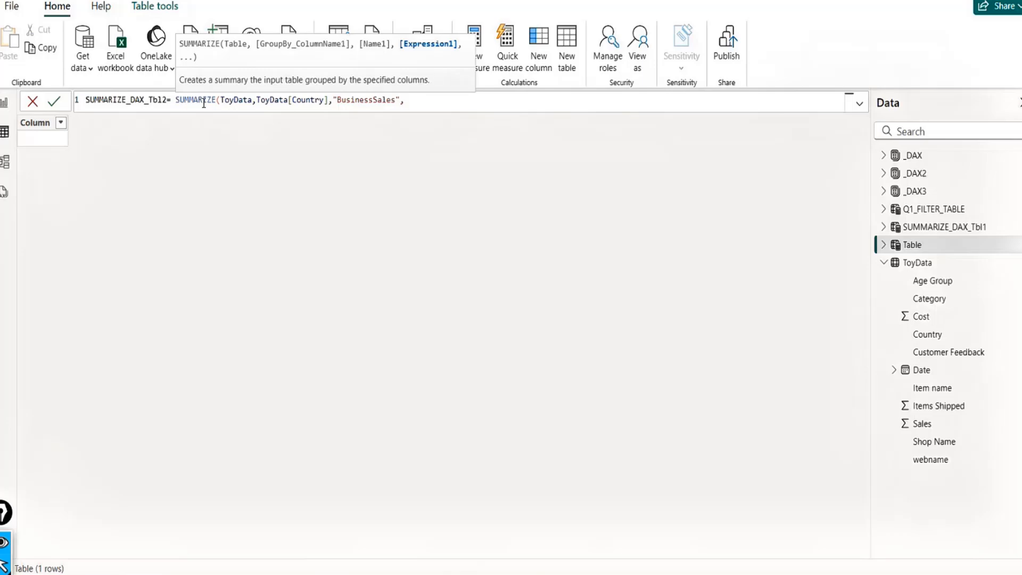
Use the [SUM_DAX] measure as the BusinessSales expression, close the SUMMARIZE formula and commit it.
text(sum)
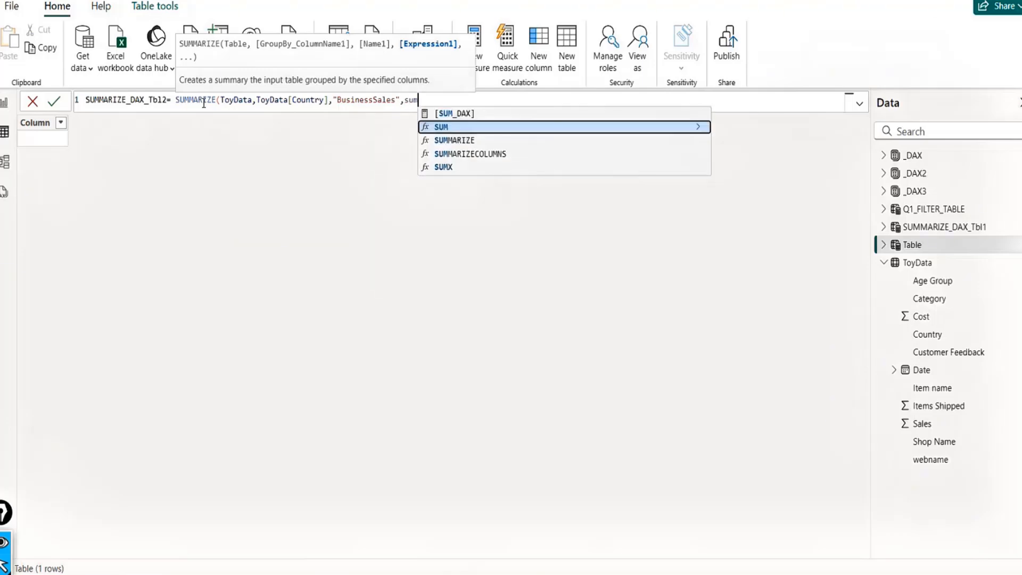
key(Up)
key(Tab)
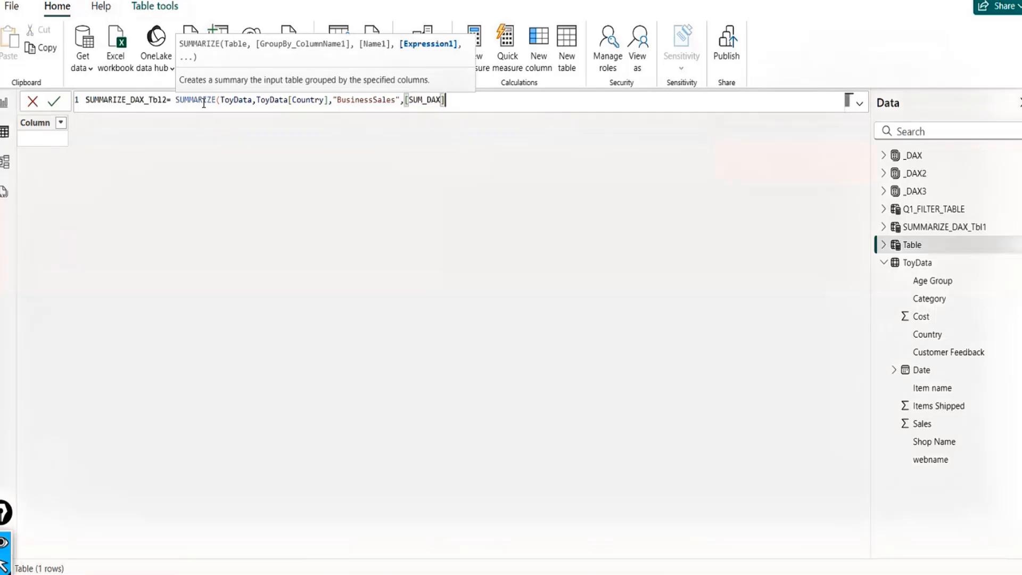
text())
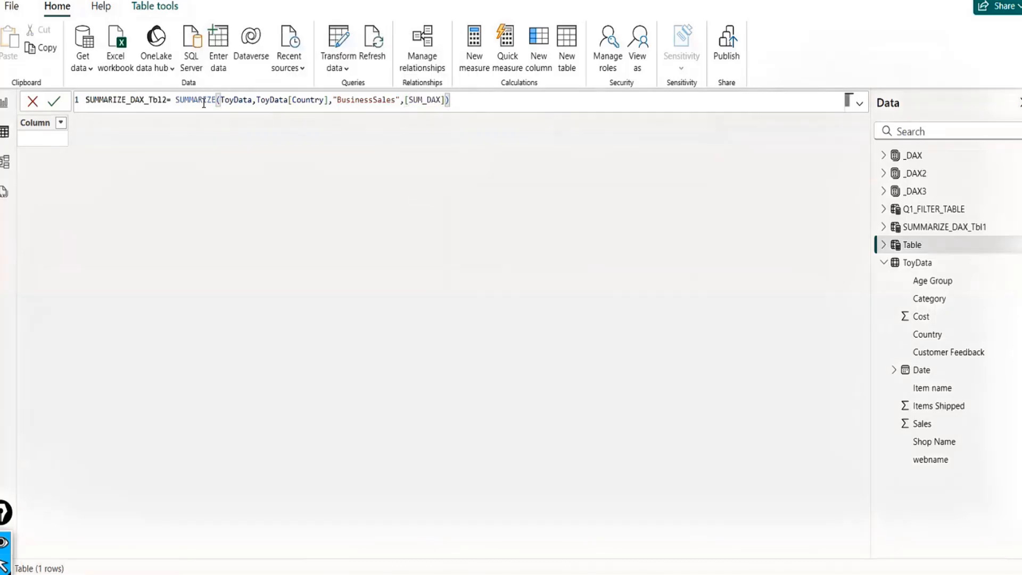
key(Return)
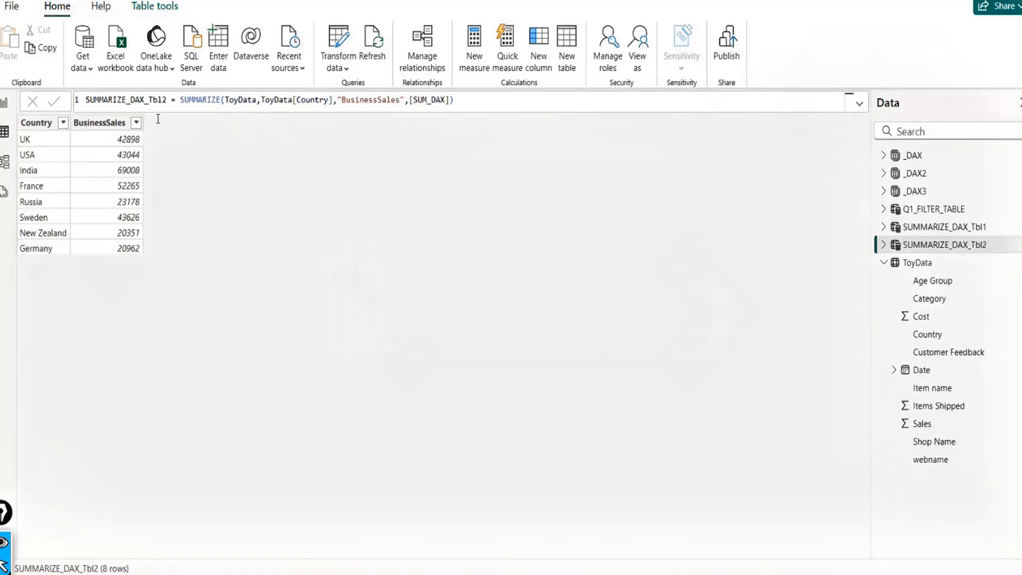
Return to the report and remove the Cost field from the table visual.
click(5, 104)
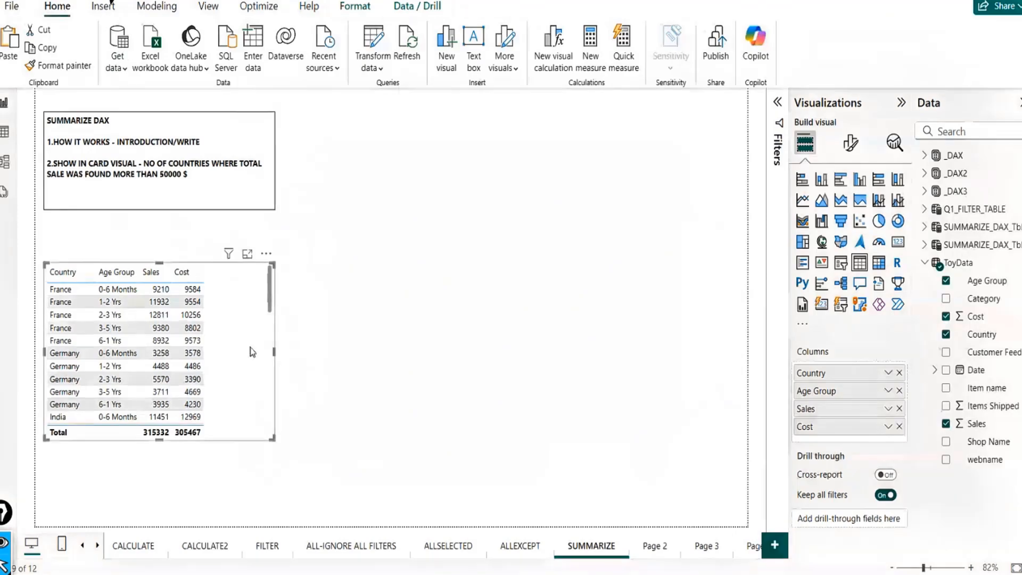
click(899, 427)
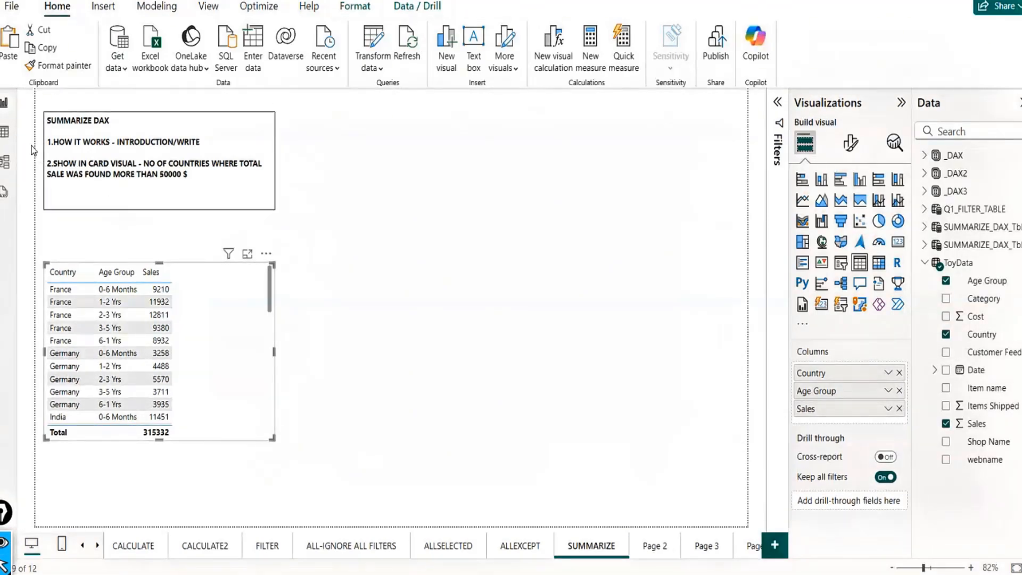
Review the SUMMARIZE expression and data of SUMMARIZE_DAX_Tbl2, then return to the report page.
click(4, 140)
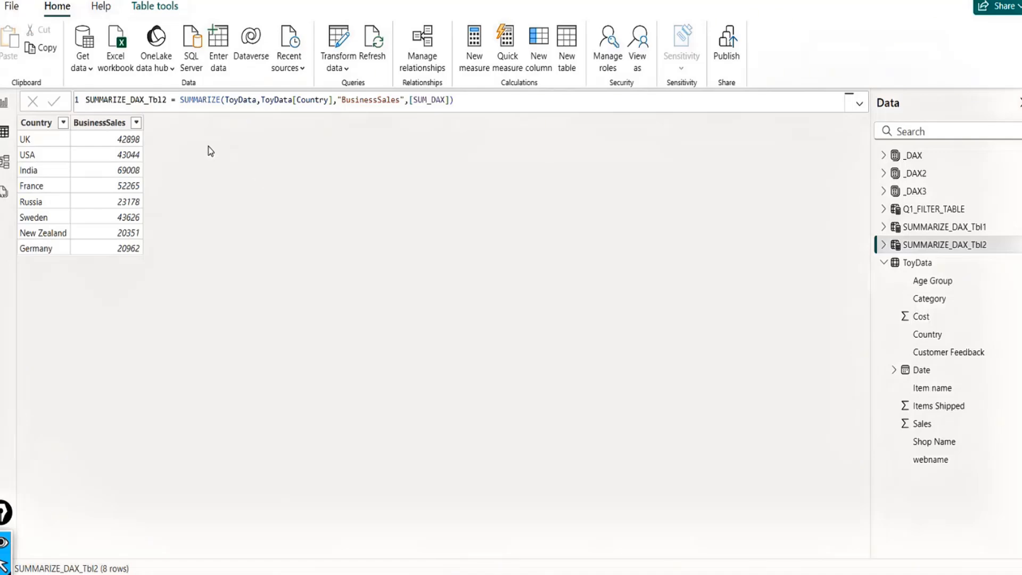
click(178, 100)
shift+click(522, 99)
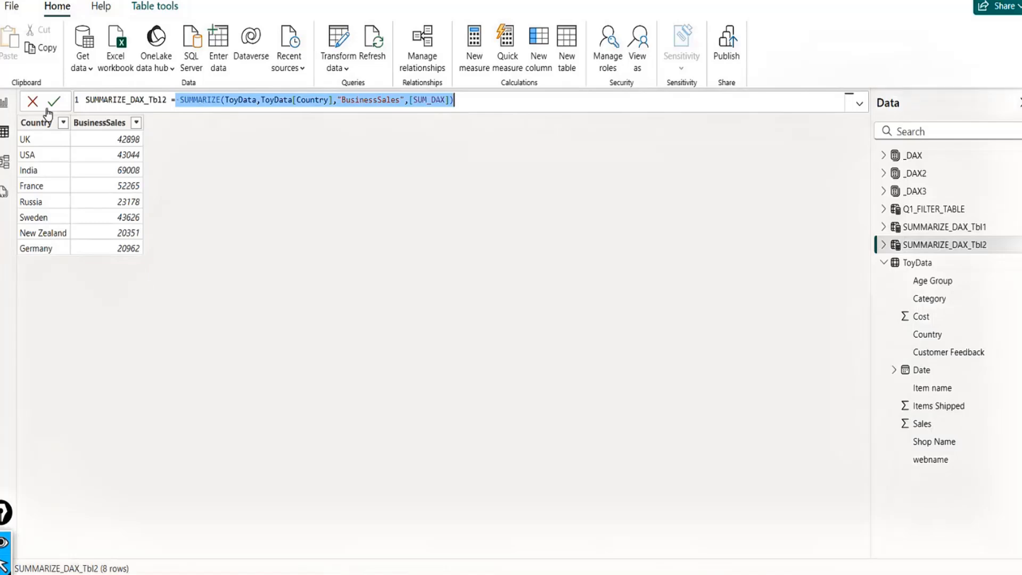
click(5, 105)
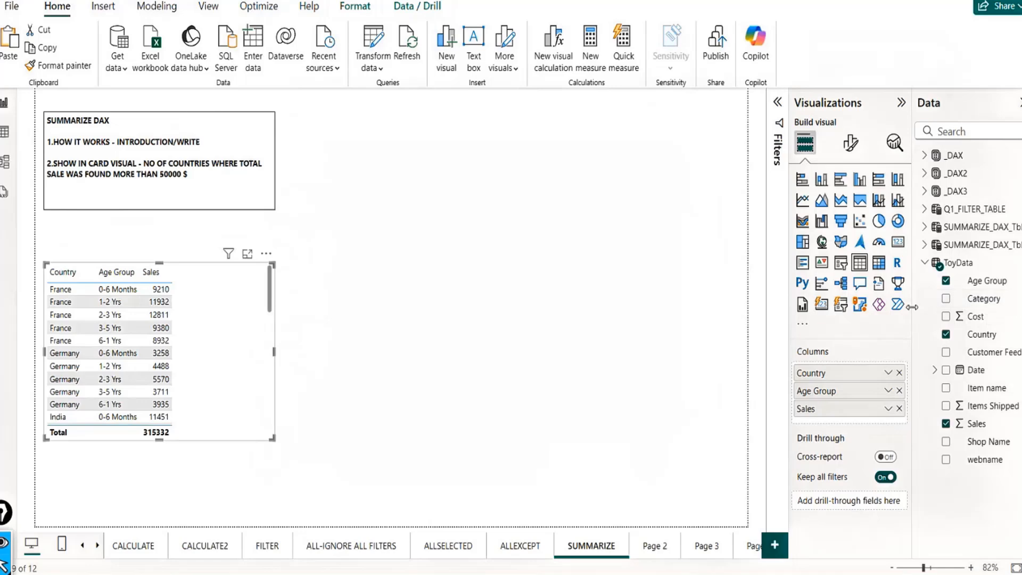
Widen the field list so full table names show, and shift the table visual up and make it taller.
drag(913, 307, 871, 307)
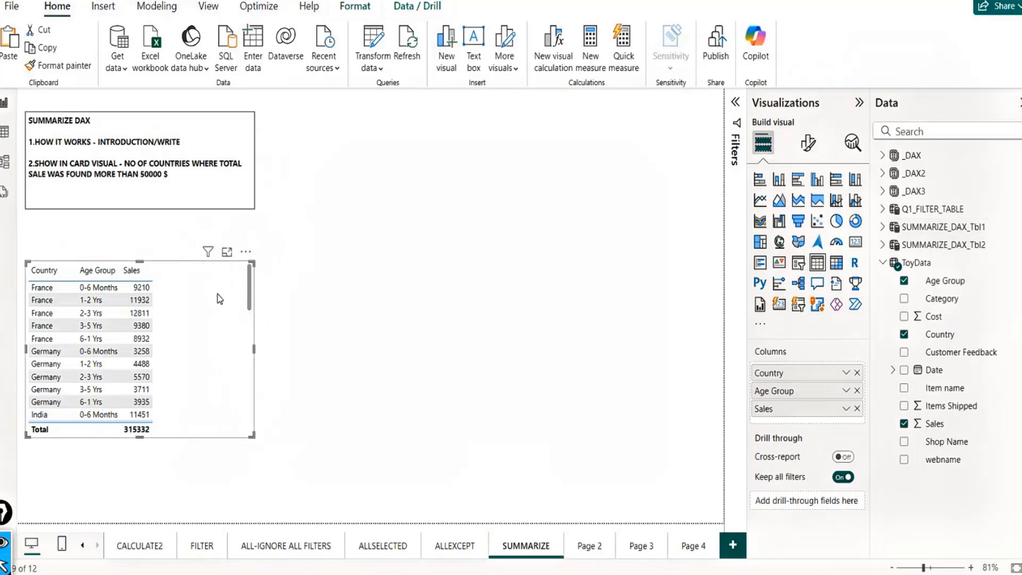
drag(232, 294, 219, 280)
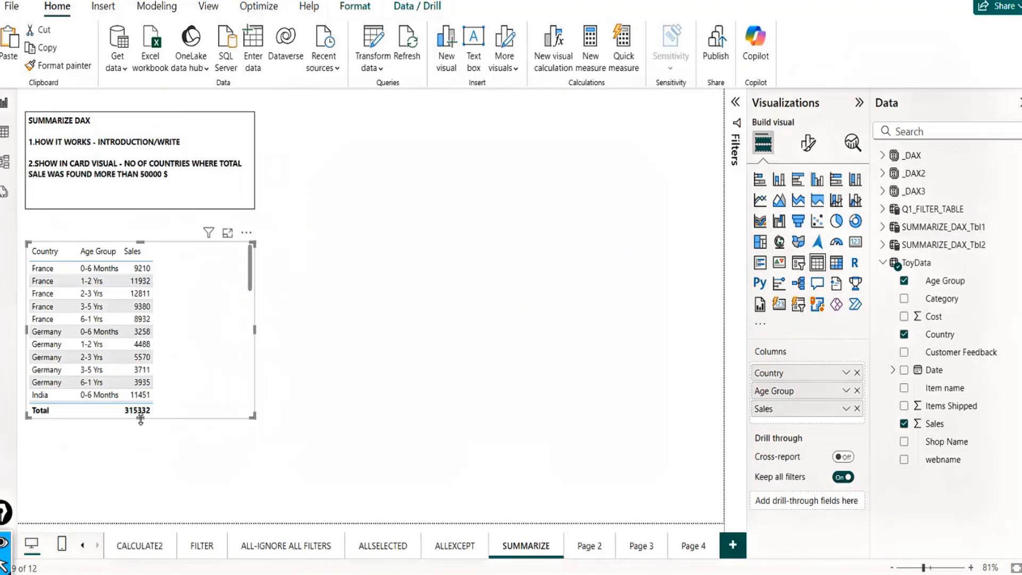
drag(139, 418, 147, 465)
click(143, 457)
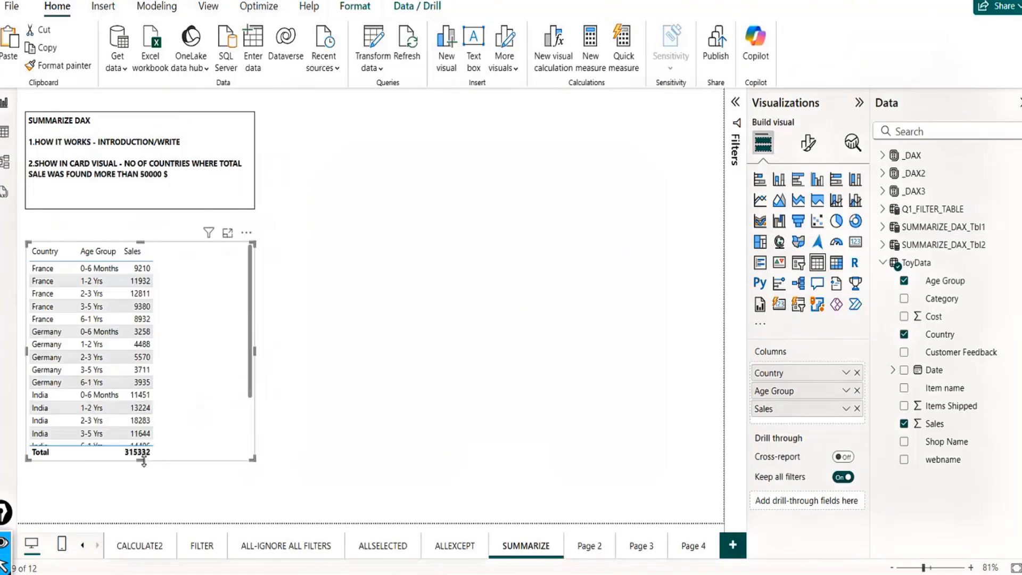
click(311, 456)
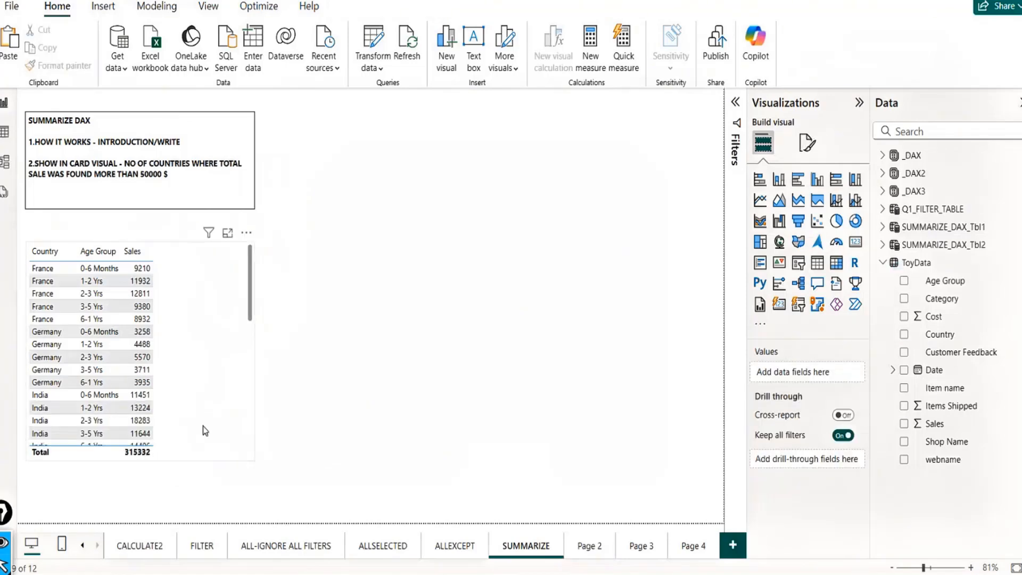
click(203, 426)
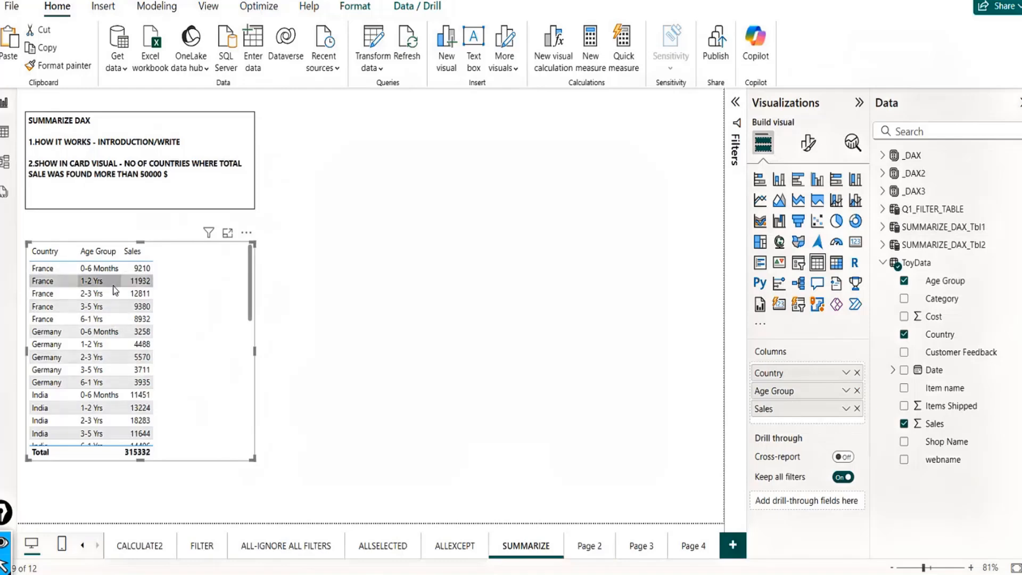
Remove Age Group from the table visual and sort it by Sales in descending order.
click(857, 390)
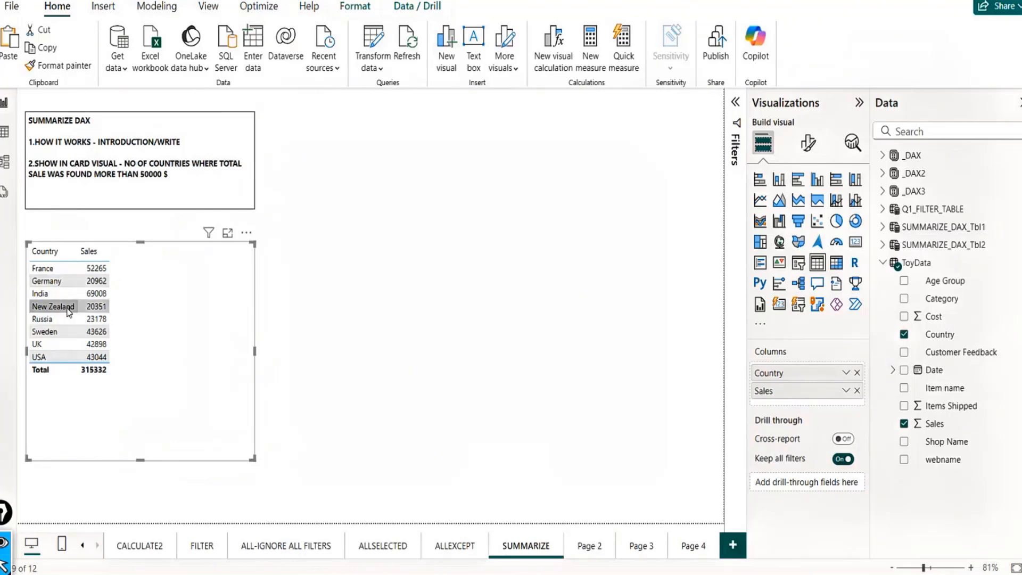
click(89, 251)
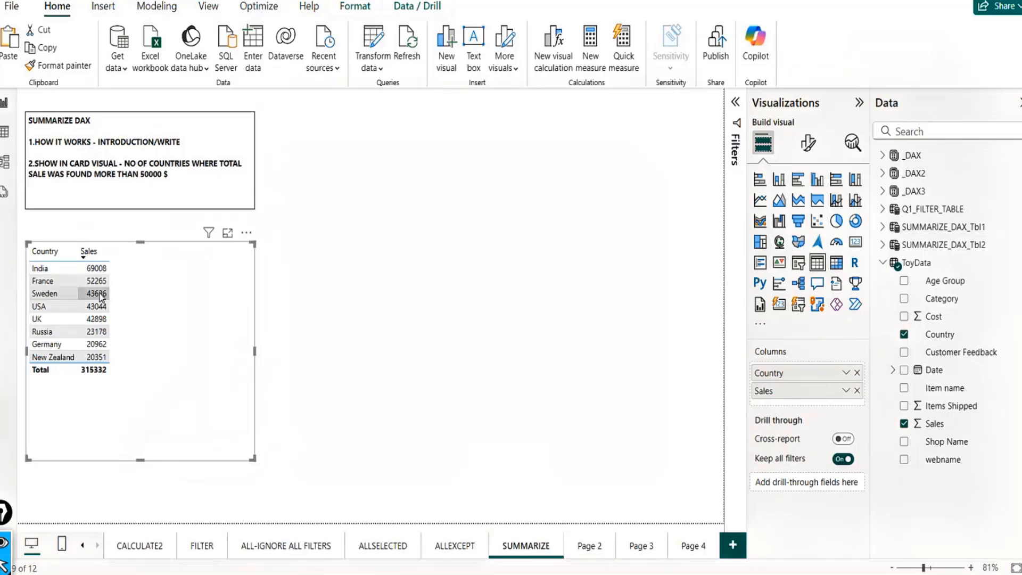
Turn on the visual border for the Country and Sales table.
click(809, 145)
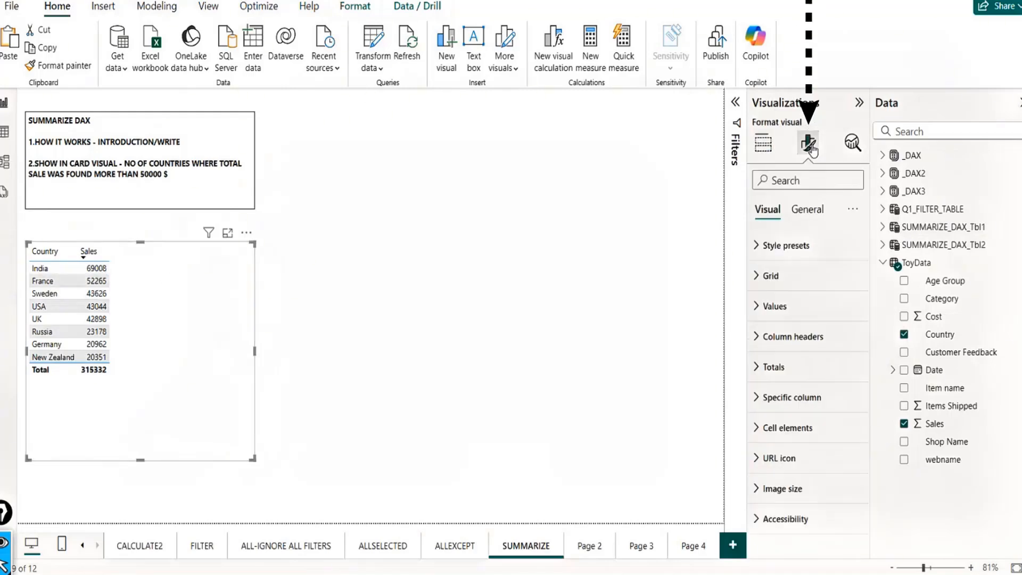
click(805, 213)
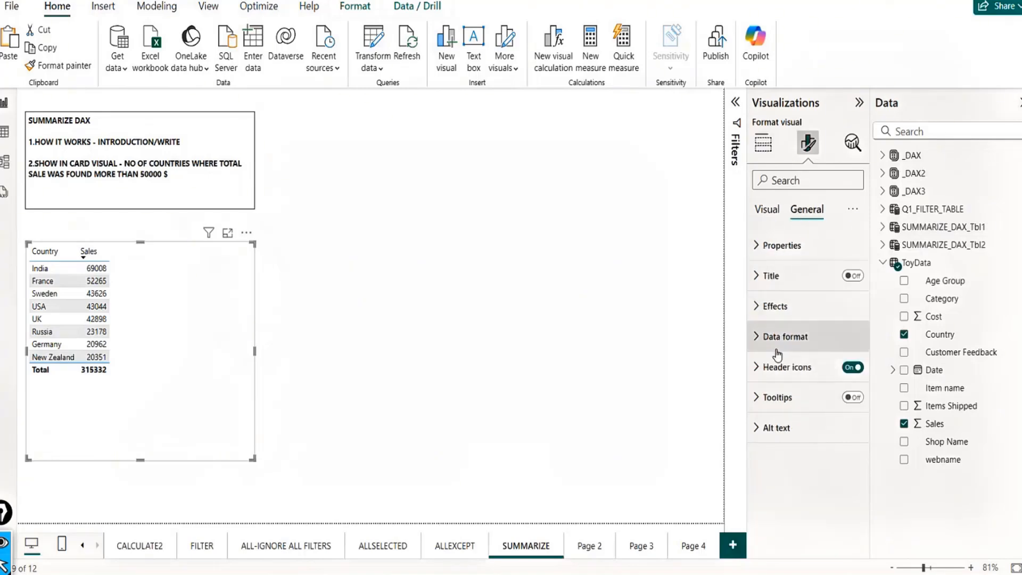
click(758, 306)
click(847, 464)
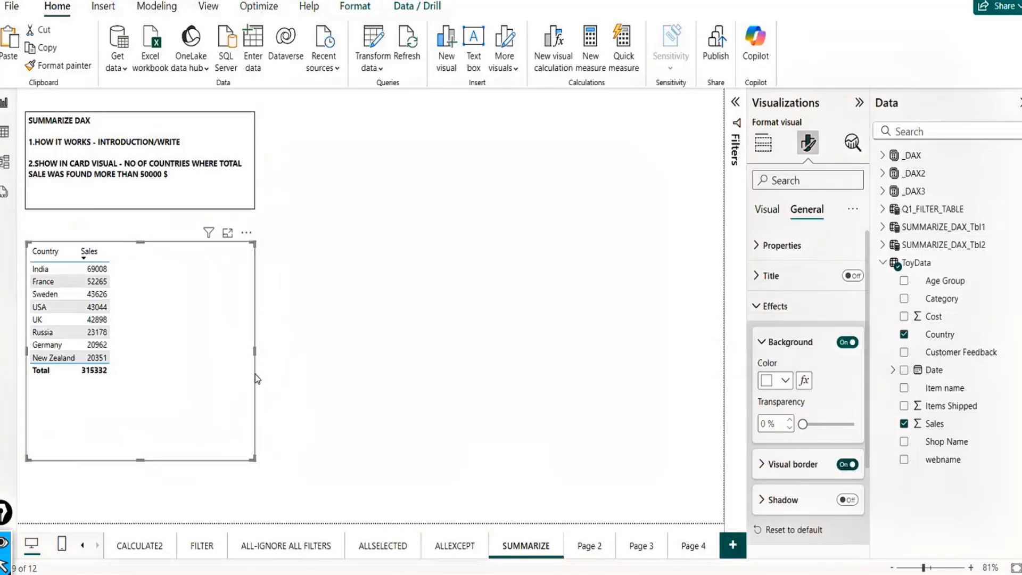
Make the Country and Sales table narrower and shorter, and move it slightly down below the text box.
drag(255, 352, 182, 353)
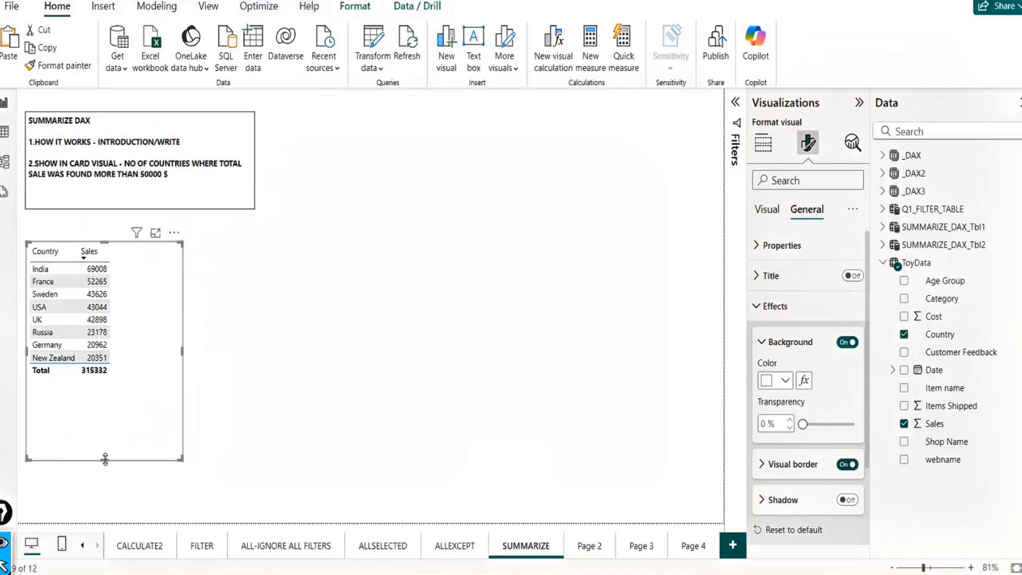
drag(104, 458, 104, 423)
drag(146, 241, 153, 264)
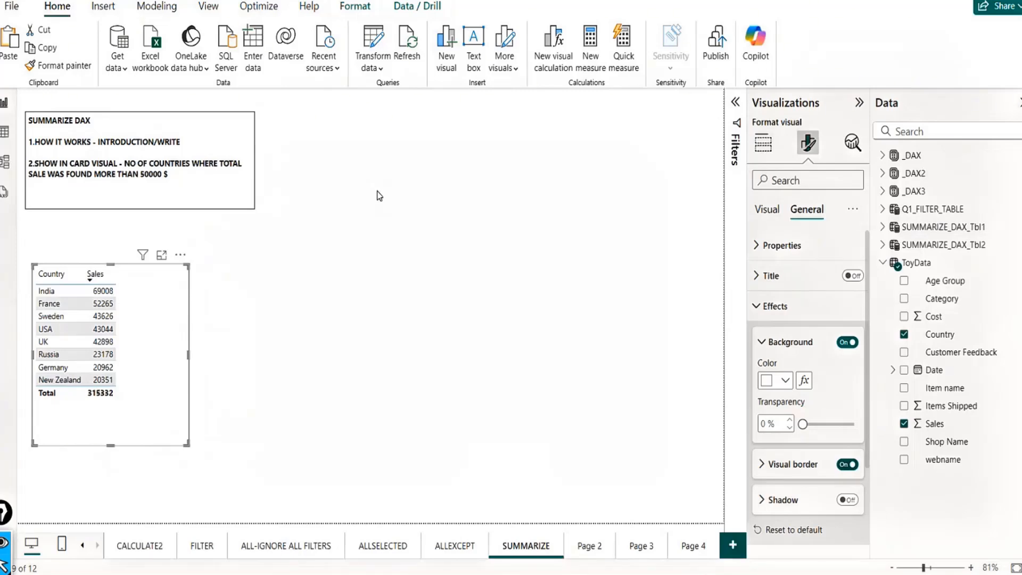
click(379, 195)
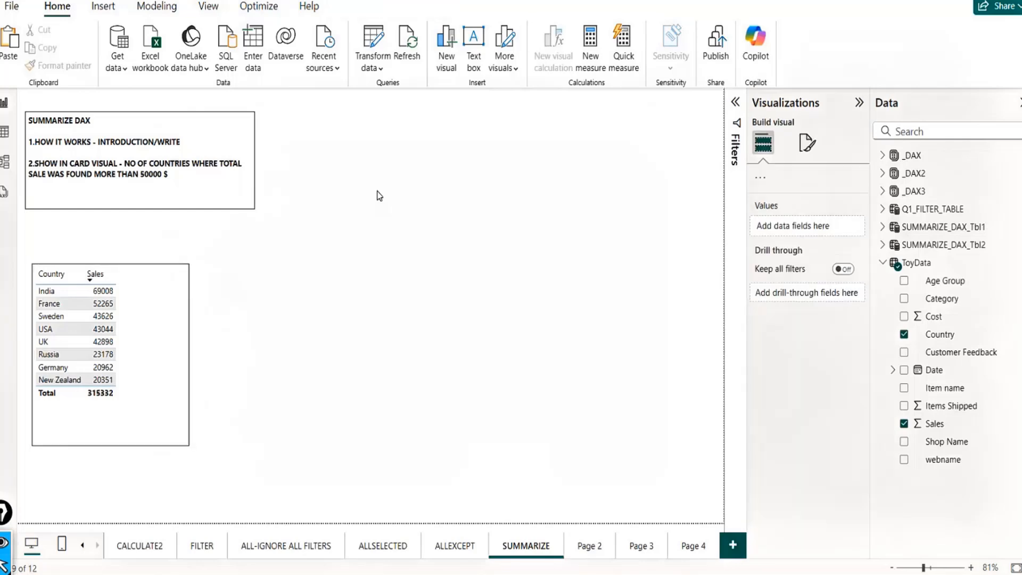
Create a new measure and start its formula with the CALCULATE function.
click(591, 55)
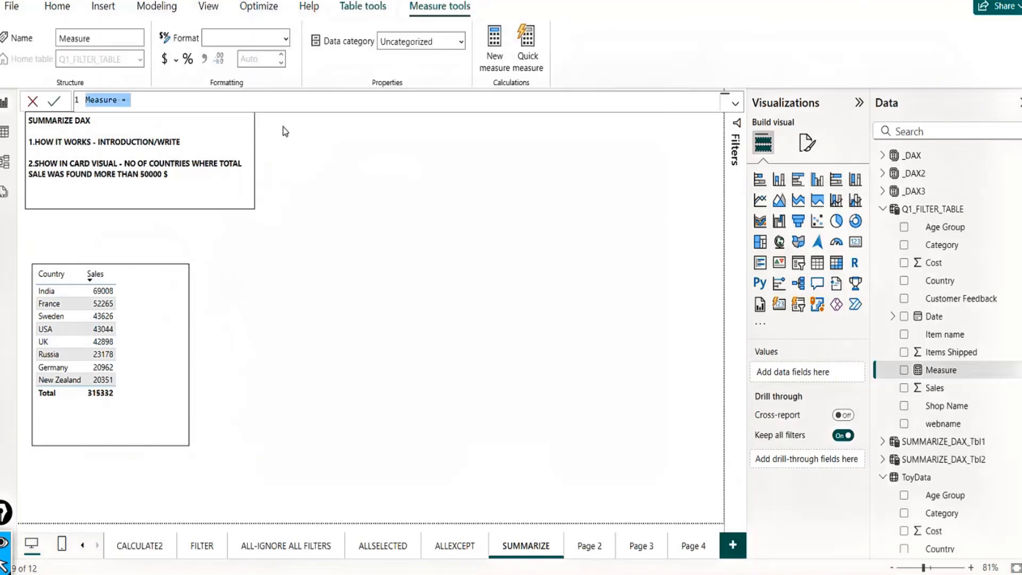
click(164, 105)
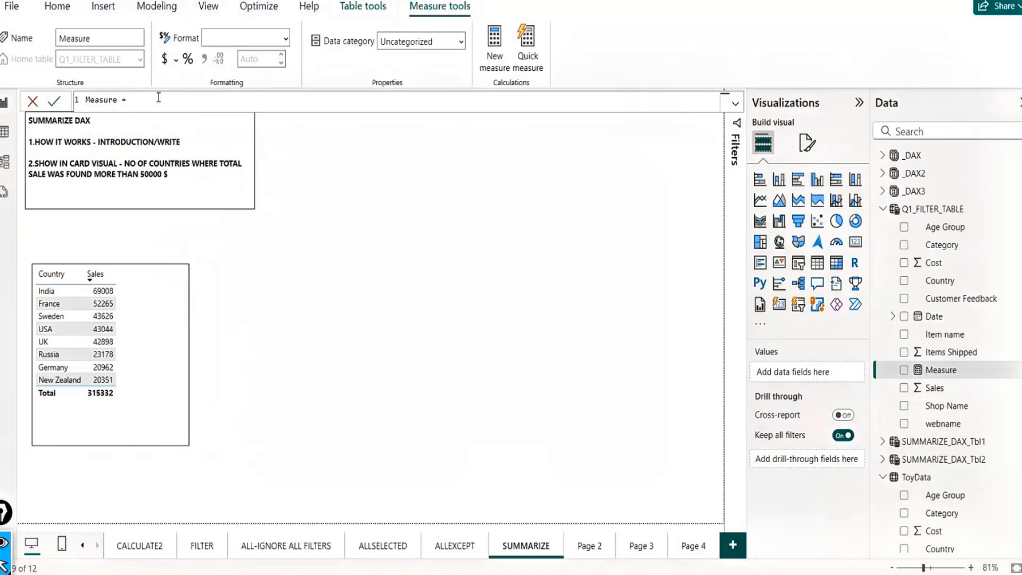
text(c)
key(Tab)
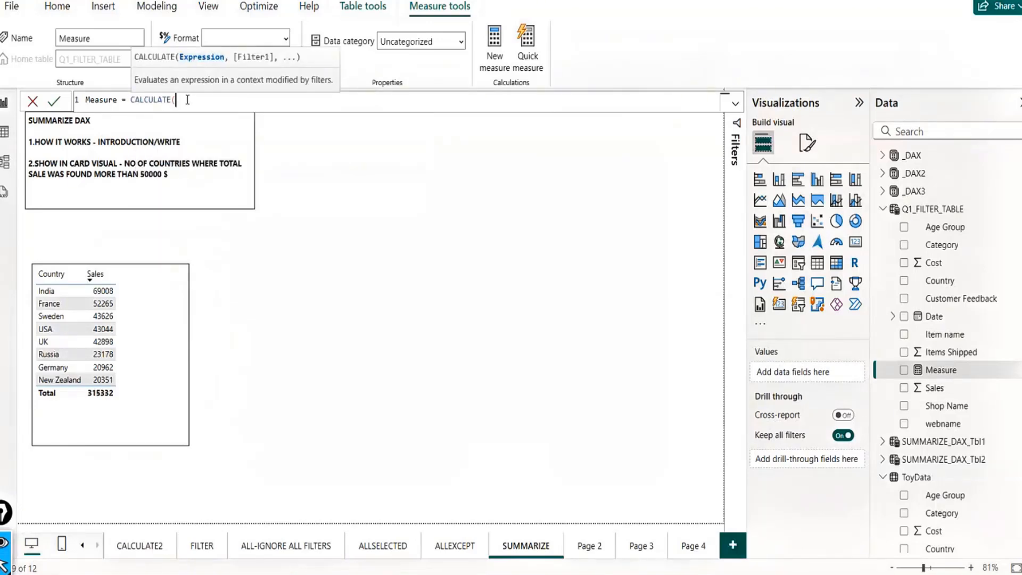
text(sum()
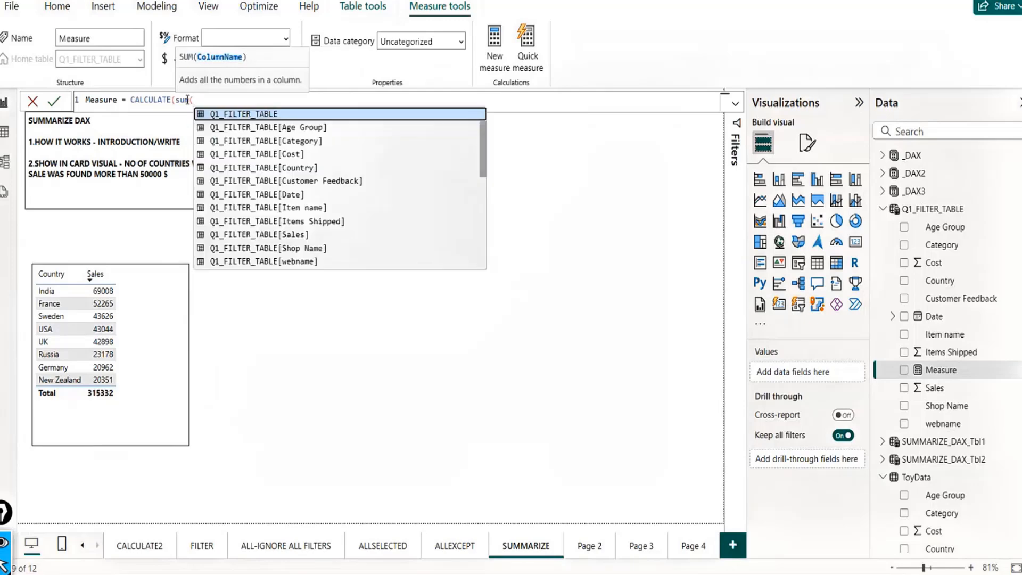
key(BackSpace)
text(()
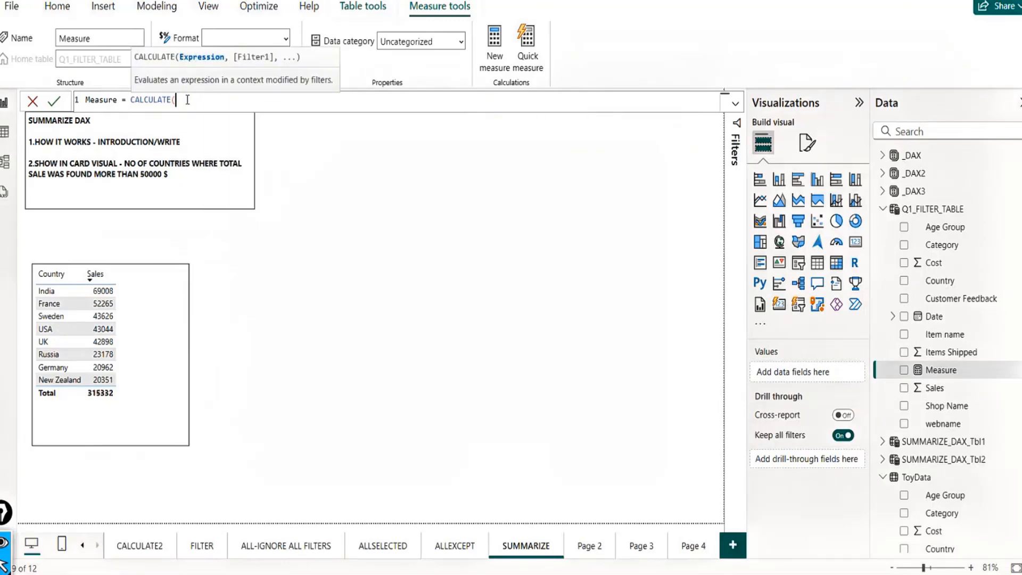
key(BackSpace)
Use the [SUM_DAX] measure as the expression argument of CALCULATE.
key(Up)
key(Tab)
text(,)
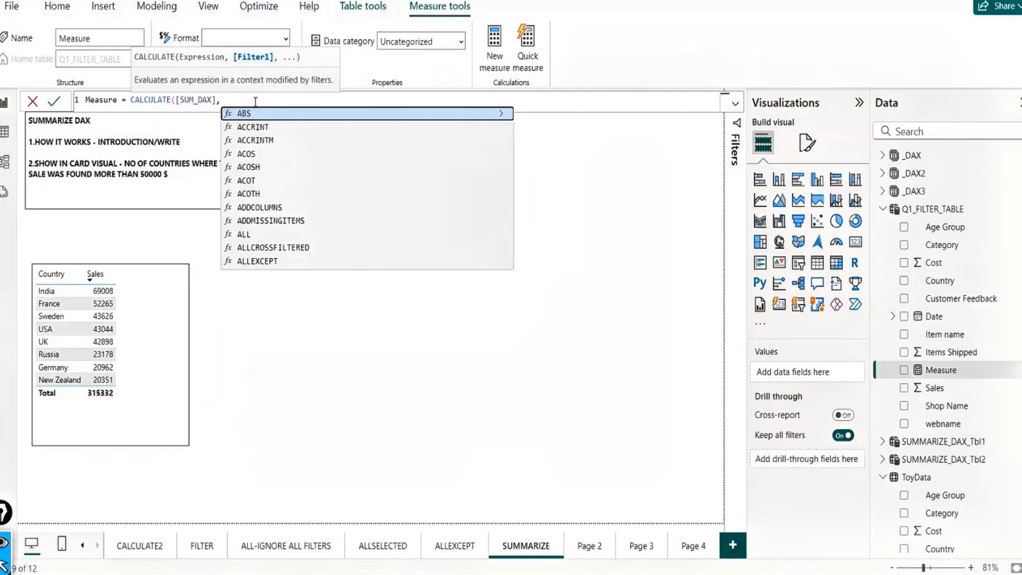
text(f)
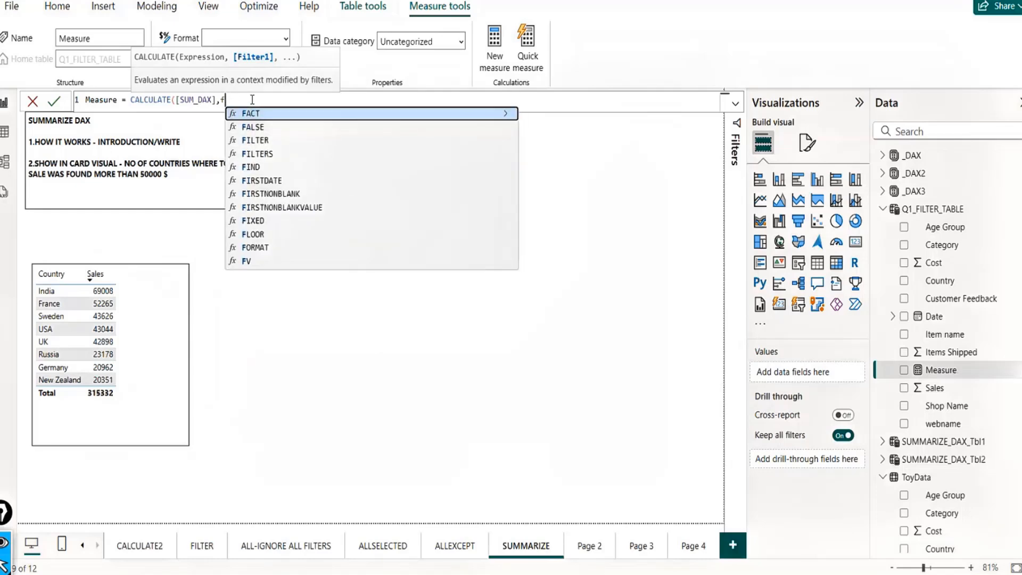
text(ilter)
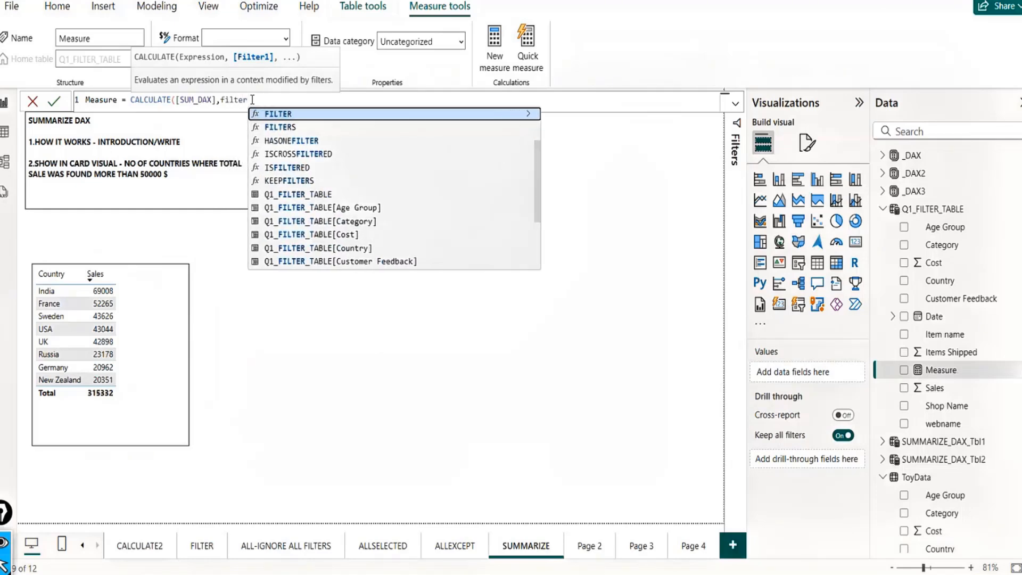
key(BackSpace)
key(BackSpace)
key(BackSpace)
key(BackSpace)
key(BackSpace)
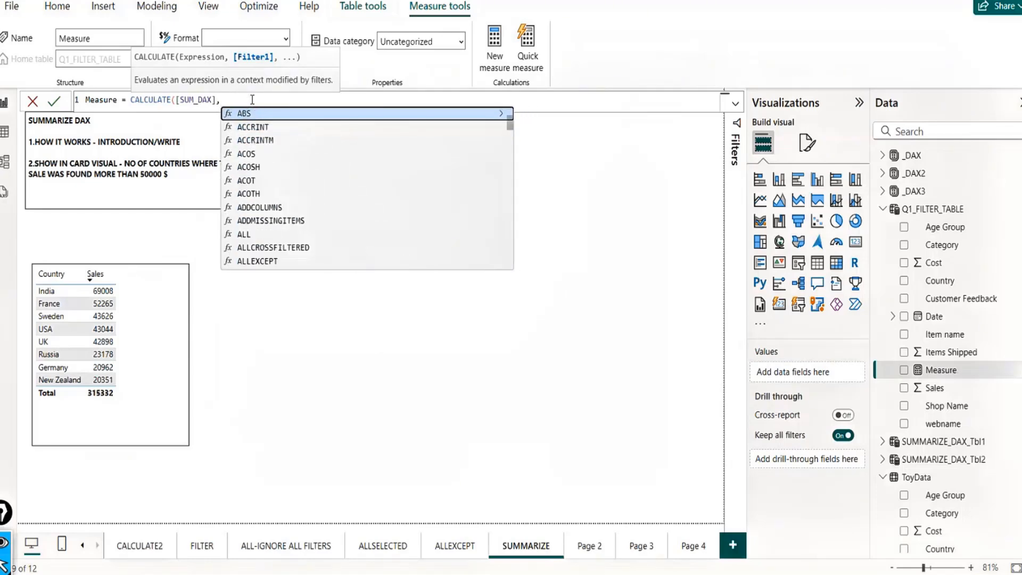
Add the filter ToyData[Sales]>50000 to the CALCULATE formula, close it and commit the measure.
text(sal)
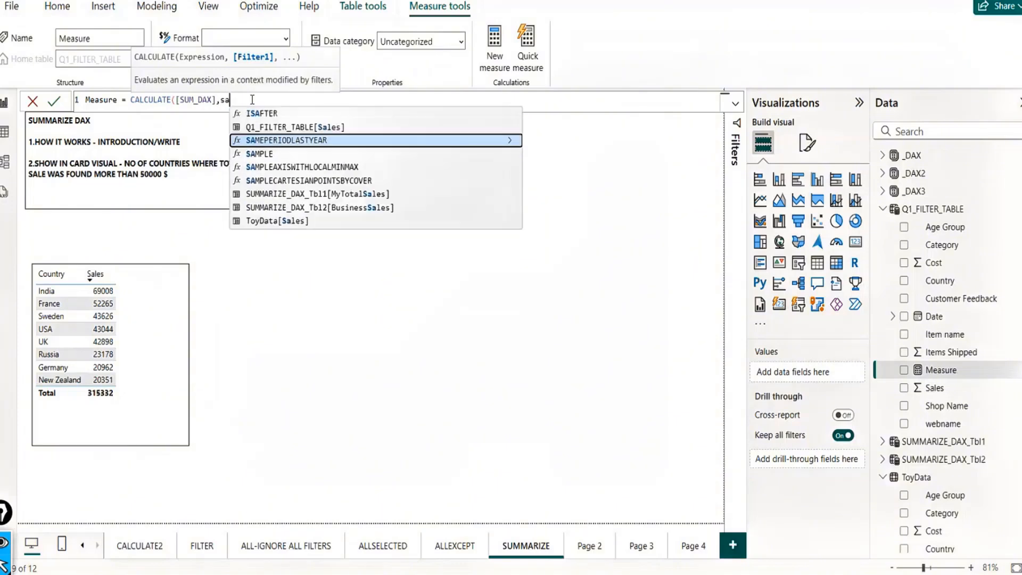
key(Down)
key(Down)
key(Down)
key(Tab)
text(>)
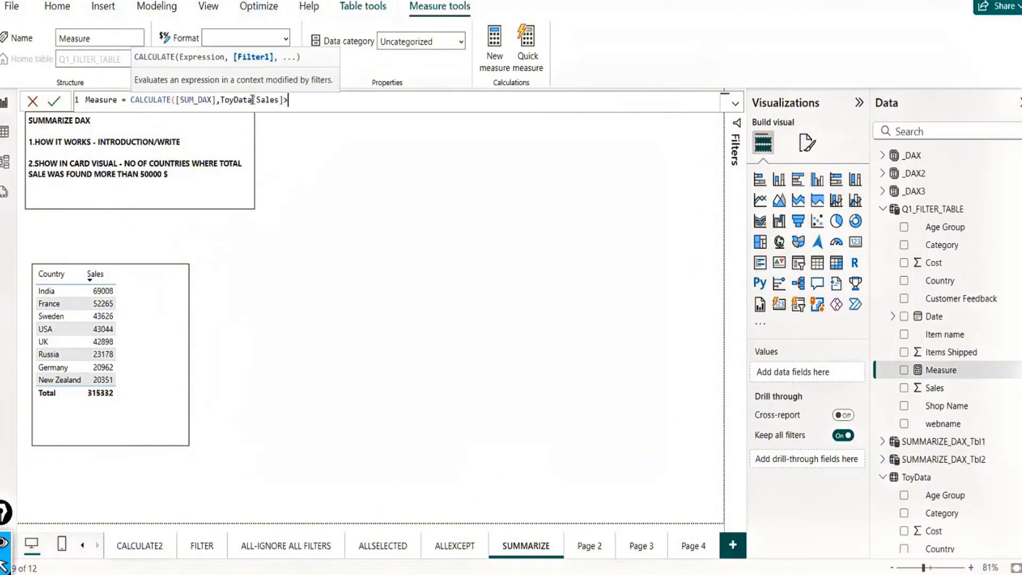
text(50000))
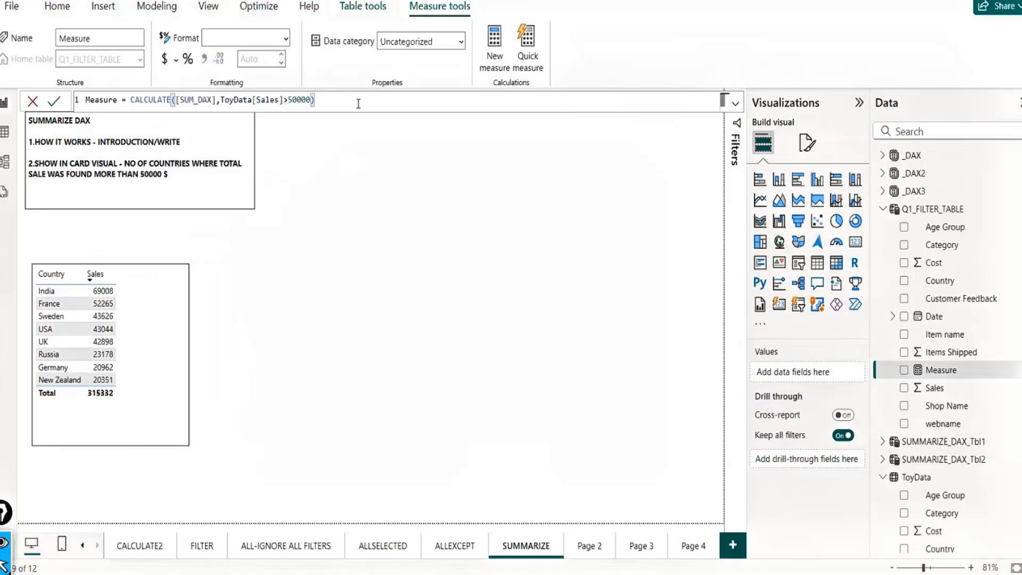
key(Return)
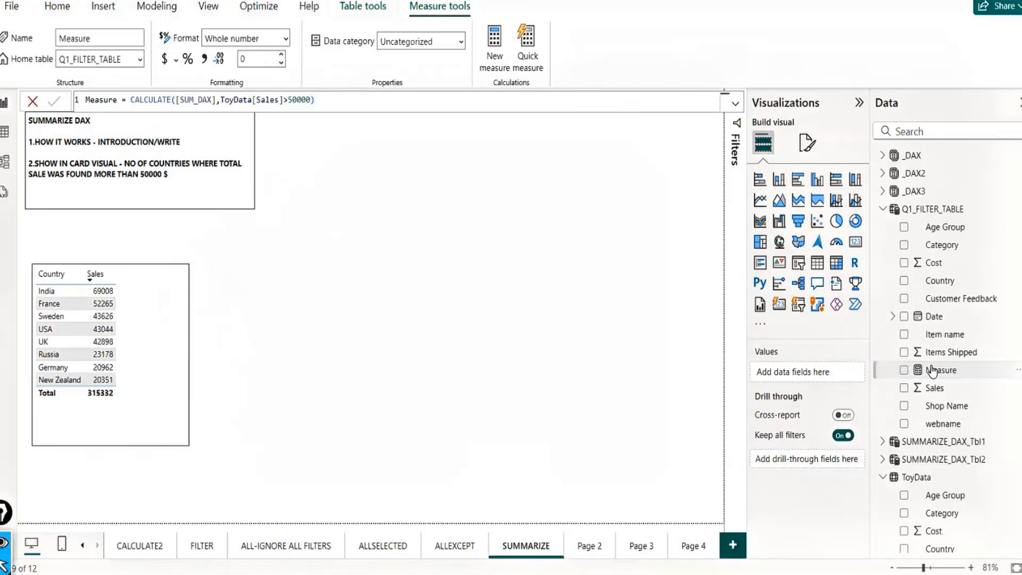
Show the new measure in a card visual on the page, narrow the card, and display the measure's formula.
drag(941, 371, 554, 213)
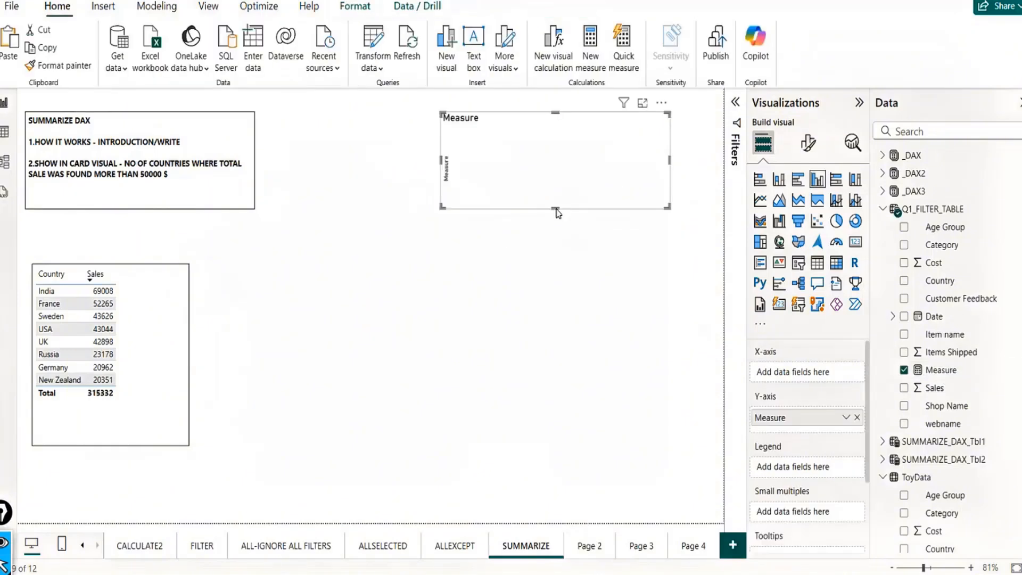
click(854, 242)
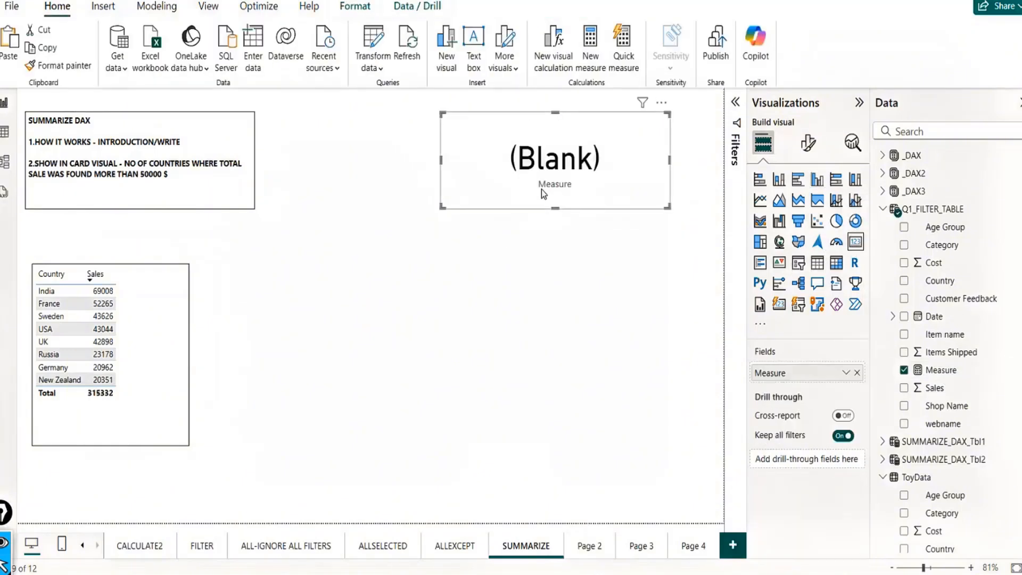
drag(441, 160, 563, 152)
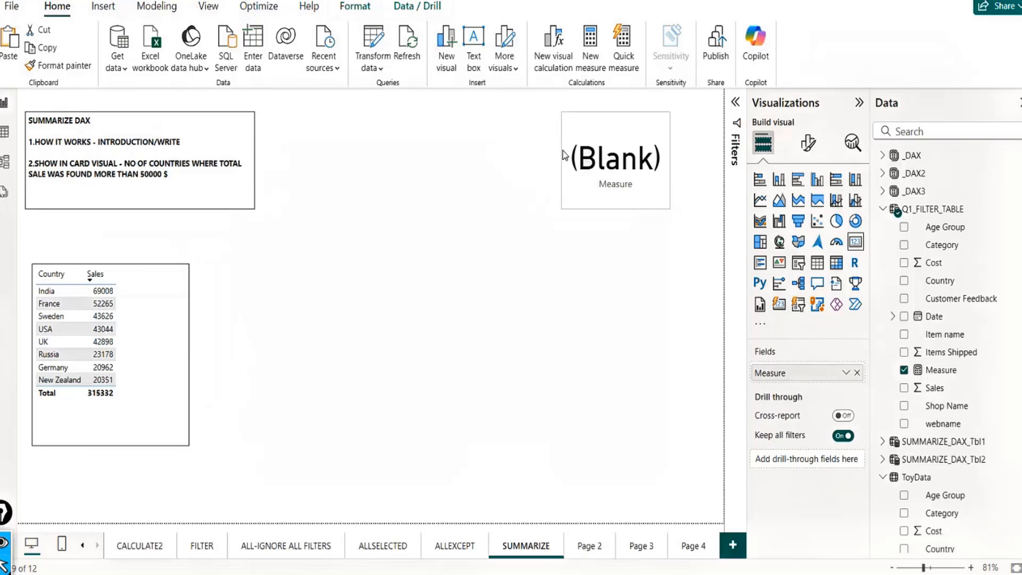
click(951, 375)
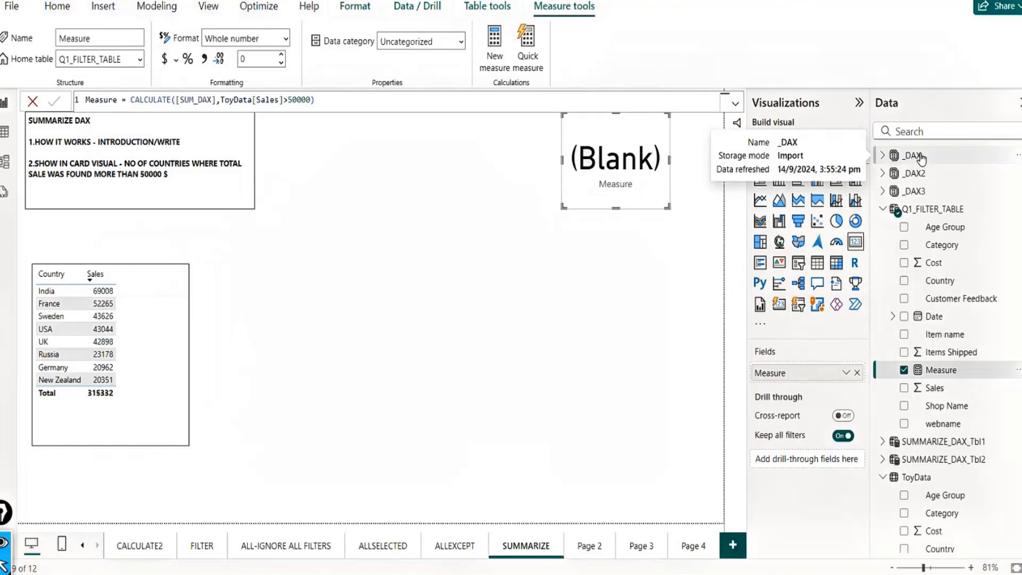
Create and load an empty manually entered table named _DAX4 to hold the measures.
click(917, 193)
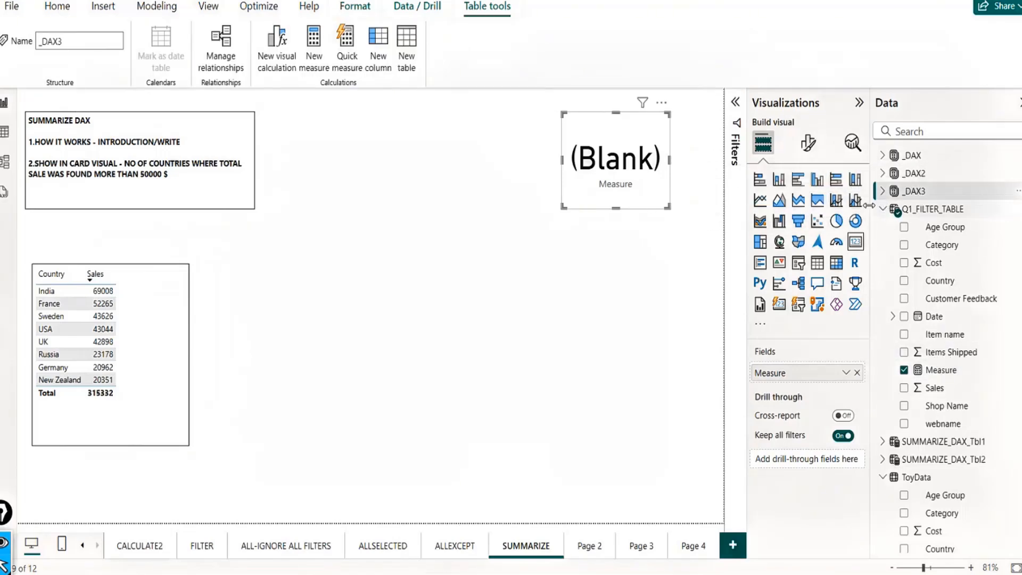
mouse_move(883, 215)
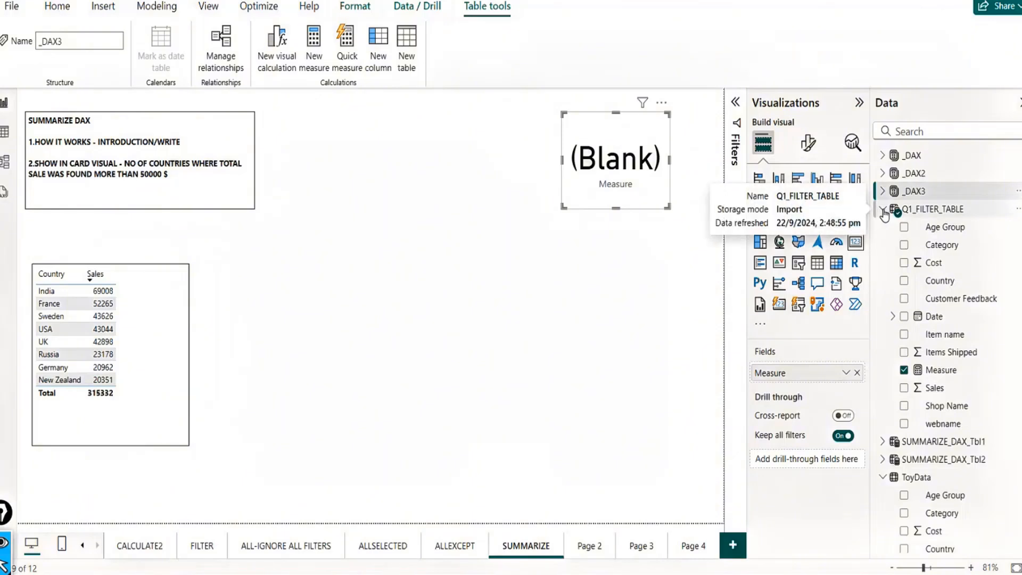
click(883, 209)
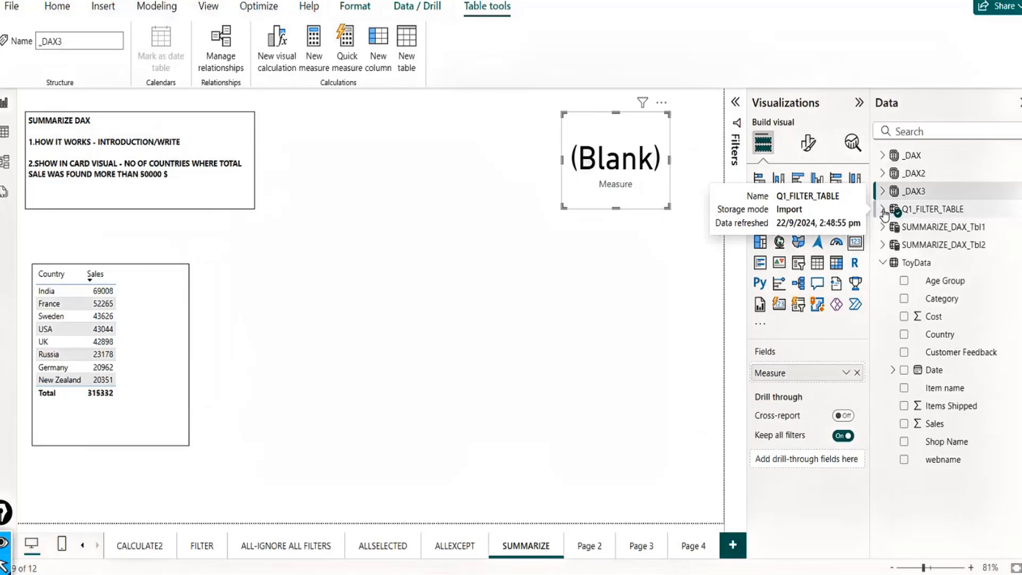
click(59, 8)
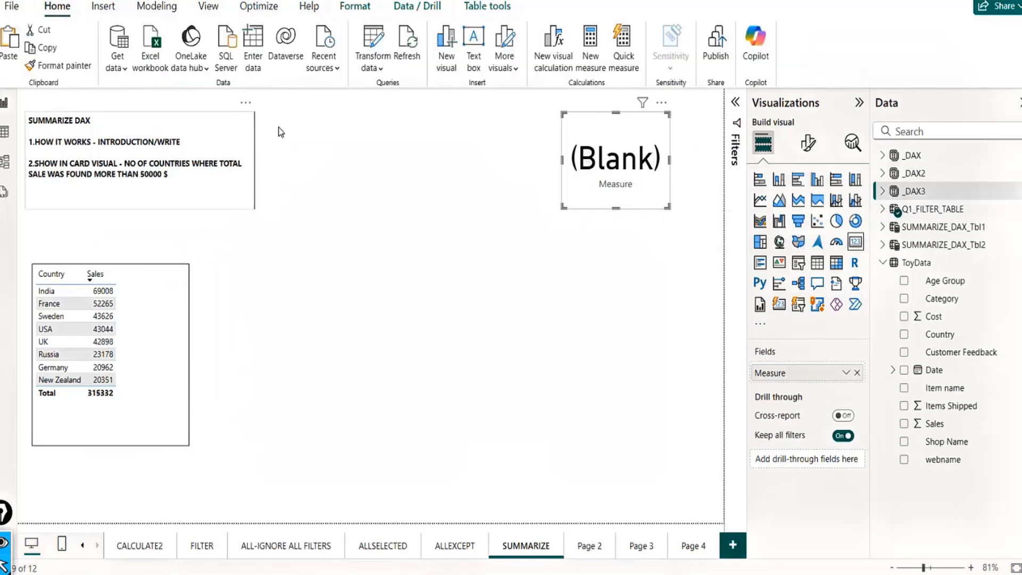
click(255, 49)
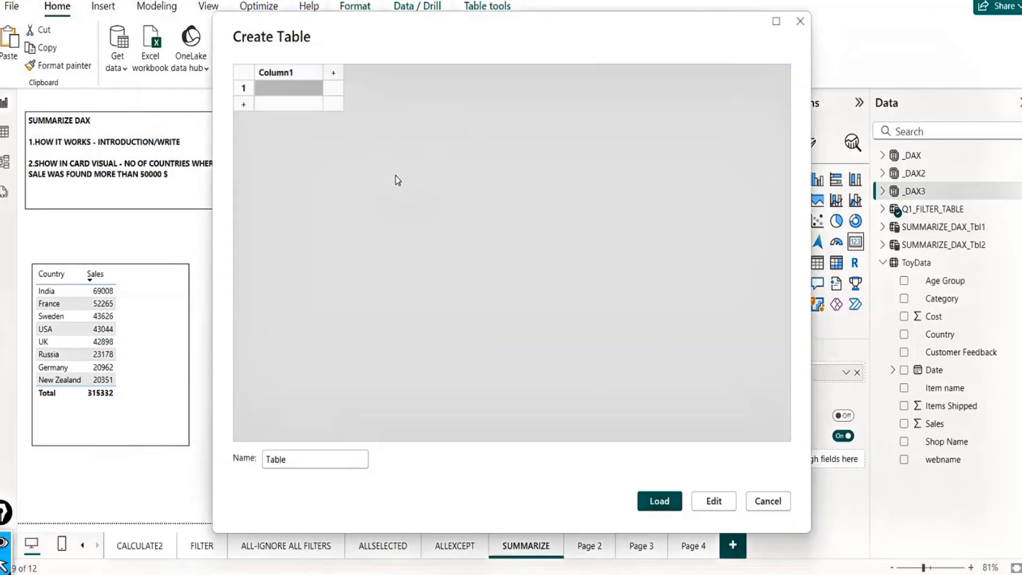
double_click(282, 458)
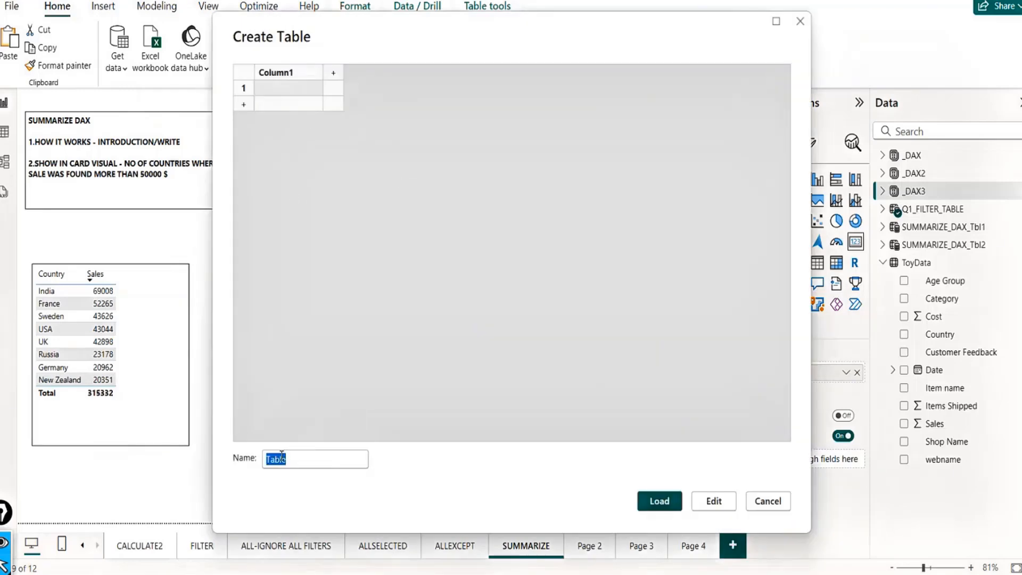
key(BackSpace)
text(_DAX4)
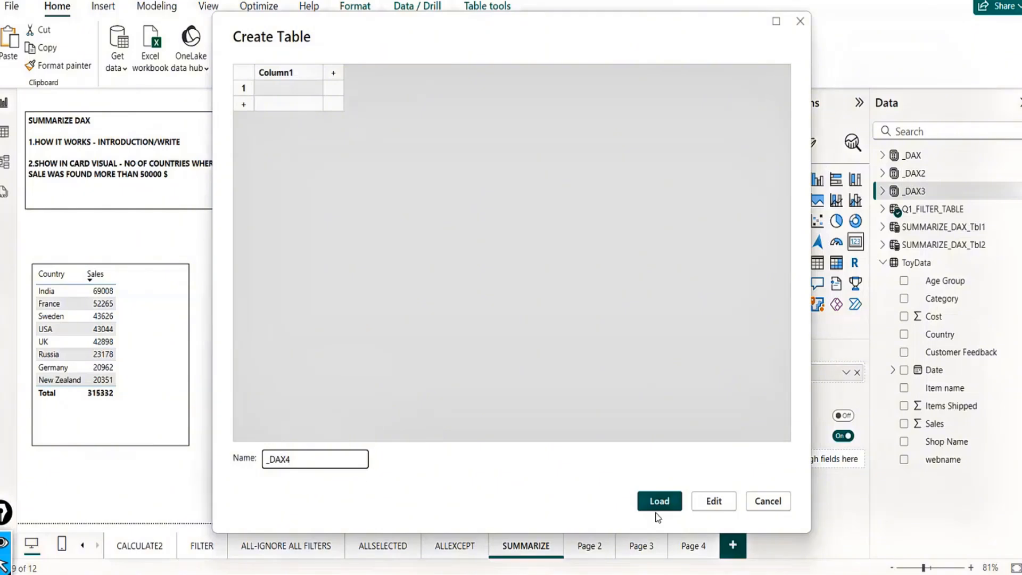
click(662, 507)
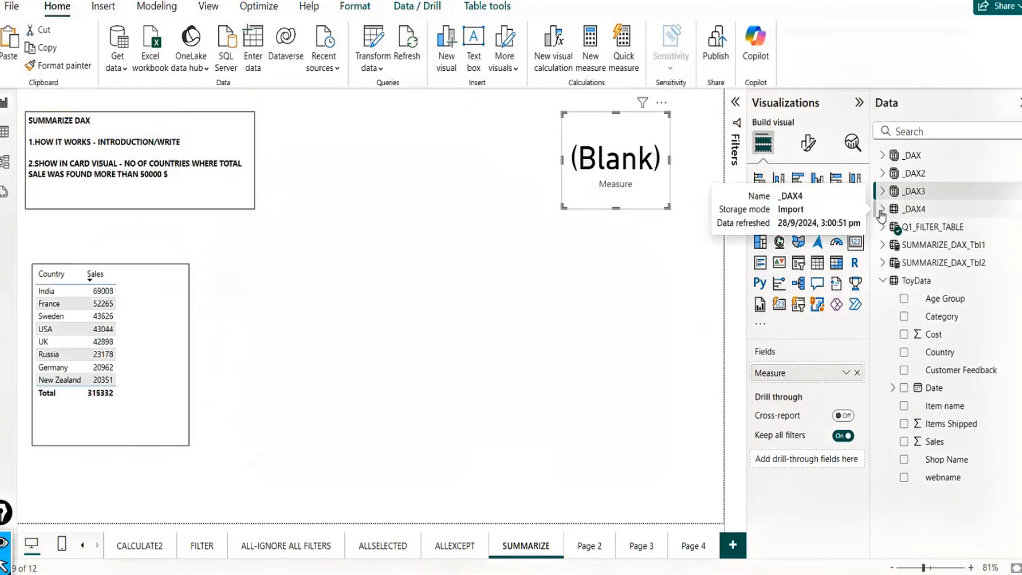
Move the card's measure from Q1_FILTER_TABLE to the _DAX4 home table.
click(883, 210)
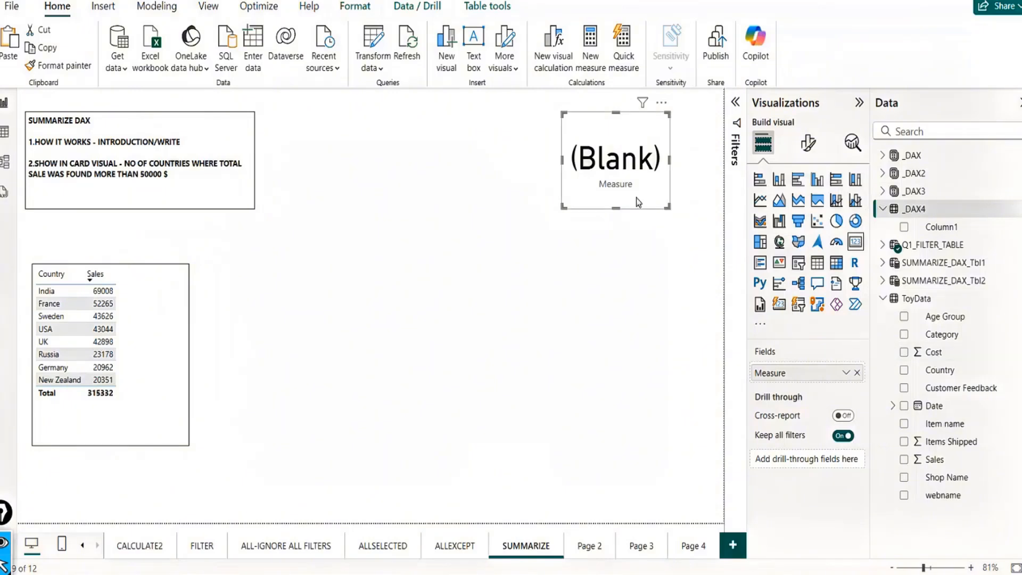
click(882, 245)
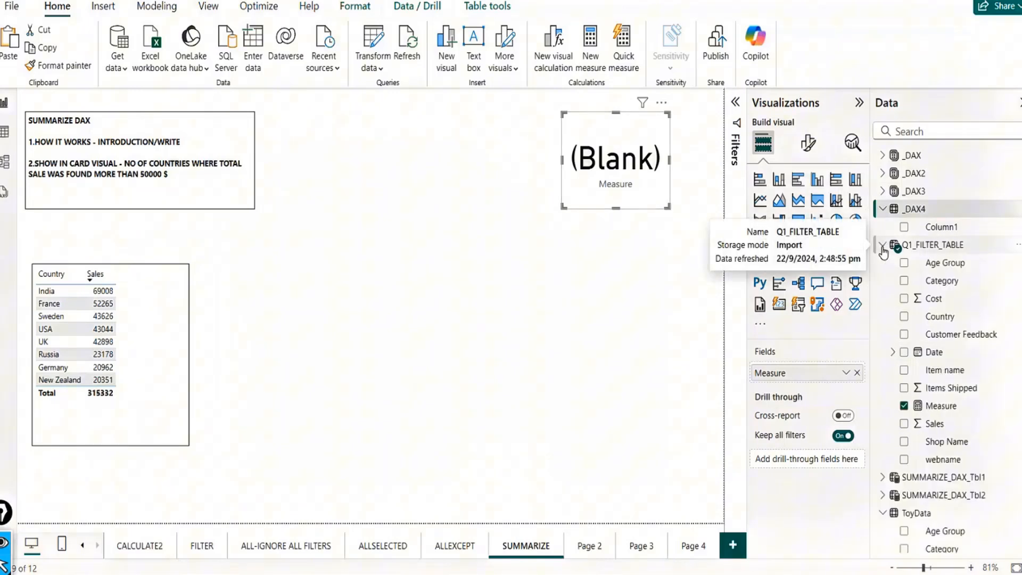
click(945, 405)
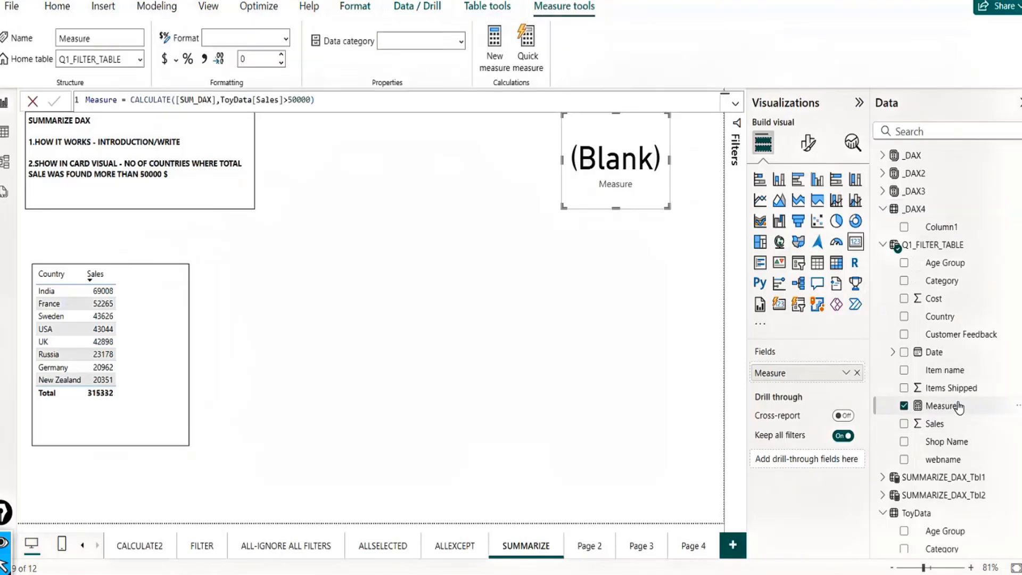
click(140, 59)
click(100, 160)
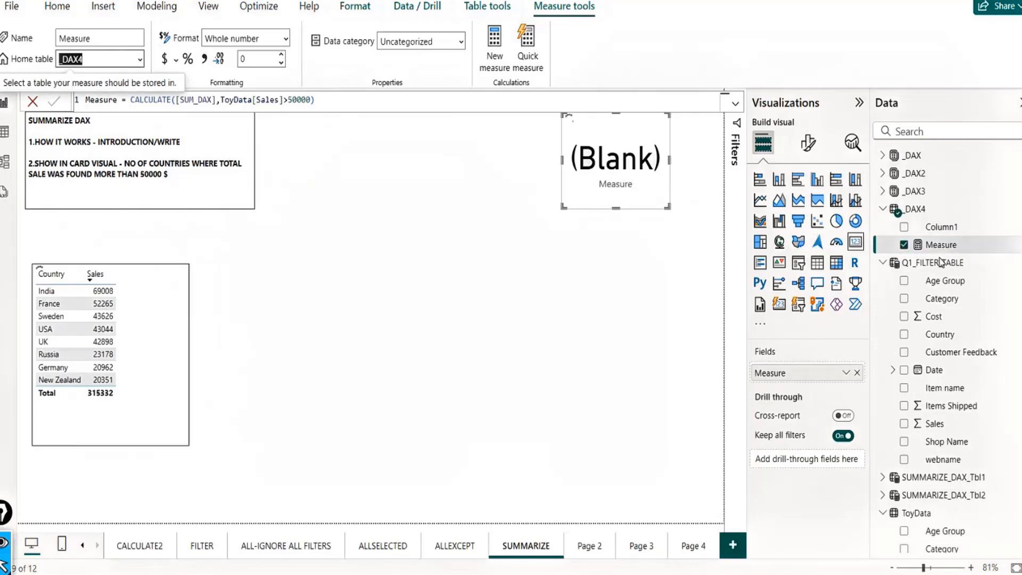
Rename the measure in _DAX4 as Q2_SUMMARIZE_WRONGAPPROACH within its formula and commit it.
double_click(101, 100)
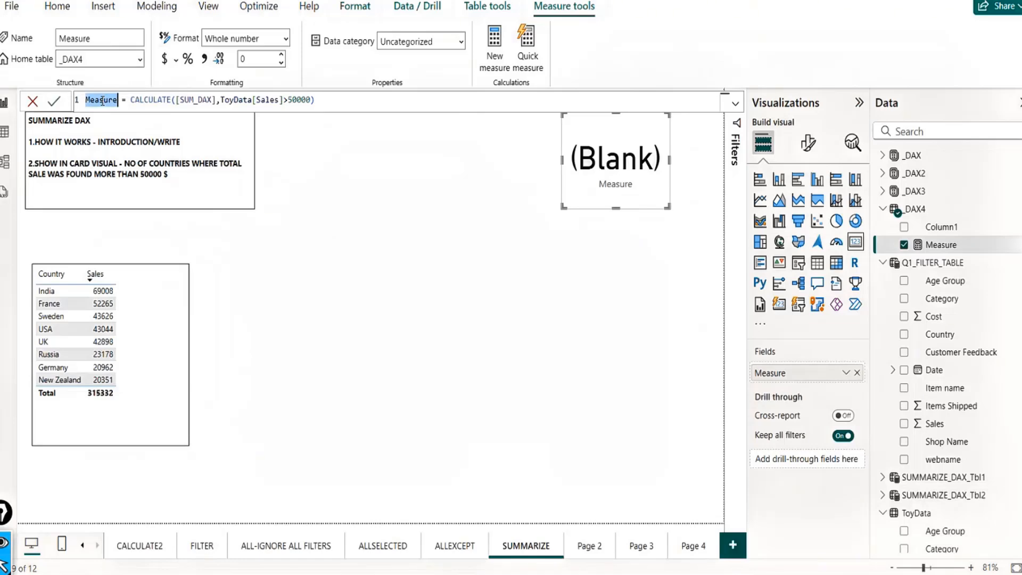
text(Q2)
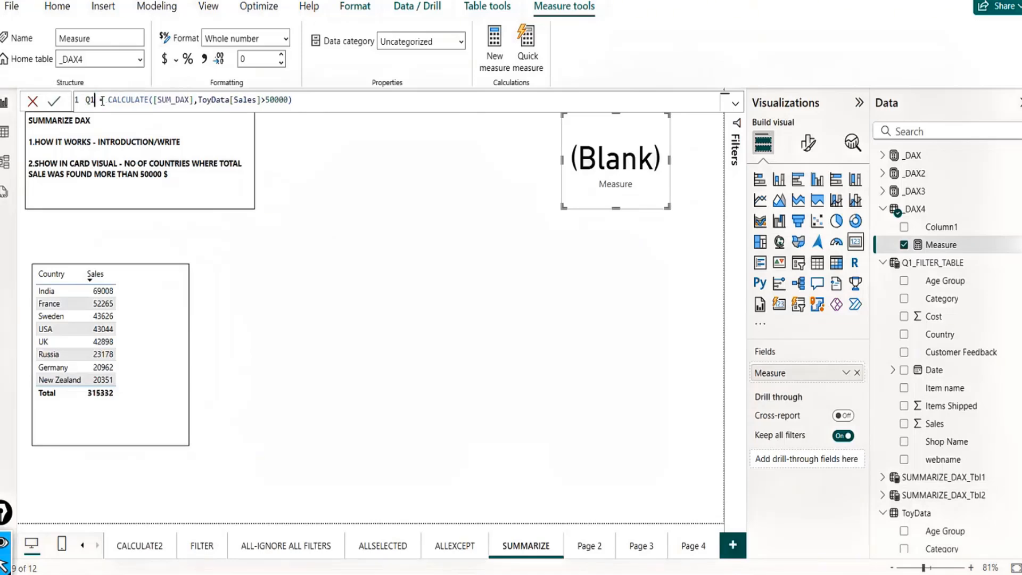
text(_)
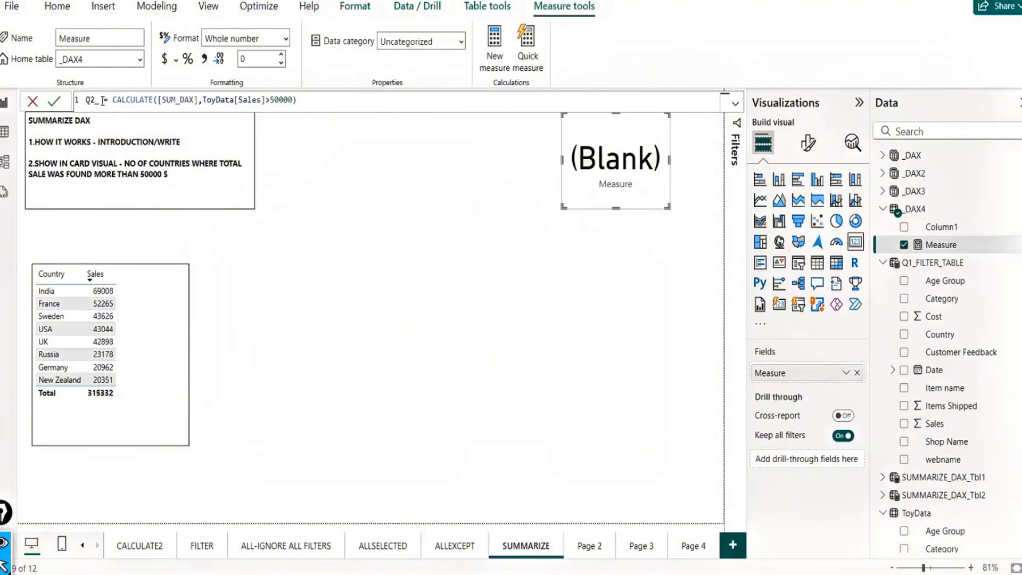
text(SUMMARIZE_)
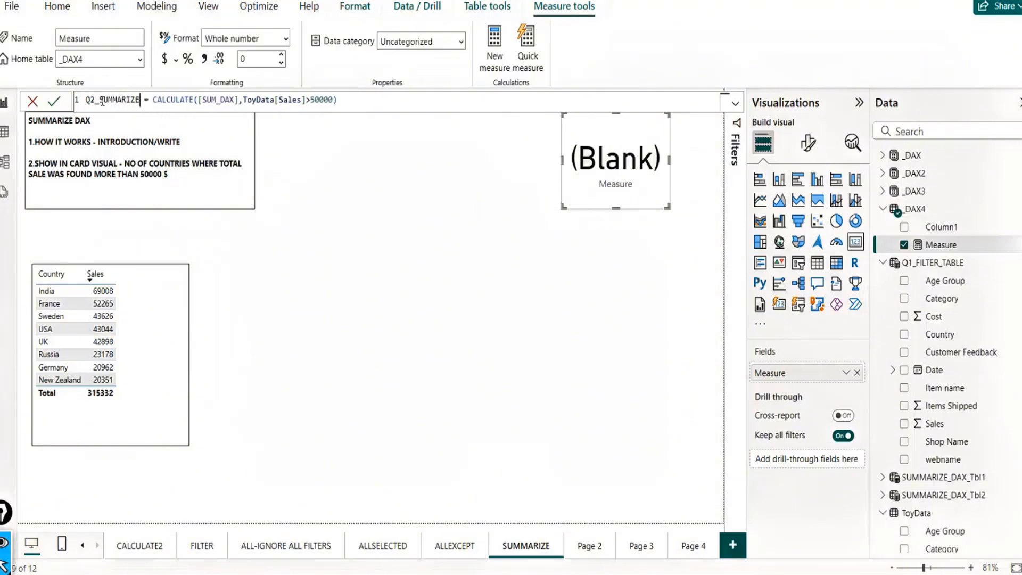
text(WRONGAPPROACHE)
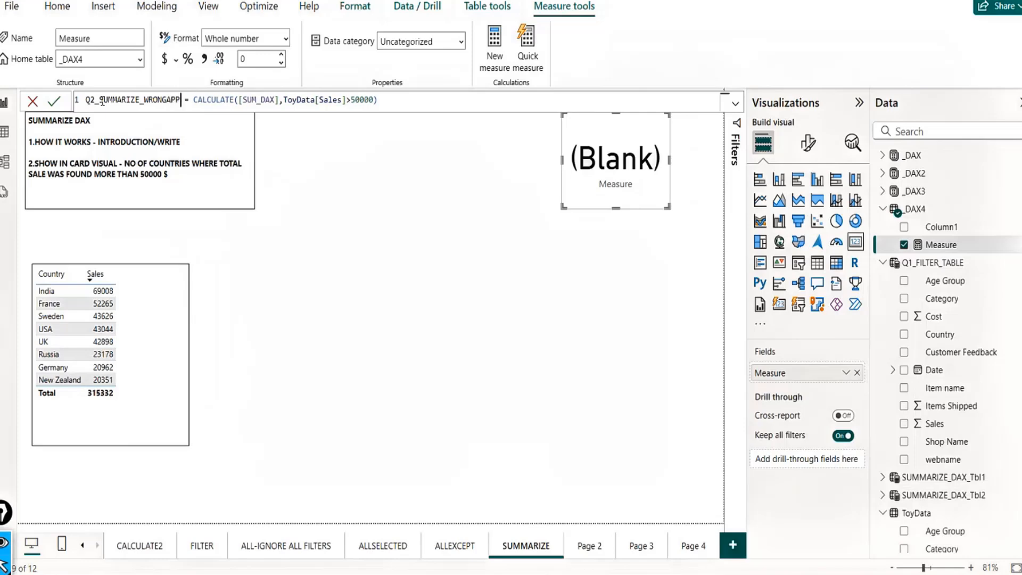
key(BackSpace)
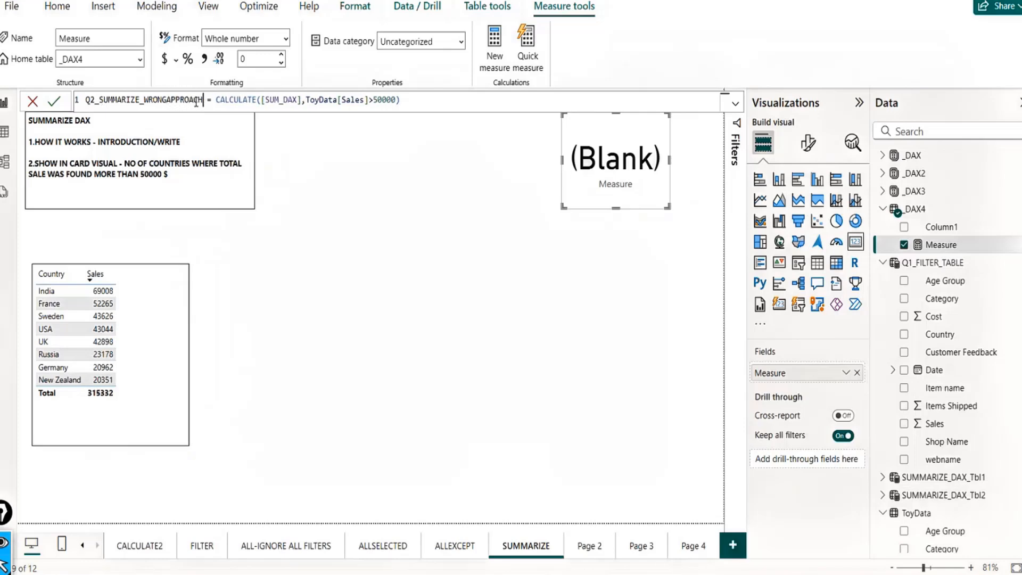
click(470, 107)
key(Return)
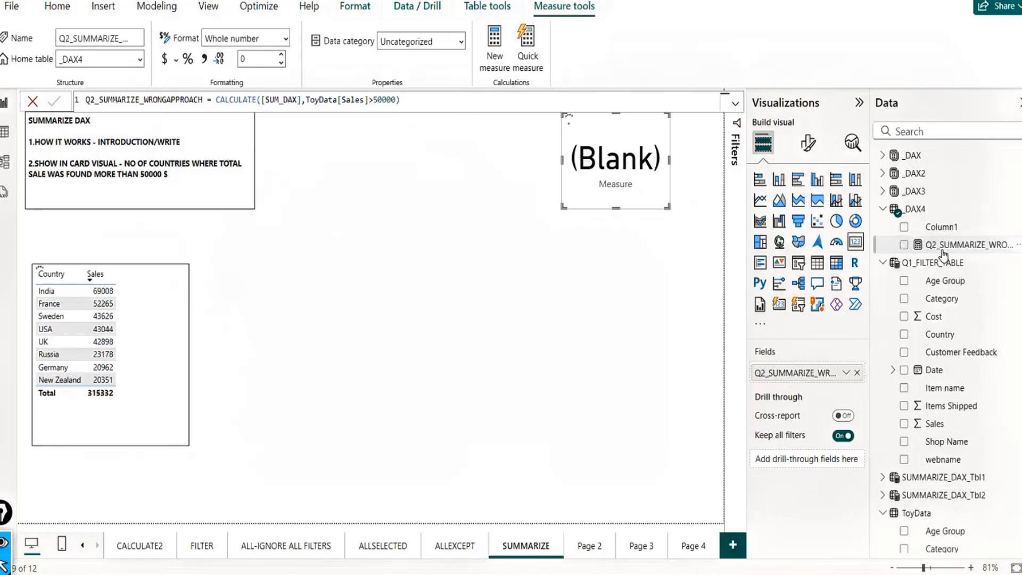
Rename the calculated table SUMMARIZE_DAX_Tbl2 as Q1_SUMMARIZE_DAX_Tbl2 by adding the prefix in its formula.
click(928, 496)
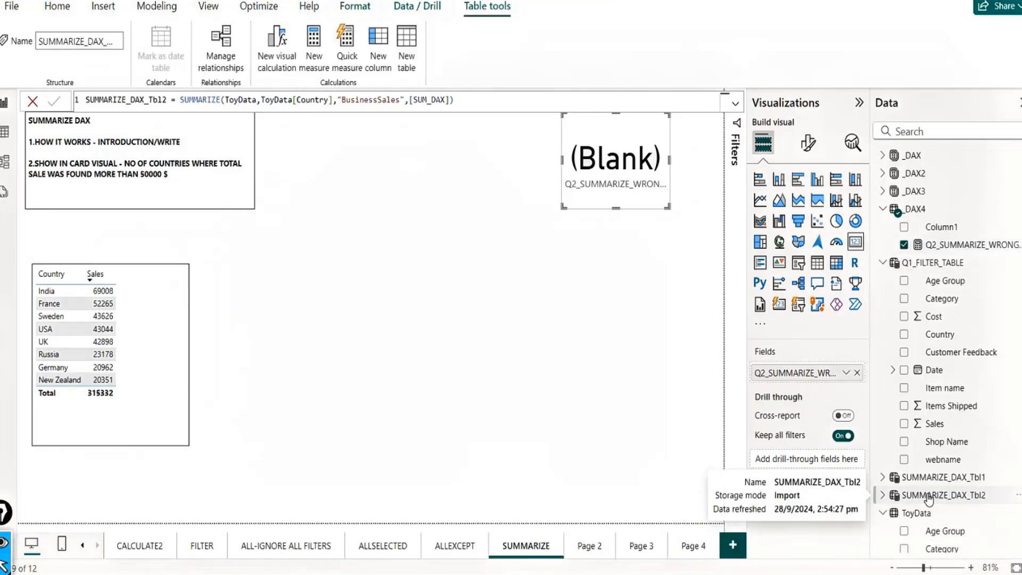
double_click(88, 101)
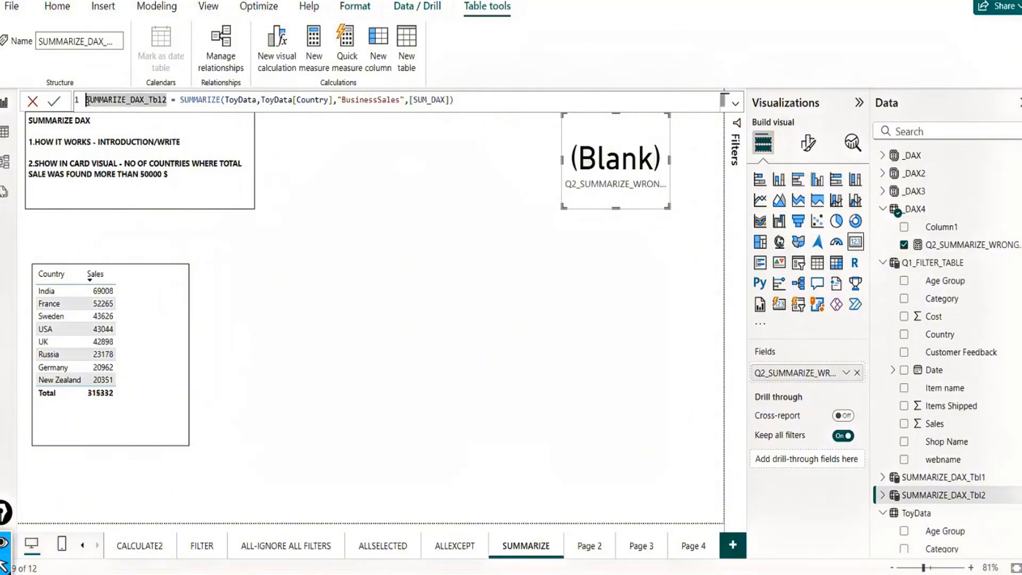
click(88, 101)
text(Q1)
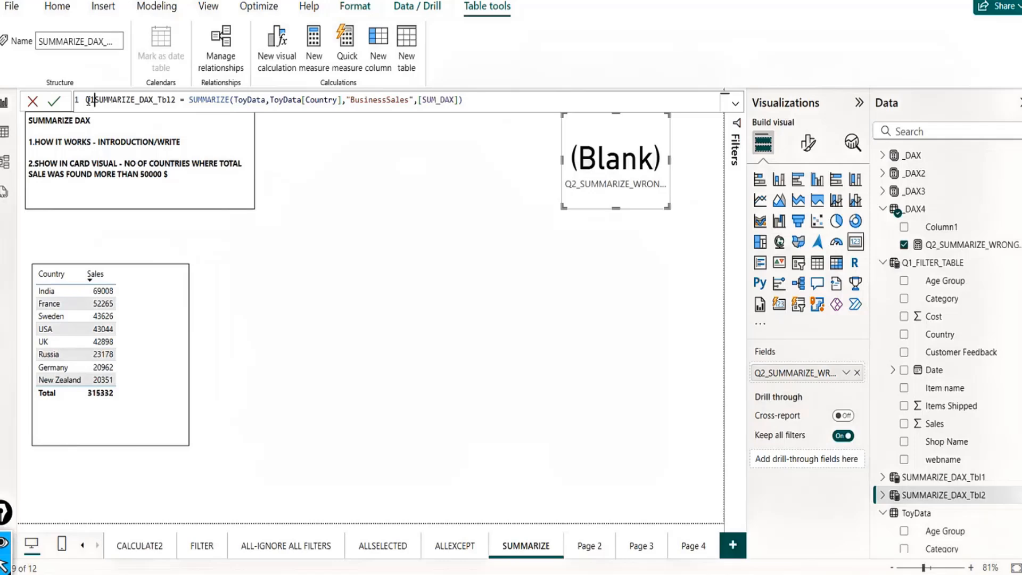
text(_)
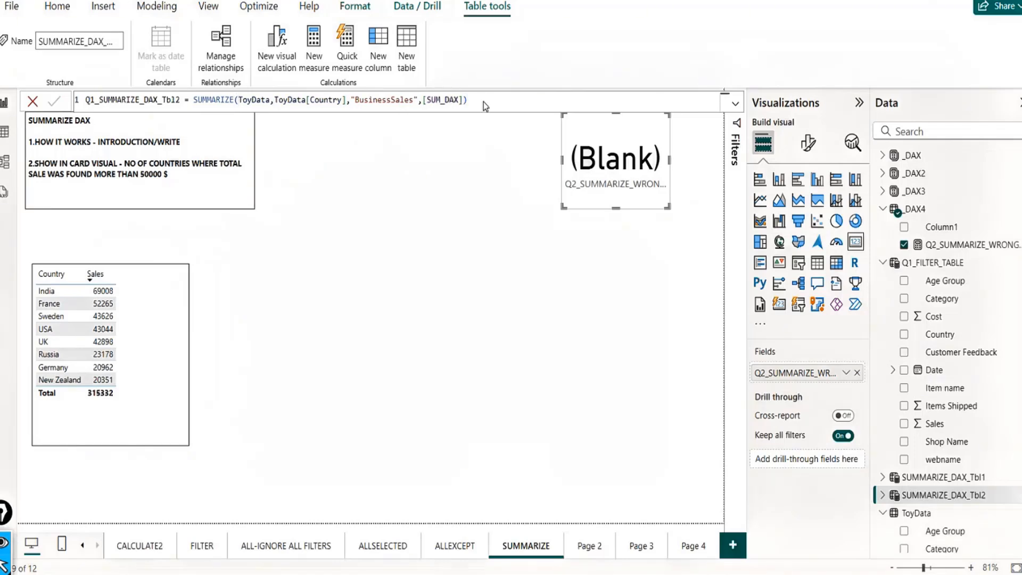
key(Return)
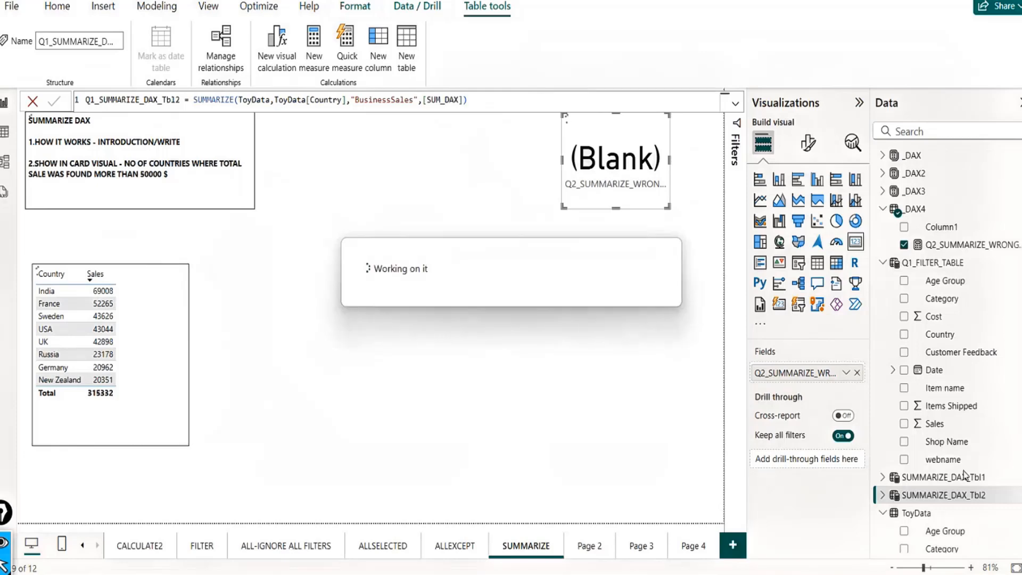
Rename the calculated table SUMMARIZE_DAX_Tbl1 as Q1_SUMMARIZE_DAX_Tbl1 by adding the prefix in its formula.
click(922, 495)
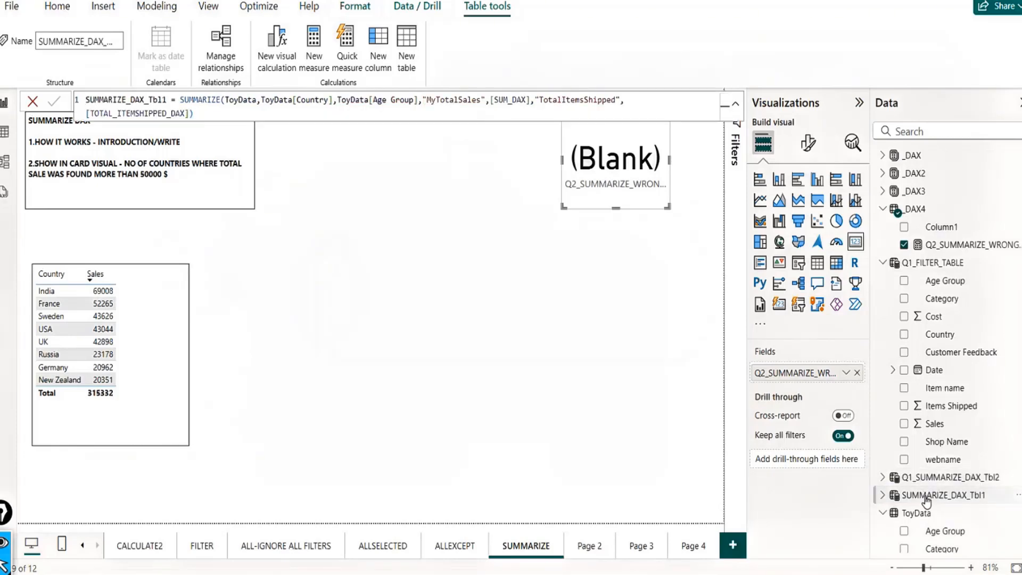
click(86, 100)
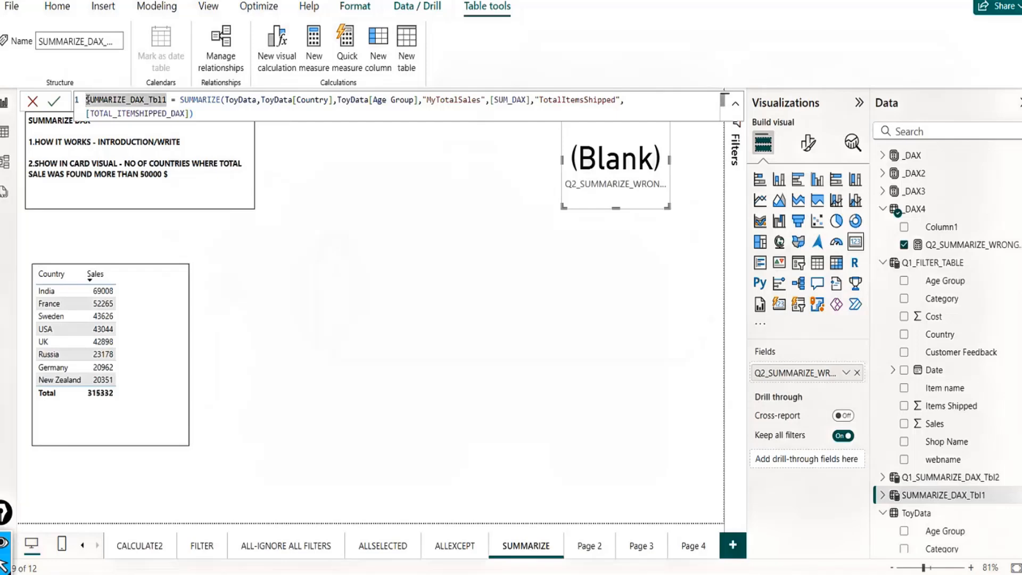
text(Q1)
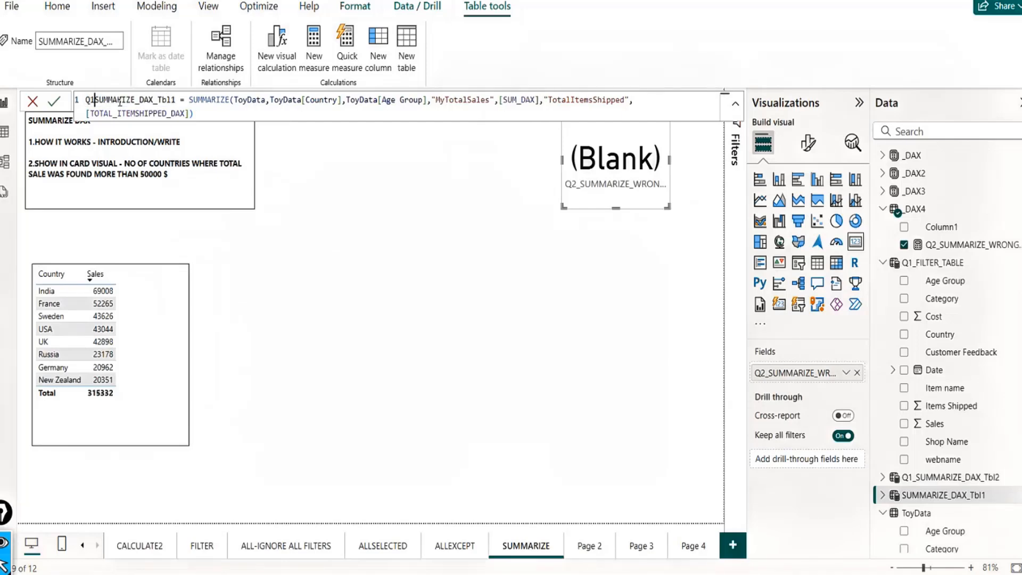
text(_)
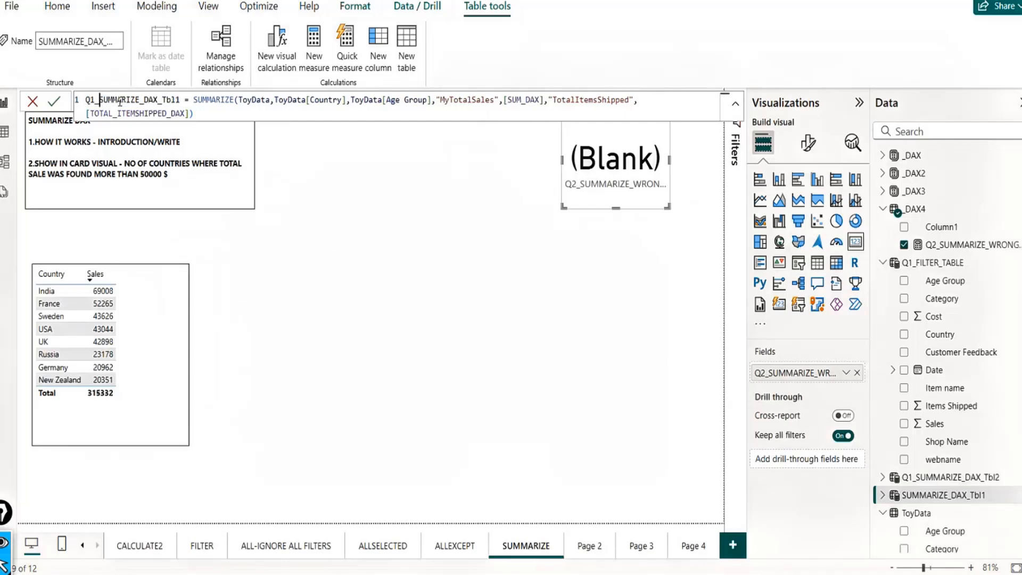
click(362, 118)
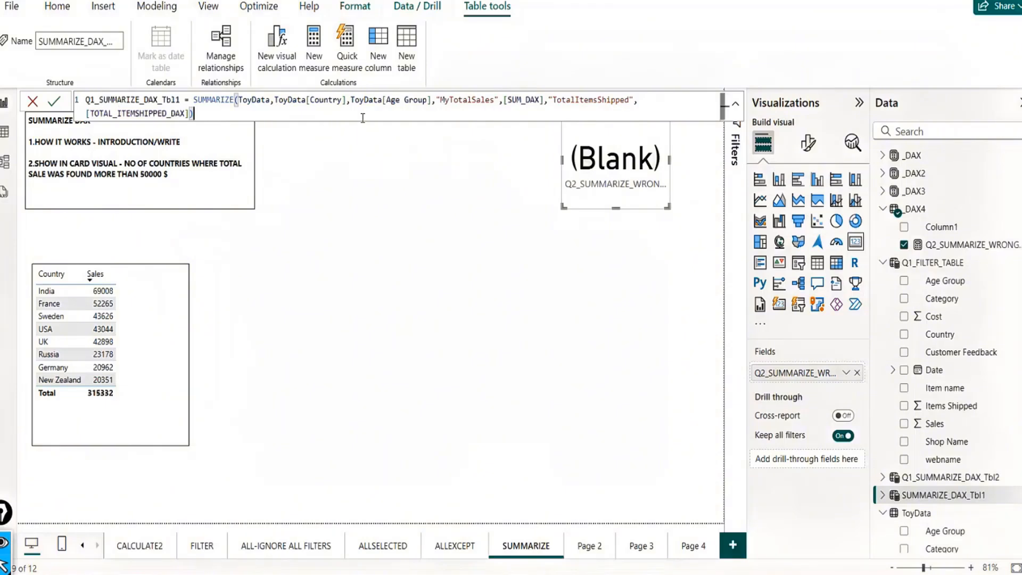
click(54, 101)
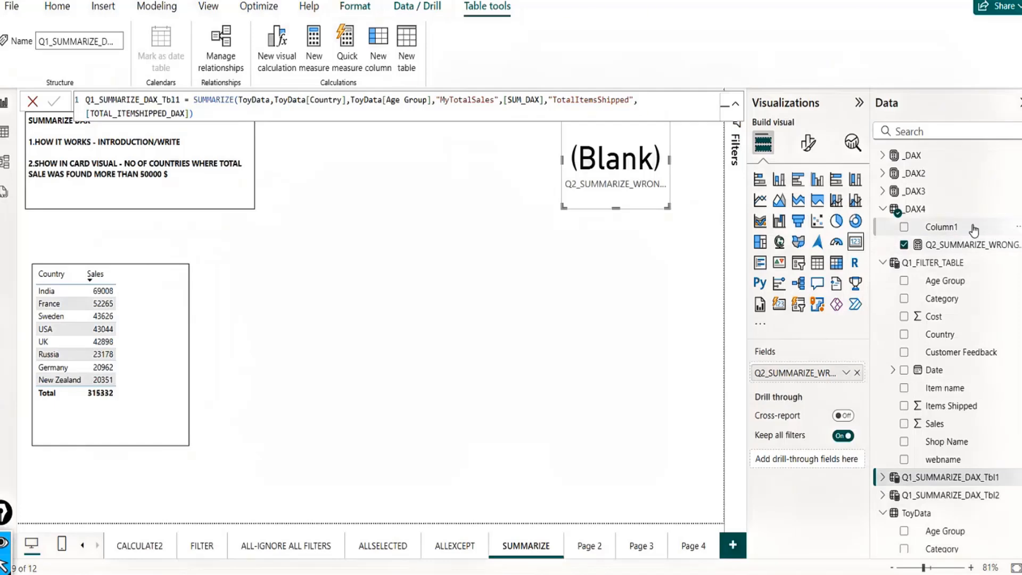
Delete the empty Column1 from the _DAX4 table in the model.
click(973, 229)
click(1017, 227)
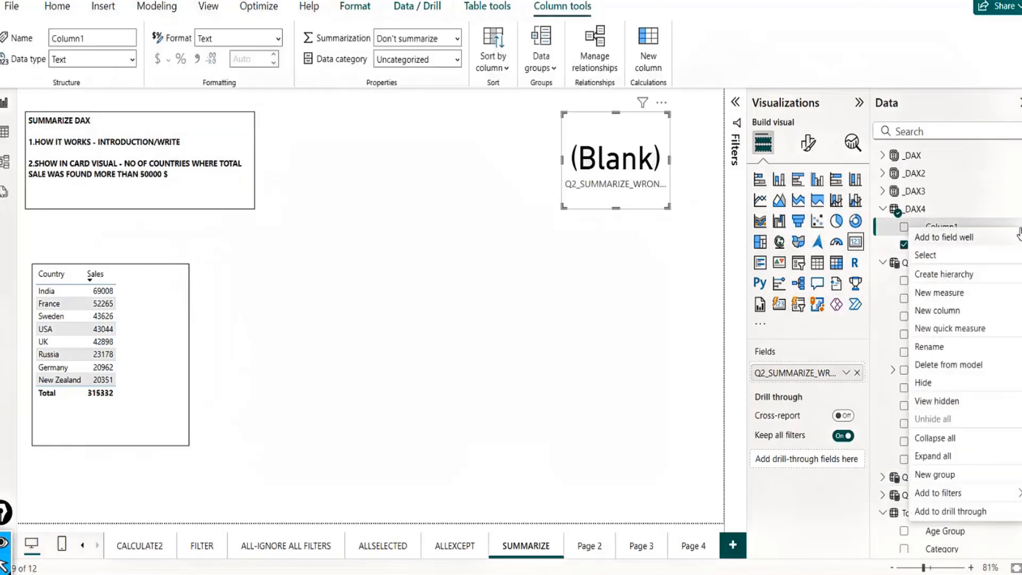
click(952, 364)
click(588, 315)
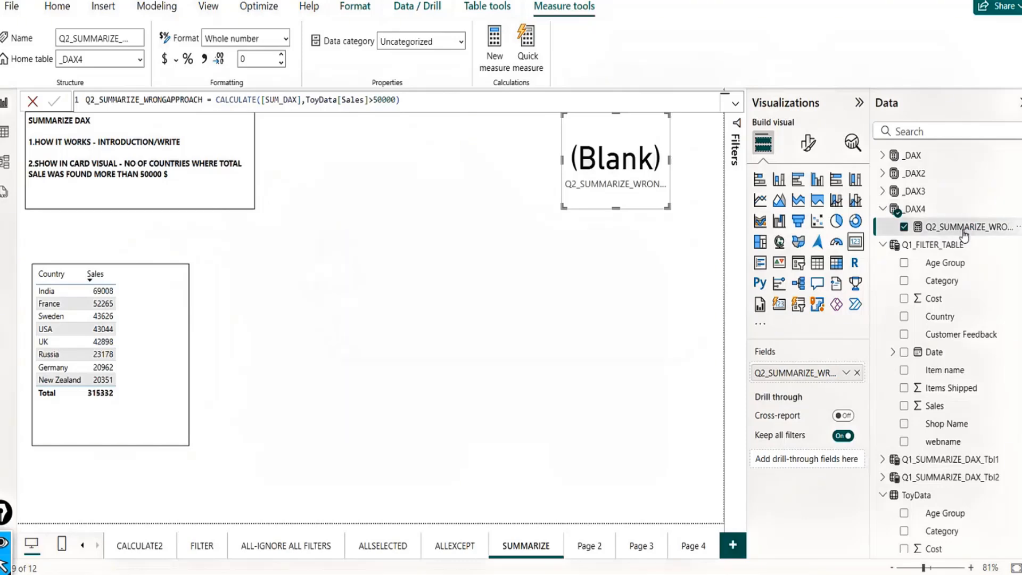
Show the rows of the ToyData table in Table view to examine its Sales column.
click(640, 200)
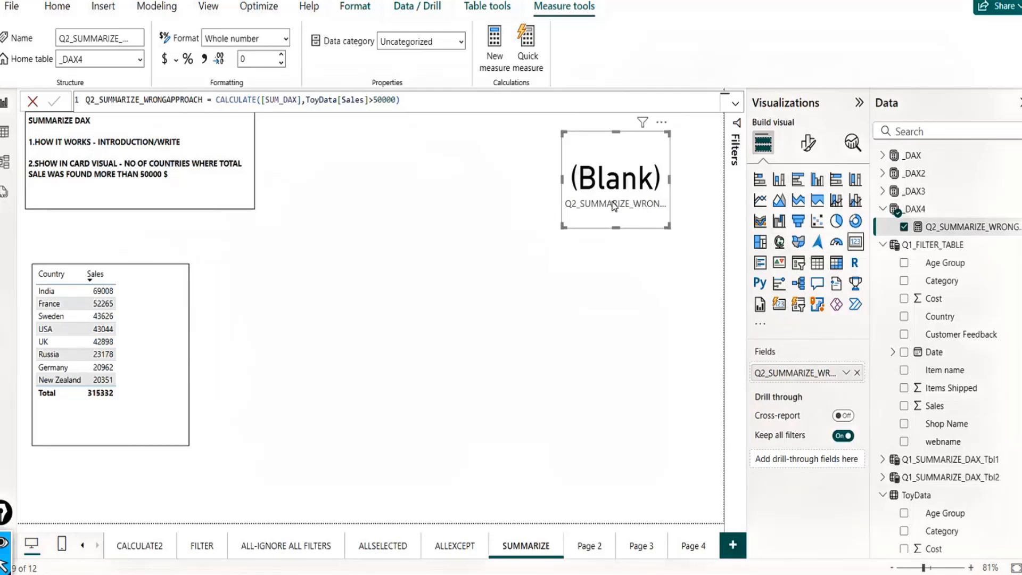
click(4, 137)
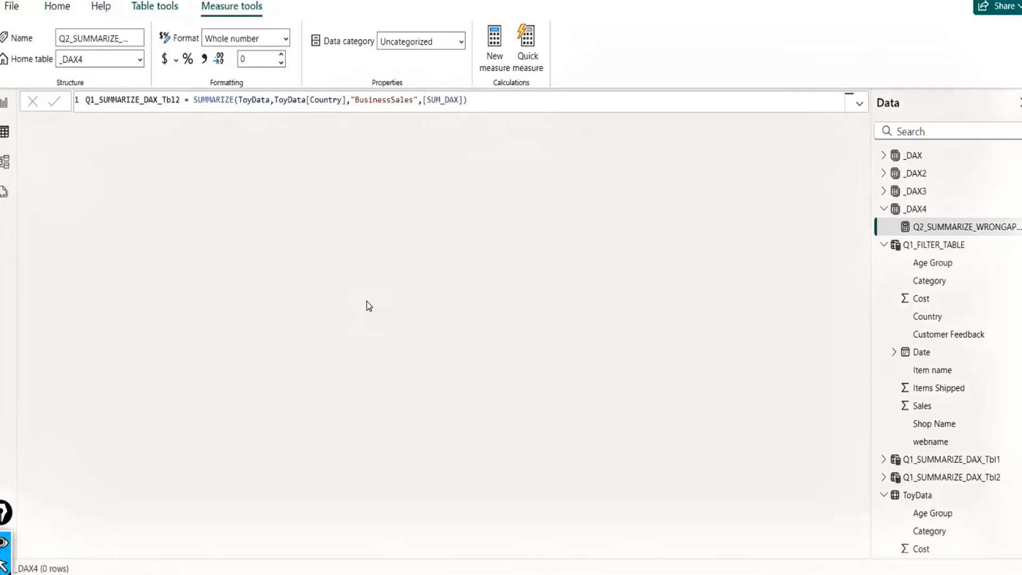
click(908, 497)
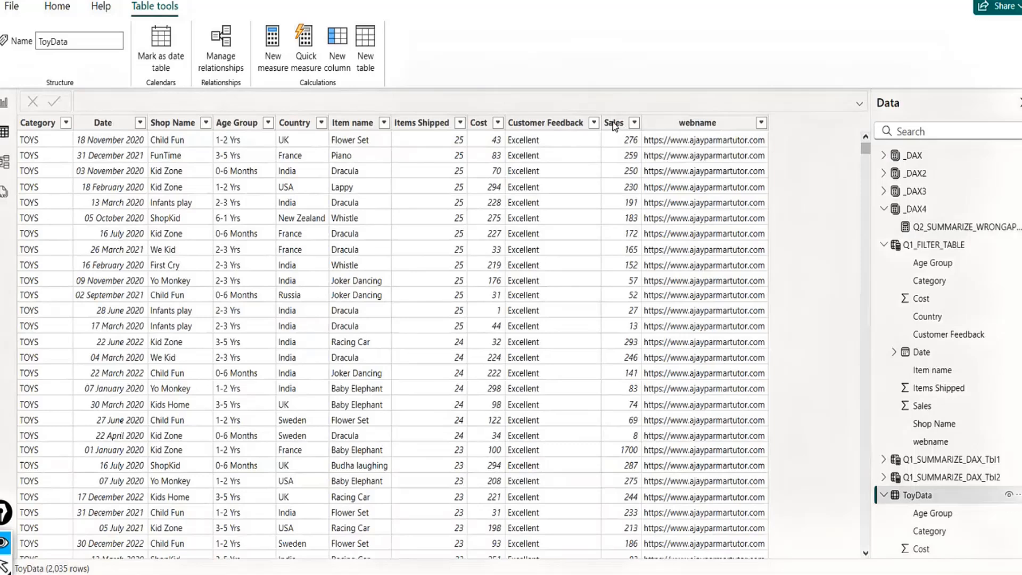
mouse_move(619, 129)
mouse_down()
mouse_move(636, 155)
mouse_move(617, 119)
mouse_move(633, 170)
mouse_move(648, 159)
mouse_move(629, 152)
mouse_move(624, 182)
mouse_move(647, 170)
mouse_move(621, 166)
mouse_move(692, 141)
mouse_move(685, 150)
mouse_move(726, 149)
mouse_move(719, 157)
mouse_move(747, 143)
mouse_move(740, 136)
mouse_move(760, 141)
mouse_move(767, 111)
mouse_up()
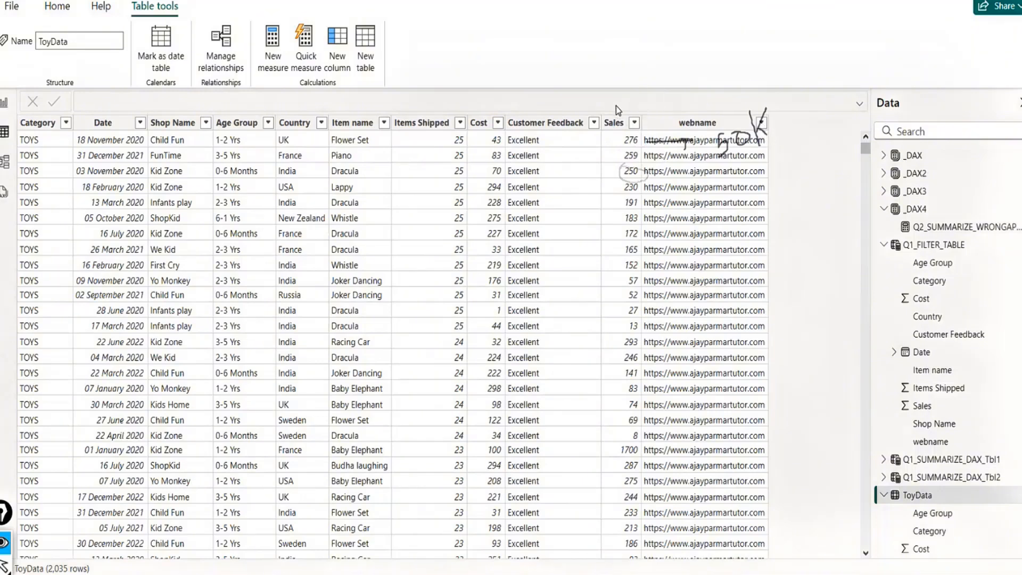
mouse_move(592, 102)
mouse_down()
mouse_move(637, 100)
mouse_move(596, 291)
mouse_move(595, 479)
mouse_up()
drag(600, 527, 599, 539)
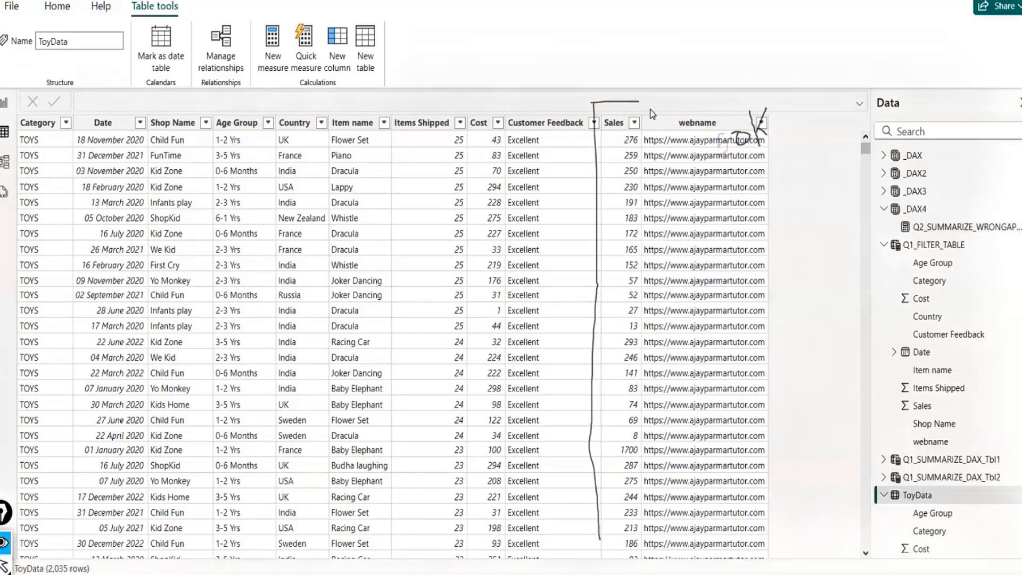
mouse_move(637, 101)
mouse_down()
mouse_move(672, 490)
mouse_move(660, 548)
mouse_move(602, 541)
mouse_up()
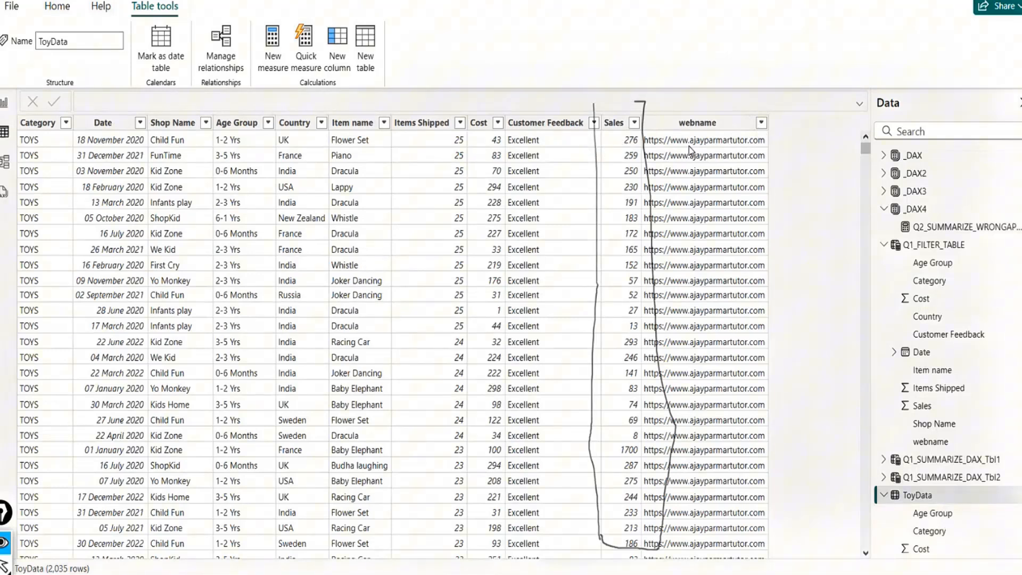
drag(670, 146, 665, 186)
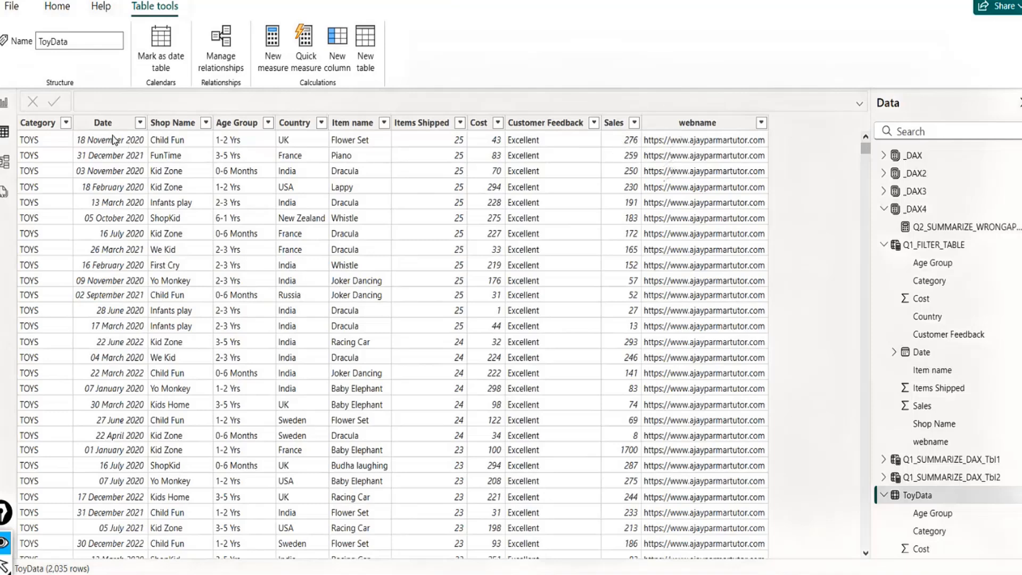
mouse_move(81, 126)
mouse_down()
mouse_move(79, 147)
mouse_move(134, 156)
mouse_move(84, 118)
mouse_move(80, 133)
mouse_up()
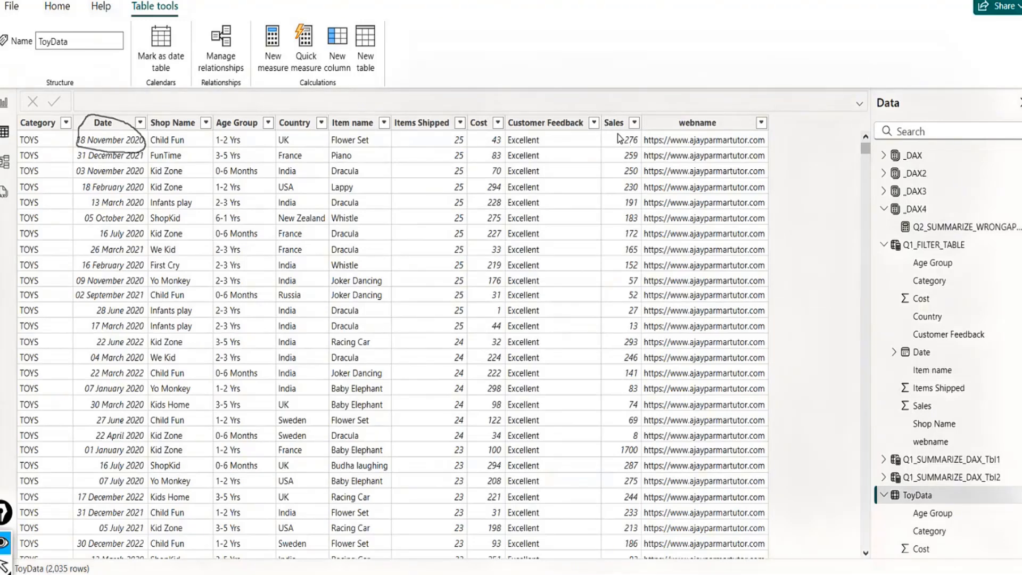
drag(592, 139, 621, 131)
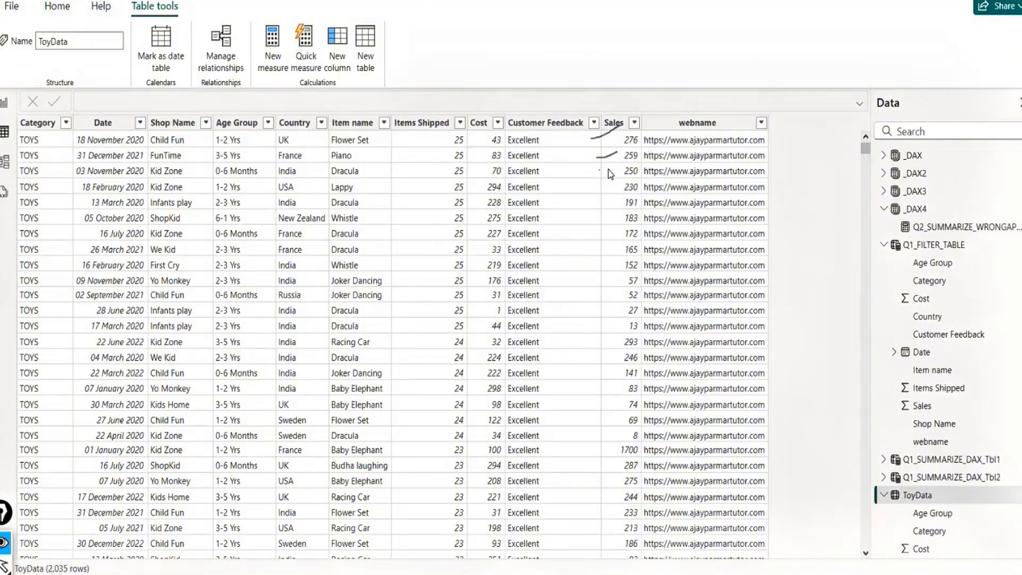
drag(600, 171, 616, 166)
drag(600, 187, 636, 182)
mouse_move(868, 151)
mouse_down()
mouse_move(858, 449)
mouse_move(875, 420)
mouse_up()
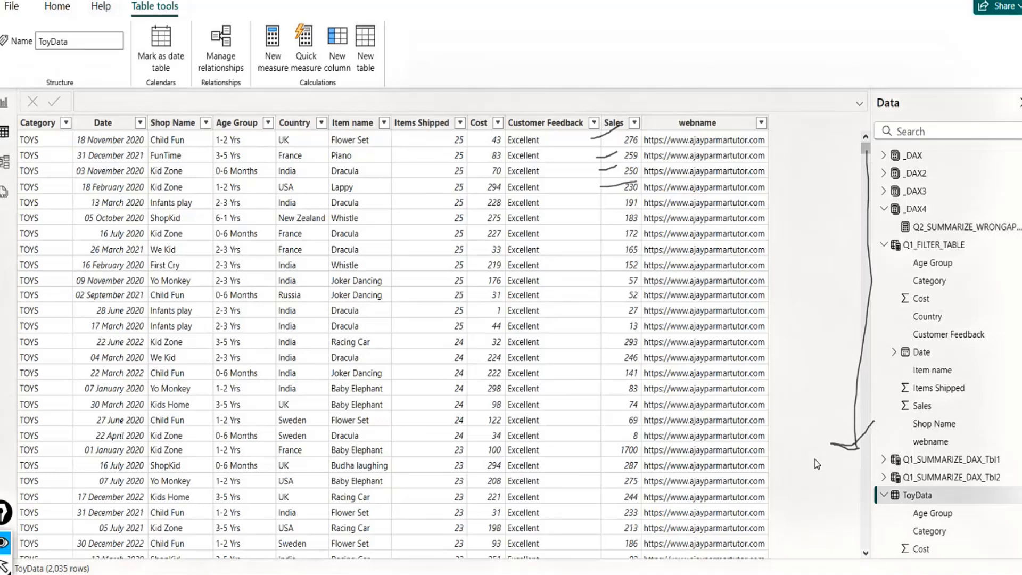
mouse_move(599, 517)
mouse_down()
mouse_move(617, 509)
mouse_move(611, 500)
mouse_move(622, 483)
mouse_move(602, 481)
mouse_move(633, 462)
mouse_up()
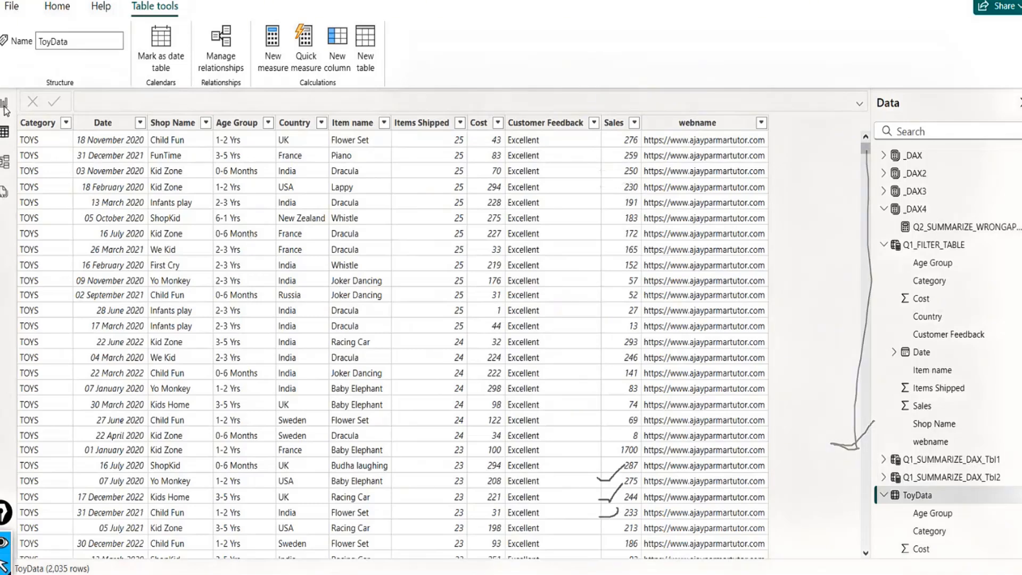
drag(113, 10, 120, 53)
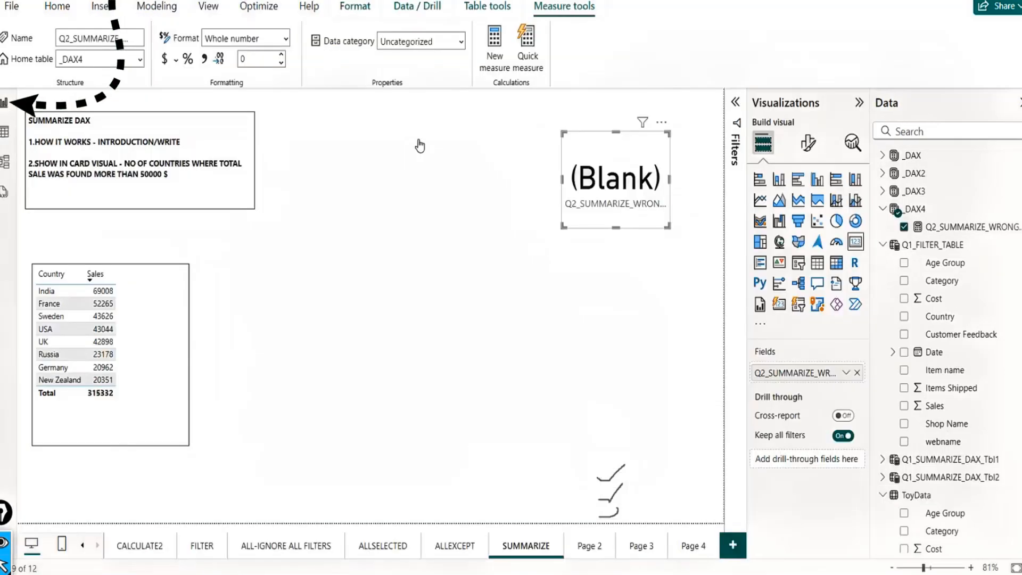
Return to the report page, move the Q2_SUMMARIZE_WRONGAPPROACH card towards the SUMMARIZE DAX notes box and turn on its visual border.
click(4, 103)
click(591, 178)
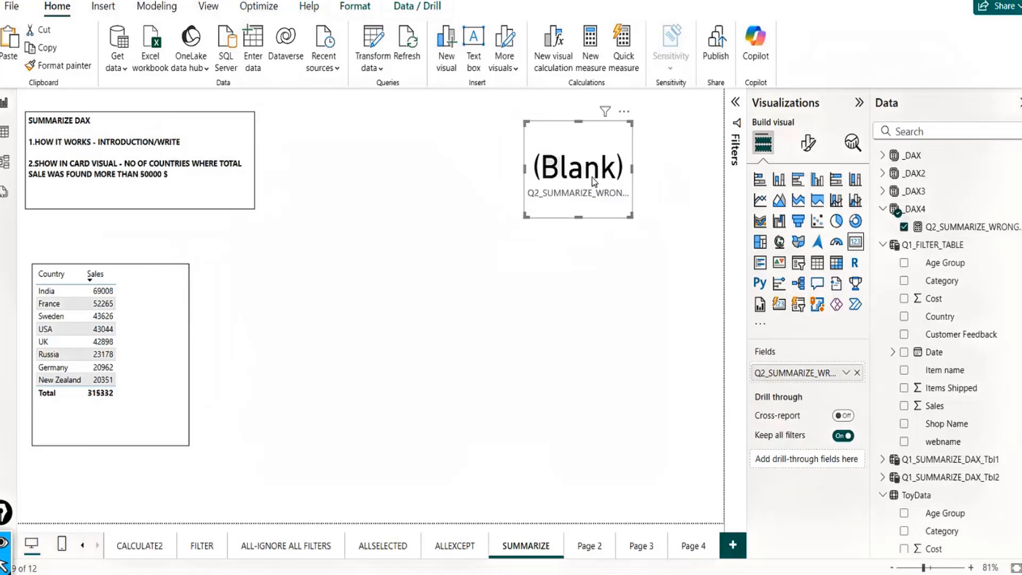
drag(596, 181, 380, 178)
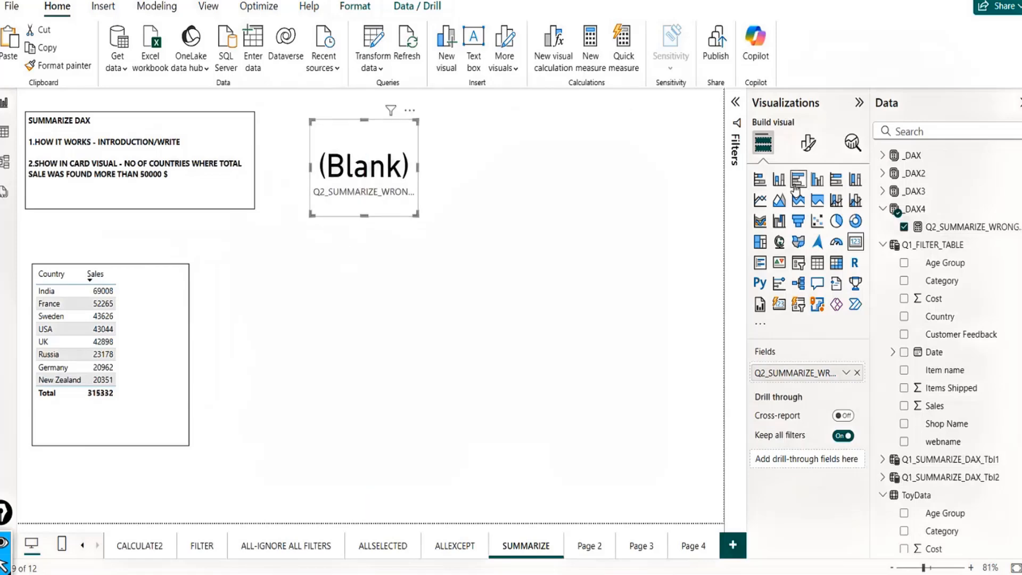
click(808, 143)
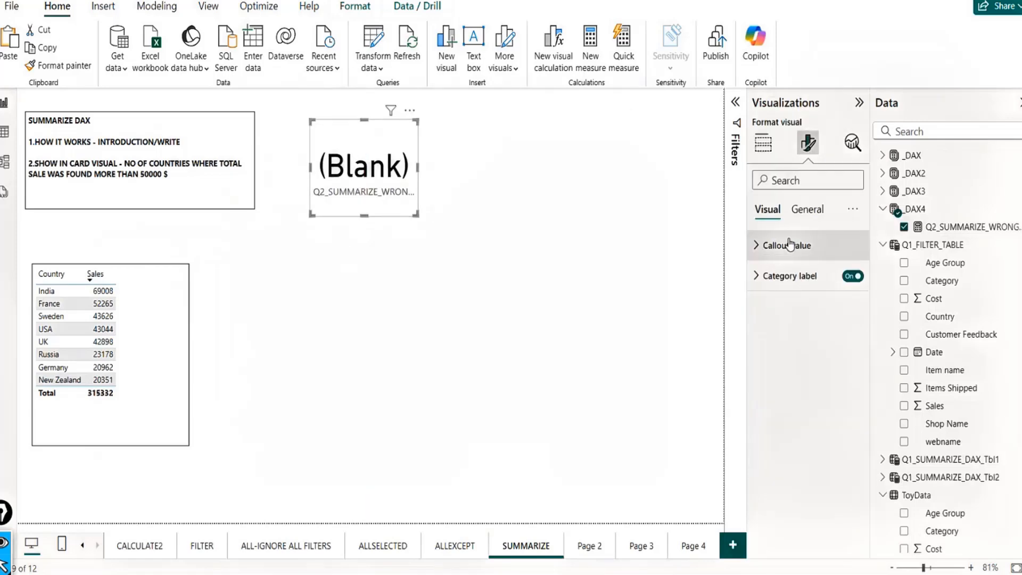
click(807, 209)
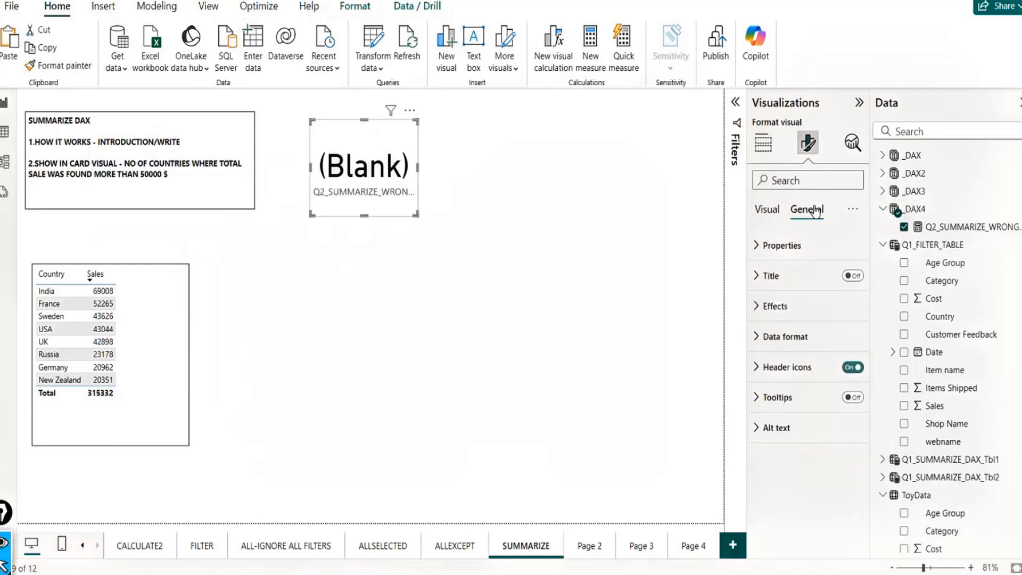
click(759, 306)
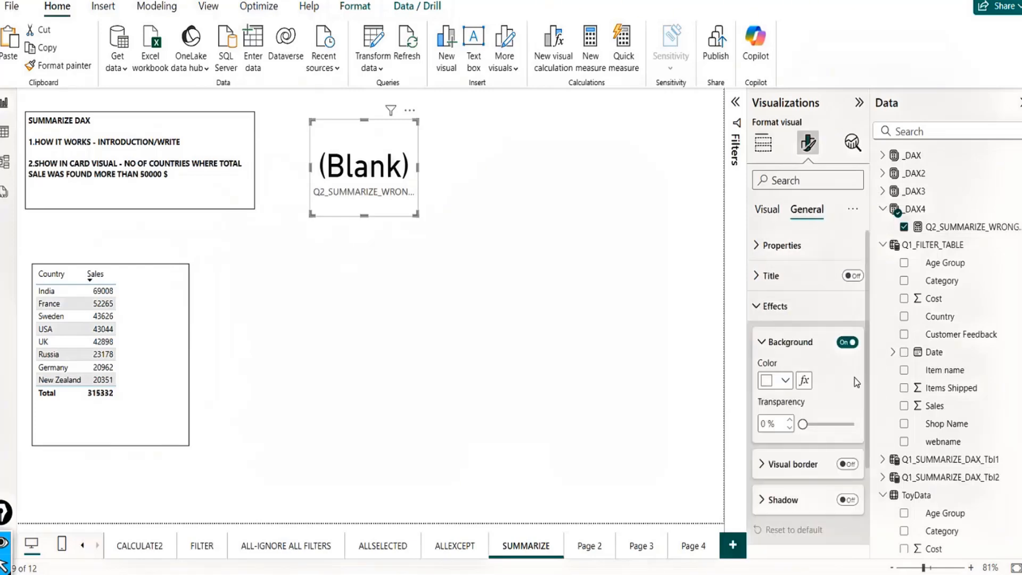
click(848, 464)
Align the card beside the notes box, widen it to fit the full measure name, and show the measure's formula.
drag(372, 193, 366, 202)
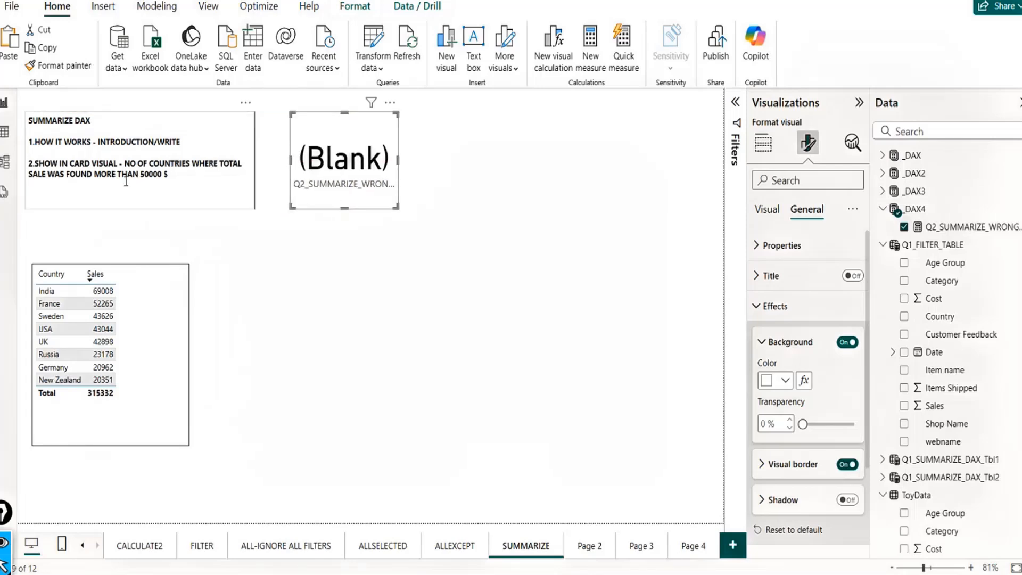
click(762, 149)
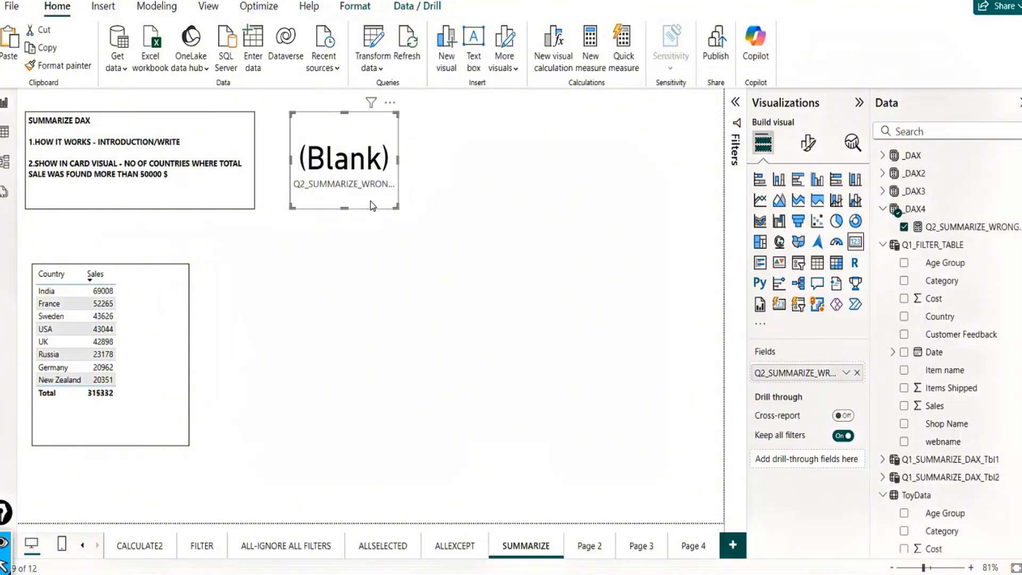
drag(372, 206, 372, 206)
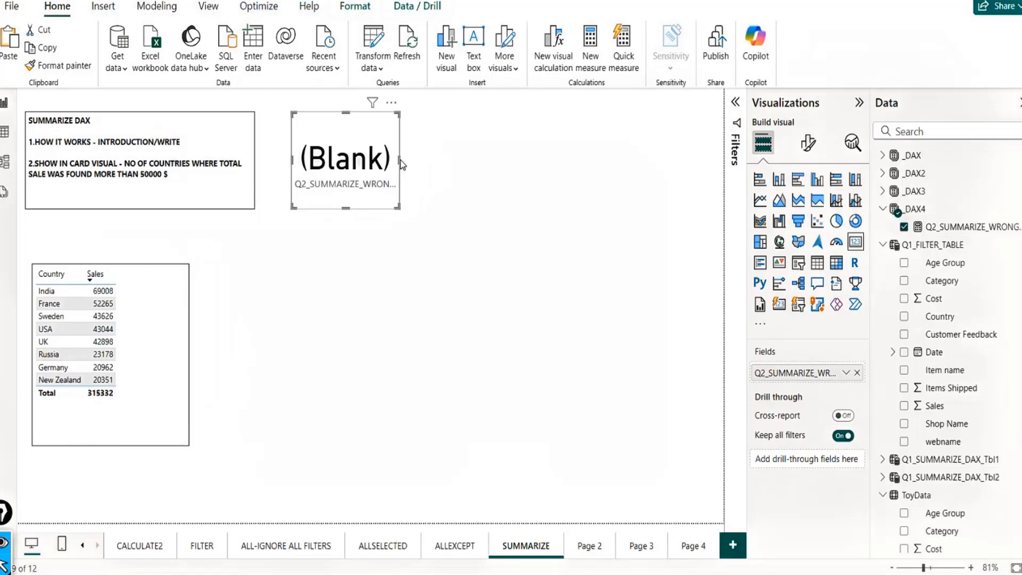
mouse_move(399, 160)
mouse_down()
mouse_move(451, 162)
mouse_move(386, 153)
mouse_move(413, 149)
mouse_up()
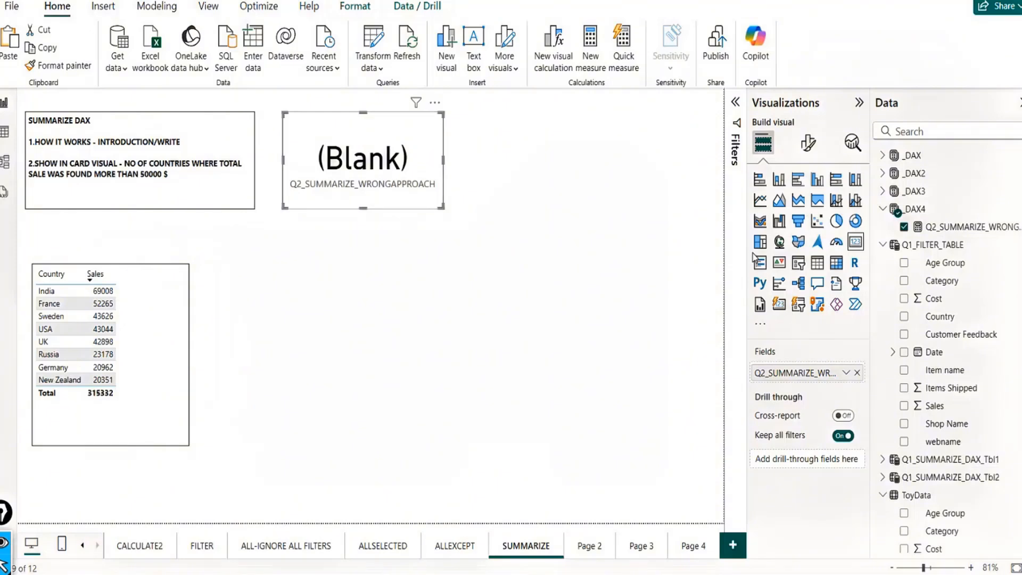
click(952, 233)
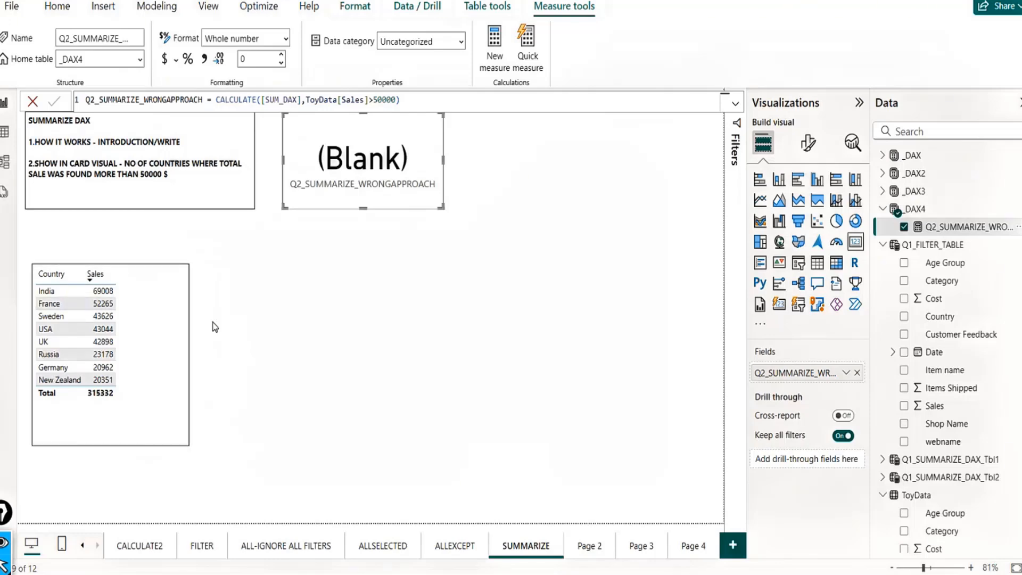
Duplicate the Country and Sales table, place the copy below the card and set its Sales field to Don't summarize.
click(156, 437)
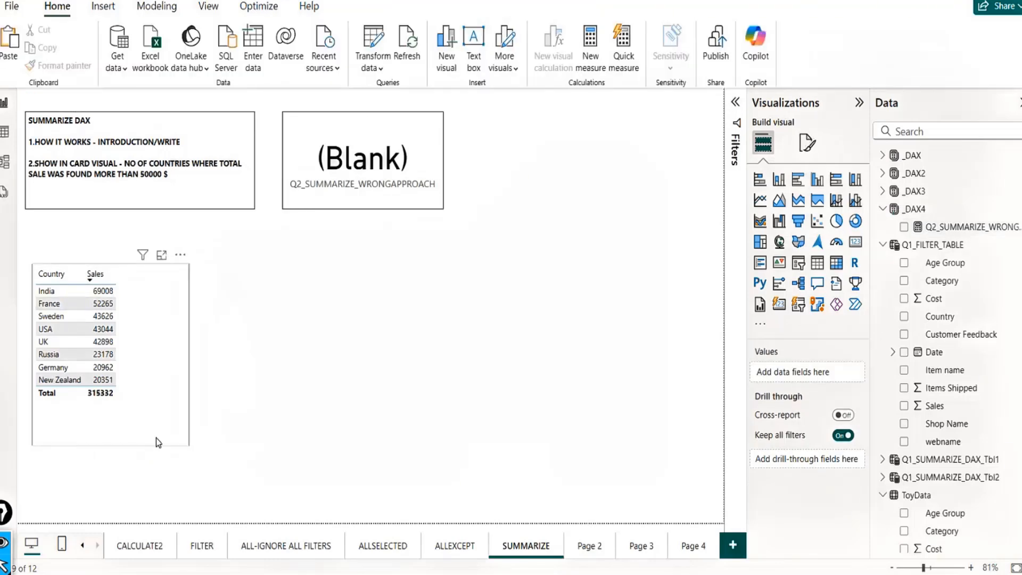
click(429, 296)
drag(159, 319, 165, 325)
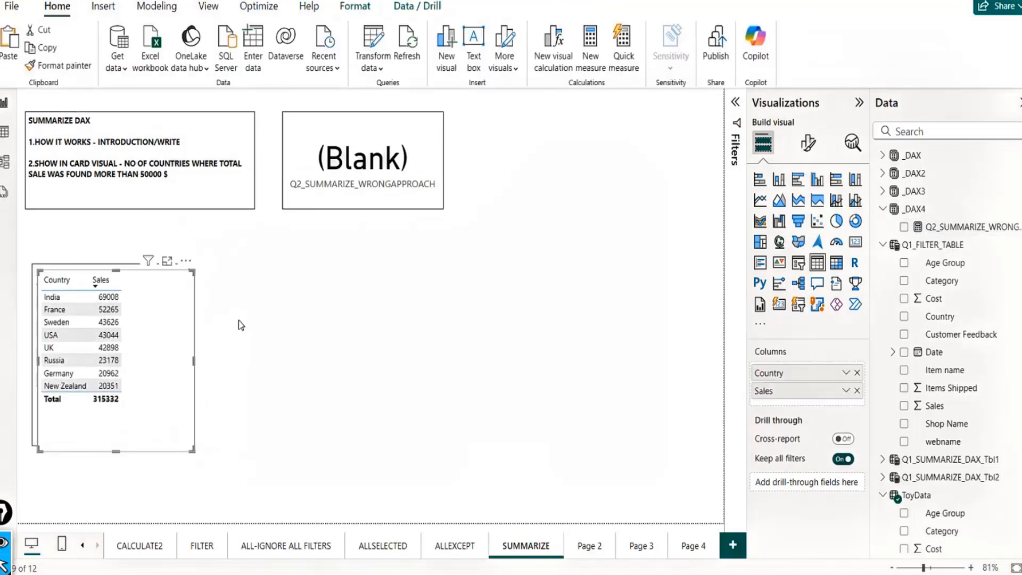
key(ctrl+v)
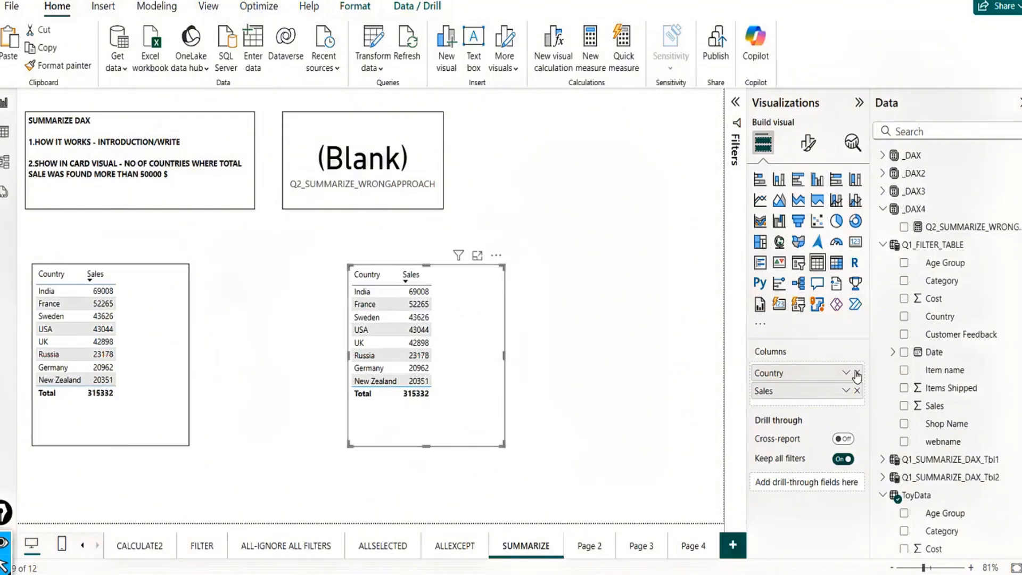
click(846, 392)
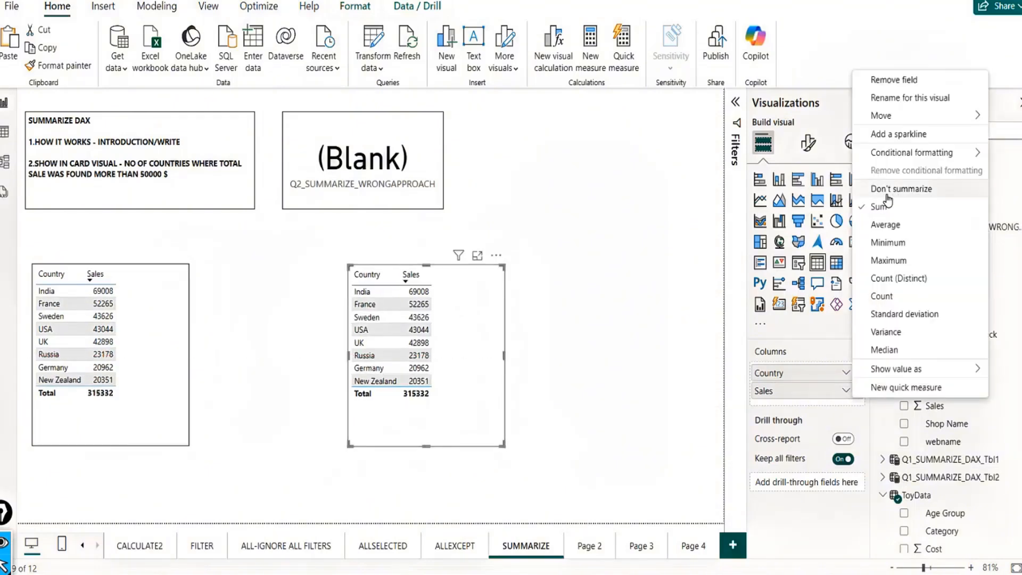
click(905, 190)
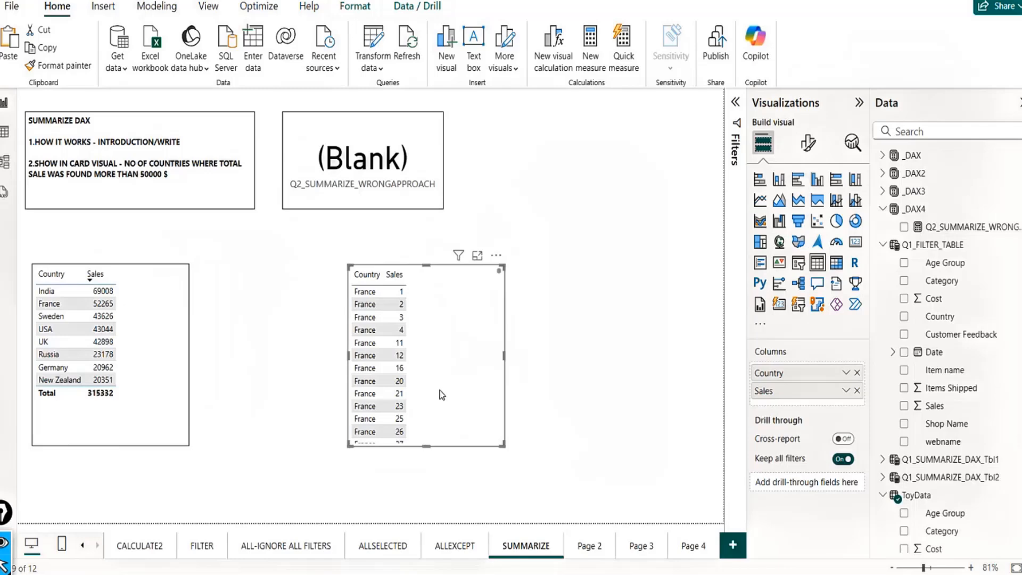
mouse_move(453, 387)
mouse_down()
mouse_move(451, 408)
mouse_move(445, 383)
mouse_move(442, 390)
mouse_up()
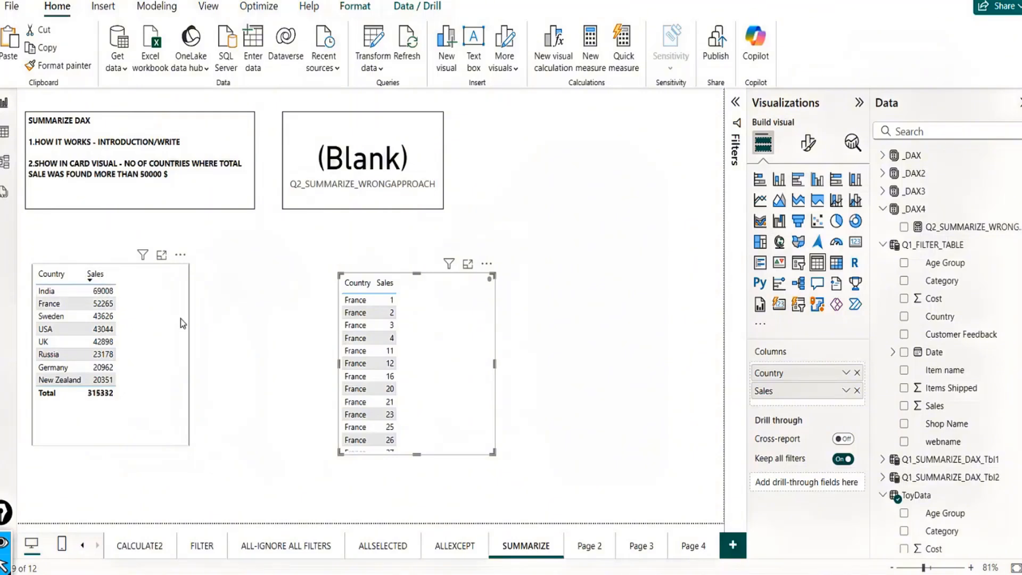
Examine the Country and BusinessSales columns of the Q1_SUMMARIZE_DAX_Tbl2 table in Table view.
click(148, 317)
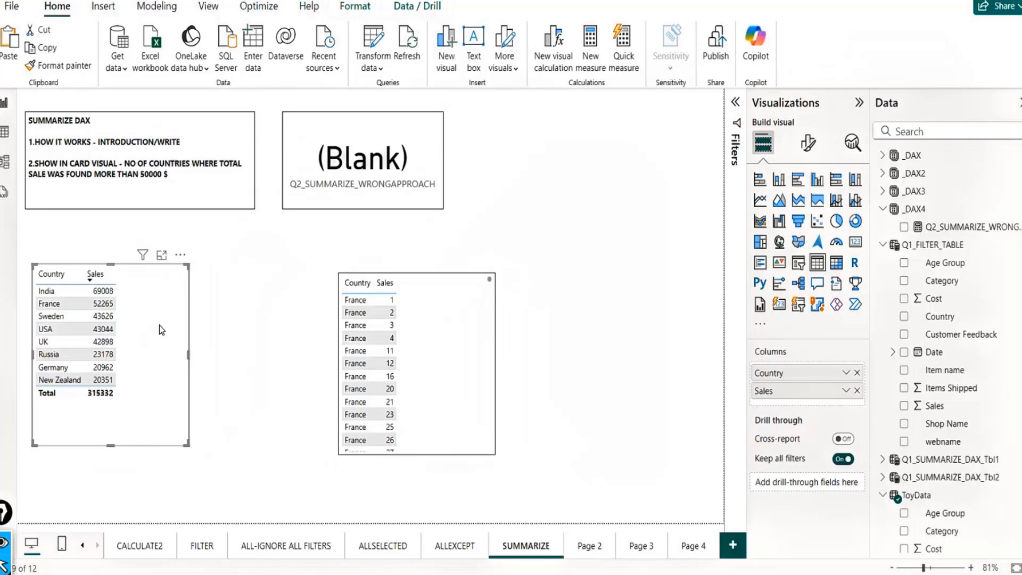
click(5, 133)
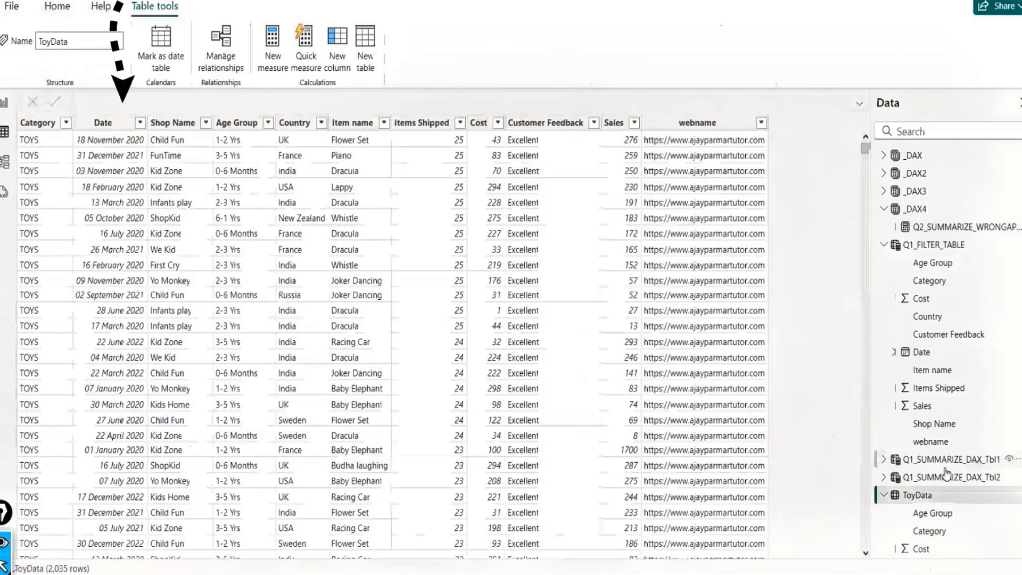
click(926, 477)
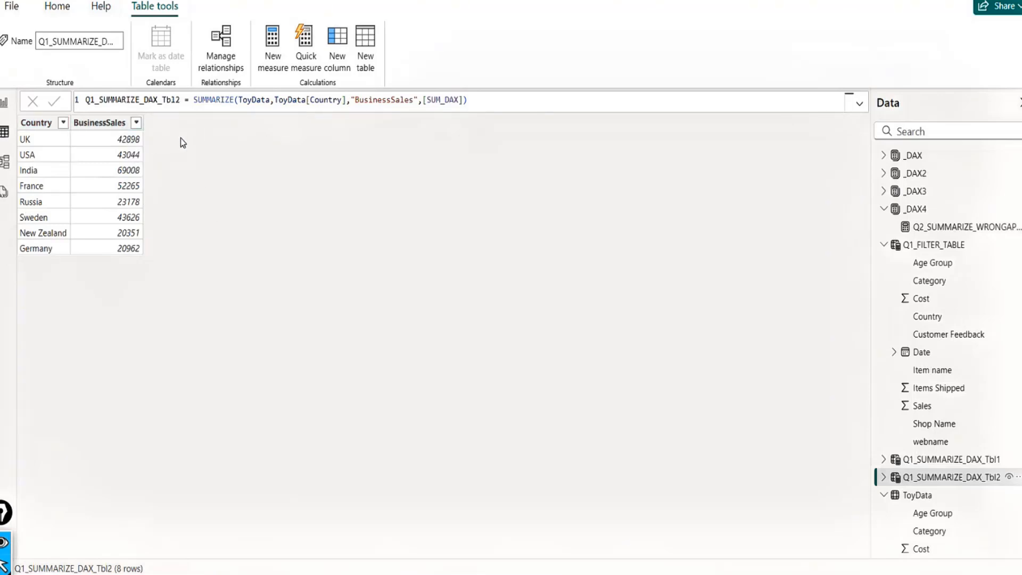
click(96, 123)
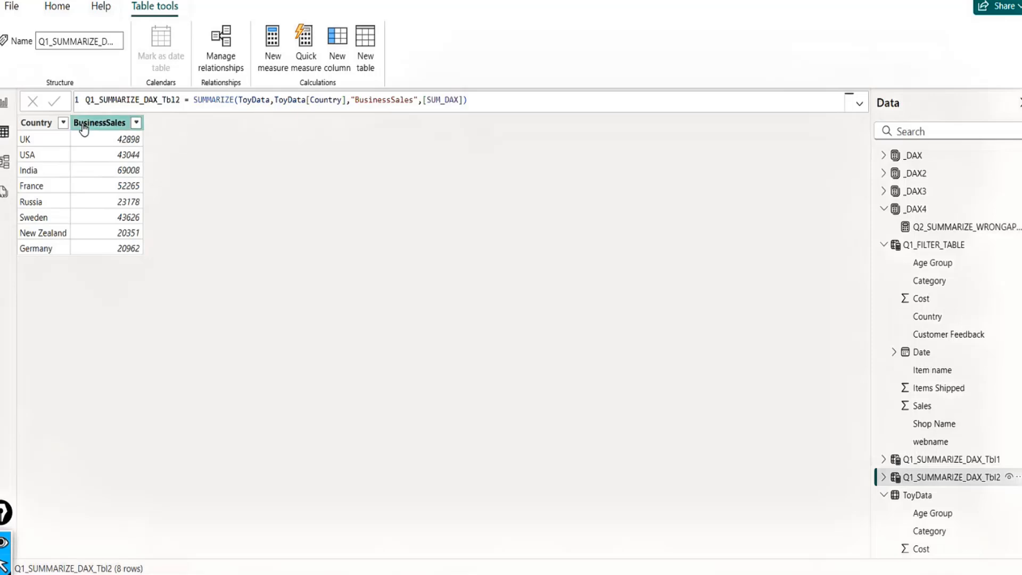
click(36, 123)
click(109, 124)
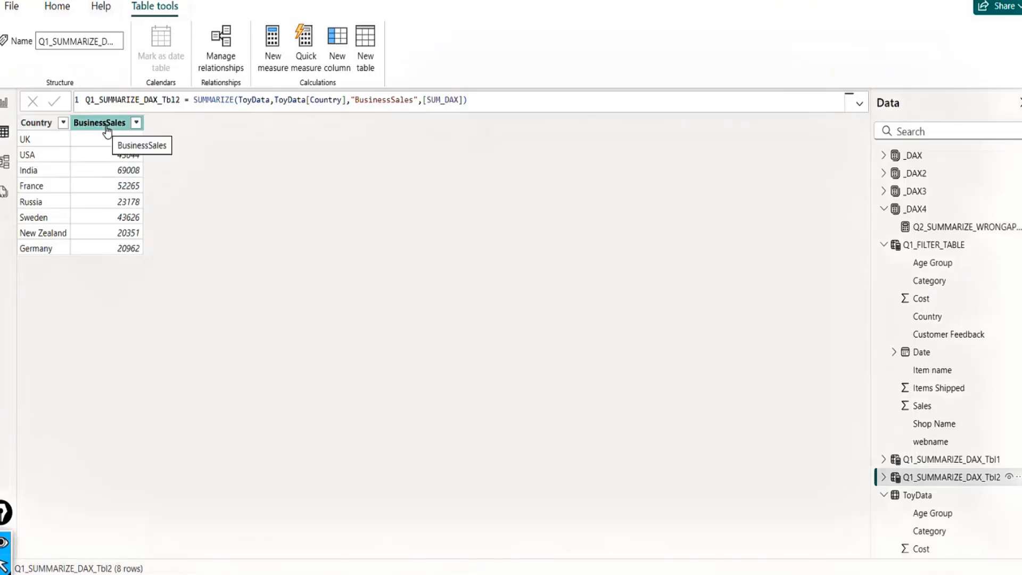
click(36, 123)
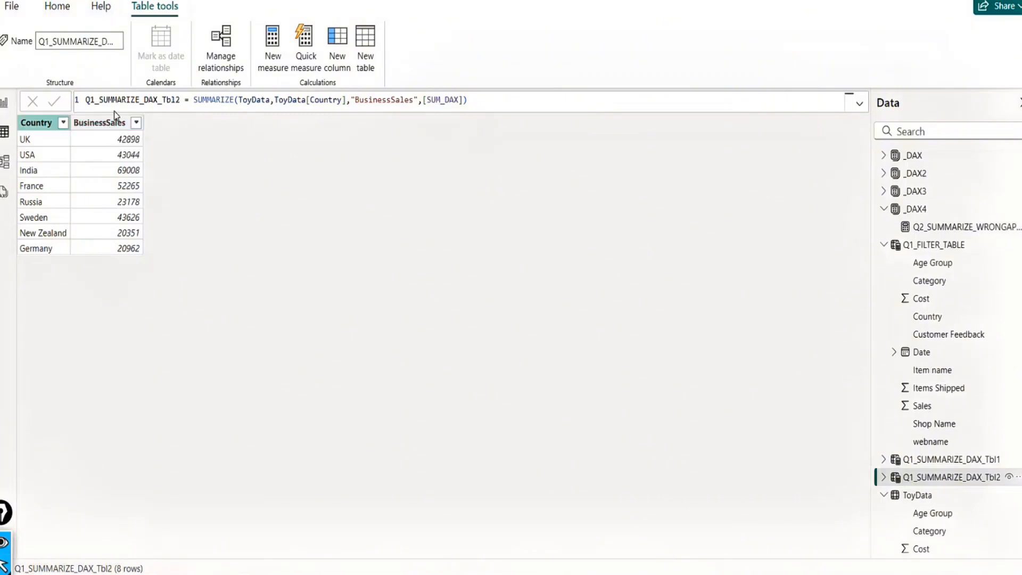
click(128, 242)
Return to the SUMMARIZE report page and create a new measure named Q2_SUMMARIZE_DAX in the _DAX4 table.
click(7, 106)
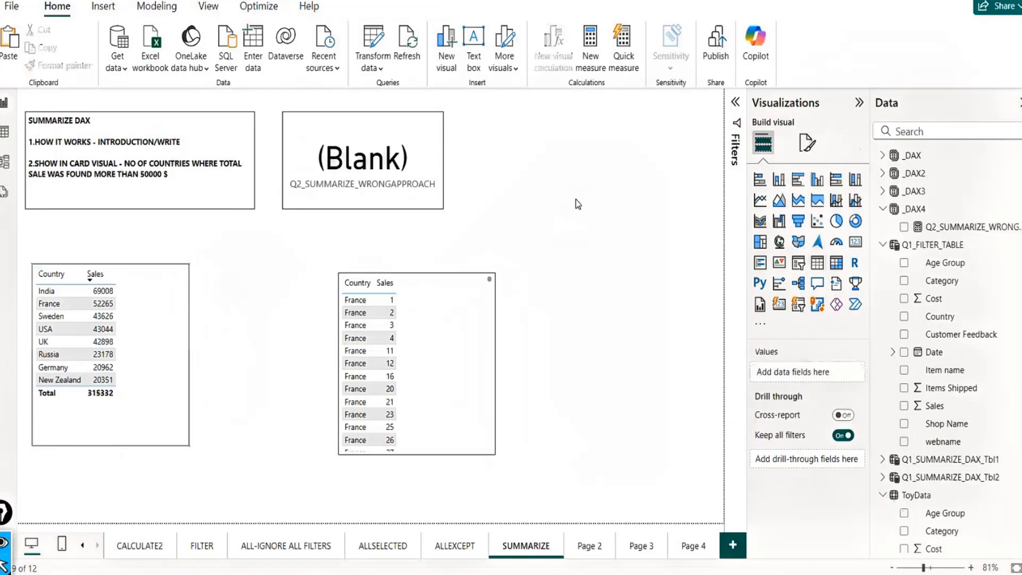
click(961, 227)
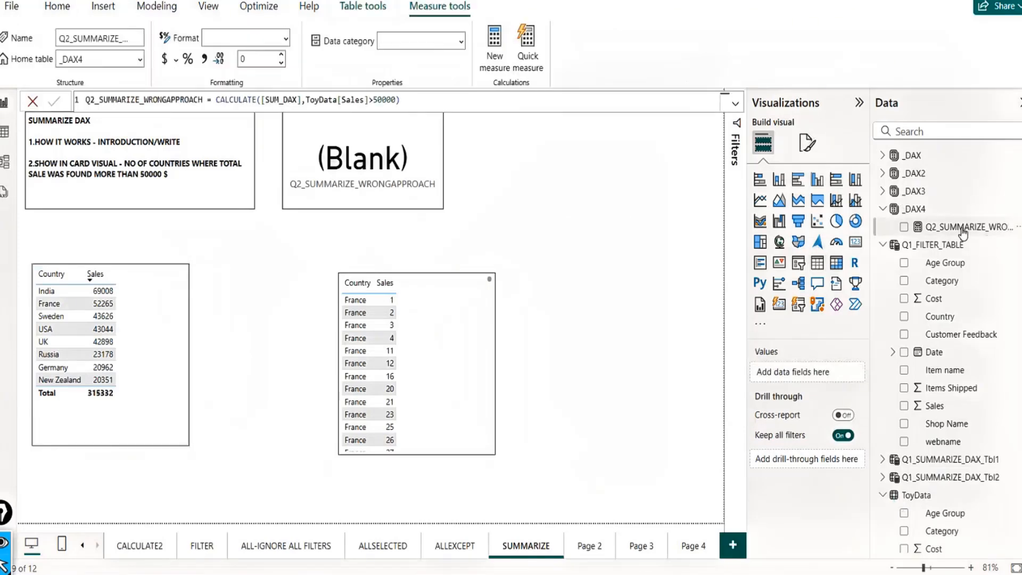
click(504, 55)
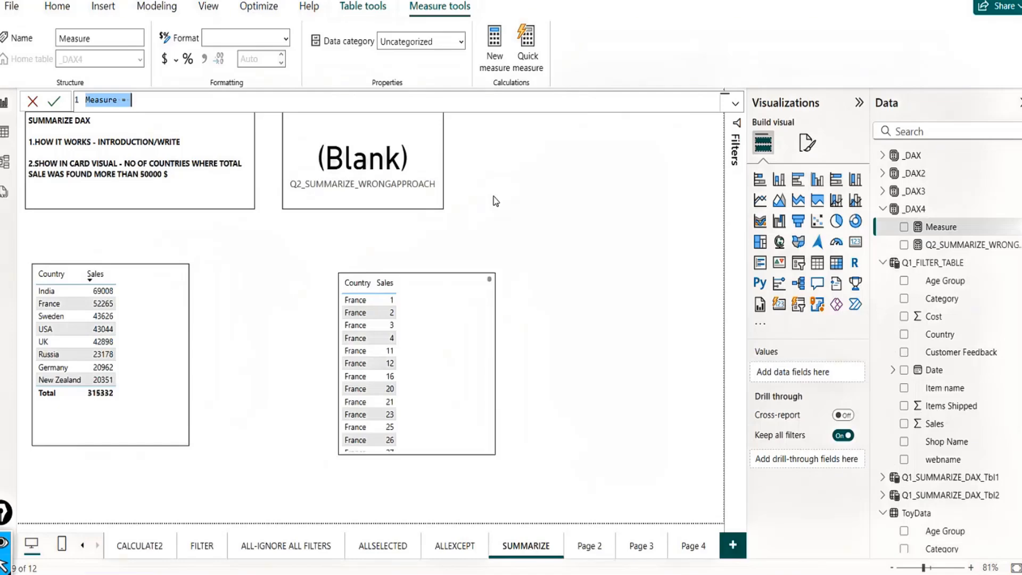
click(141, 101)
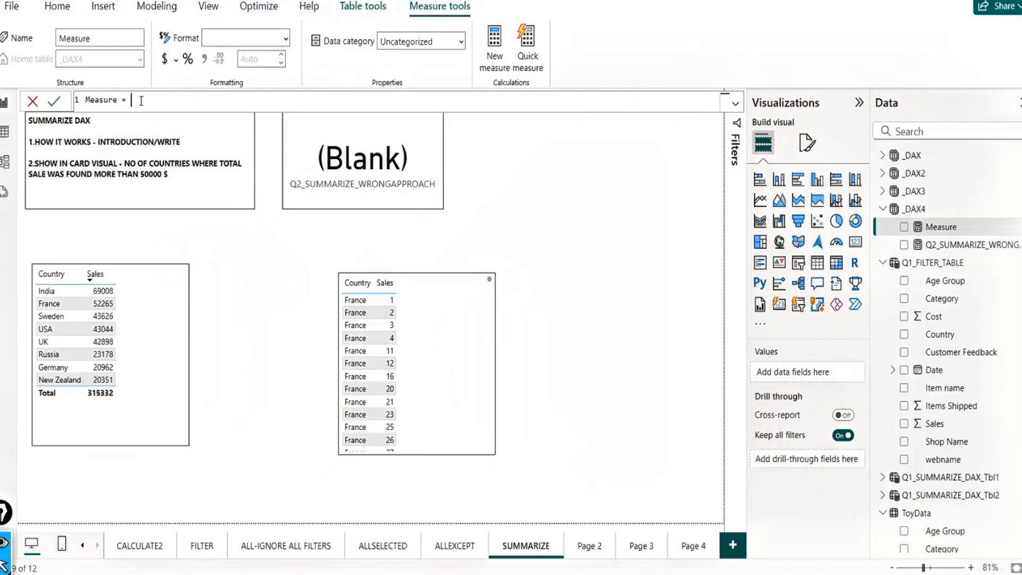
double_click(98, 98)
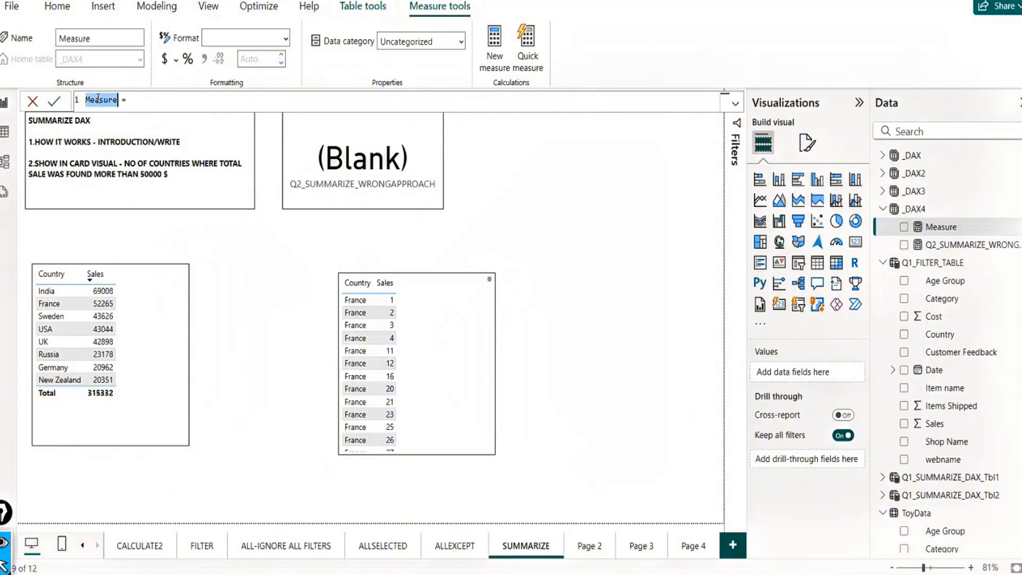
text(Q2_SUMMARIZE_DAX)
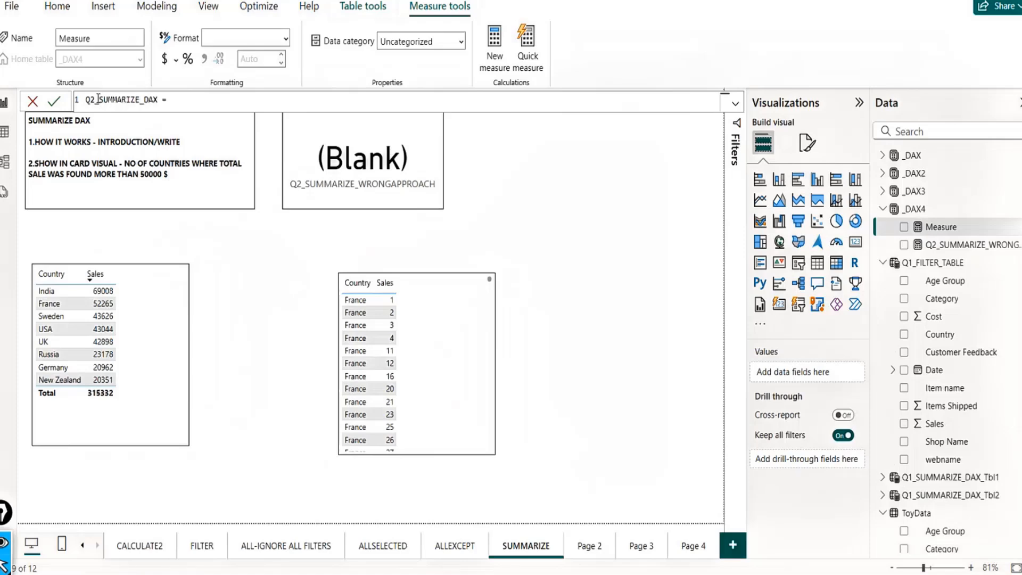
Begin the measure's formula with CALCULATE(SUM(Q1_SUMMARIZE_DAX_Tbl2[BusinessSales].
click(193, 102)
text(C)
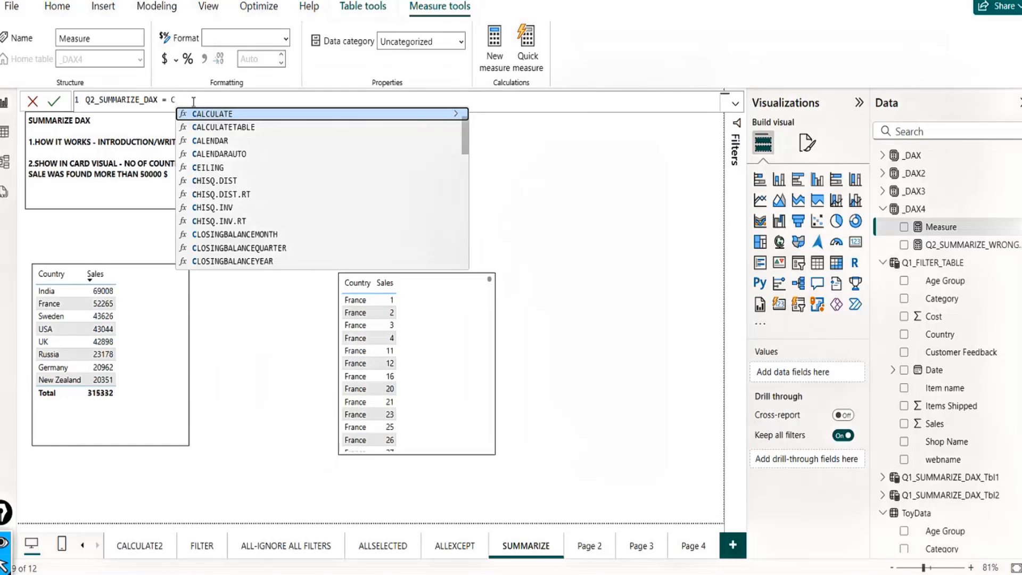
key(Tab)
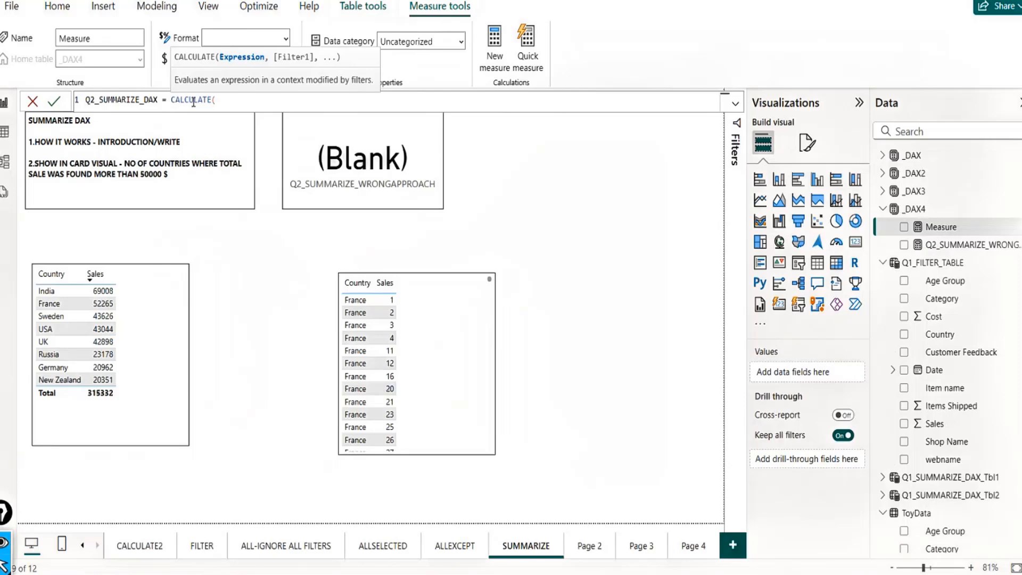
text(SUM()
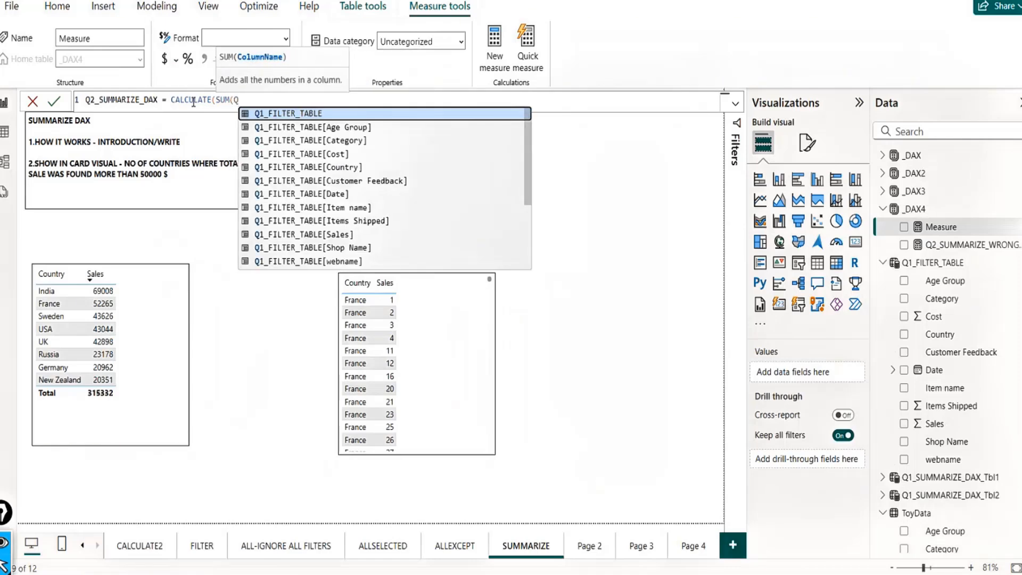
text(Q1_SUM)
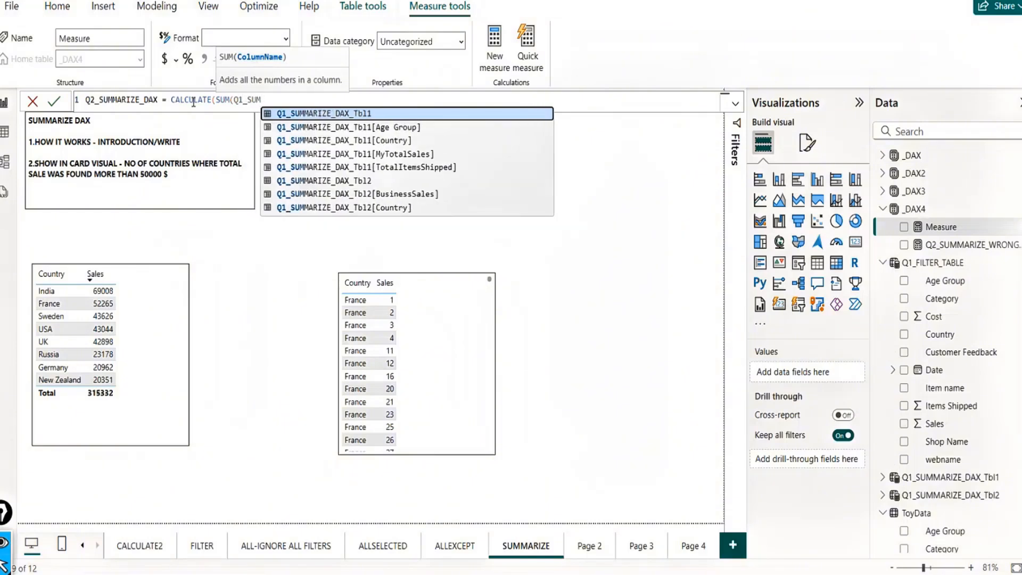
key(Down)
key(Down)
key(Down)
key(Down)
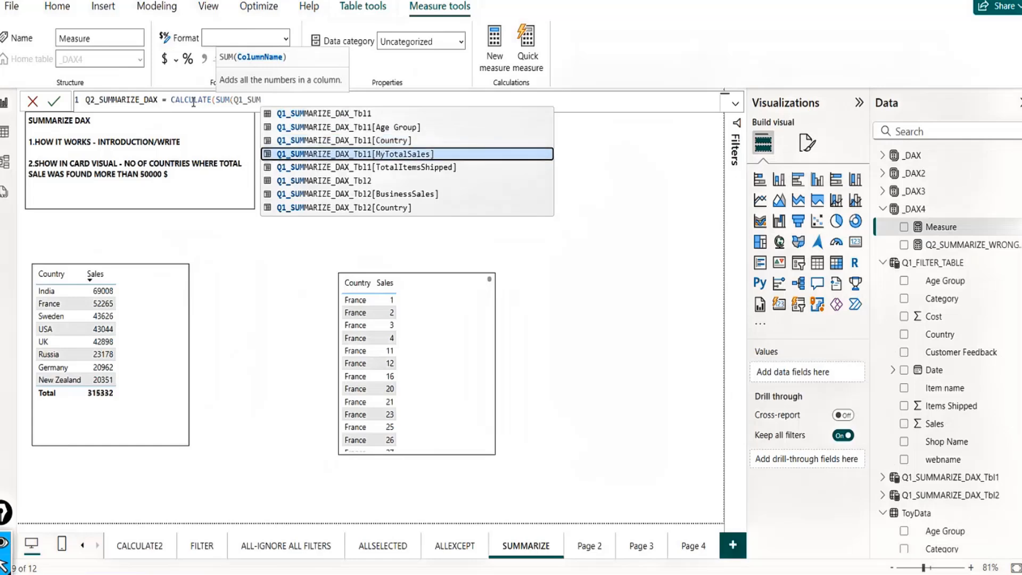
key(Down)
key(Down)
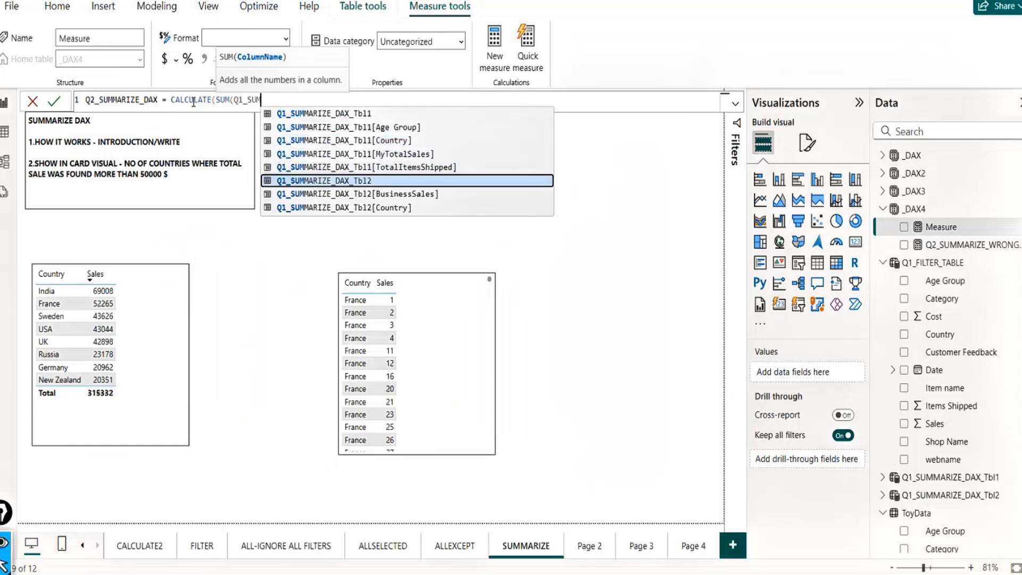
click(388, 194)
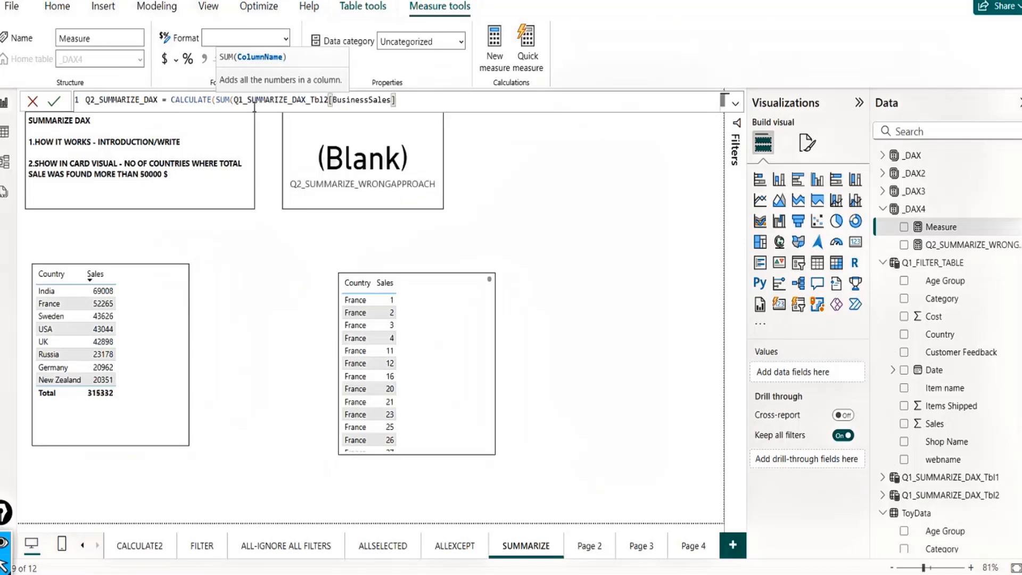
Replace SUM with COUNT in the formula, then close the COUNT expression and add a comma for the filter argument.
key(BackSpace)
key(BackSpace)
key(BackSpace)
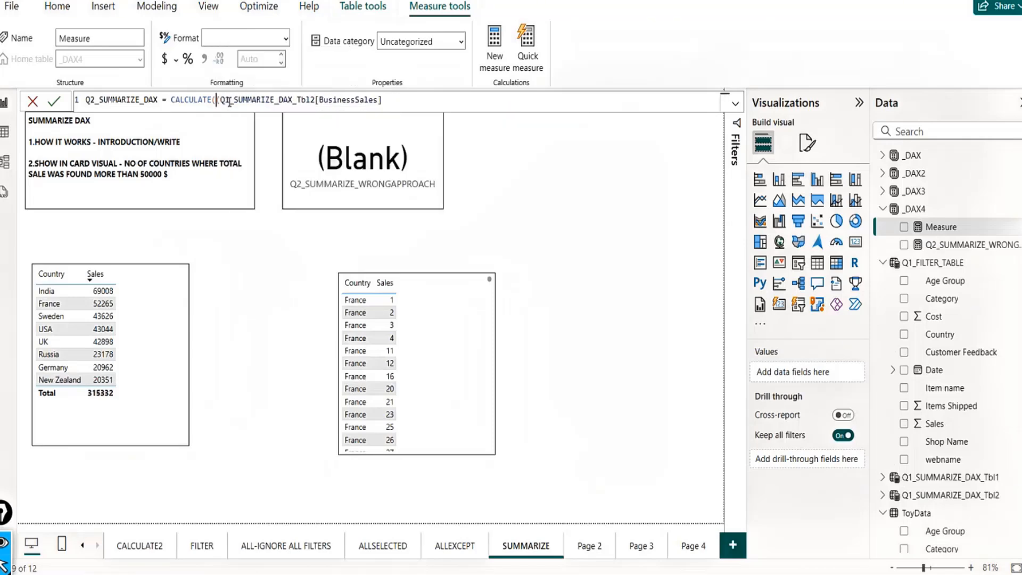
text(COUNT)
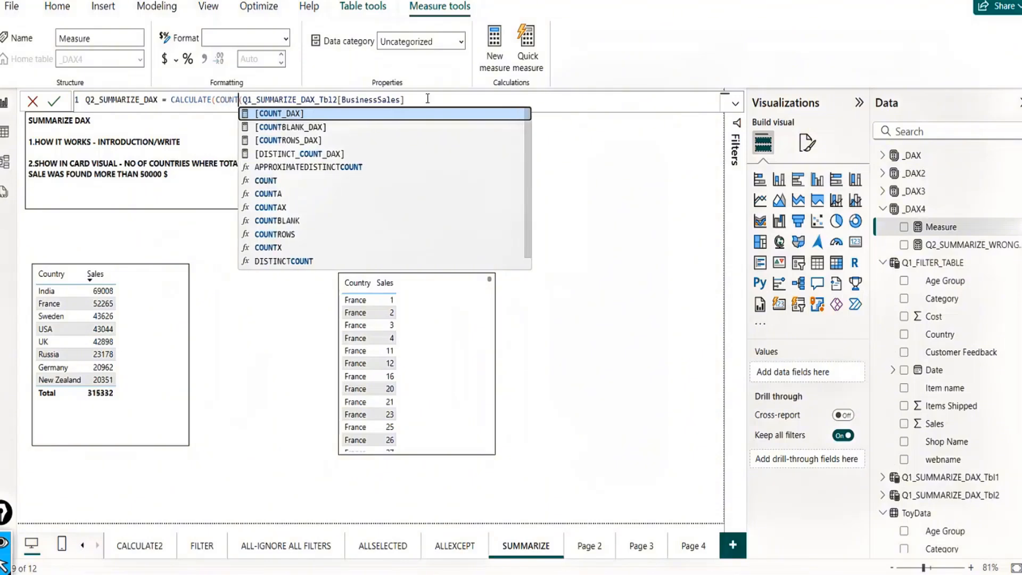
text(()
click(432, 99)
text())
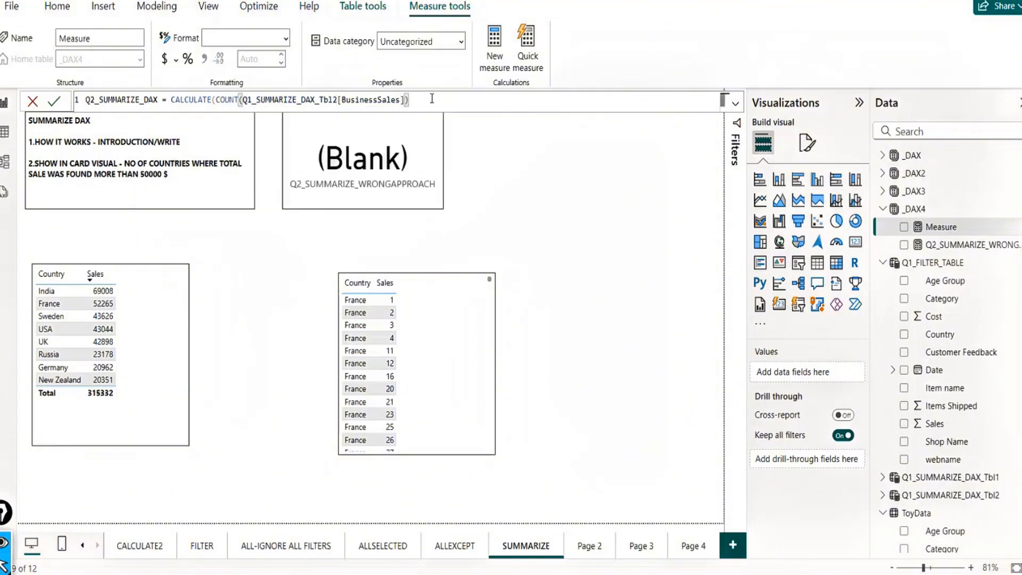
text(,)
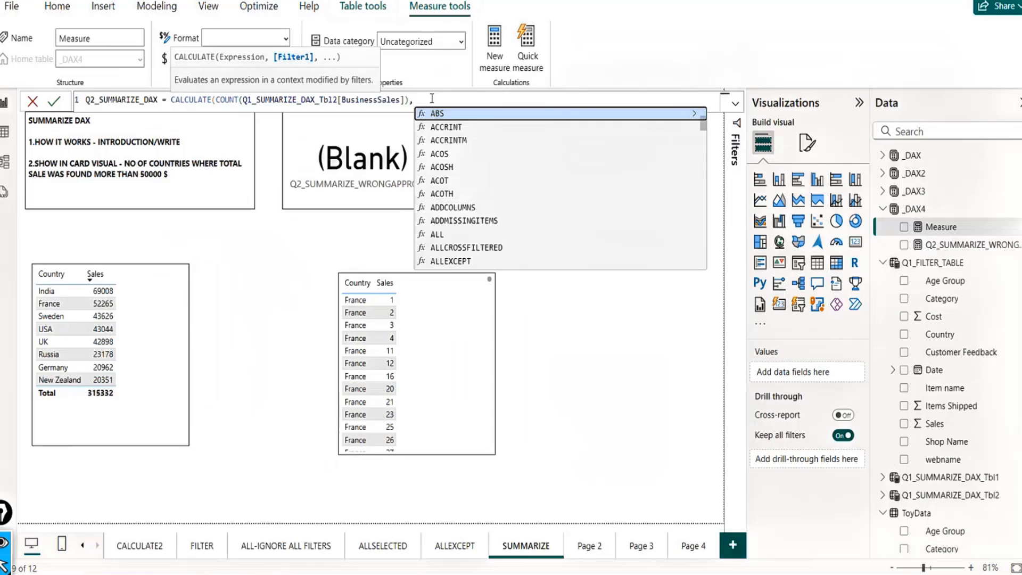
text(TOY)
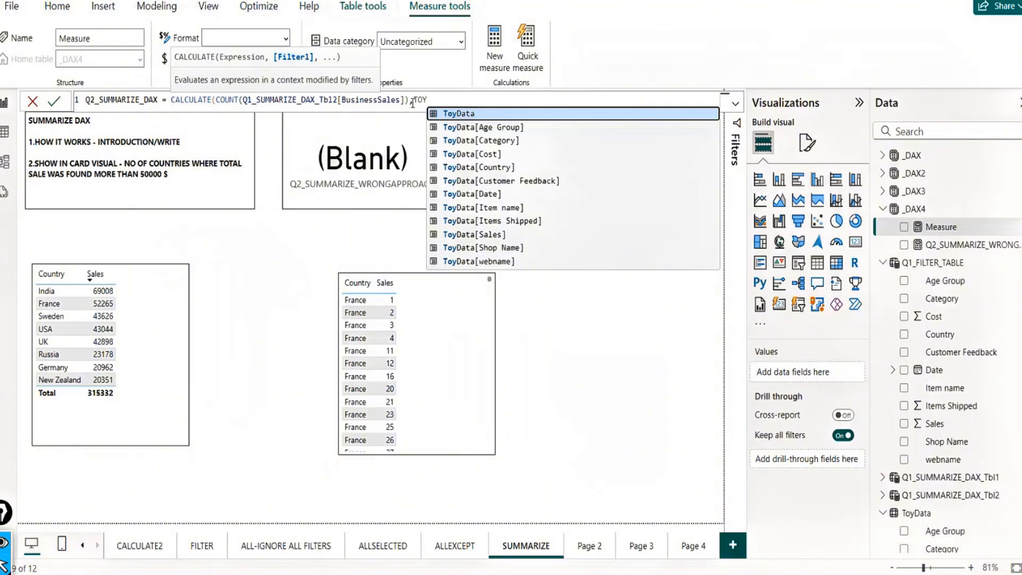
key(BackSpace)
key(BackSpace)
key(BackSpace)
Add the filter Q1_SUMMARIZE_DAX_Tbl2[BusinessSales]>50000 to the CALCULATE formula, close it and commit the measure.
text(Q)
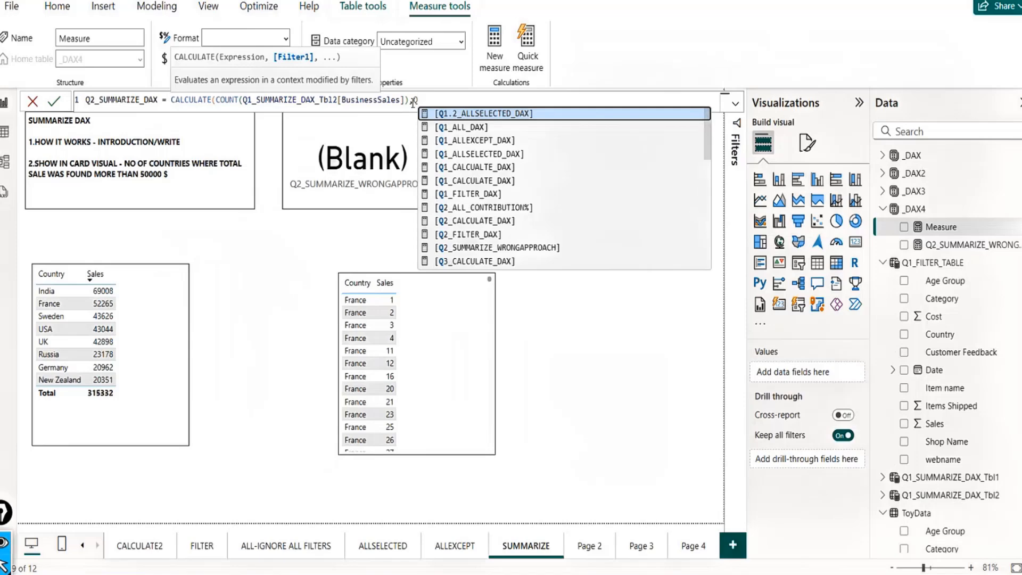
text(1_SU)
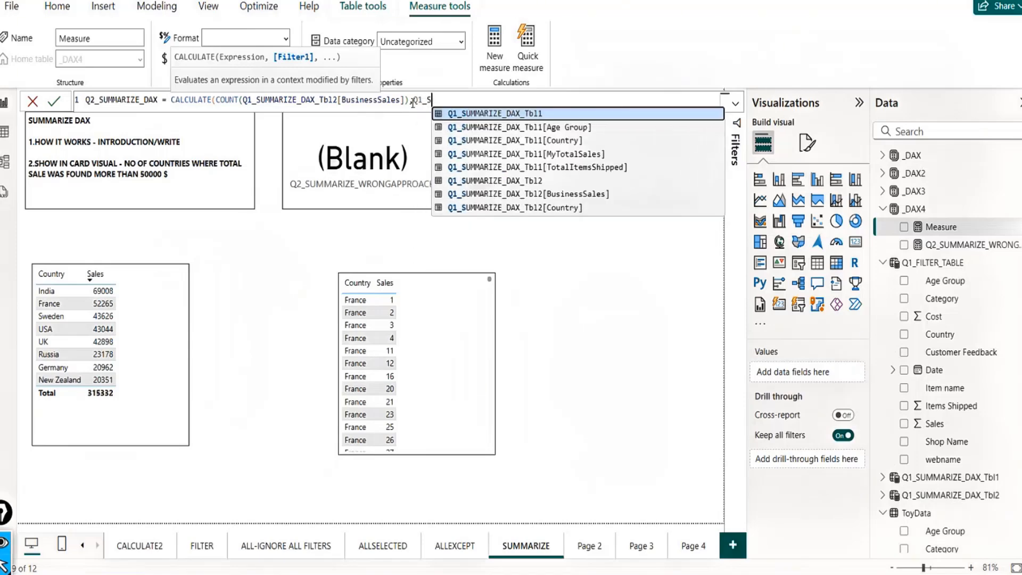
key(Down)
key(Down)
key(Down)
key(Down)
key(Down)
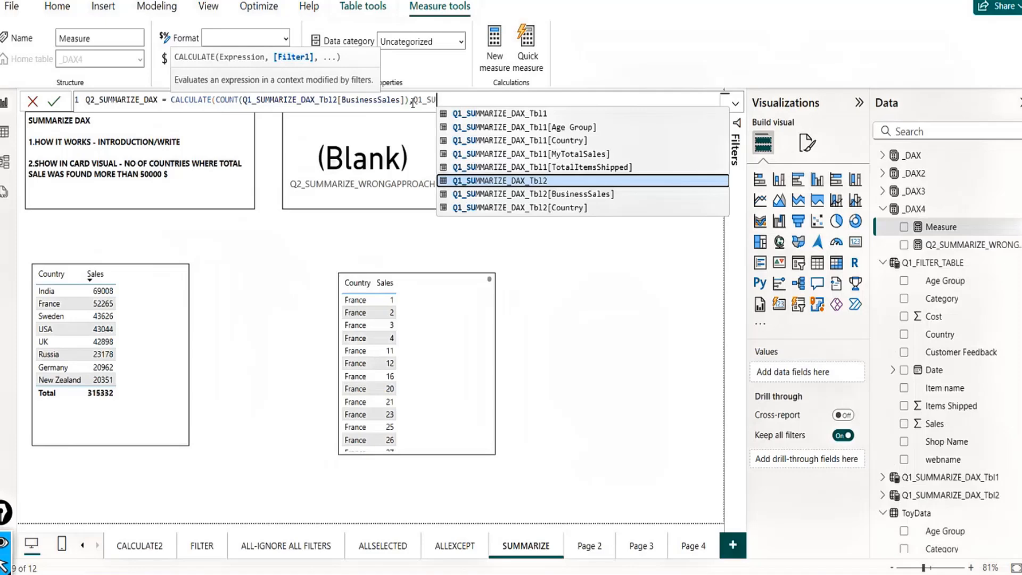
key(Down)
key(Tab)
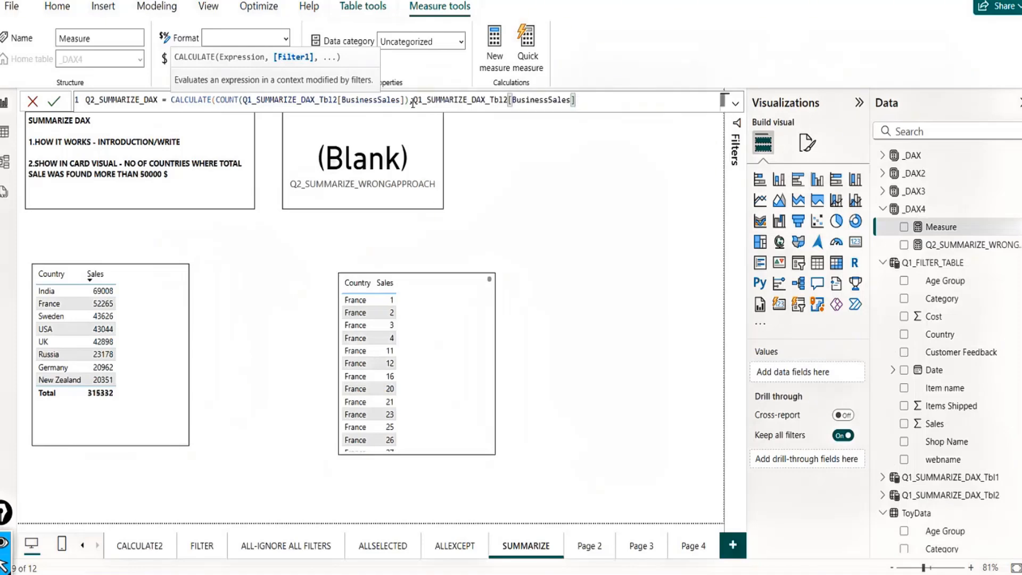
text(>50000))
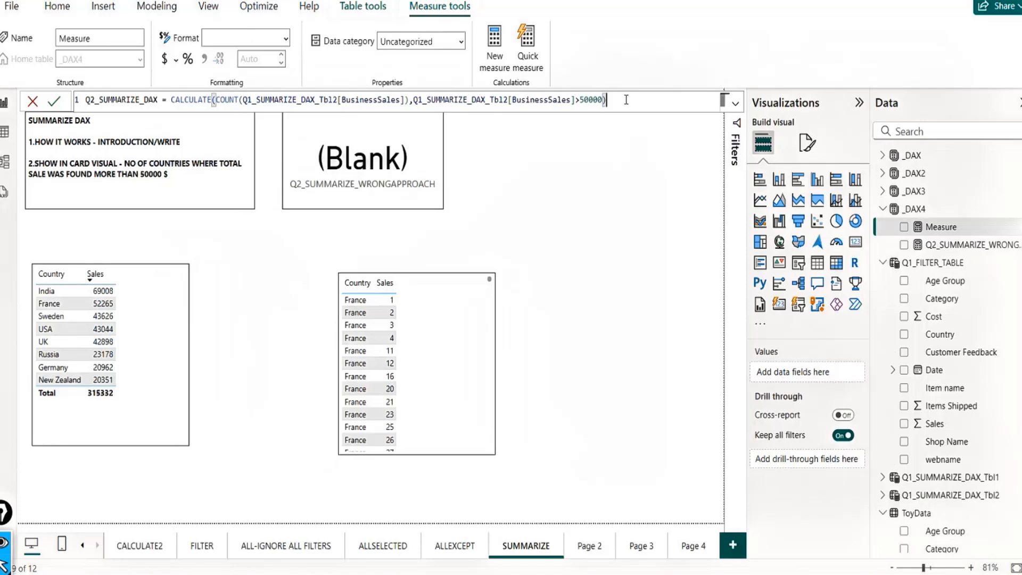
key(Return)
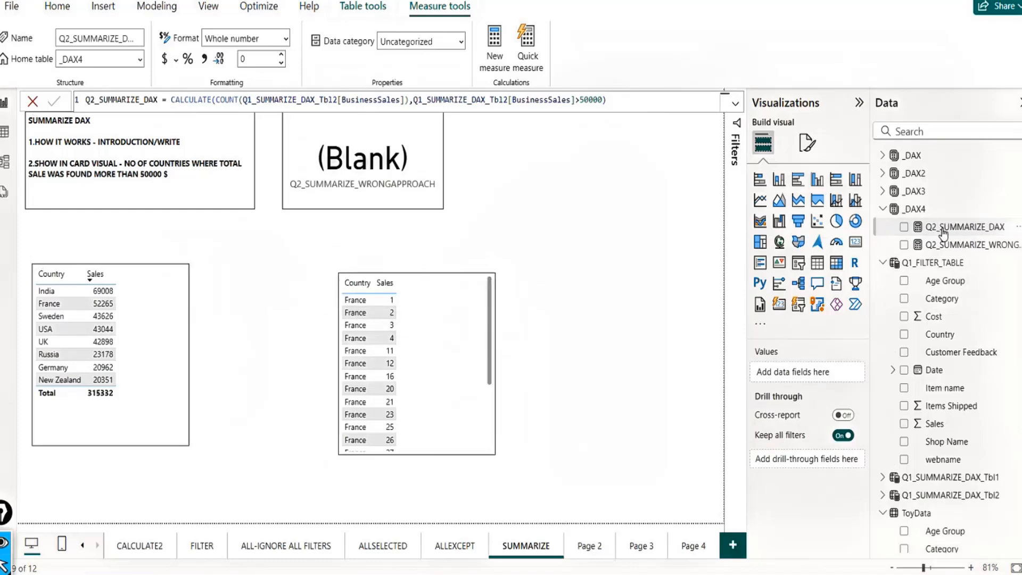
Place the Q2_SUMMARIZE_DAX measure on the canvas as a card visual beside the Q2_SUMMARIZE_WRONGAPPROACH card.
drag(949, 232, 598, 164)
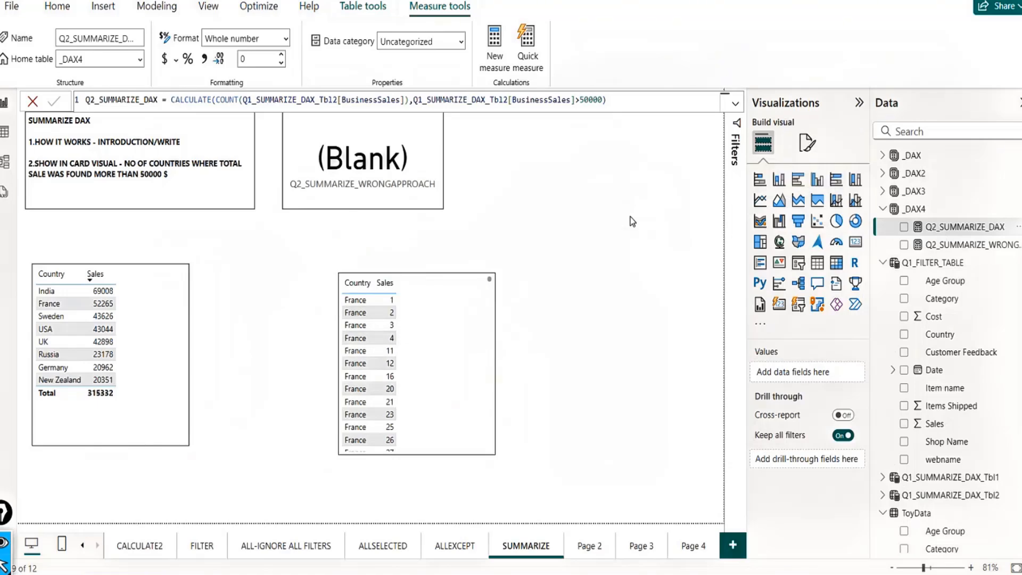
drag(946, 235, 582, 173)
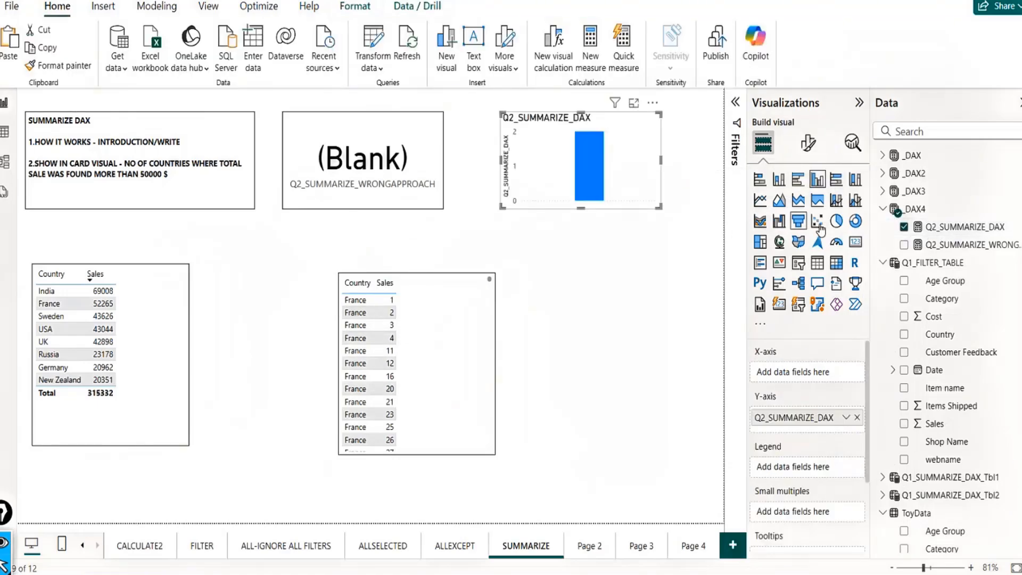
click(855, 241)
drag(636, 173, 610, 174)
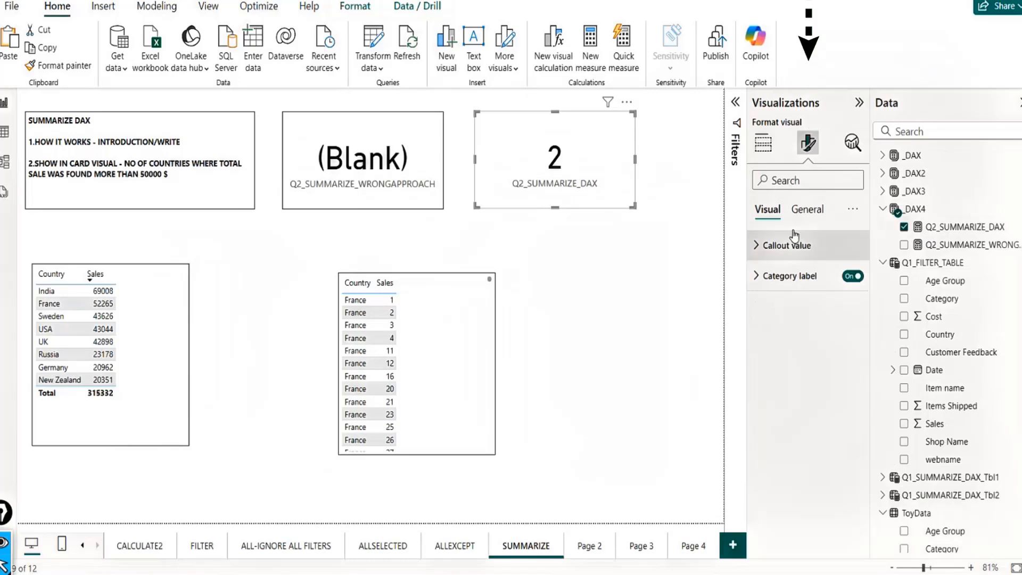
Set the Q2_SUMMARIZE_DAX card's callout value font size to 25 and move the card closer to the wrong-approach card.
click(758, 247)
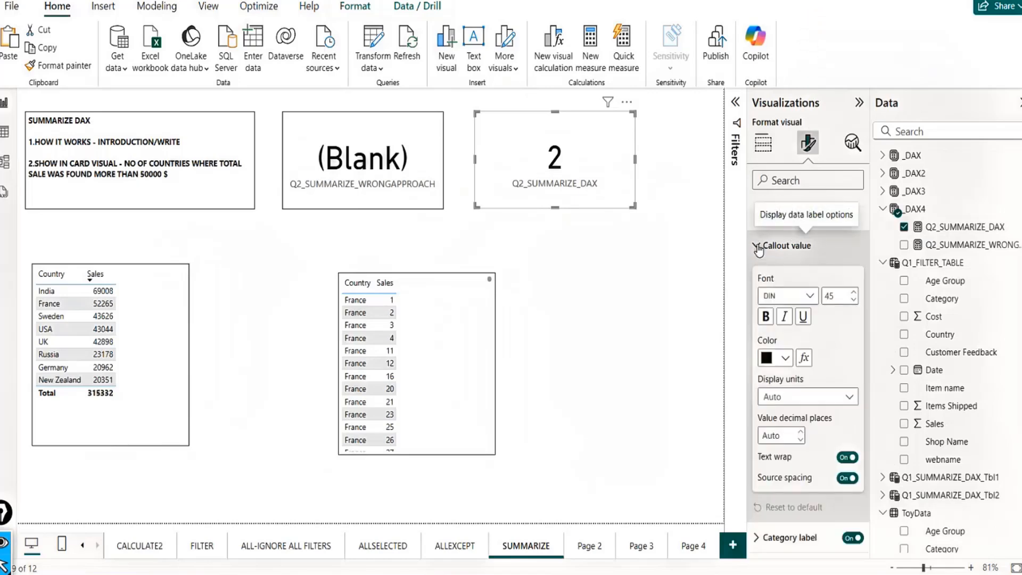
double_click(844, 297)
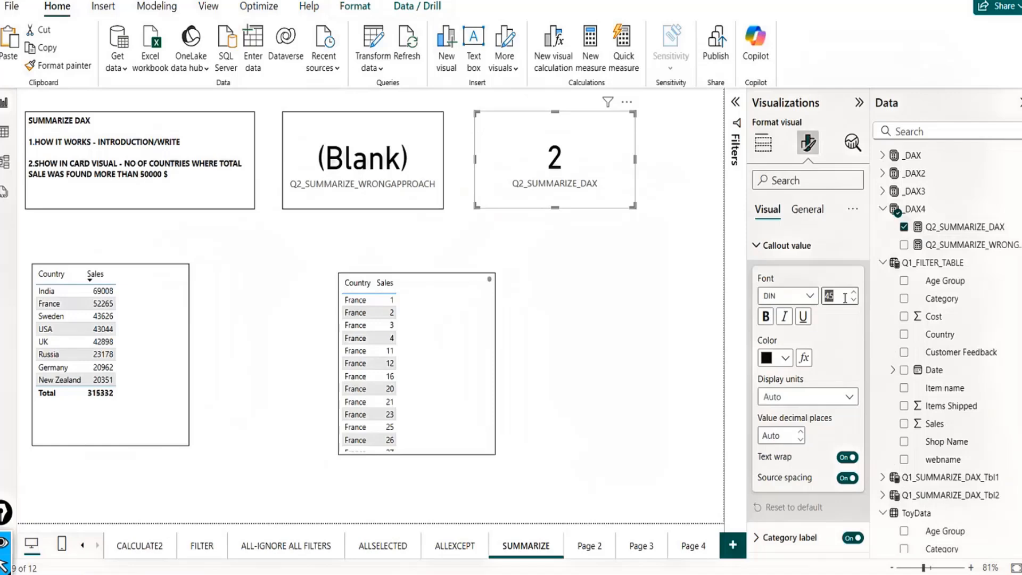
text(25)
key(Return)
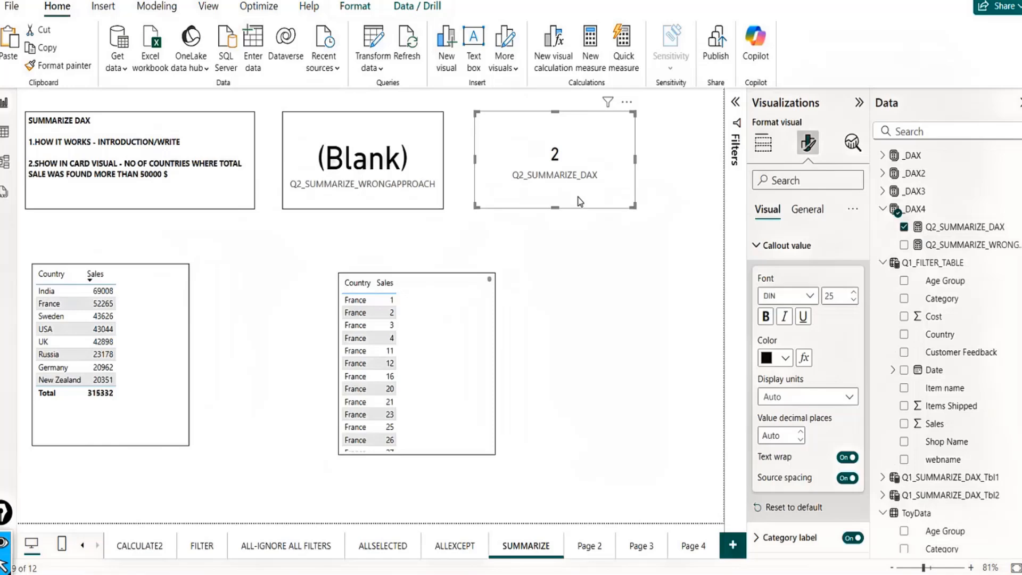
drag(580, 202, 561, 197)
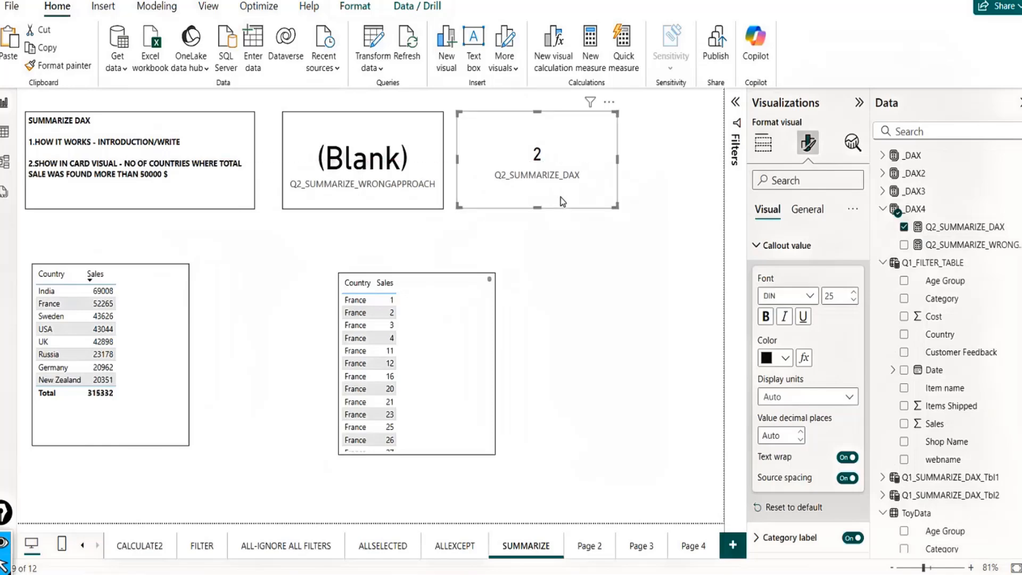
Copy the Q2_SUMMARIZE_DAX card's formatting onto the Q2_SUMMARIZE_WRONGAPPROACH card and shift both cards closer to the notes box.
click(74, 68)
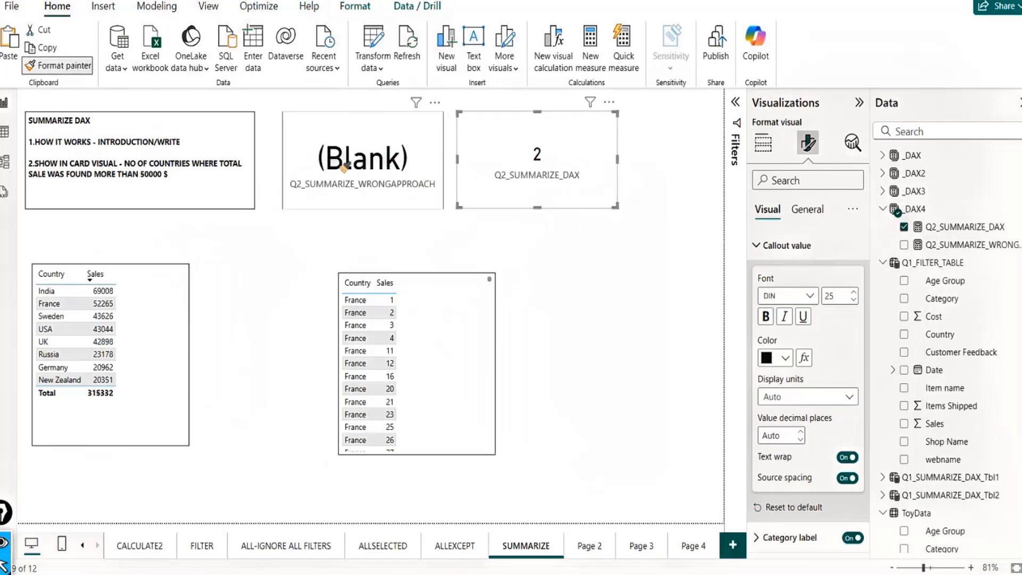
click(372, 160)
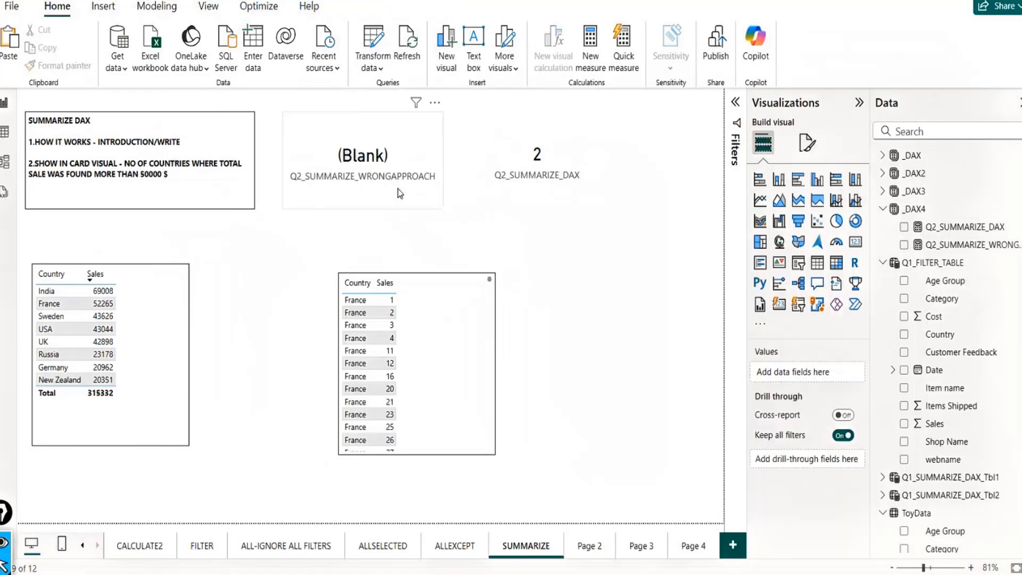
mouse_move(398, 188)
mouse_down()
mouse_move(376, 192)
mouse_move(390, 188)
mouse_up()
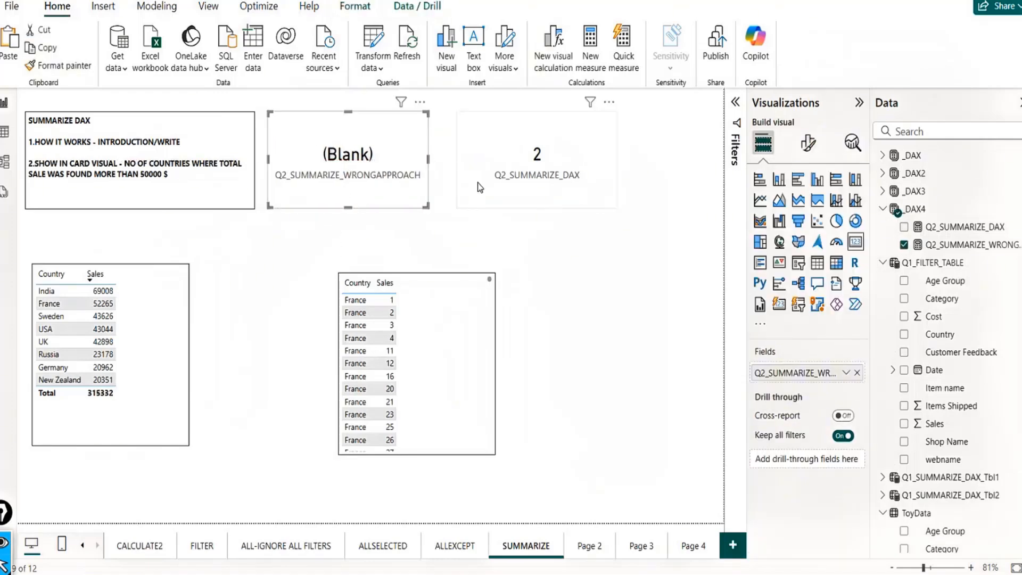
click(522, 187)
drag(559, 191, 539, 190)
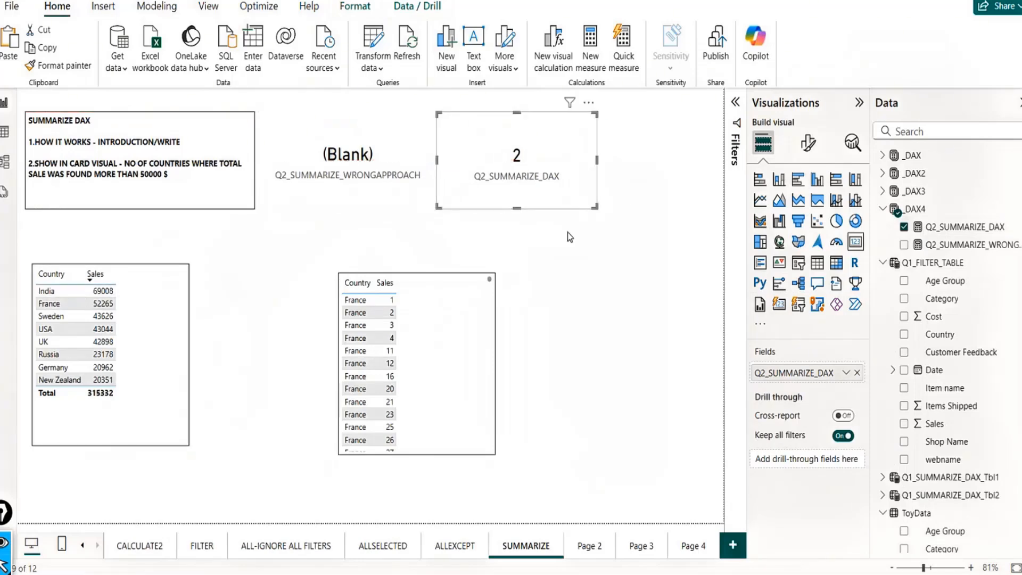
Nudge the Q2_SUMMARIZE_DAX card slightly away from the wrong-approach card and turn on its visual border.
drag(539, 203, 543, 202)
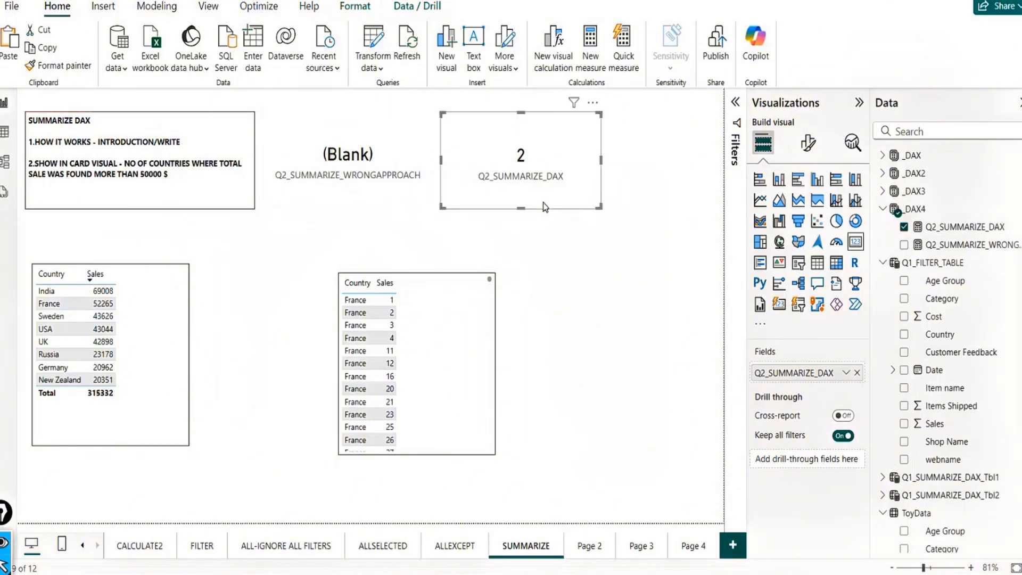
click(811, 143)
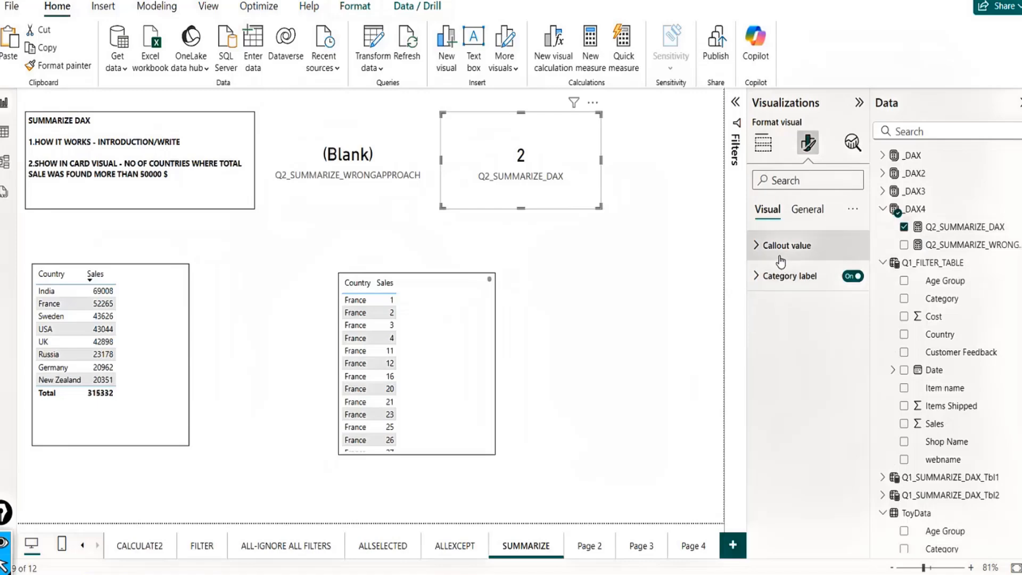
click(758, 246)
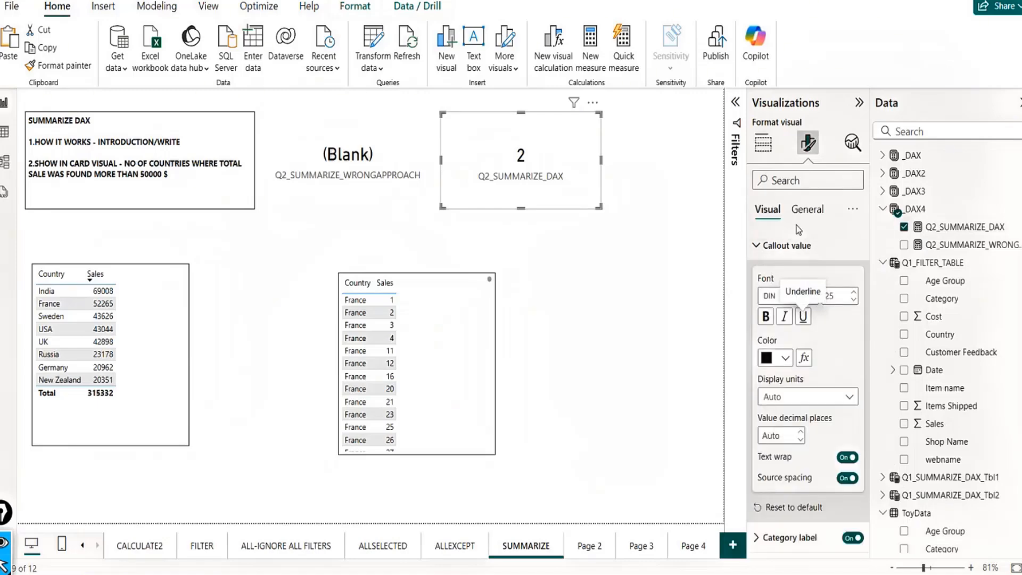
click(808, 212)
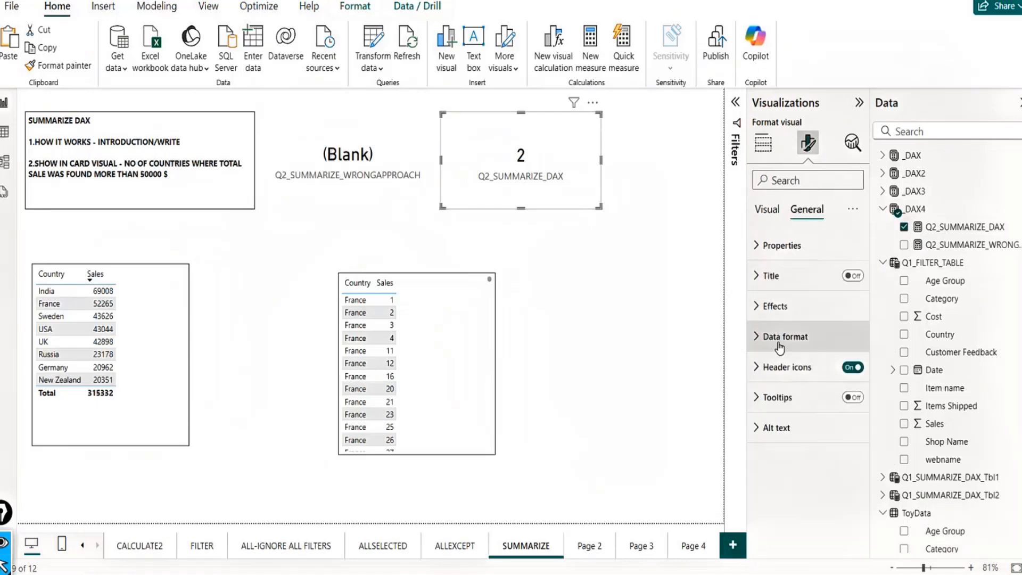
click(759, 308)
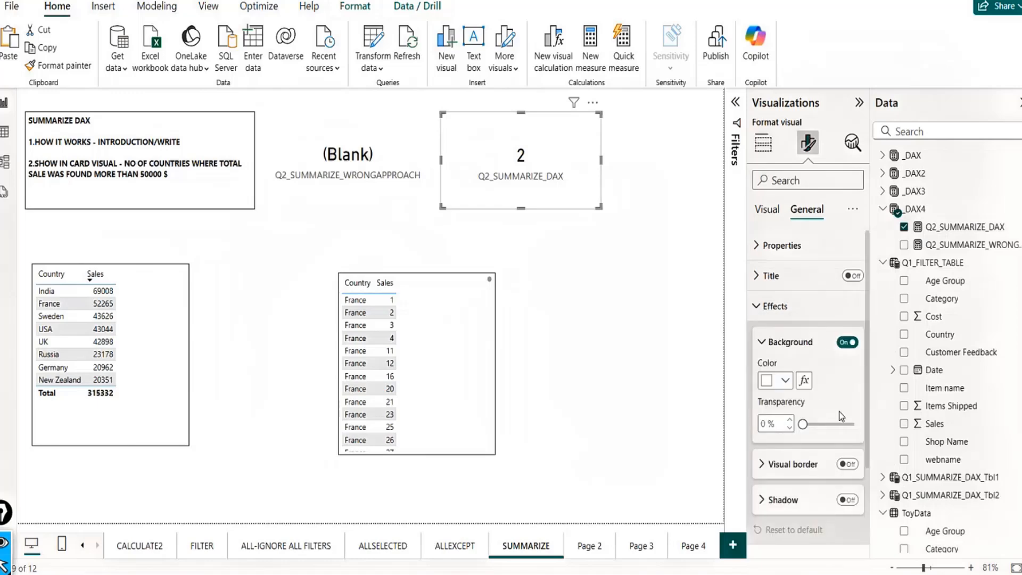
click(848, 475)
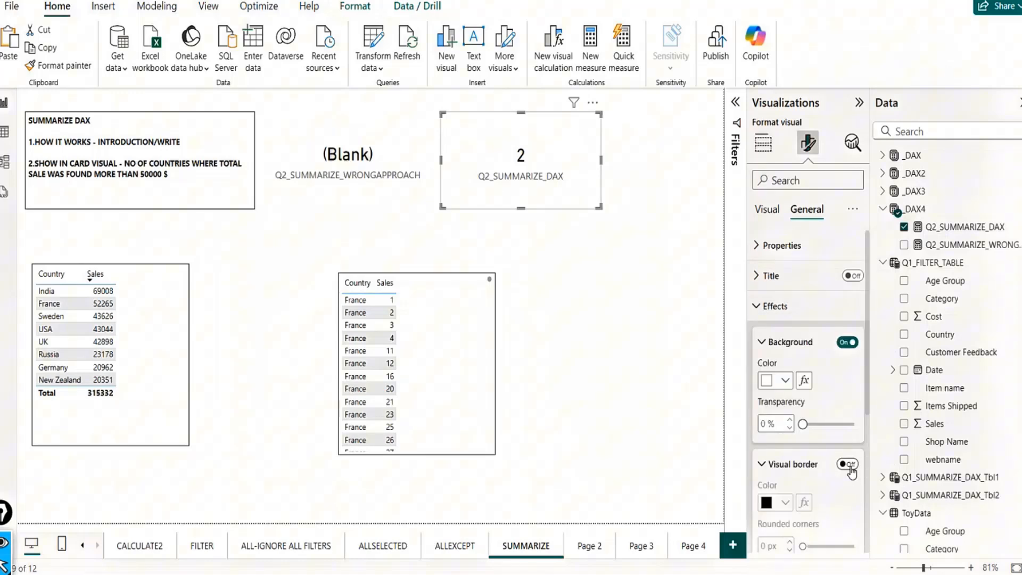
click(848, 465)
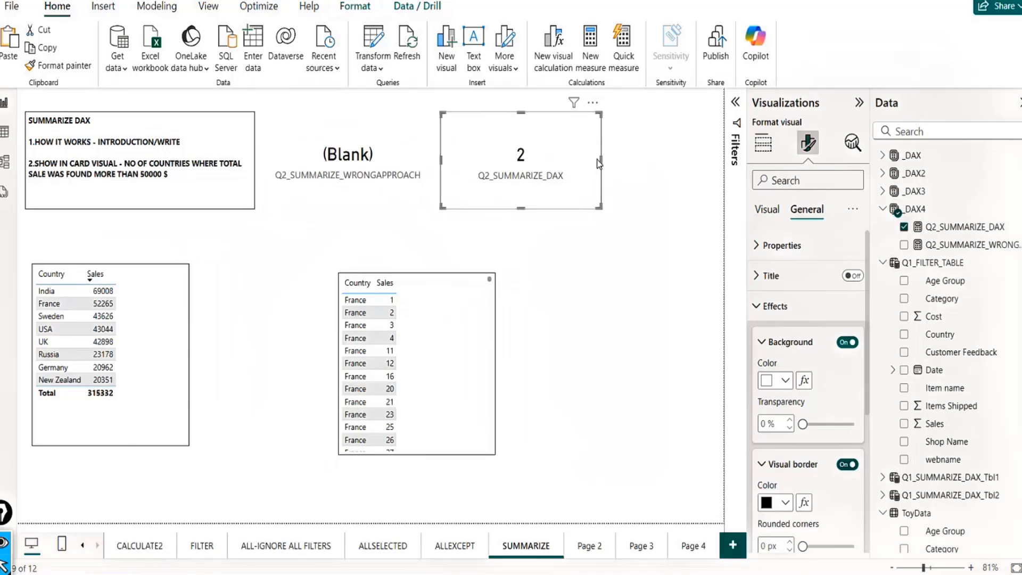
Narrow the Q2_SUMMARIZE_DAX card so its border fits closely around the measure label.
ctrl+click(551, 168)
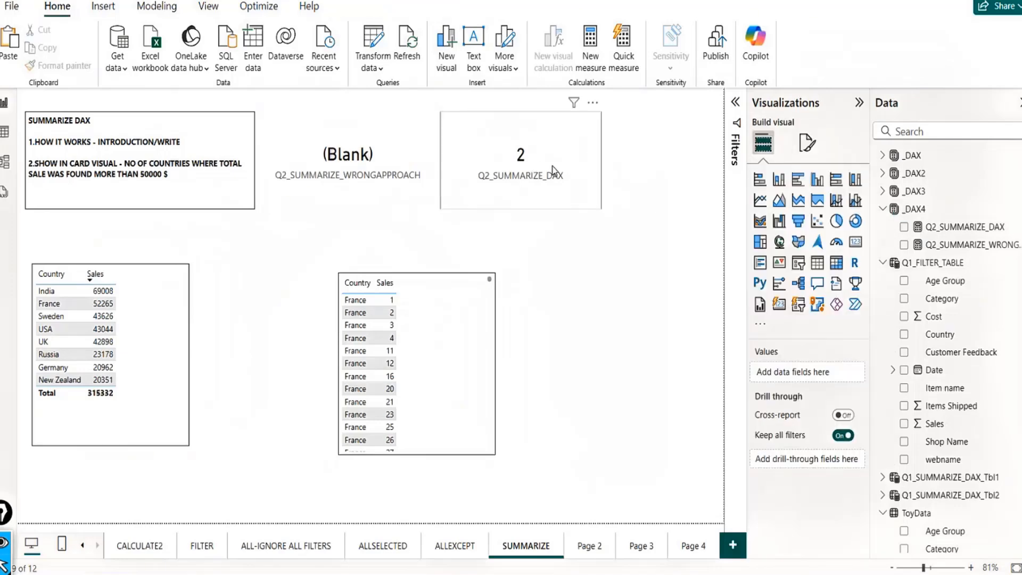
click(551, 168)
drag(602, 166, 543, 163)
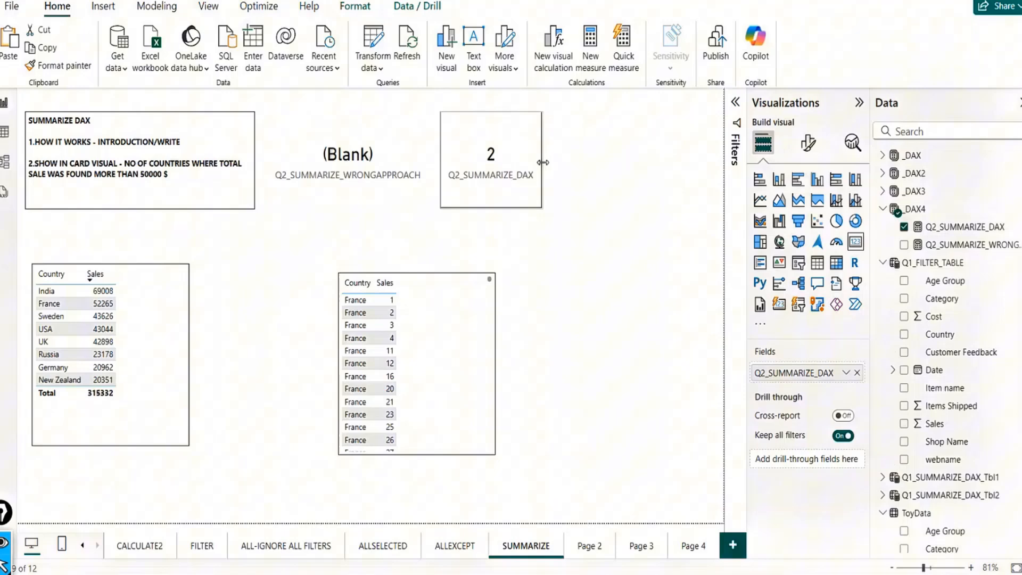
Apply the Q2_SUMMARIZE_DAX card's bordered format to the Q2_SUMMARIZE_WRONGAPPROACH card and line both cards up close beside the notes box.
click(58, 65)
click(331, 140)
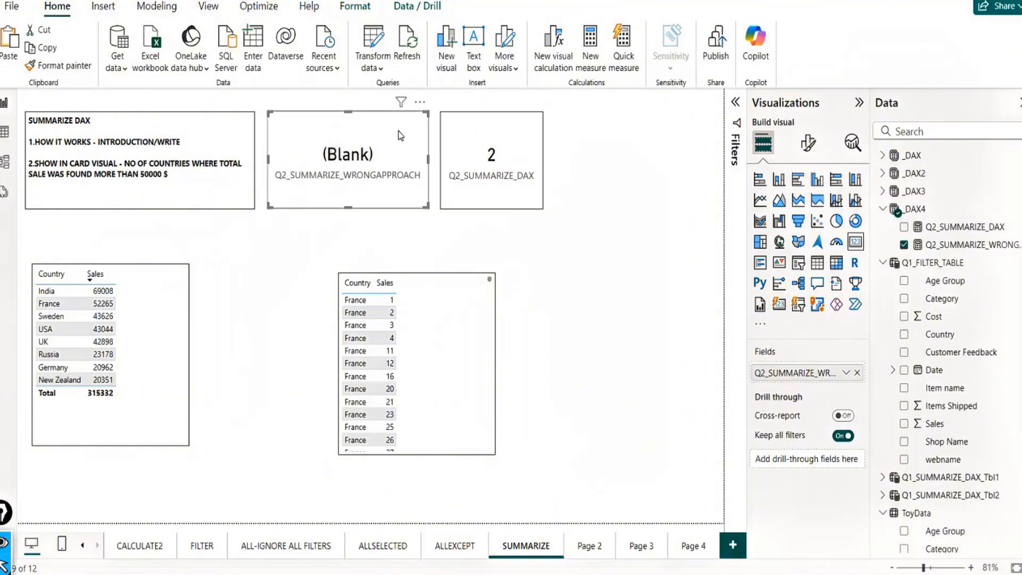
drag(395, 134, 389, 134)
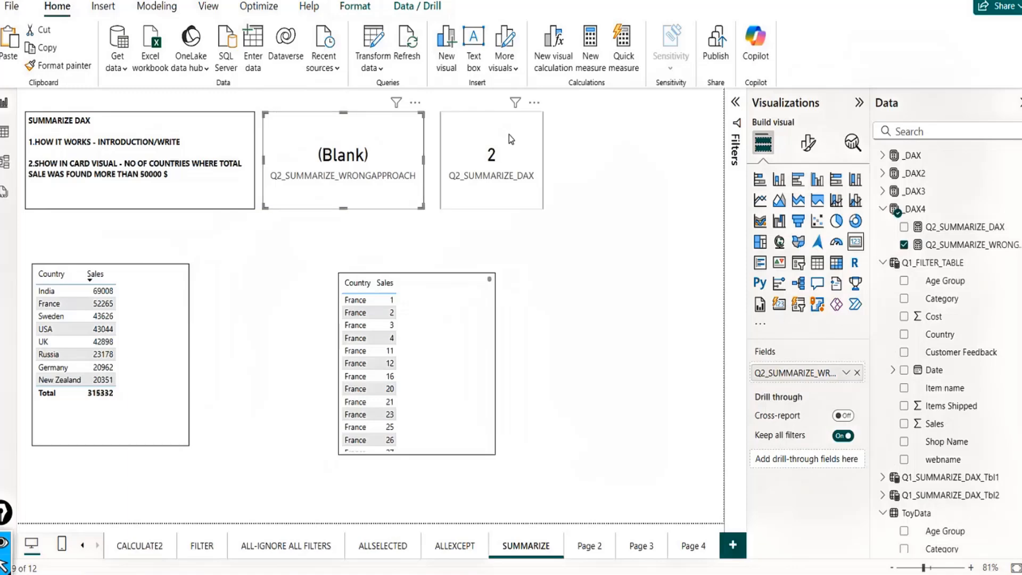
drag(509, 135, 503, 136)
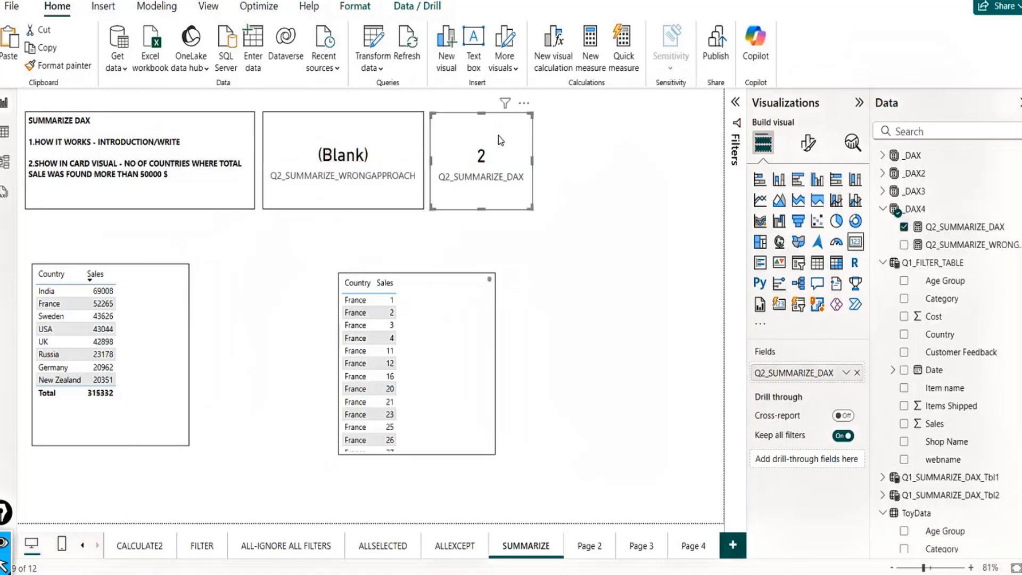
click(555, 206)
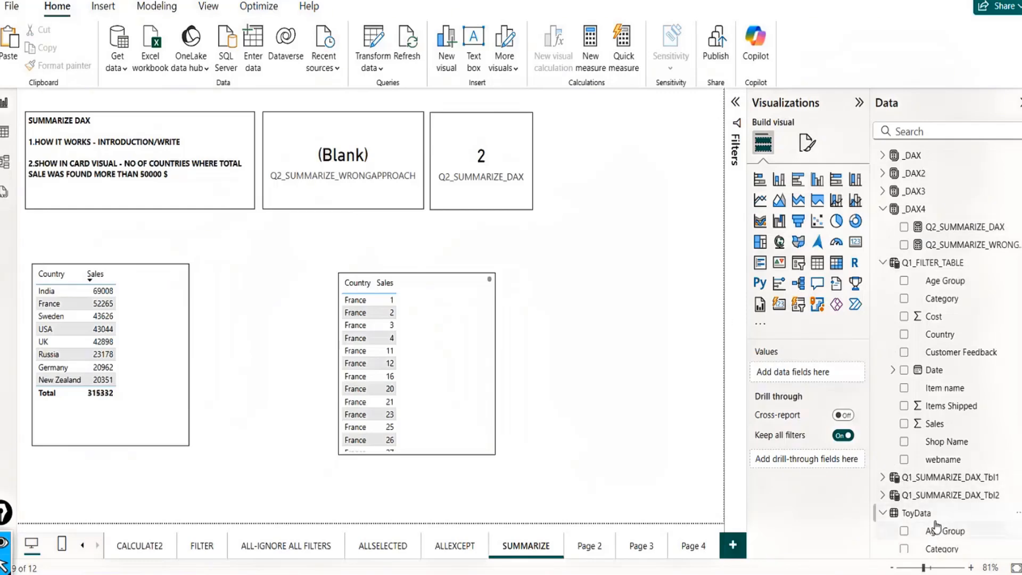
mouse_move(946, 518)
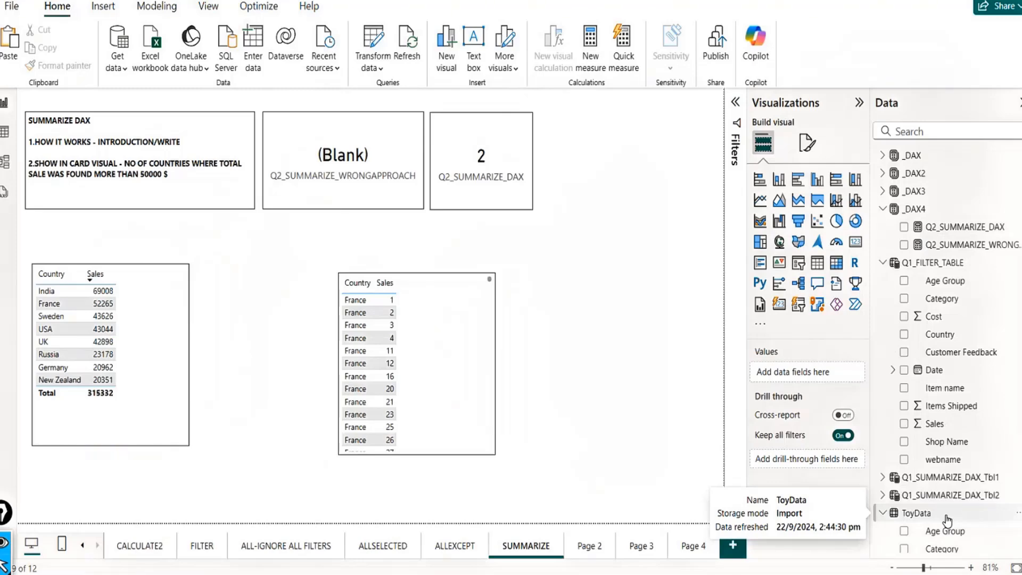
Collapse the field lists of the _DAX4 and Q1_FILTER_TABLE tables.
click(884, 209)
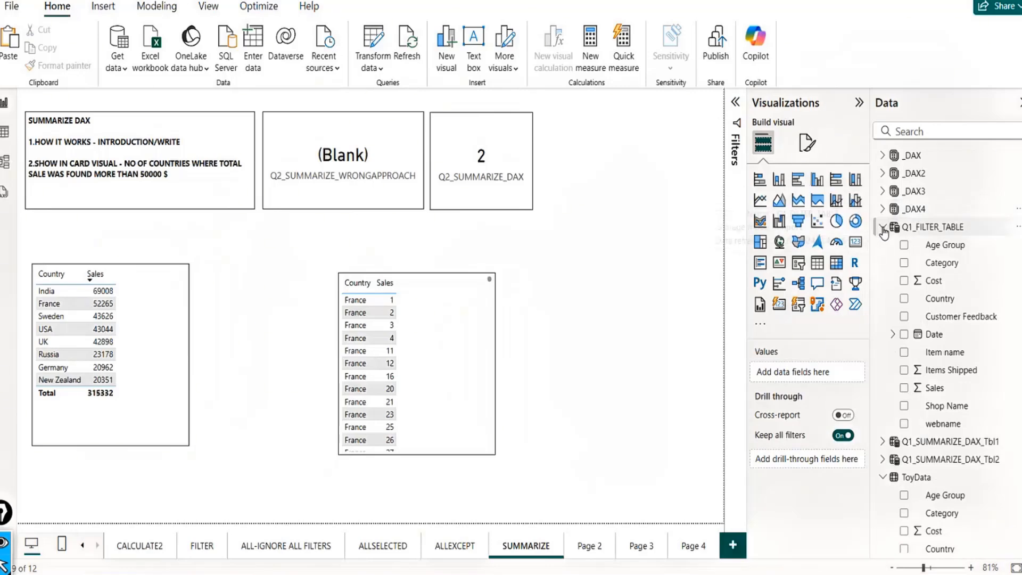
click(882, 227)
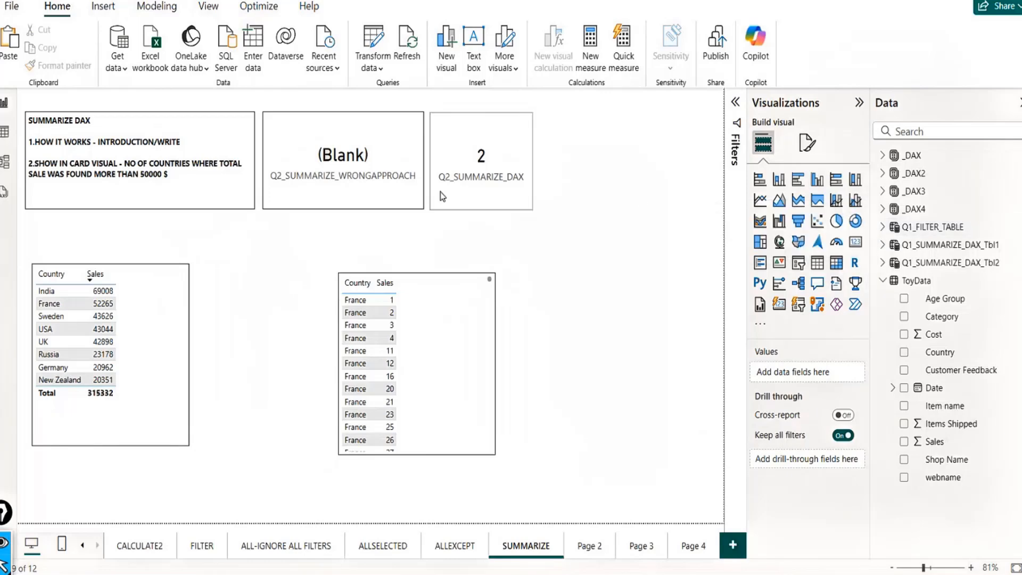
Nudge the Q2_SUMMARIZE_WRONGAPPROACH card slightly left so that it sits close beside the SUMMARIZE DAX text box.
click(401, 202)
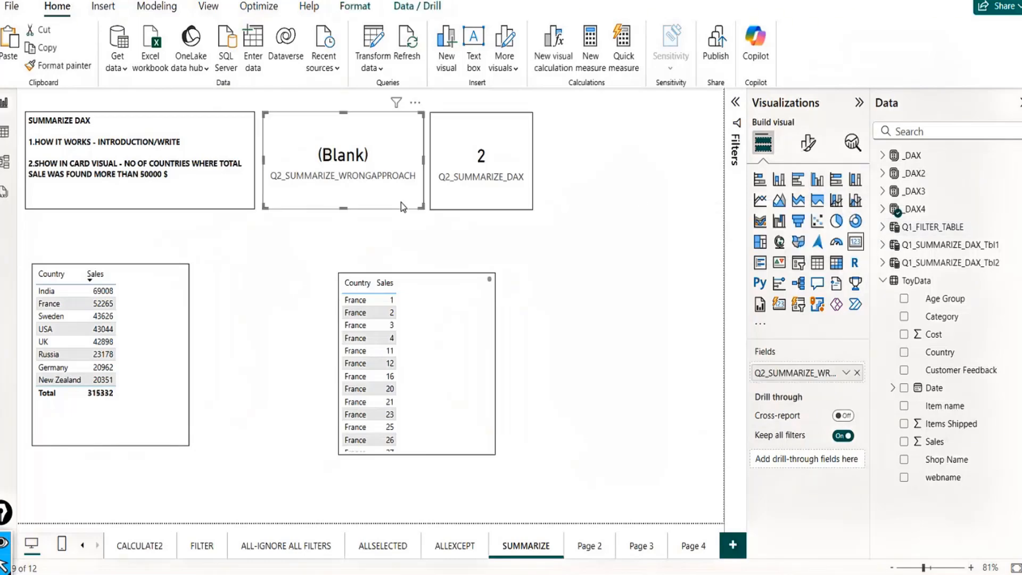
key(Left)
key(Left)
key(Left)
key(Left)
key(Left)
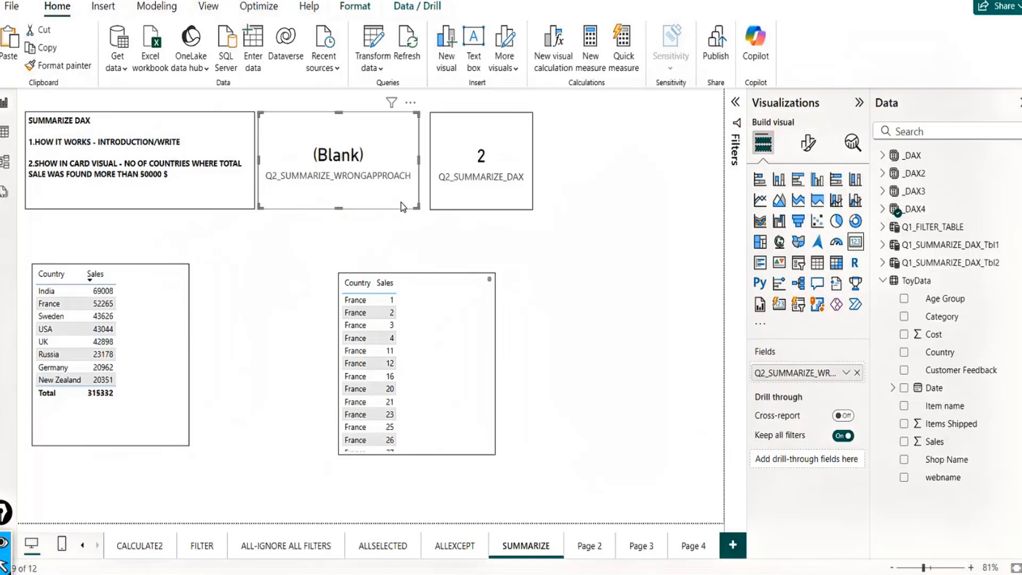
Nudge the Q2_SUMMARIZE_DAX card slightly left to close the gap to the Q2_SUMMARIZE_WRONGAPPROACH card.
click(470, 200)
key(Left)
key(Left)
key(Left)
key(Left)
key(Left)
key(Left)
key(Left)
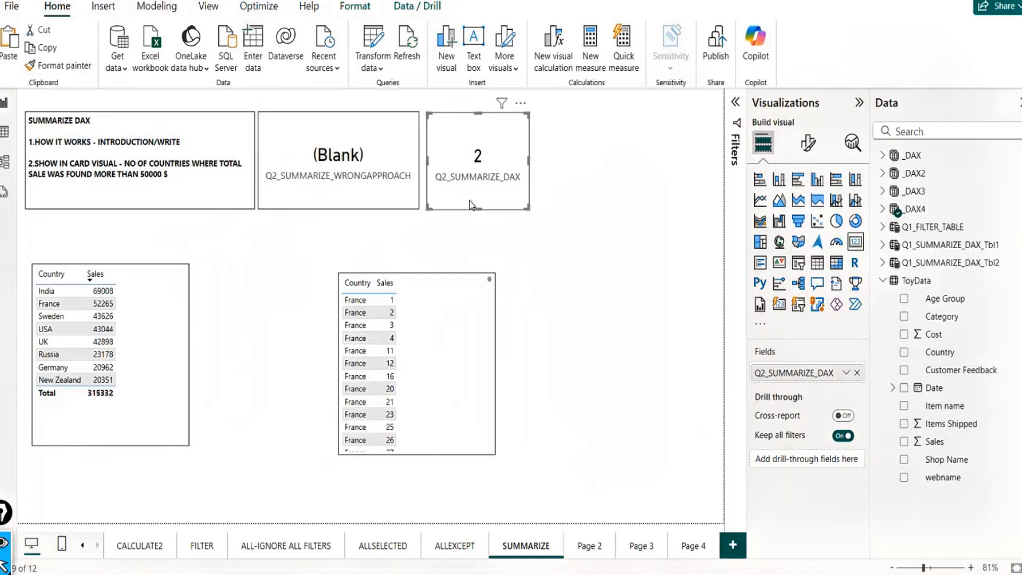
key(Left)
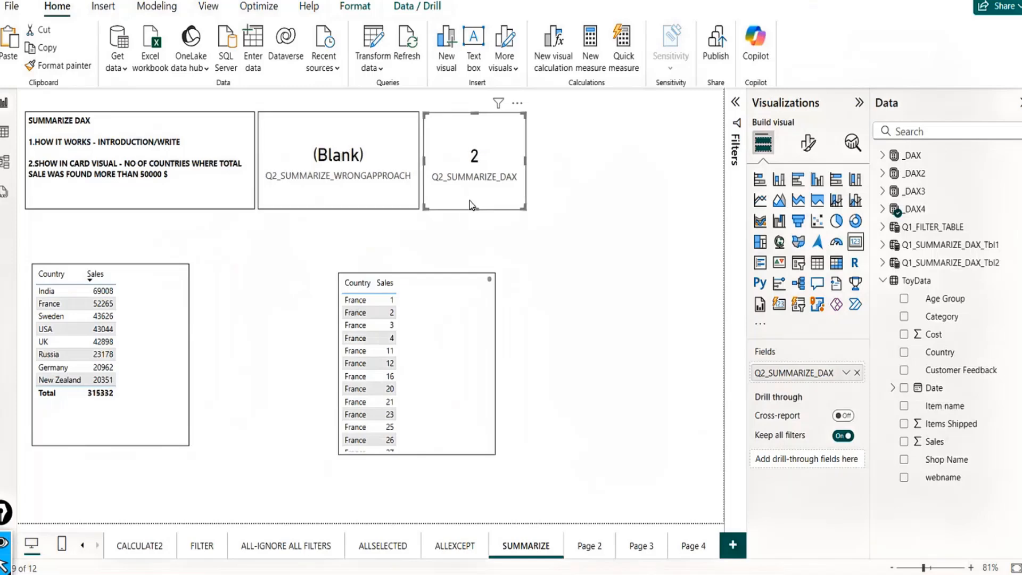
click(521, 242)
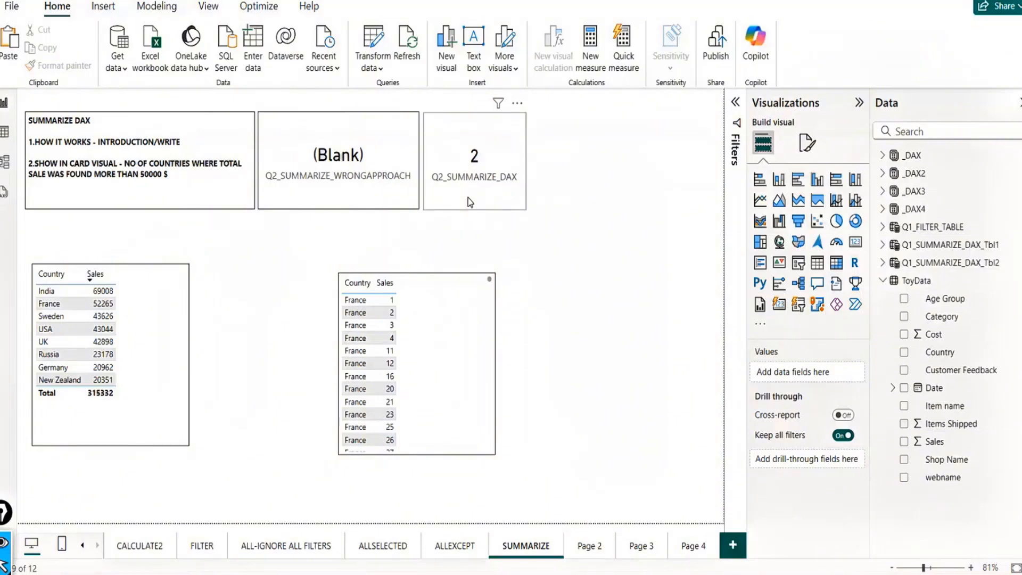
key(XF86AudioRaiseVolume)
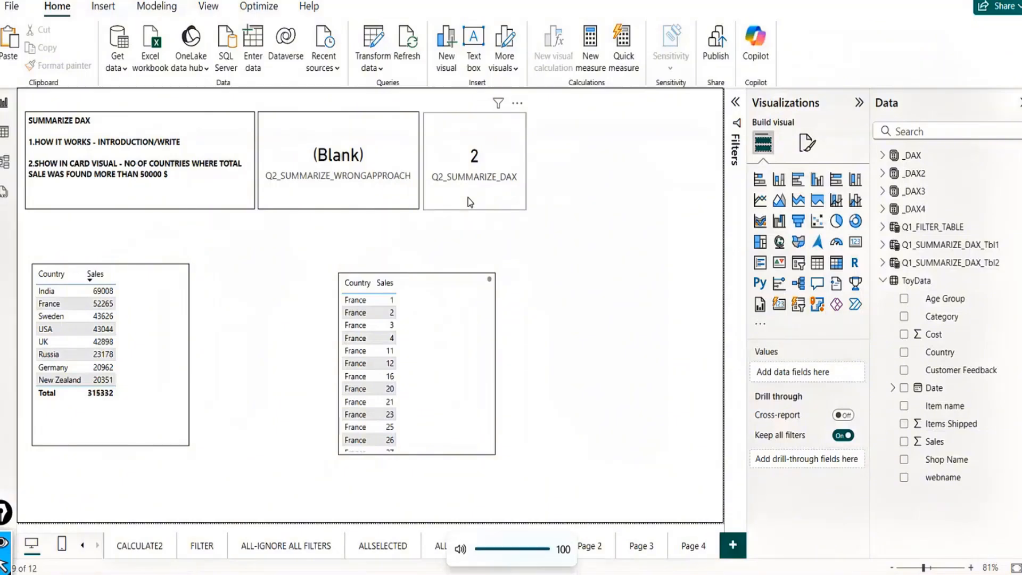
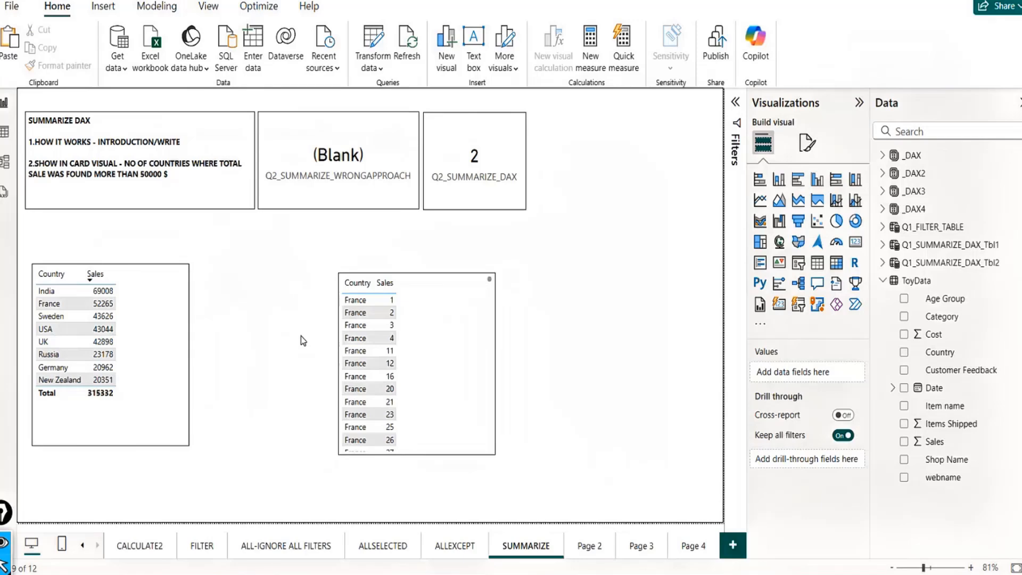
Move the unaggregated Country and Sales table visual beside the totals table and align their upper edges.
click(461, 278)
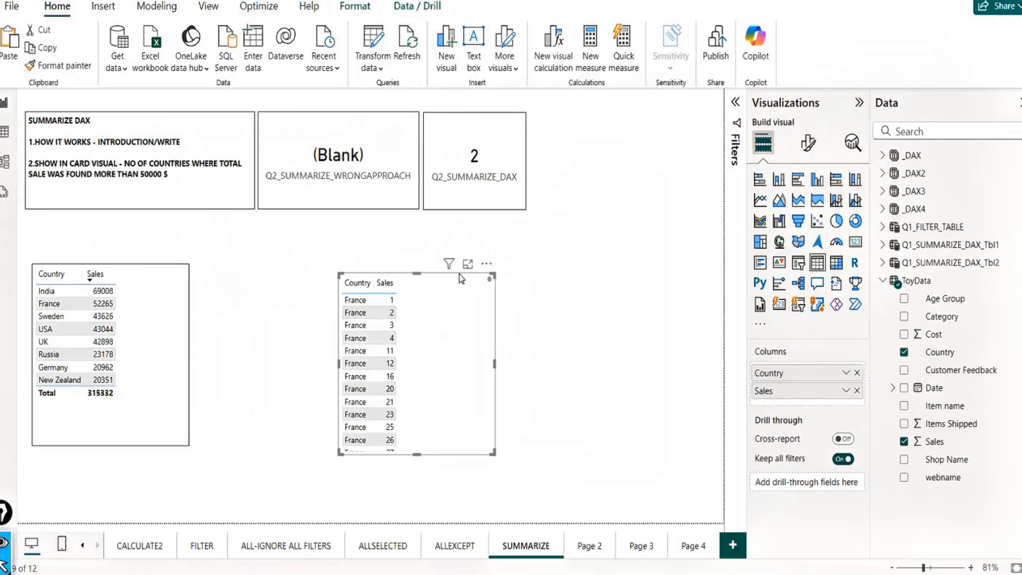
drag(461, 278, 336, 269)
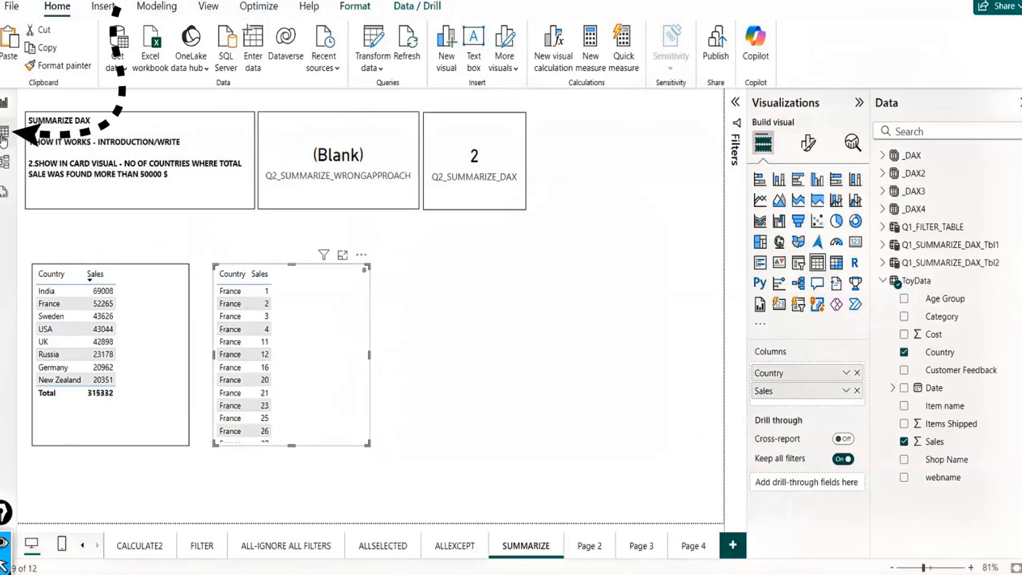
Collapse the _DAX4 and Q1_FILTER_TABLE field lists in the table view and return to the report view.
click(3, 136)
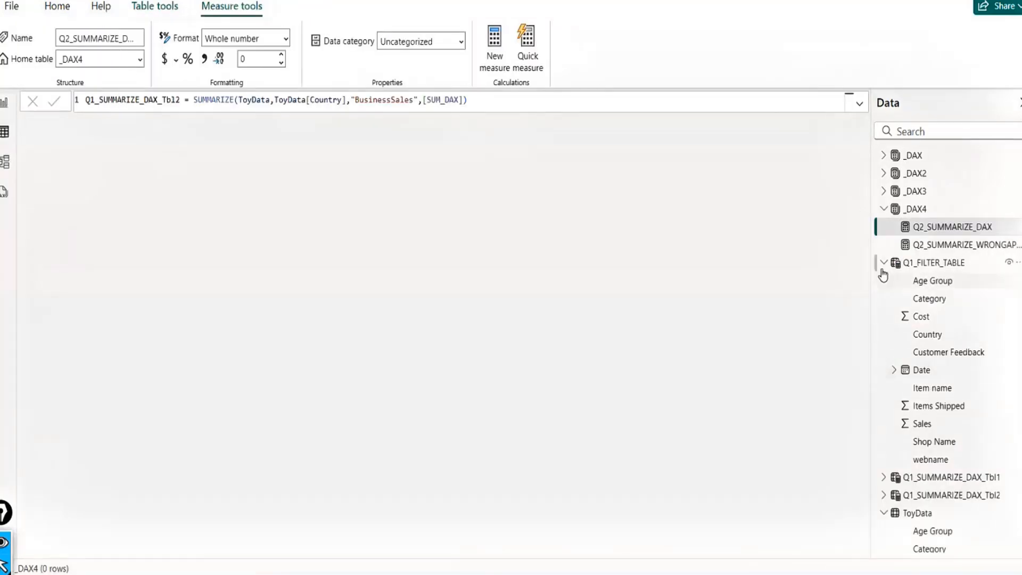
click(883, 209)
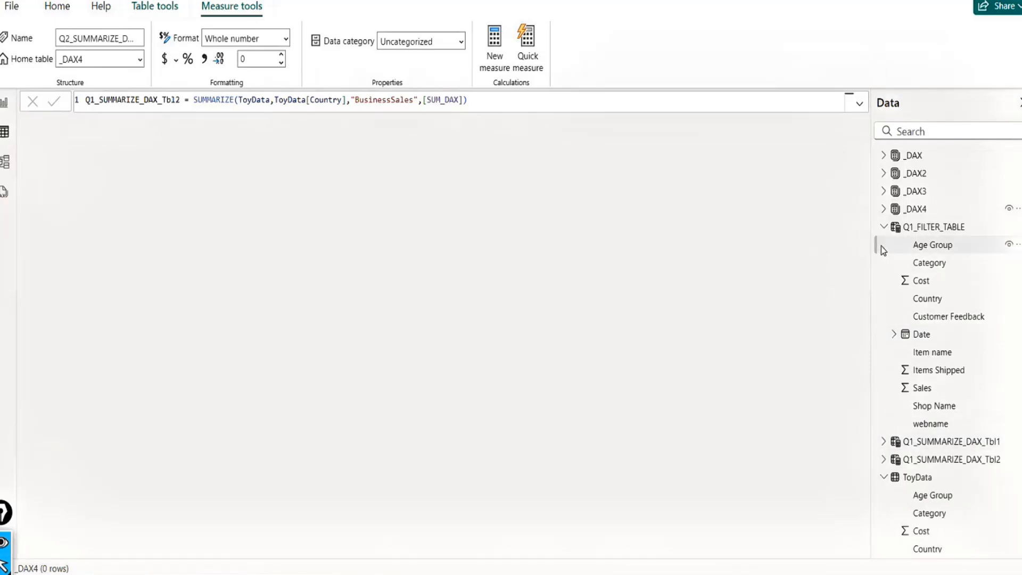
click(883, 227)
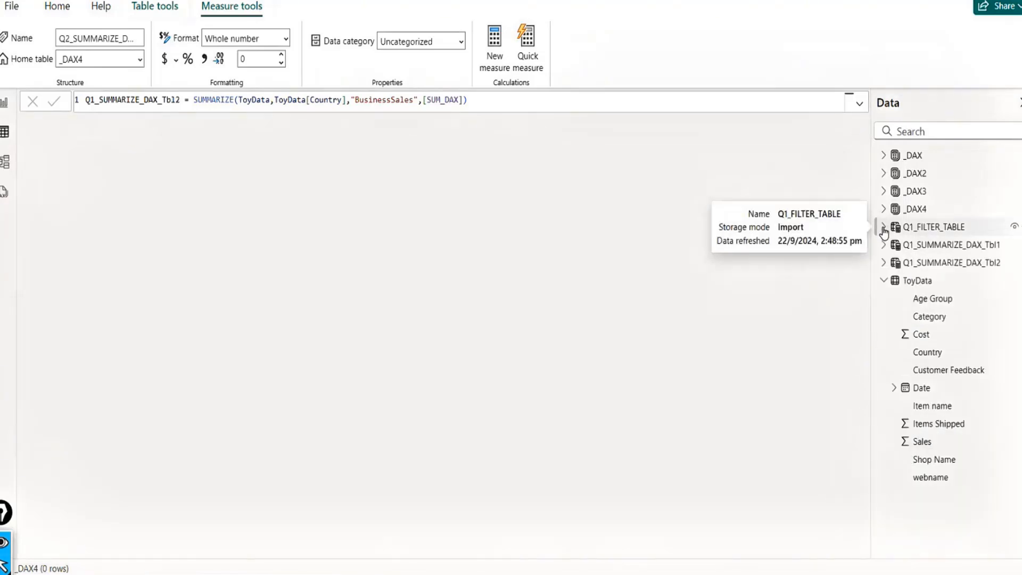
click(5, 104)
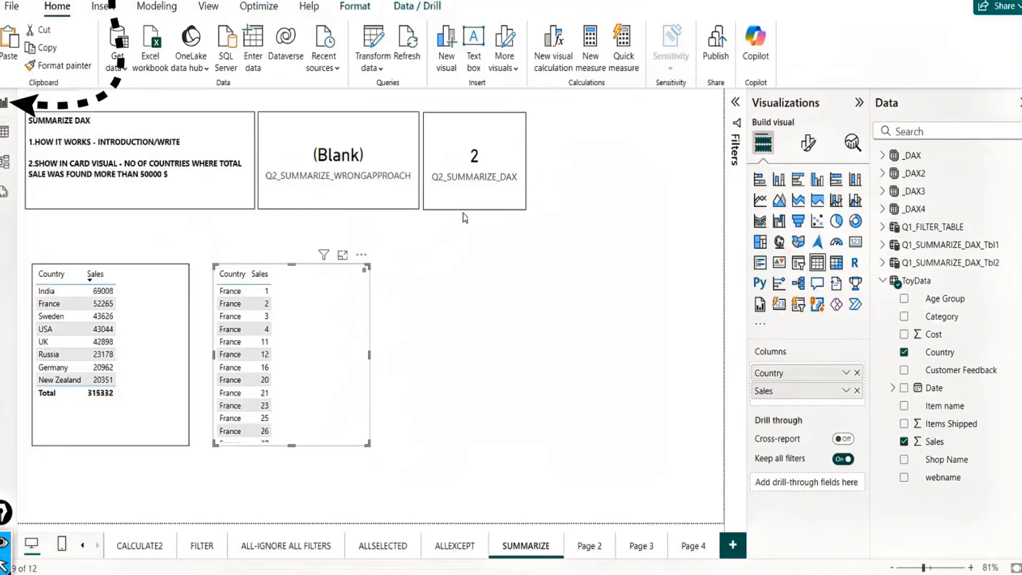
Display the SUMMARIZE formula of Q1_SUMMARIZE_DAX_Tbl2 and collapse the ToyData field list in the report view.
click(516, 201)
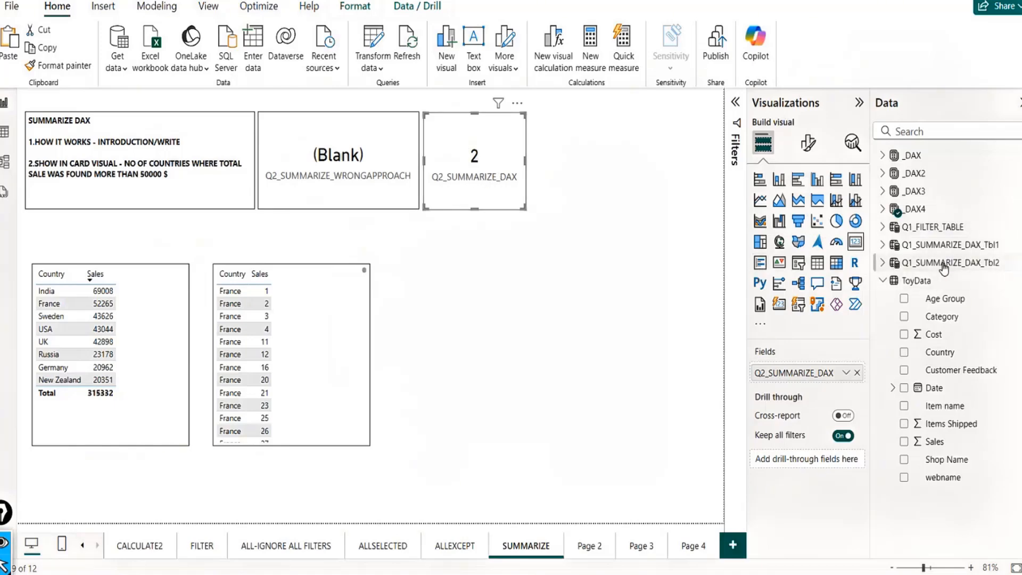
click(944, 268)
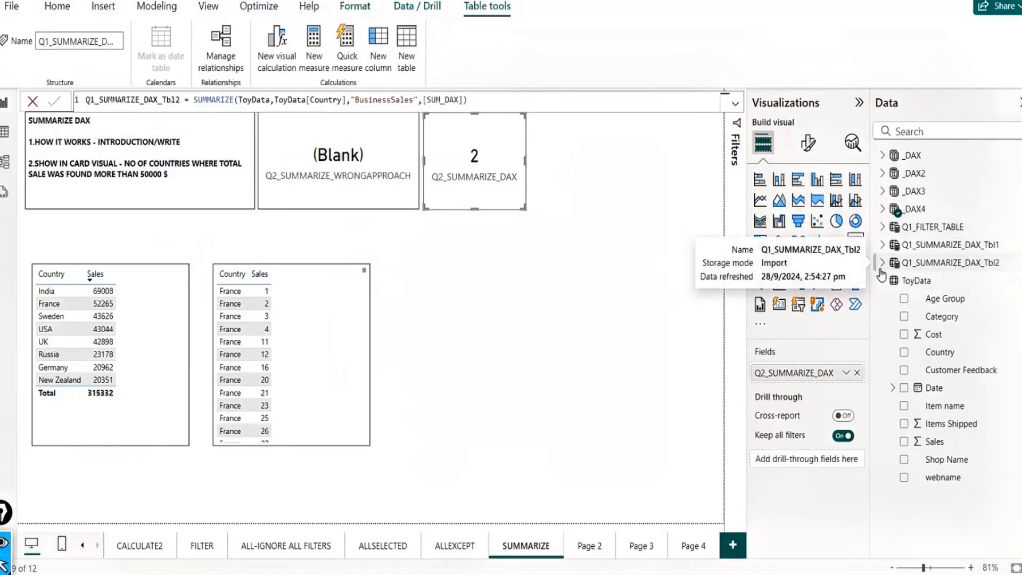
click(883, 282)
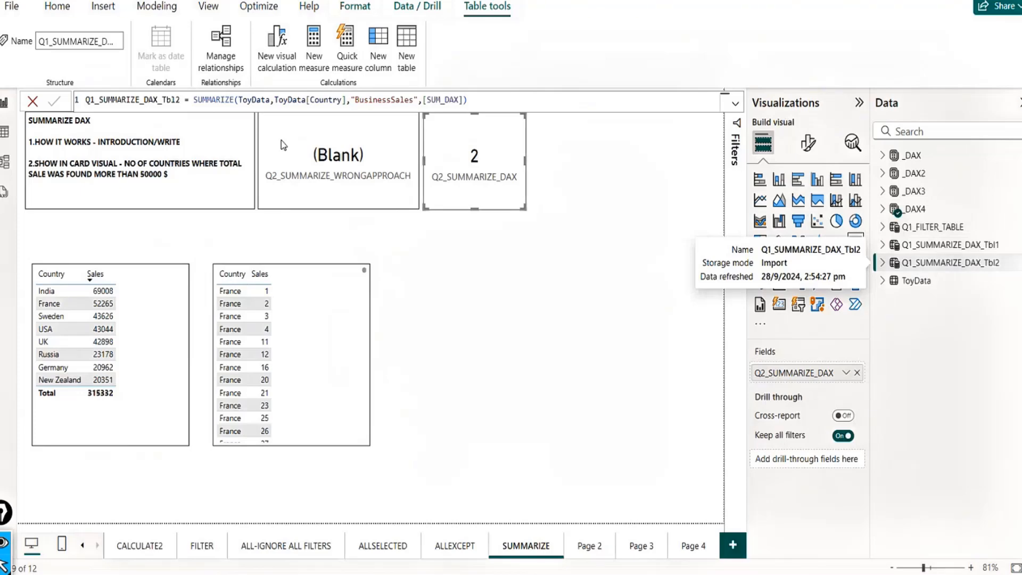
Examine the rows of Q1_SUMMARIZE_DAX_Tbl2 in the table view, collapse ToyData there, and return to the report with nothing selected.
click(3, 134)
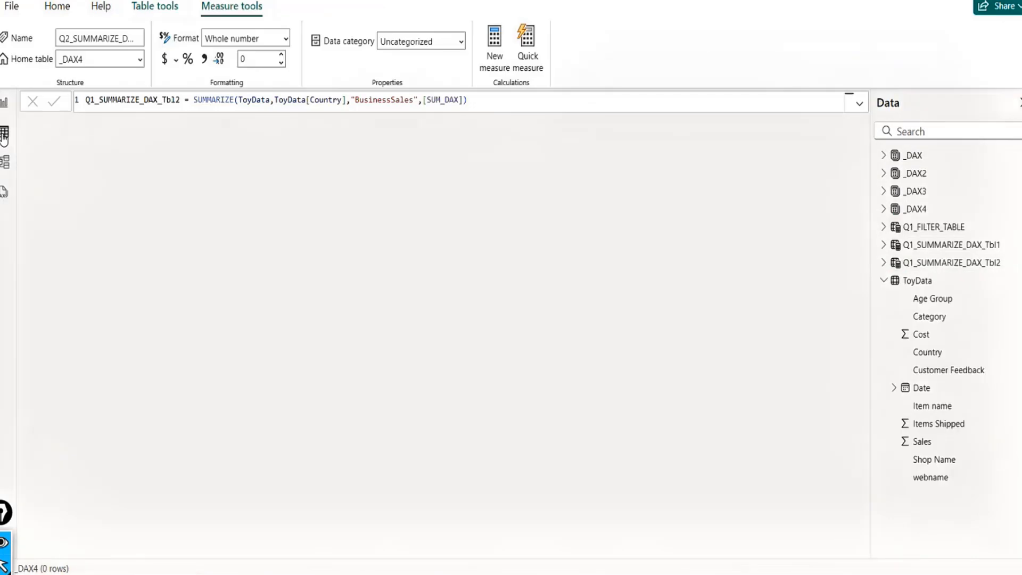
click(945, 262)
click(883, 281)
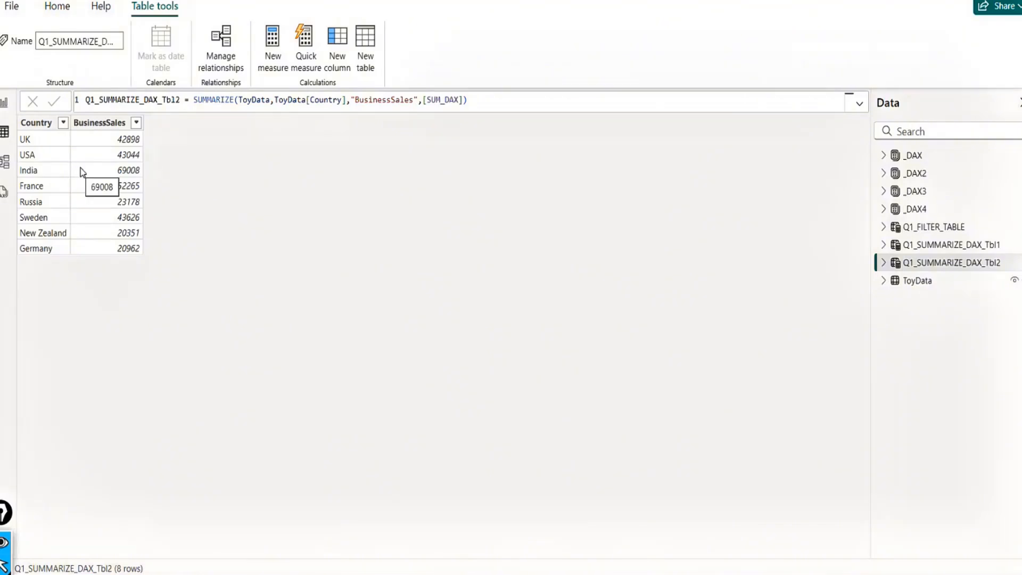
click(4, 107)
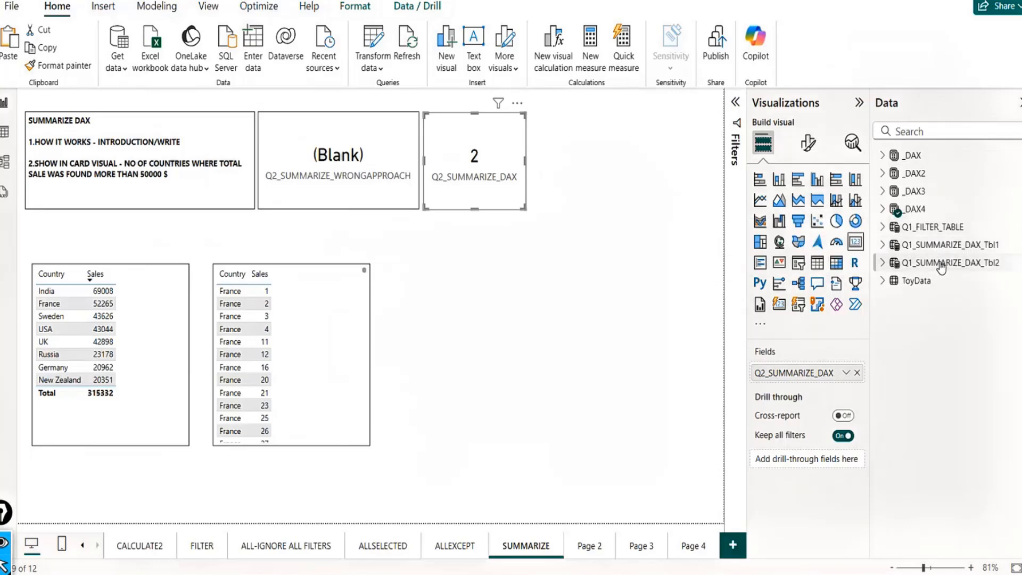
click(585, 153)
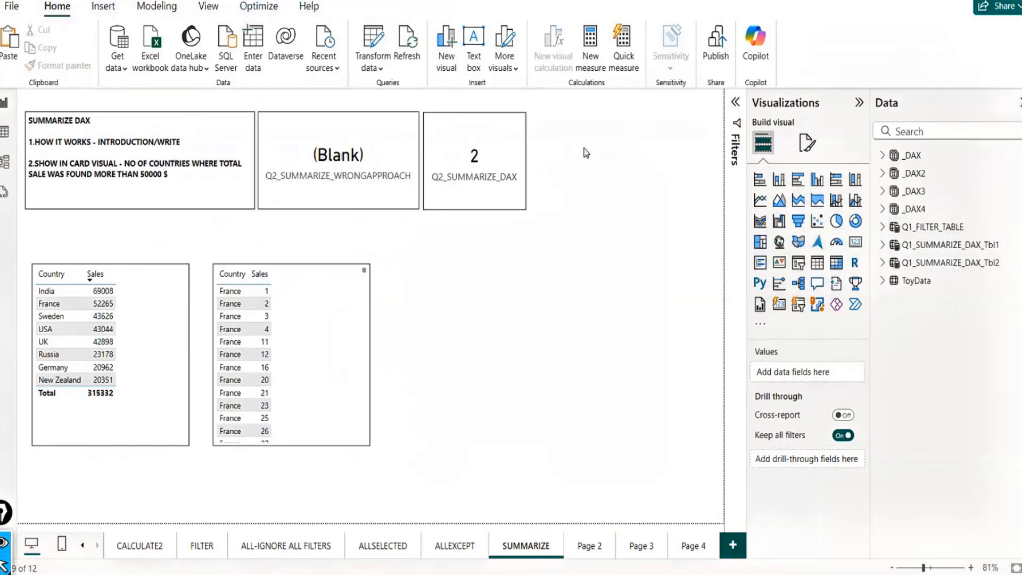
Add the line "3.Q2 -Can we do it without creating the seprate table for summarize" at the end of the SUMMARIZE DAX text box.
click(188, 178)
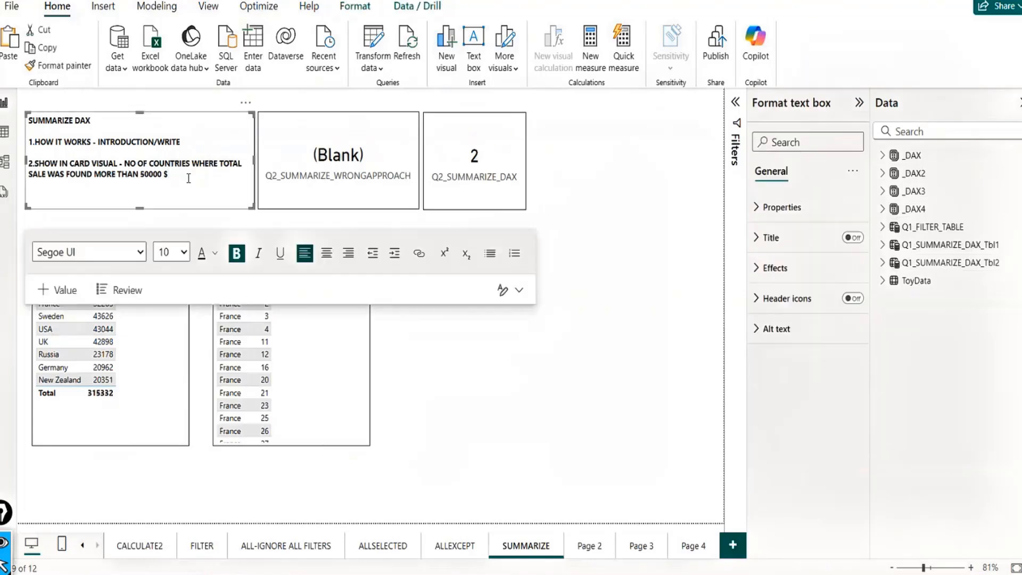
text(3)
key(ctrl+b)
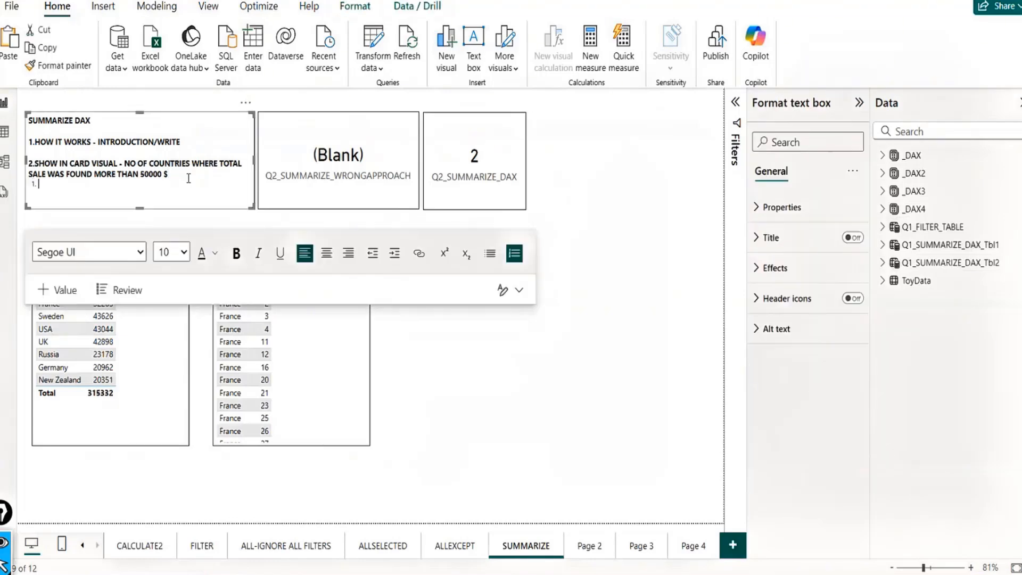
text(.S)
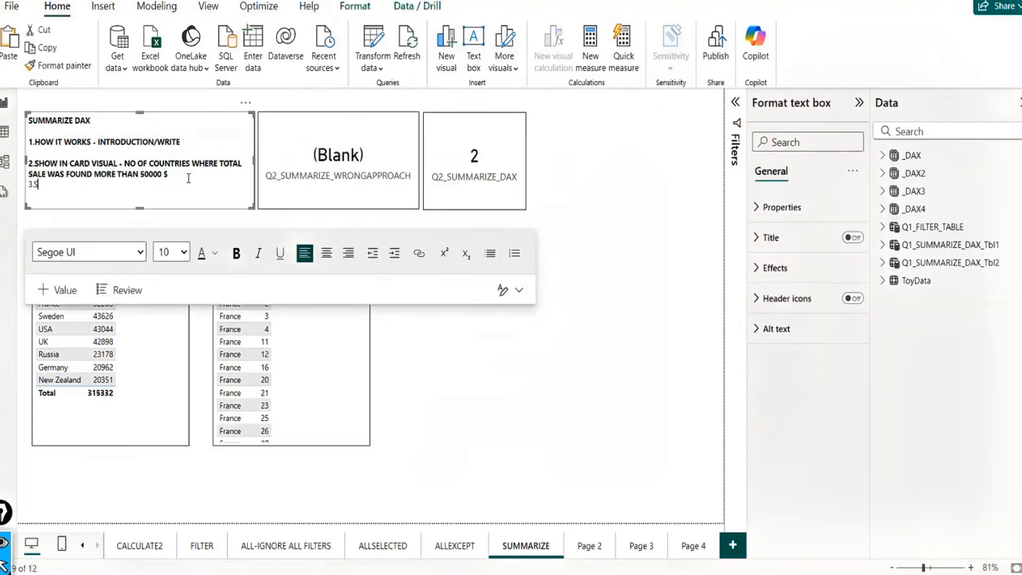
key(BackSpace)
text(Q2 -Can we do it wih)
key(BackSpace)
text(thout create)
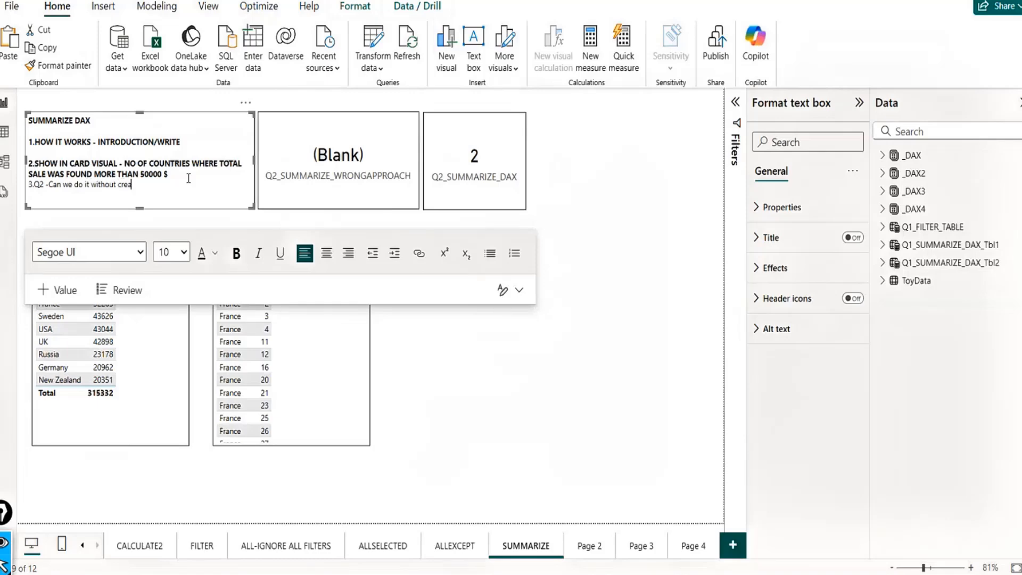
key(BackSpace)
text(ing t)
key(BackSpace)
key(BackSpace)
key(BackSpace)
key(BackSpace)
text(ng the sepreate ga)
key(BackSpace)
key(BackSpace)
key(BackSpace)
key(BackSpace)
key(BackSpace)
text(te table for summarize)
Change the word "seprate" in the third text box item to "seperate".
right_click(160, 187)
click(159, 184)
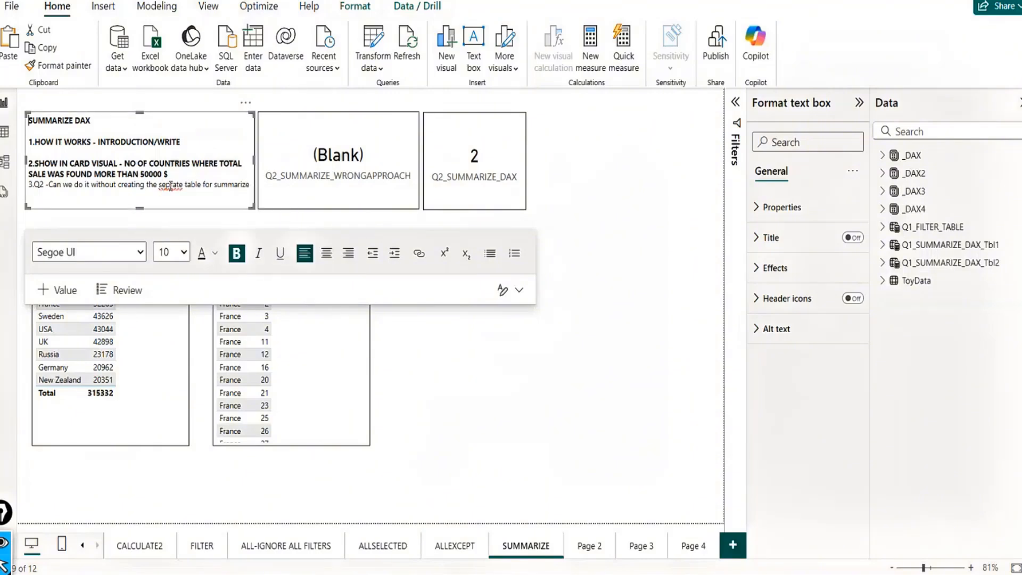
click(171, 186)
text(e)
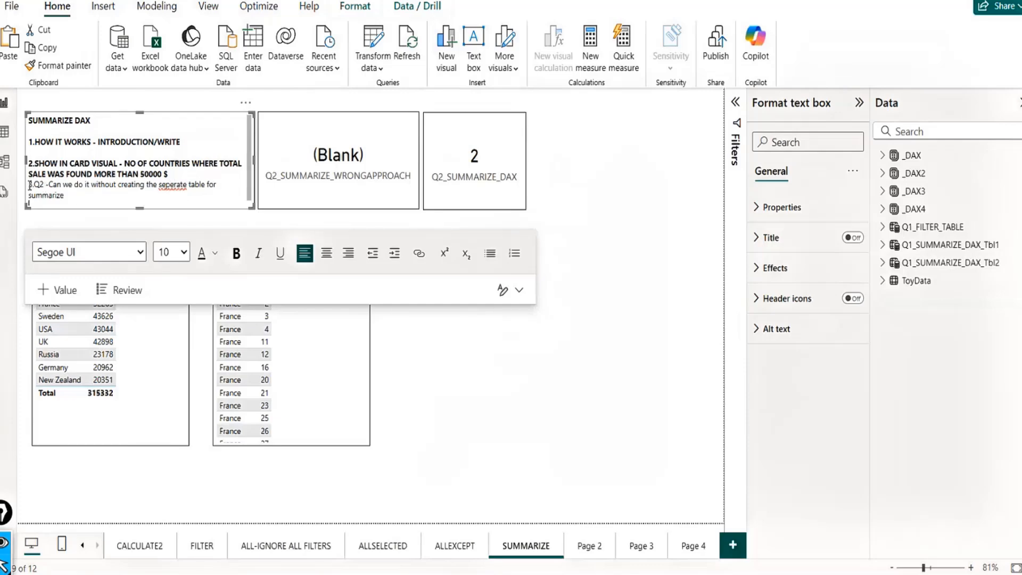
Make the third item in the SUMMARIZE DAX text box bold and leave text editing.
drag(30, 184, 64, 196)
click(236, 253)
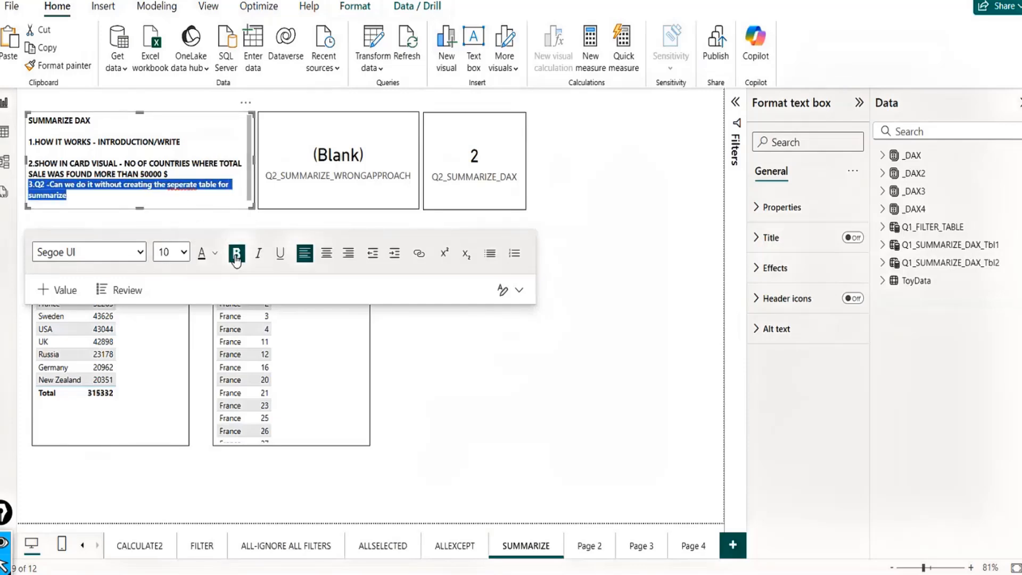
click(156, 201)
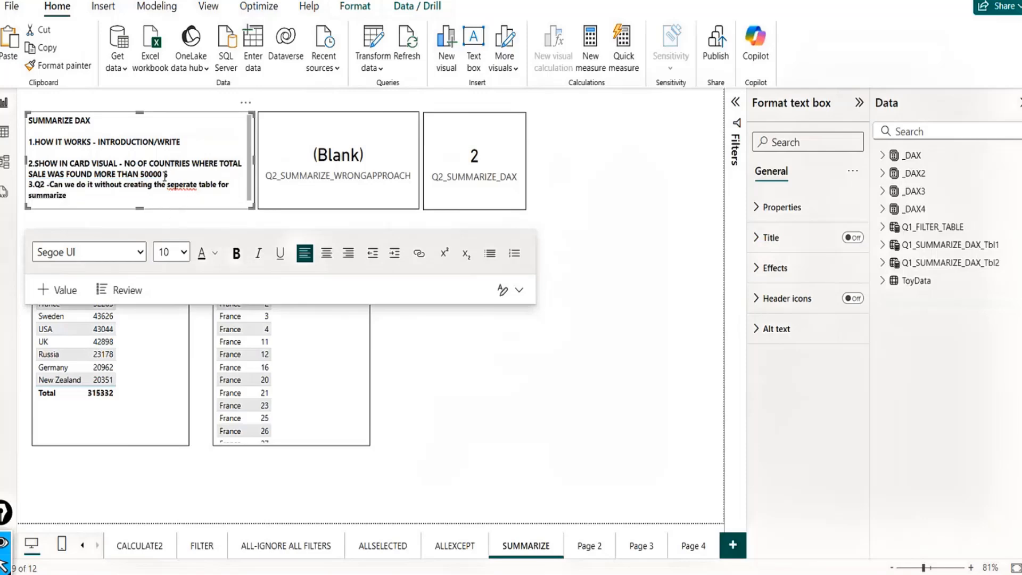
click(614, 175)
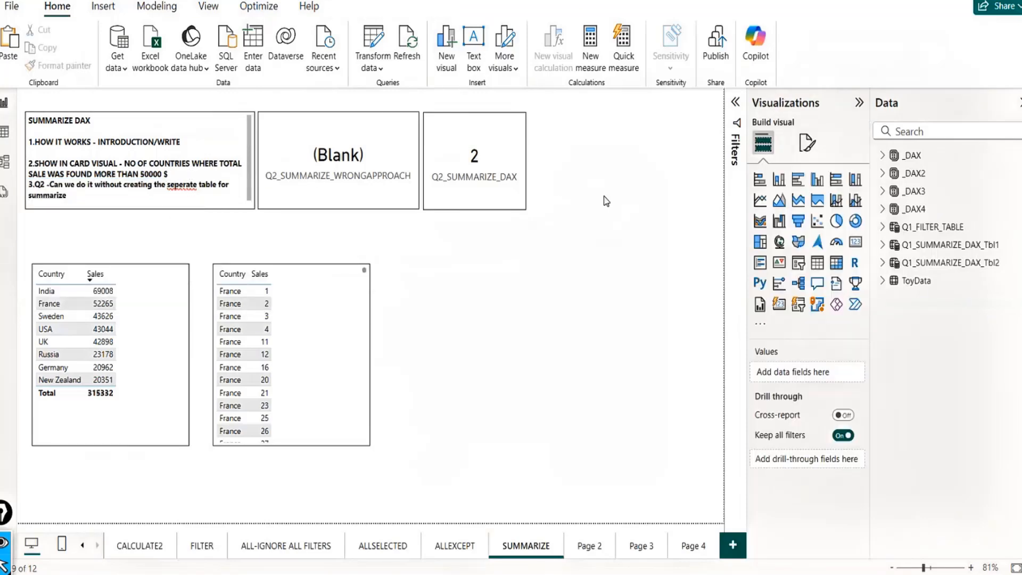
Expand the _DAX4 table and display the formula of its Q2_SUMMARIZE_DAX measure.
click(506, 180)
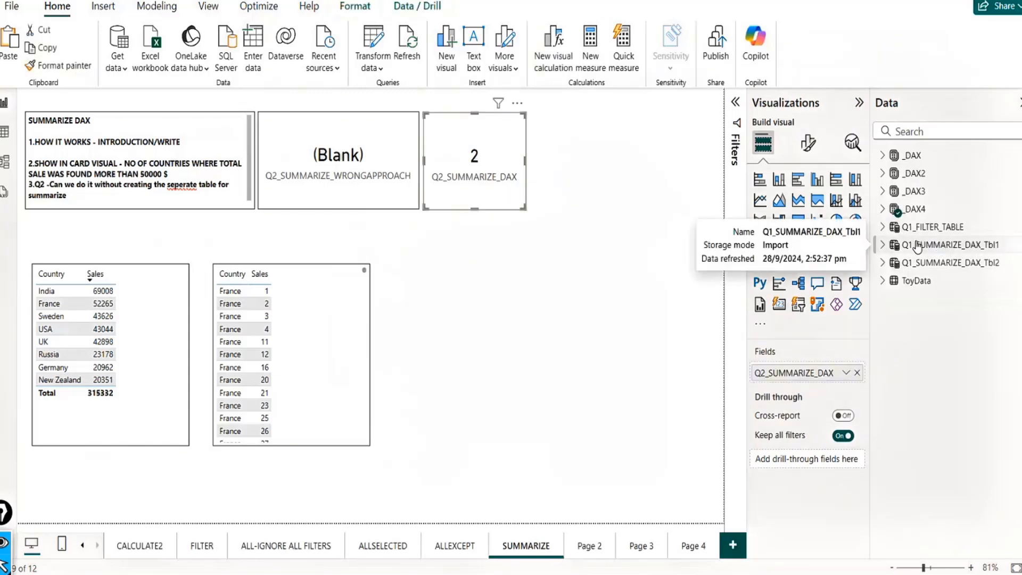
click(892, 212)
click(963, 227)
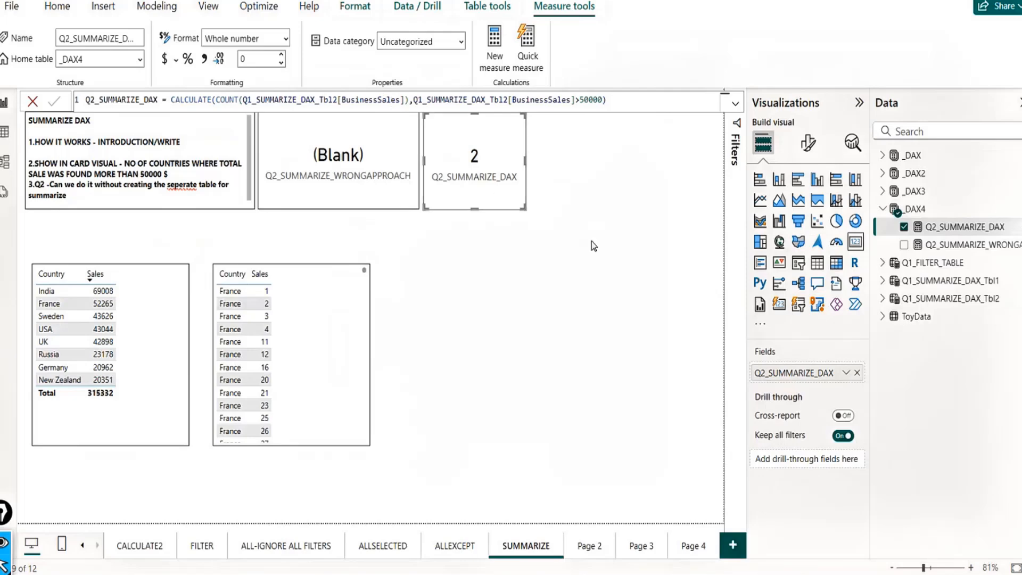
Create a new measure in the _DAX4 table and name it Q3_SUMMARIZE_DAX in its formula.
click(494, 50)
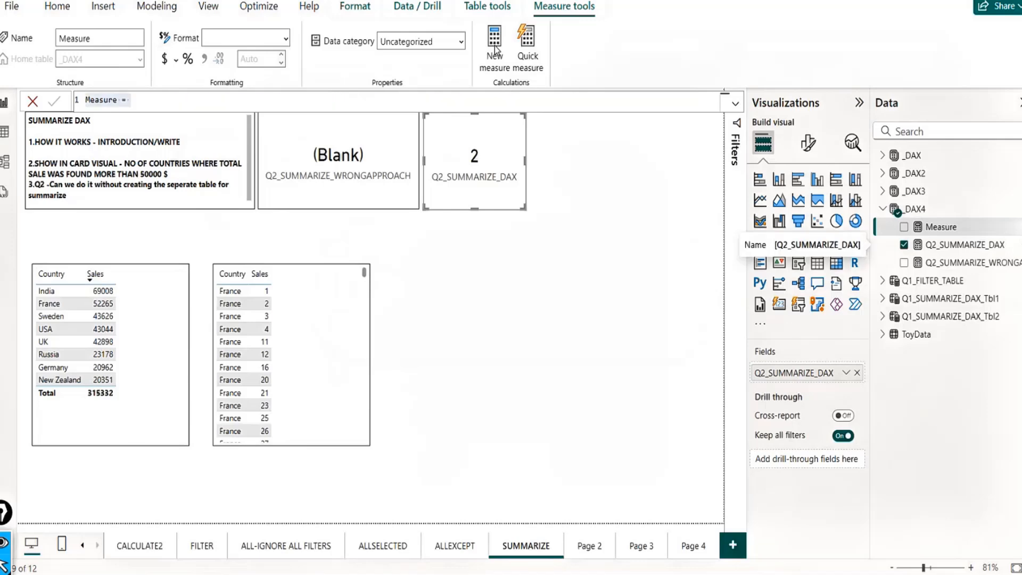
click(136, 100)
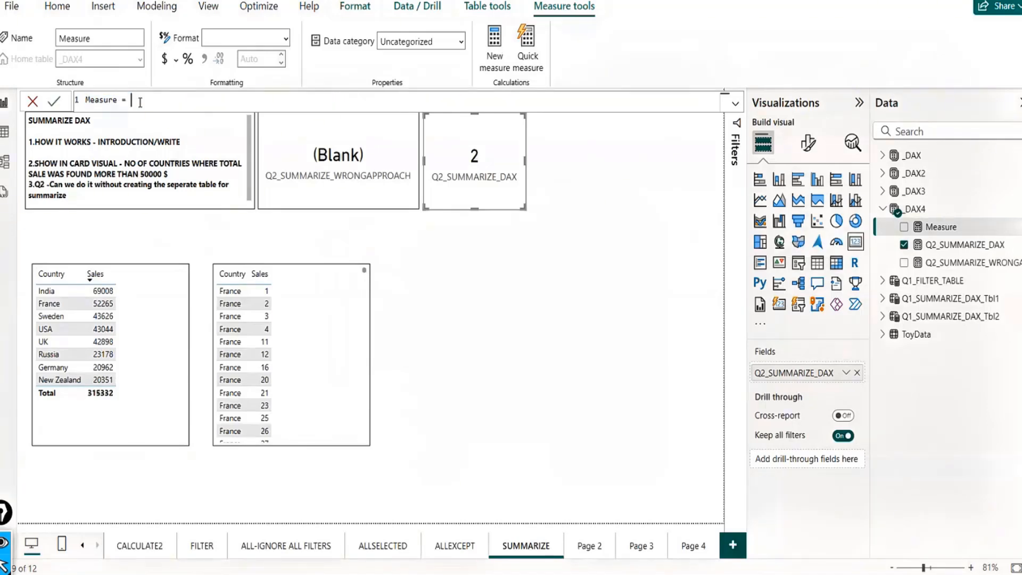
double_click(101, 99)
text(q)
key(BackSpace)
text(Q3_Summari)
key(BackSpace)
key(BackSpace)
key(BackSpace)
key(BackSpace)
key(BackSpace)
key(BackSpace)
key(BackSpace)
text(SUMMARIZE_DAX)
Begin the measure's formula with CALCULATE(COUNT(ToyData), as the expression to evaluate.
click(197, 100)
text(CAL)
key(Tab)
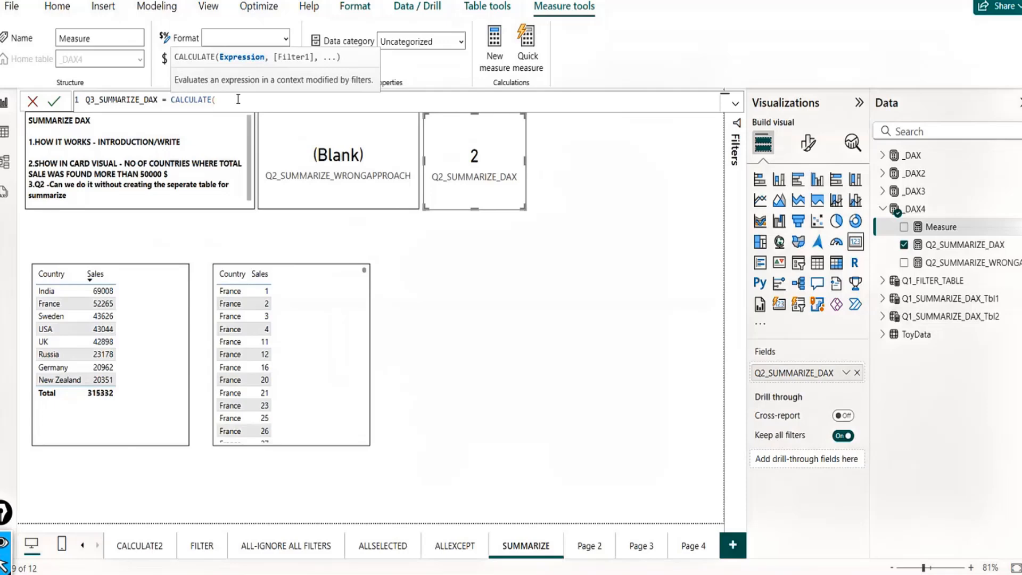
text(COUN)
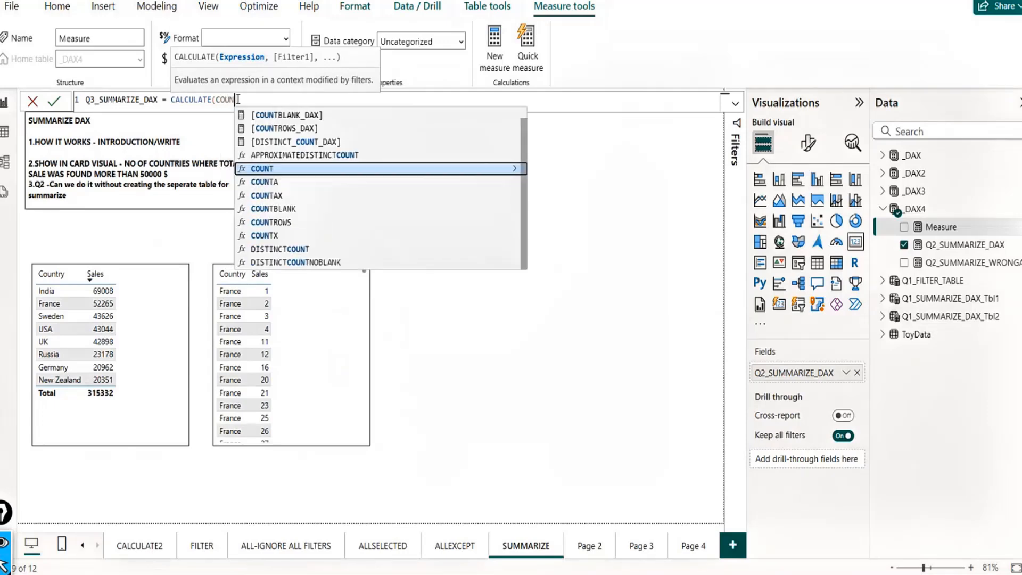
text(T(TOY)
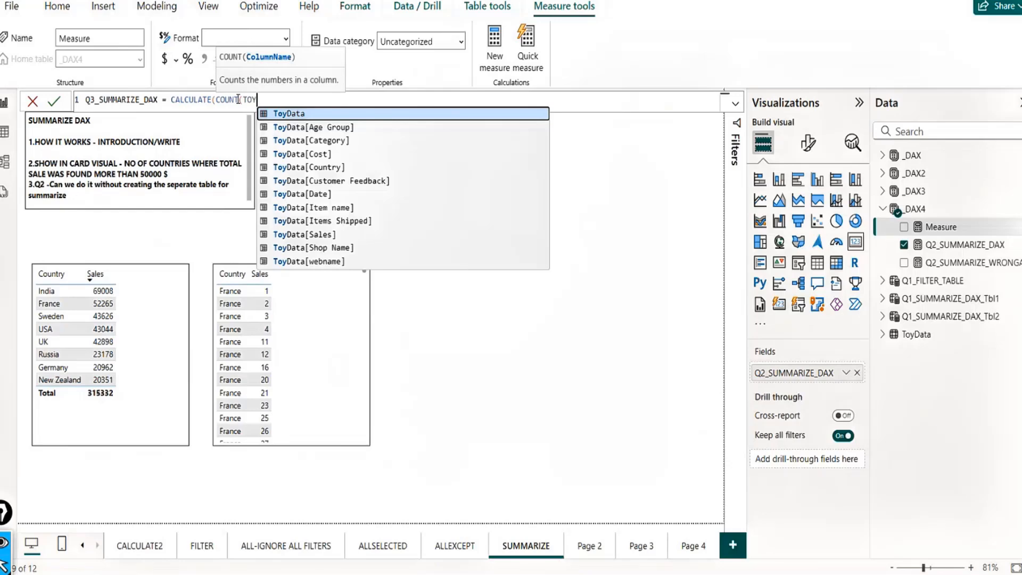
key(Tab)
text(),)
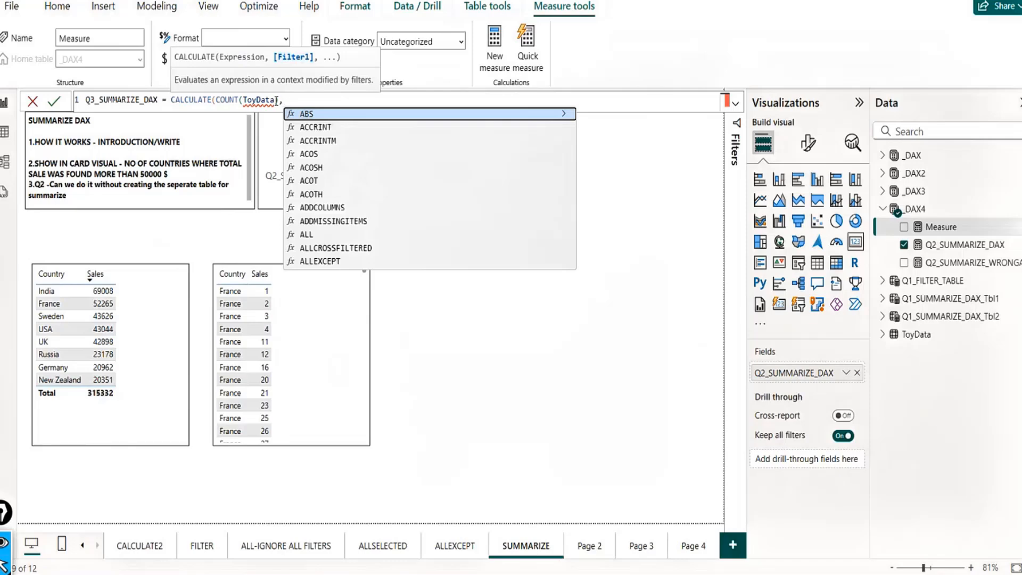
Change the COUNT argument to ToyData[Sales] and close it, ready for CALCULATE's filter argument.
key(Escape)
key(BackSpace)
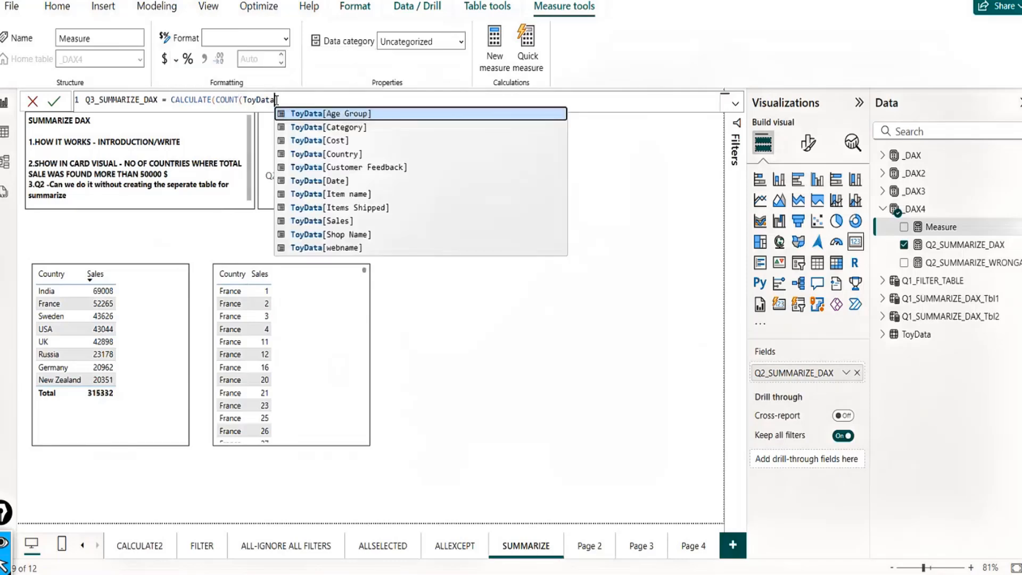
key(Down)
key(Down)
key(Down)
key(Down)
key(Down)
key(Down)
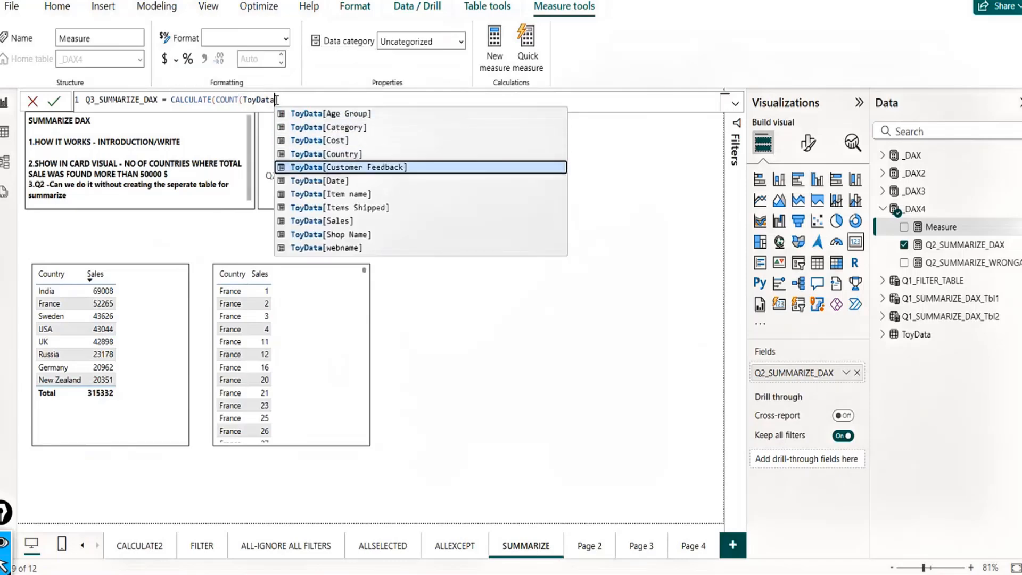
key(Up)
key(Down)
key(Down)
key(Down)
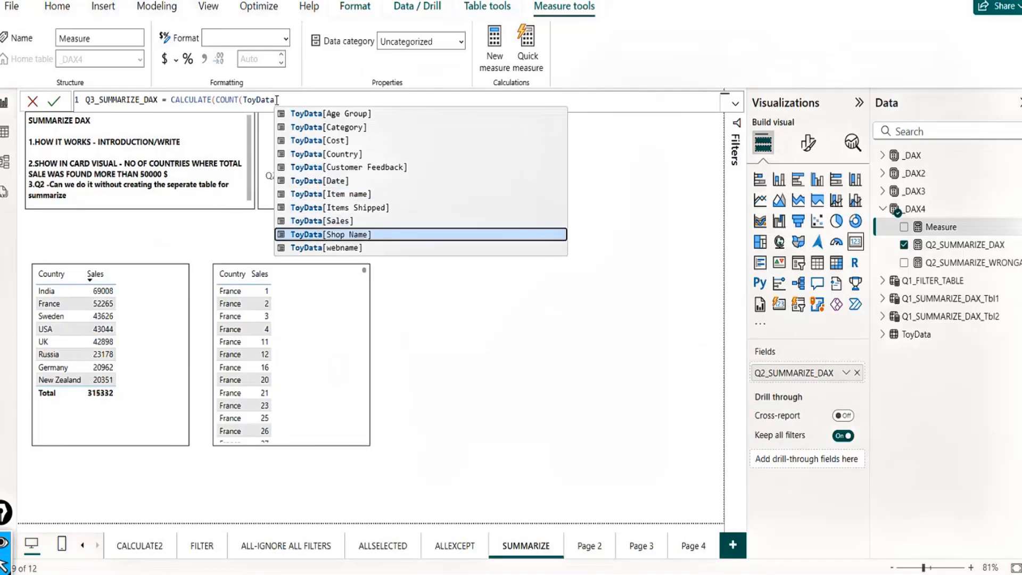
key(Tab)
text(,)
key(BackSpace)
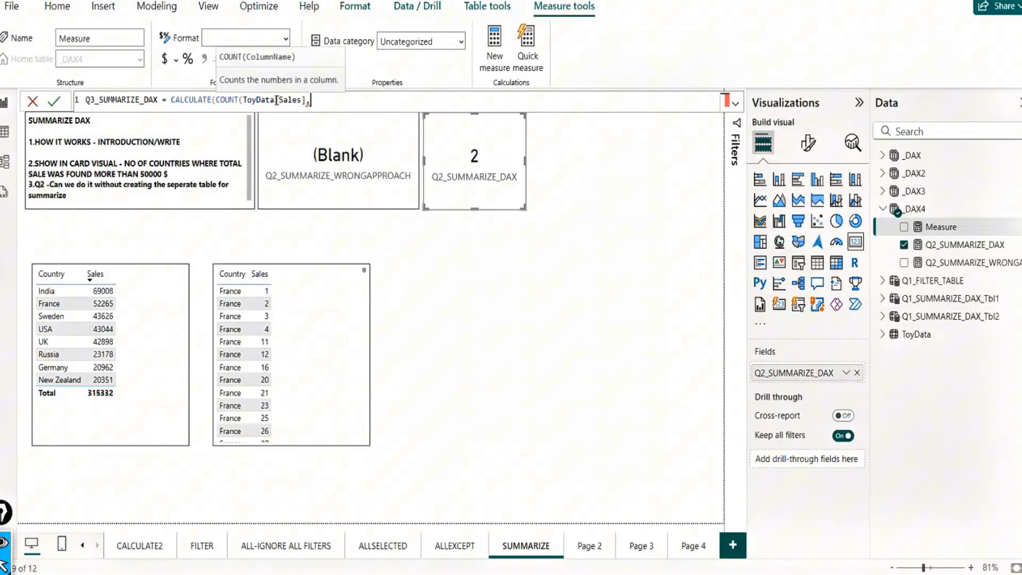
text(),)
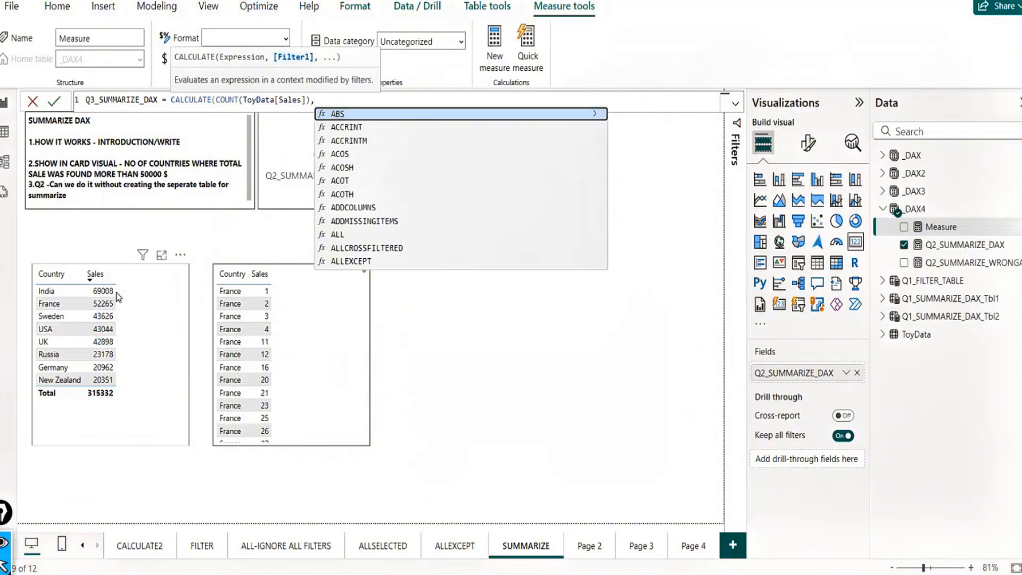
Add SUMMARIZE as CALCULATE's filter argument, using the ToyData table grouped by ToyData[Country].
text(SUMM)
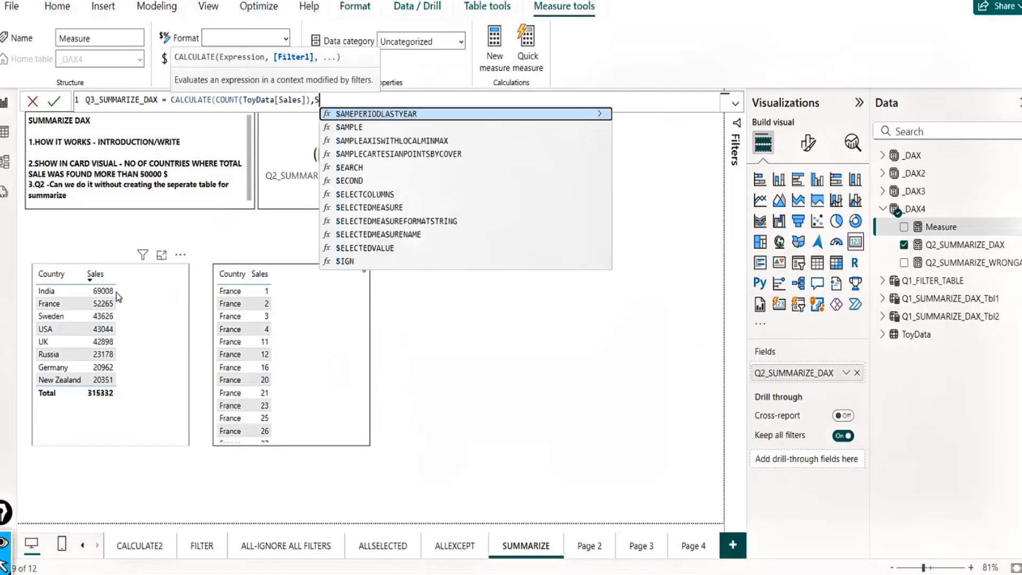
key(Tab)
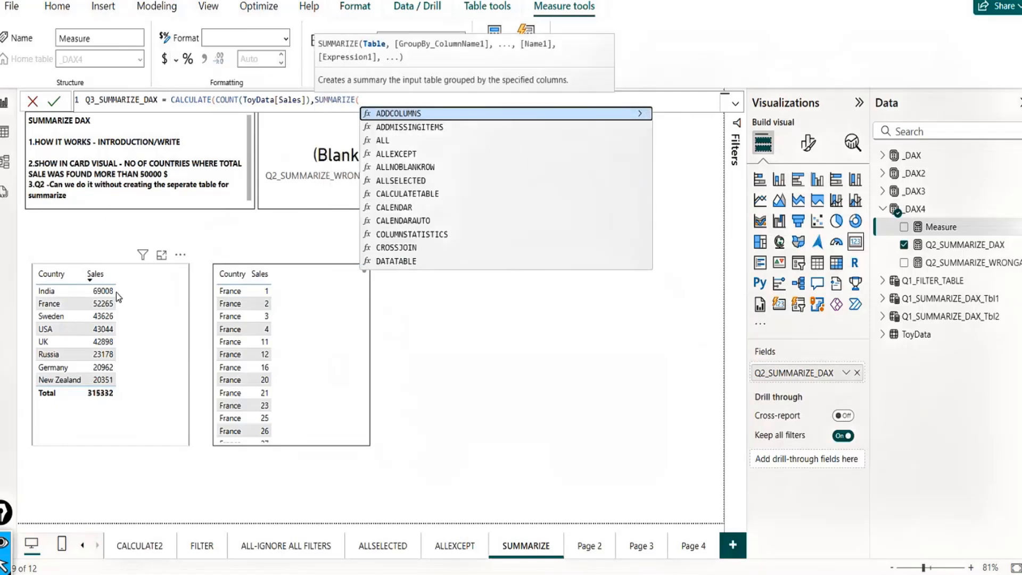
text(ToyData,)
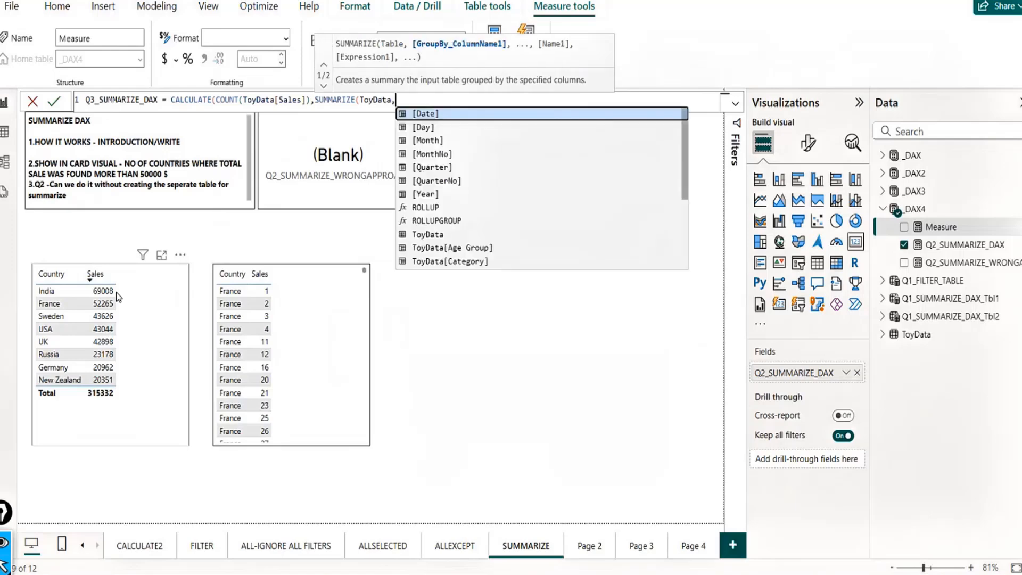
text(COUN)
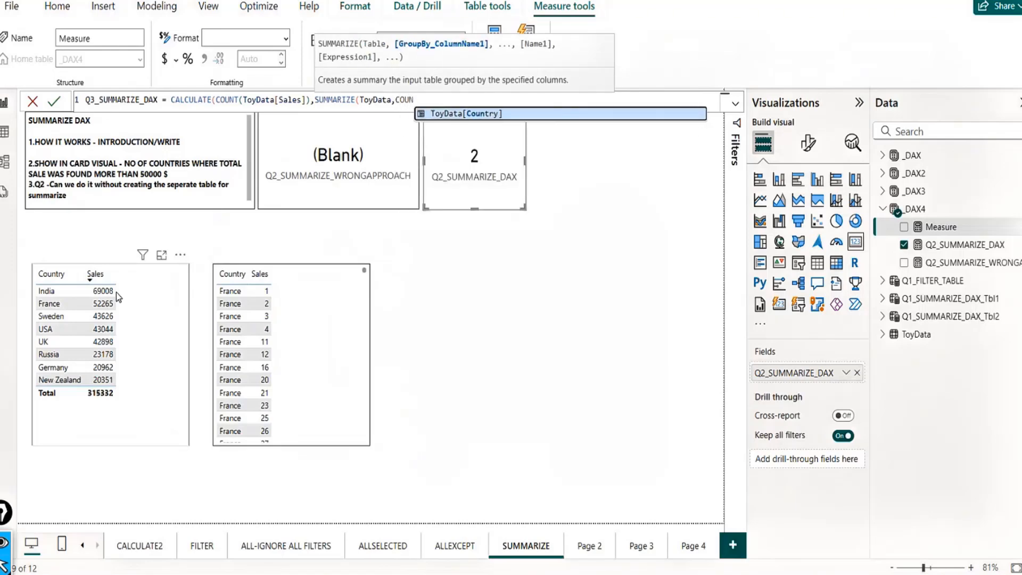
key(Tab)
text(,)
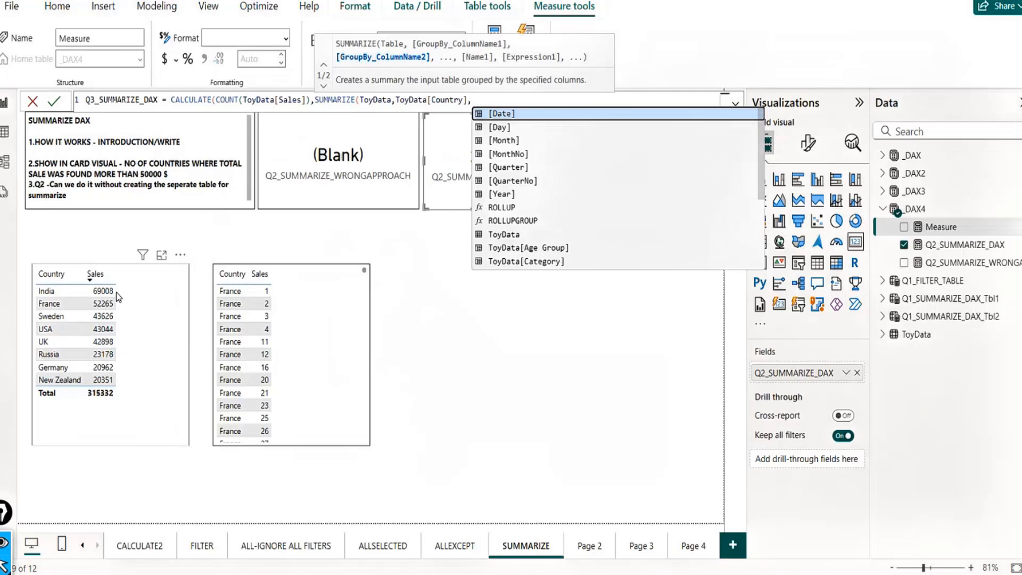
Name the summarized column "MYTOTALSALES" in the SUMMARIZE function.
text(")
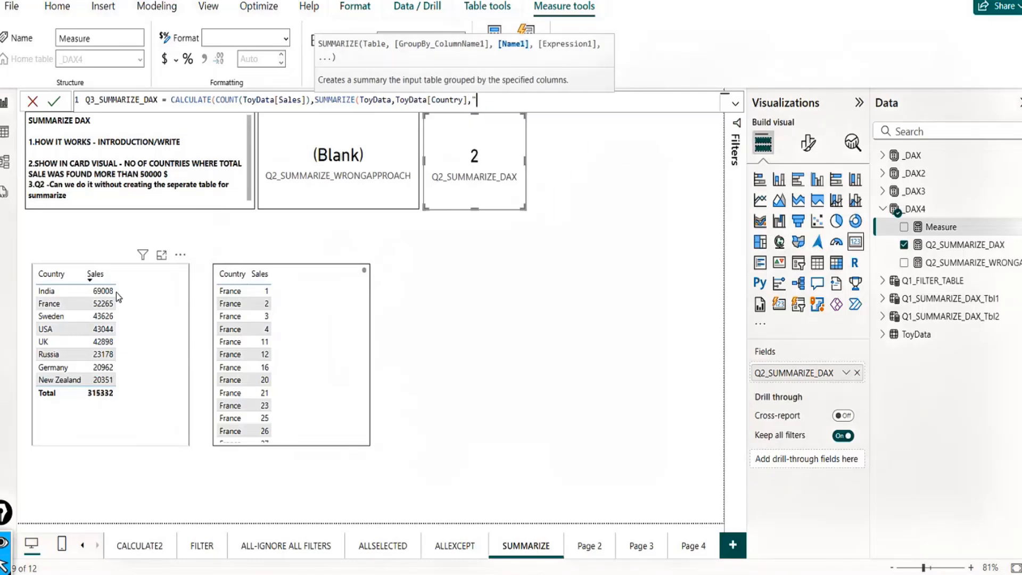
text(TOTALSALES)
click(495, 101)
double_click(495, 101)
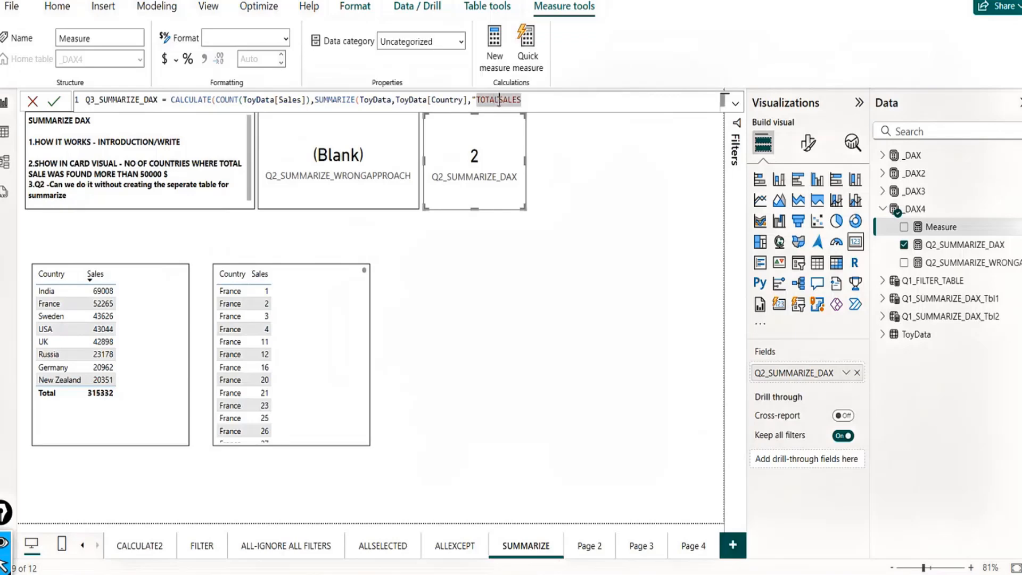
click(499, 101)
key(BackSpace)
key(BackSpace)
key(BackSpace)
key(BackSpace)
key(BackSpace)
text(MYTOTAL)
click(559, 102)
text(",)
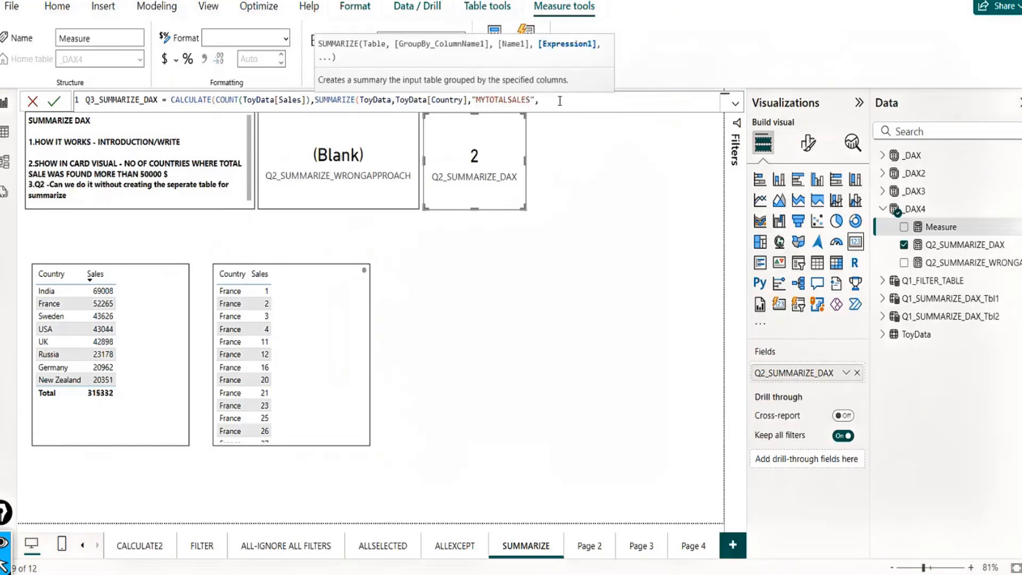
Enter SUM(ToyData[Sales]) as the expression for the MYTOTALSALES column.
text(SUM)
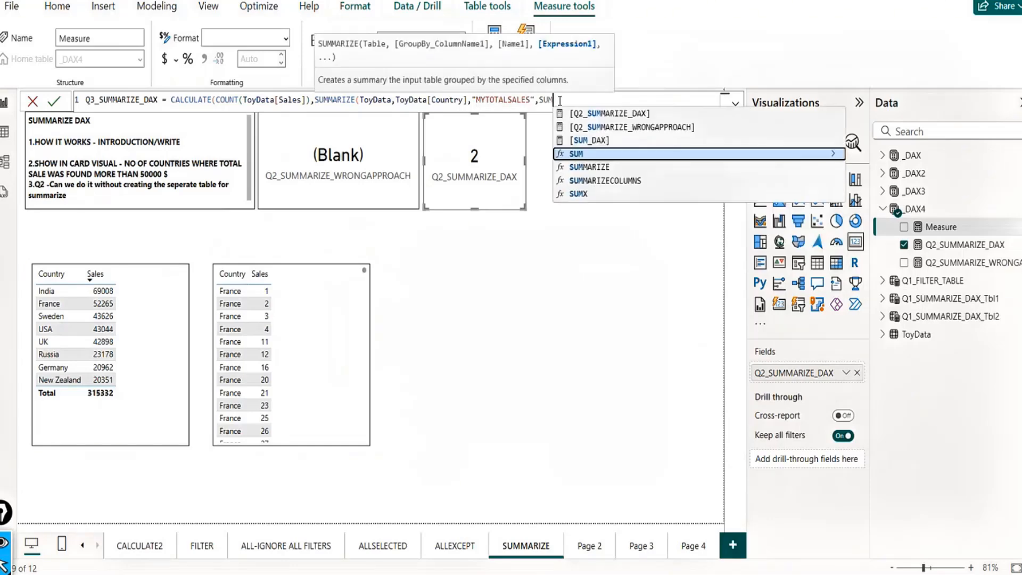
text(()
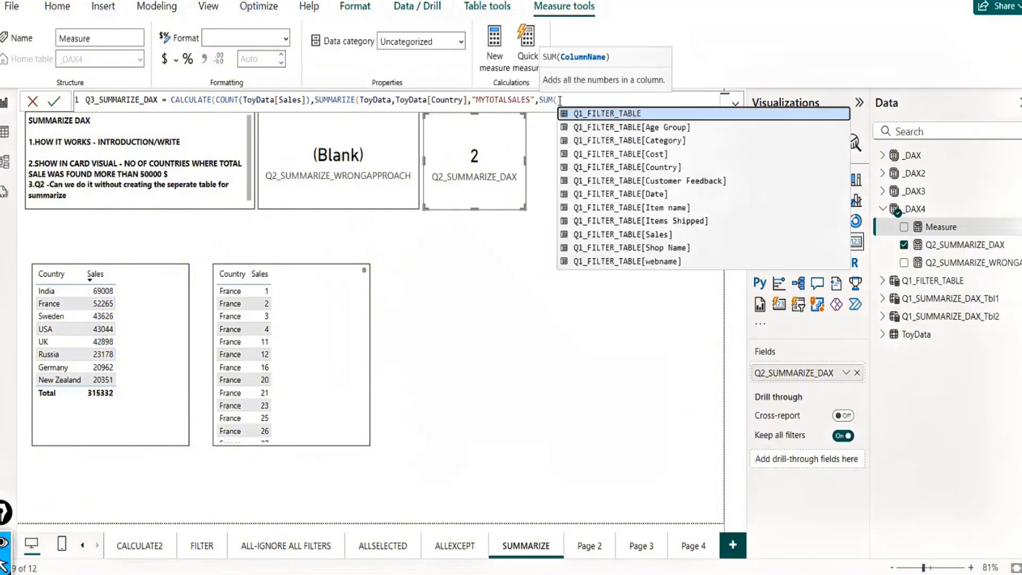
text(SALES)
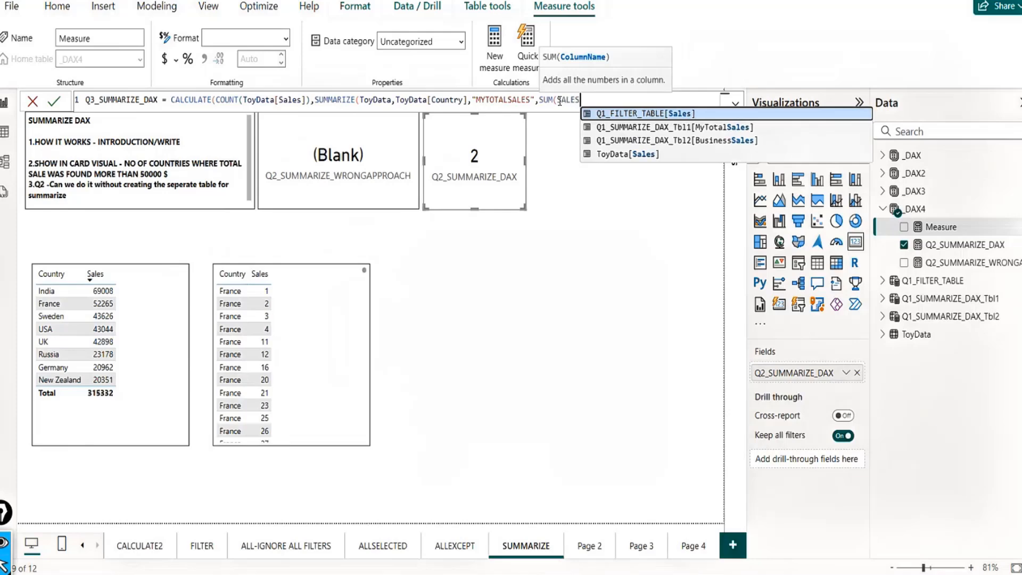
click(616, 154)
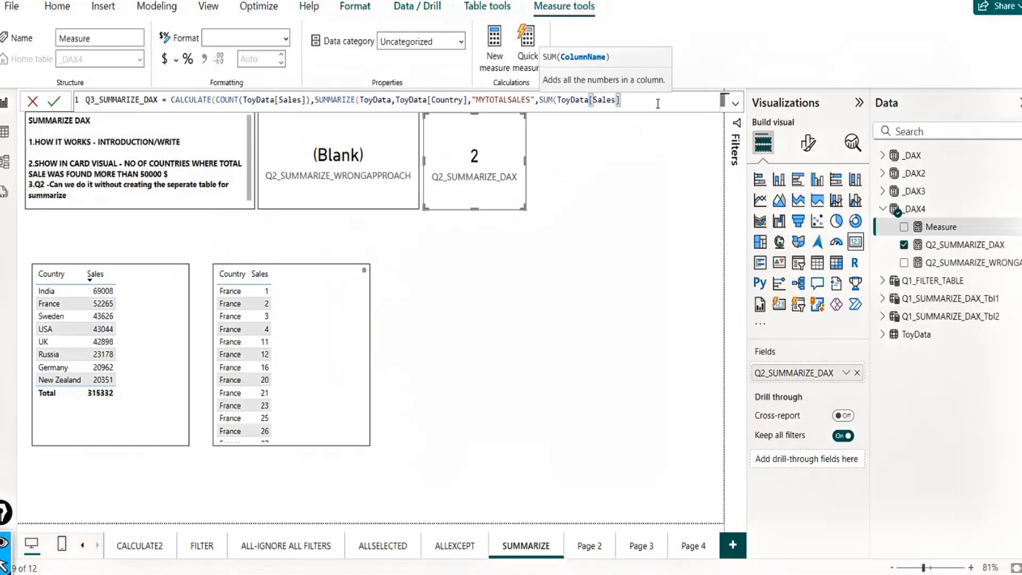
text())
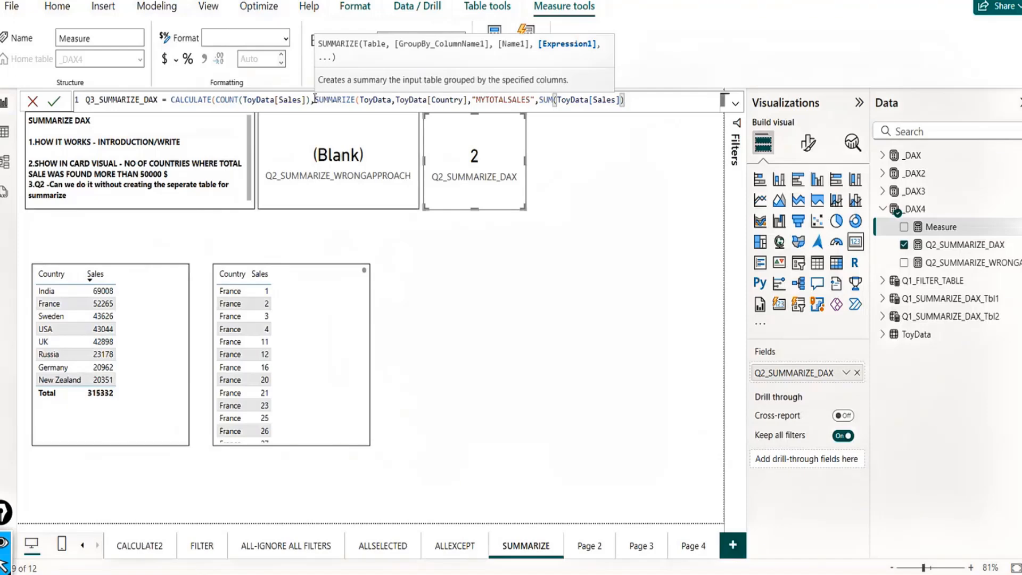
Insert FILTER( directly before SUMMARIZE so the summarized table becomes its first argument.
double_click(315, 100)
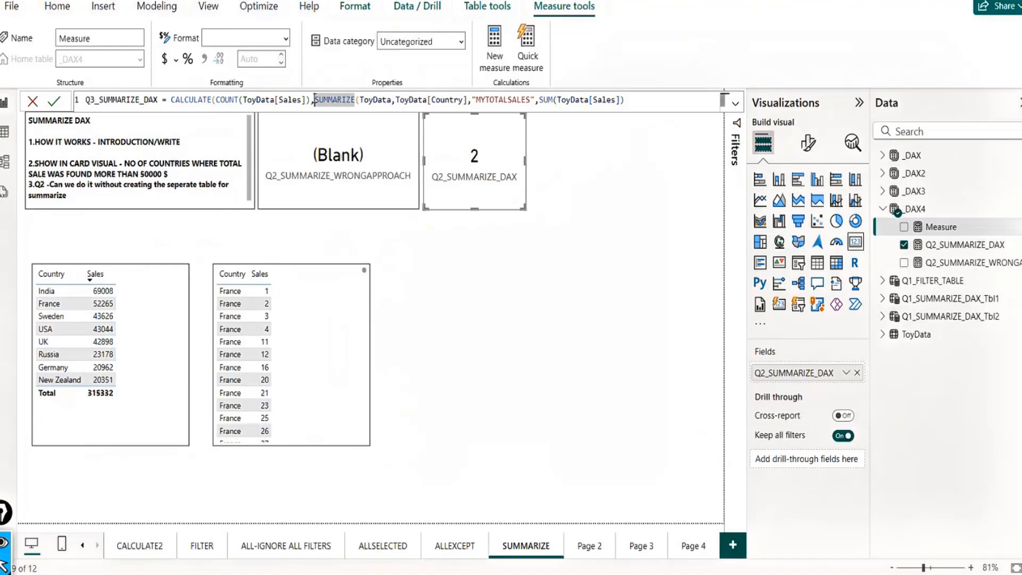
click(315, 100)
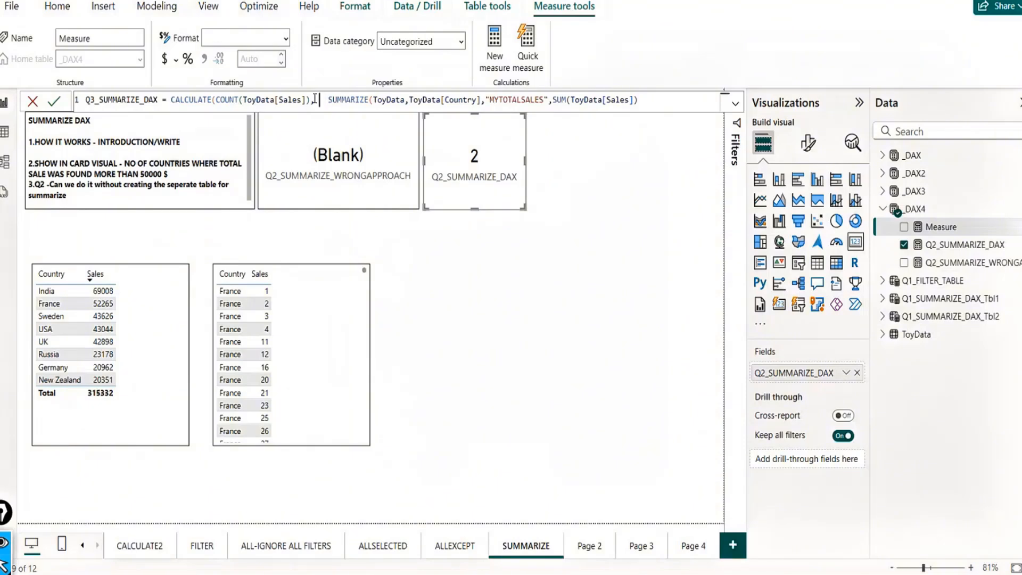
text(FILTER()
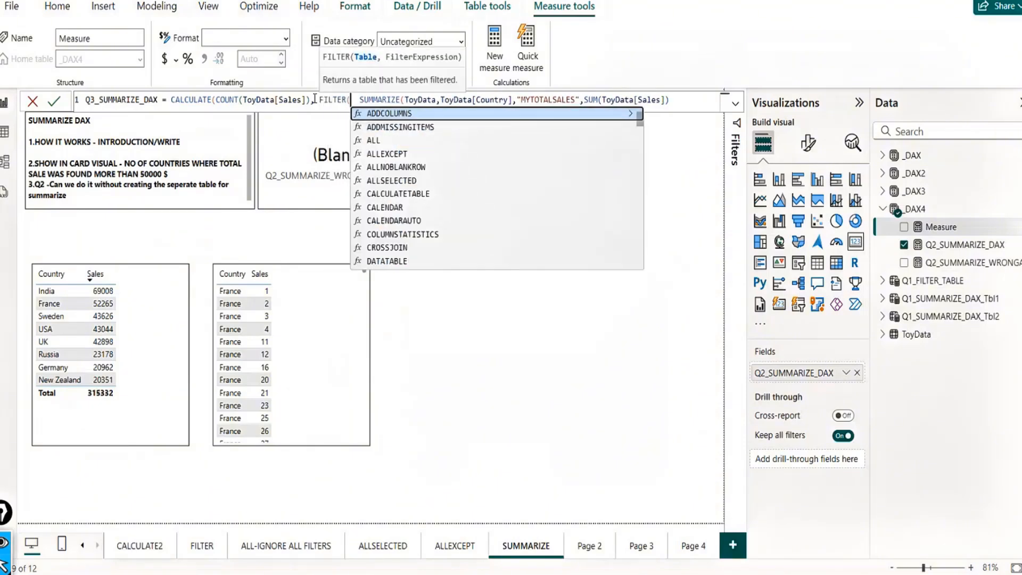
click(362, 100)
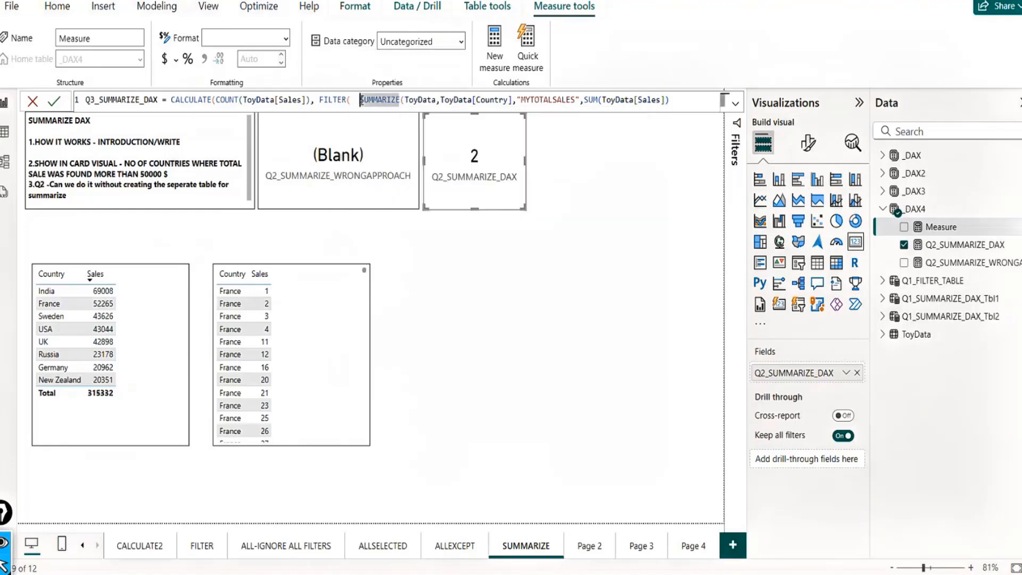
key(BackSpace)
key(BackSpace)
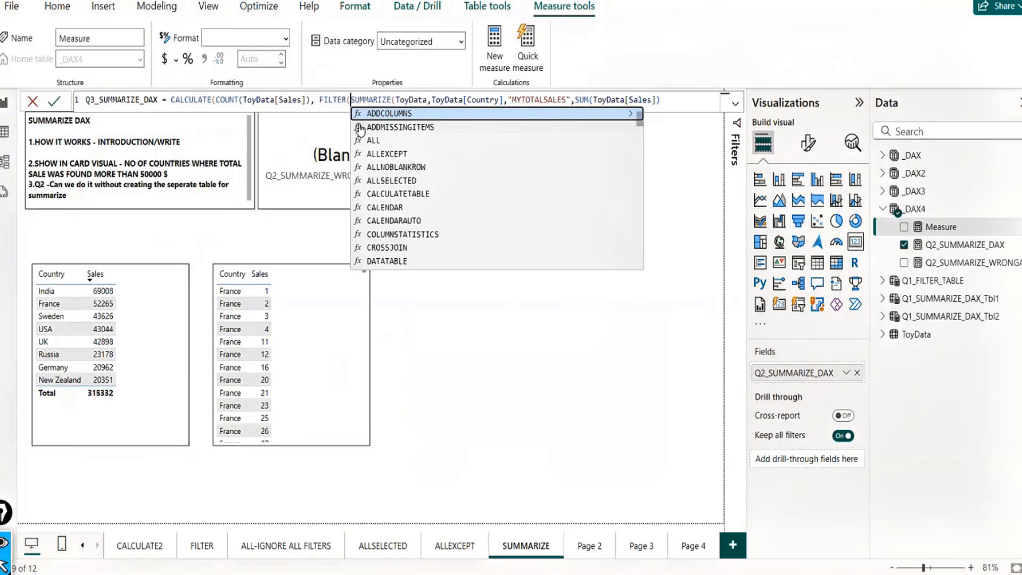
Close the SUMMARIZE function after the SUM expression and add a comma for FILTER's condition.
click(671, 101)
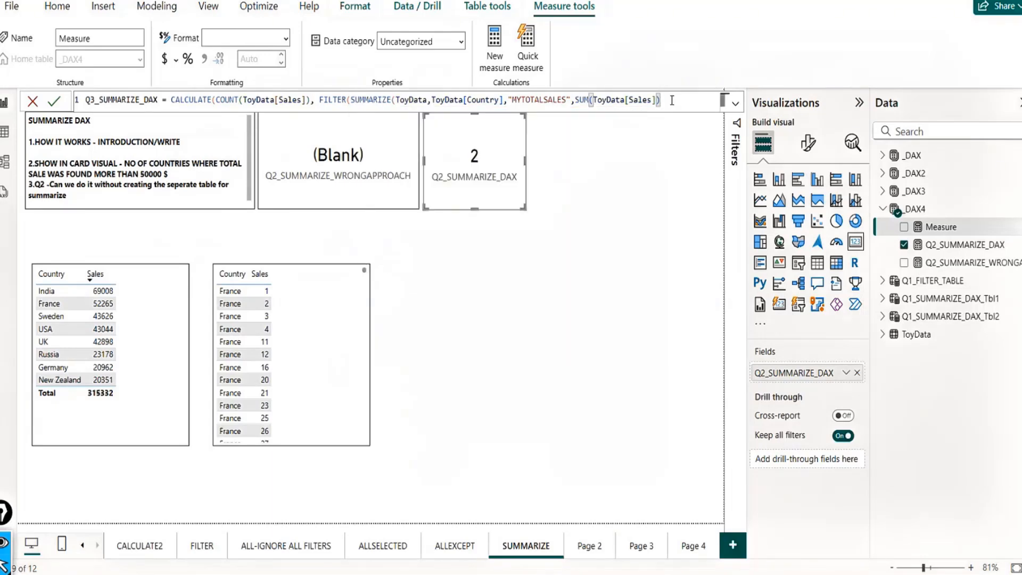
text(,)
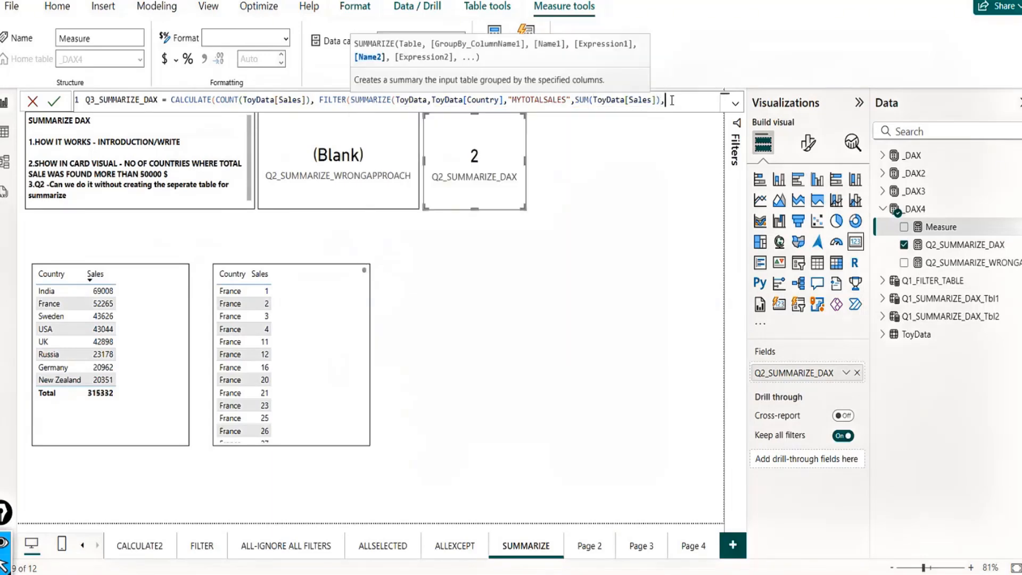
key(BackSpace)
text())
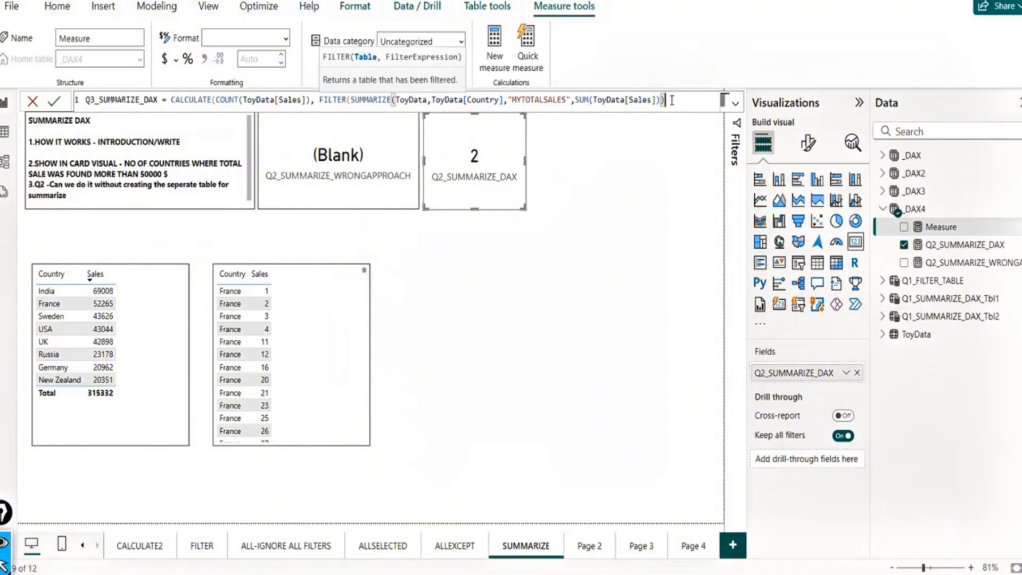
text(,)
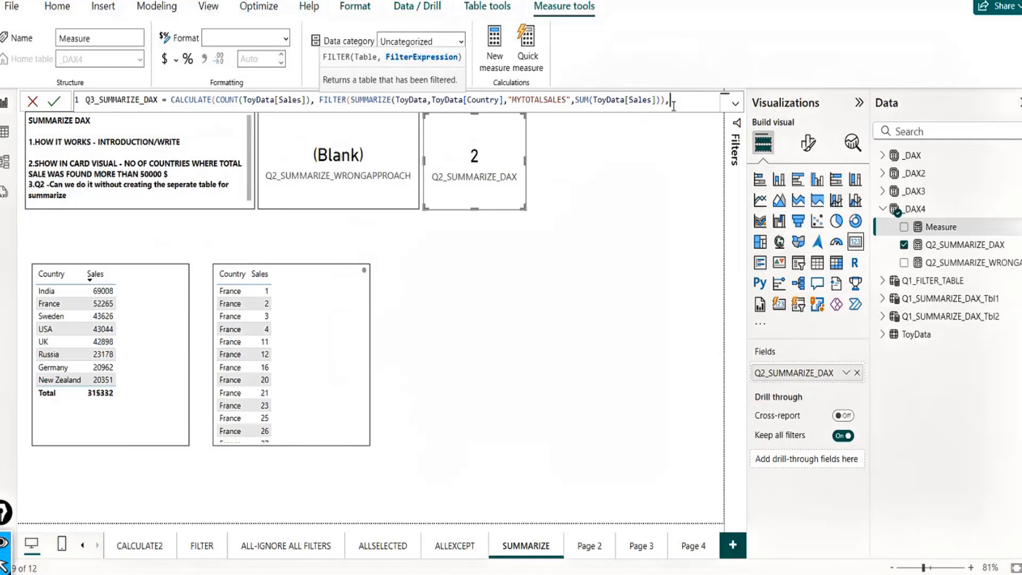
Reference the summarized [MYTOTALSALES] column at the start of FILTER's condition.
text(MY)
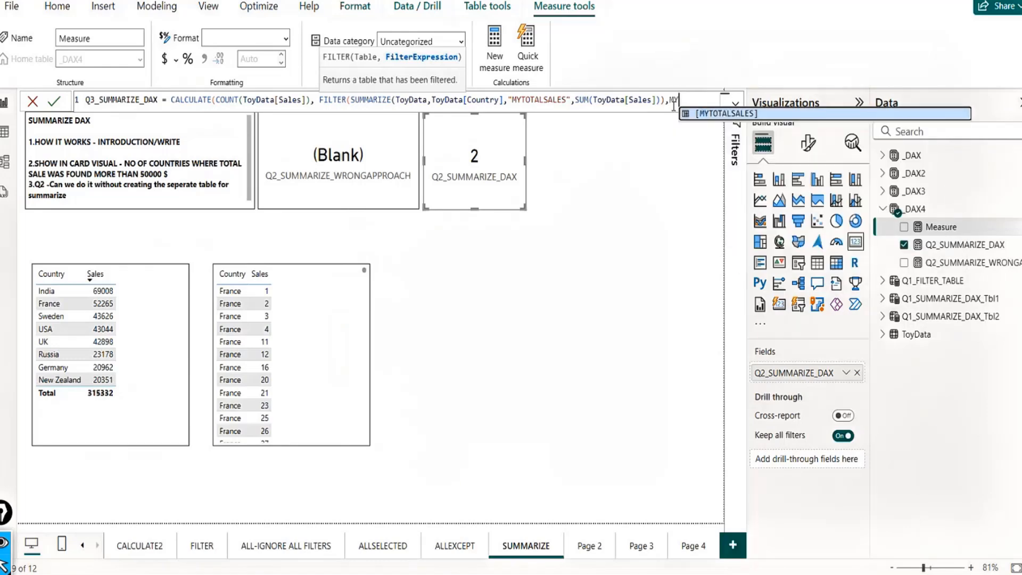
key(BackSpace)
key(BackSpace)
text(TOY)
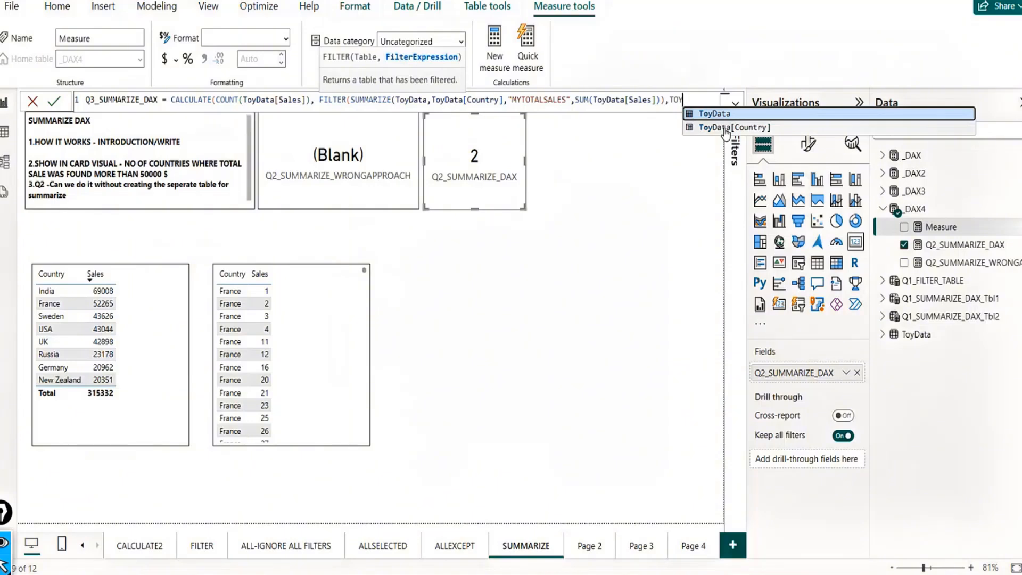
key(BackSpace)
key(BackSpace)
key(BackSpace)
text(MY)
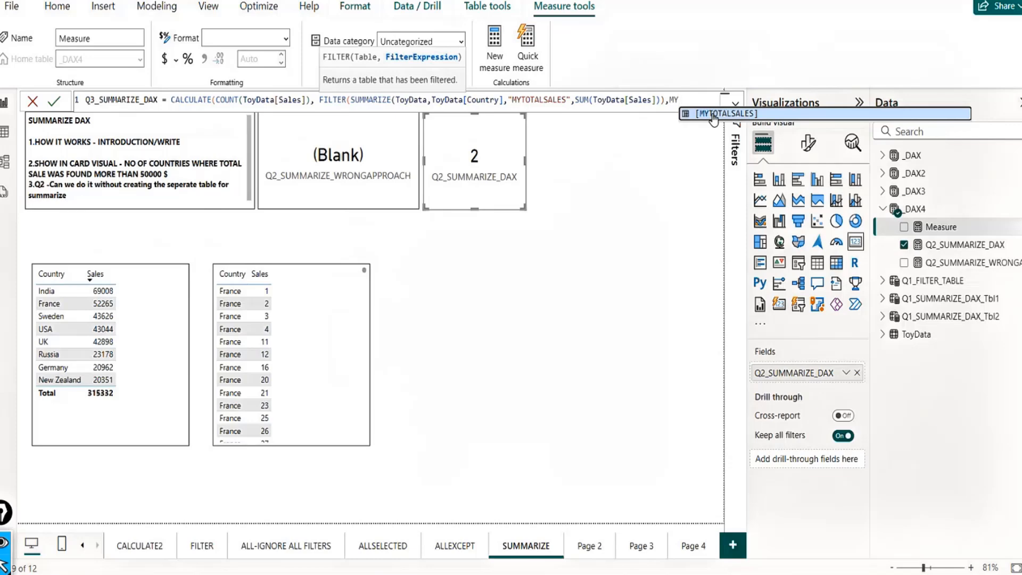
click(712, 116)
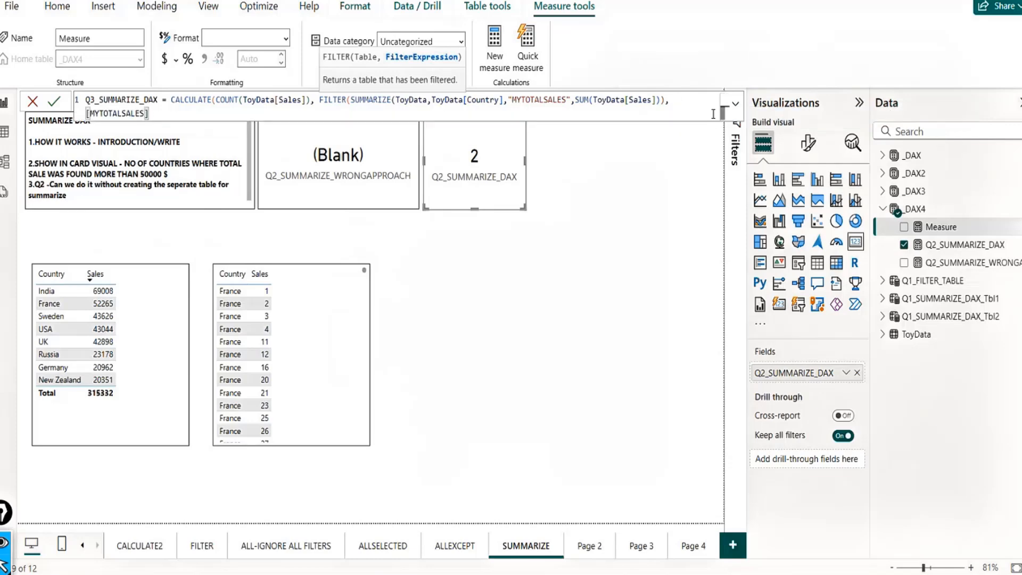
Complete the condition with >50000, close the FILTER and CALCULATE functions, and commit the Q3_SUMMARIZE_DAX measure.
text(>50000)
text())
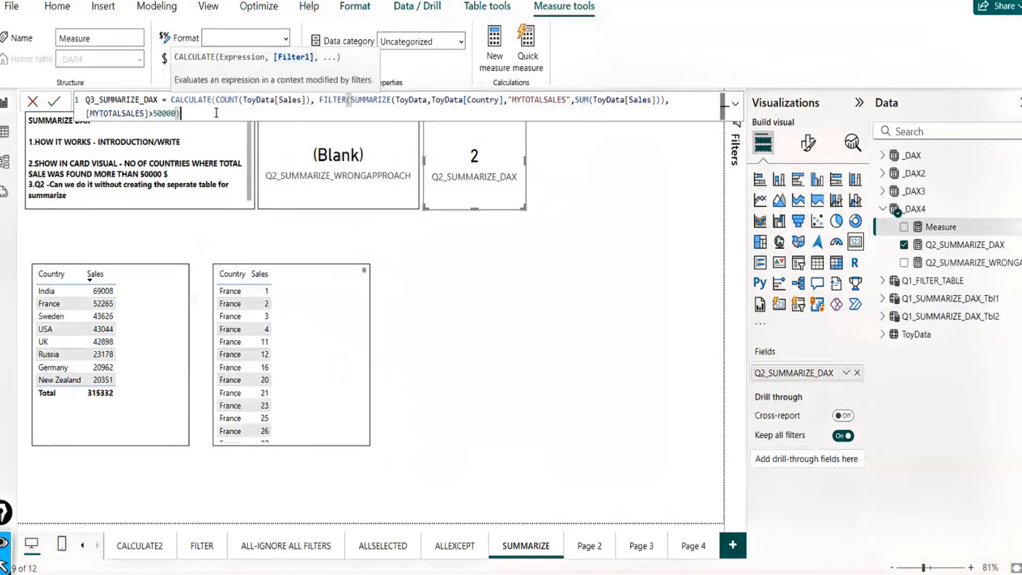
text())
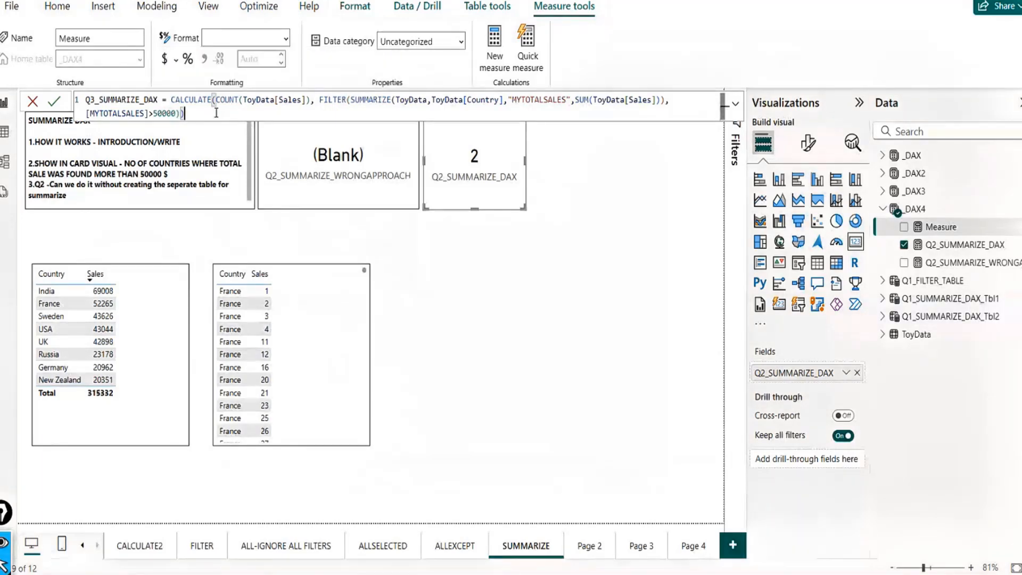
click(54, 101)
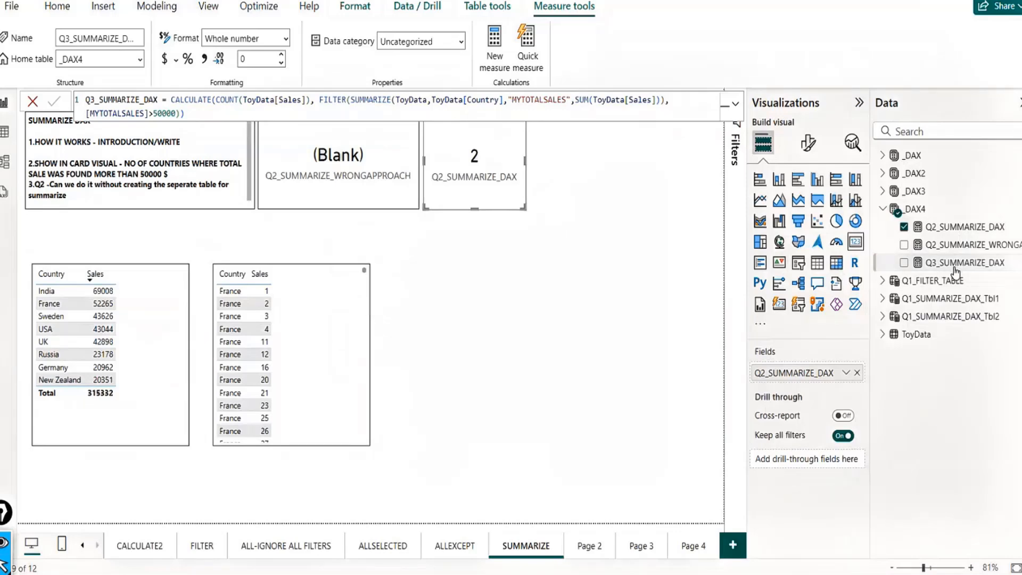
Show Q3_SUMMARIZE_DAX in a card visual, placed beside the Q2_SUMMARIZE_DAX card and resized to be narrower and shorter.
drag(953, 269, 600, 249)
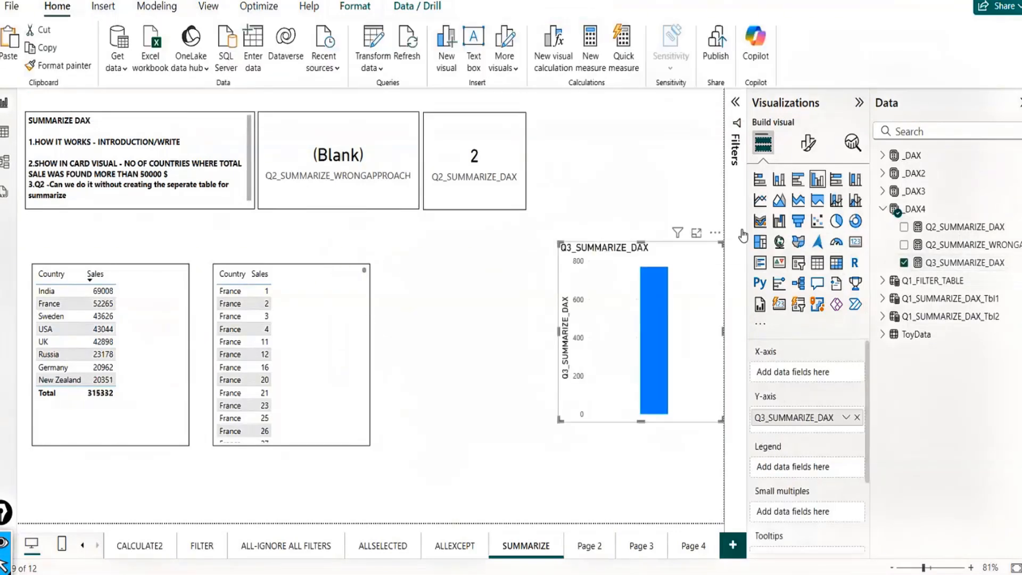
click(855, 242)
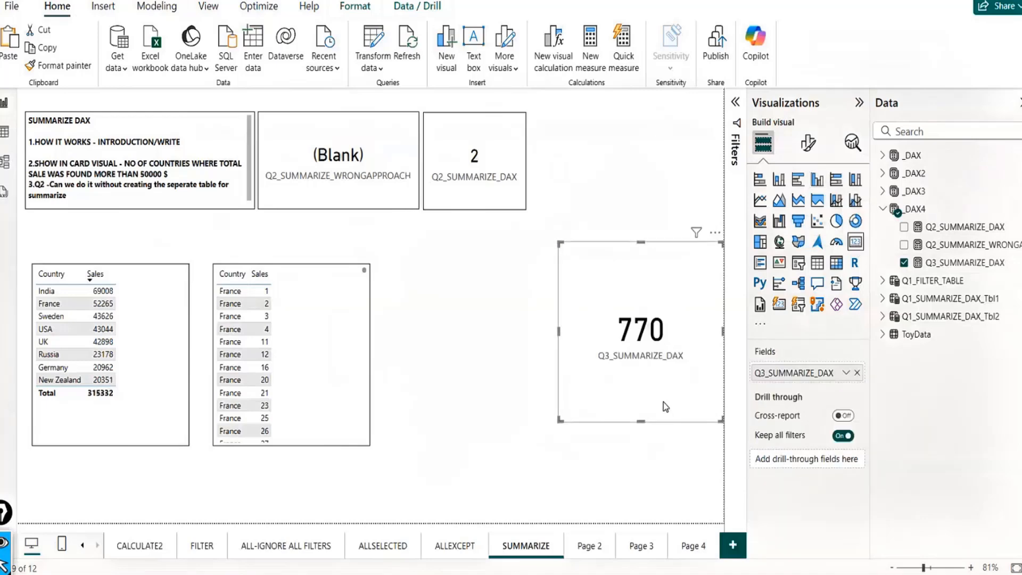
drag(663, 401, 612, 210)
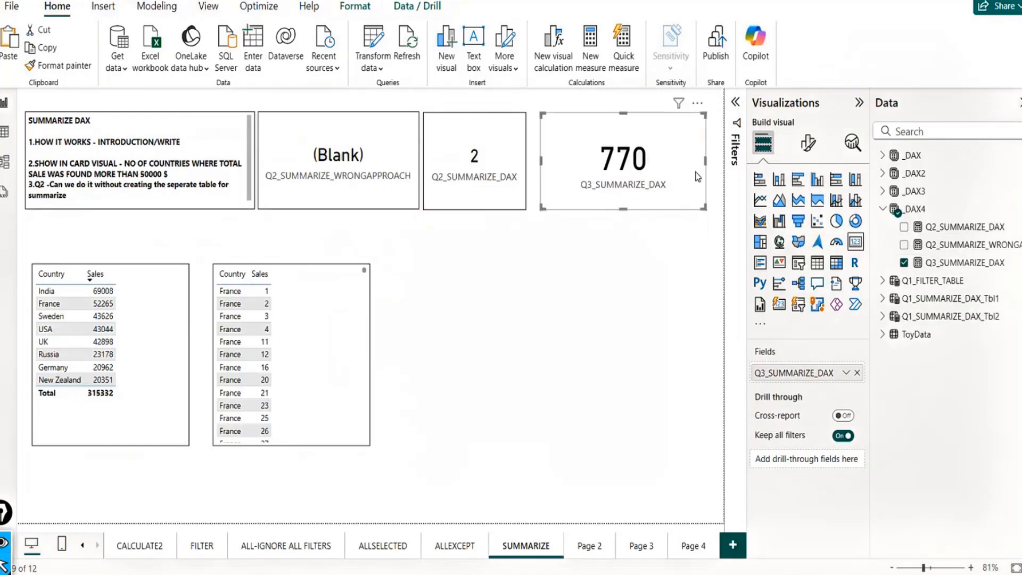
drag(705, 161, 658, 166)
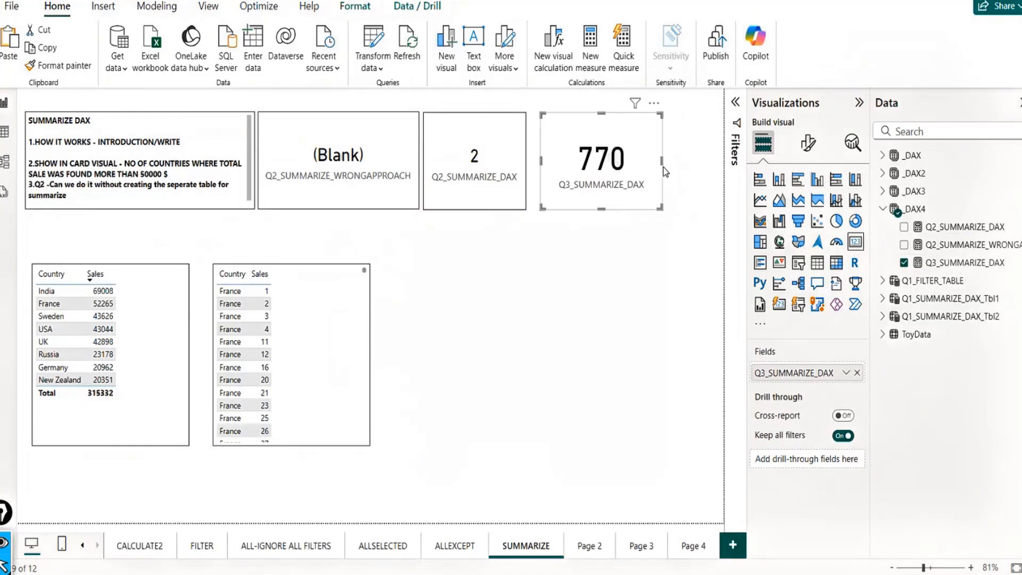
Open the Q3_SUMMARIZE_DAX formula and examine its COUNT argument and FILTER expression.
click(951, 262)
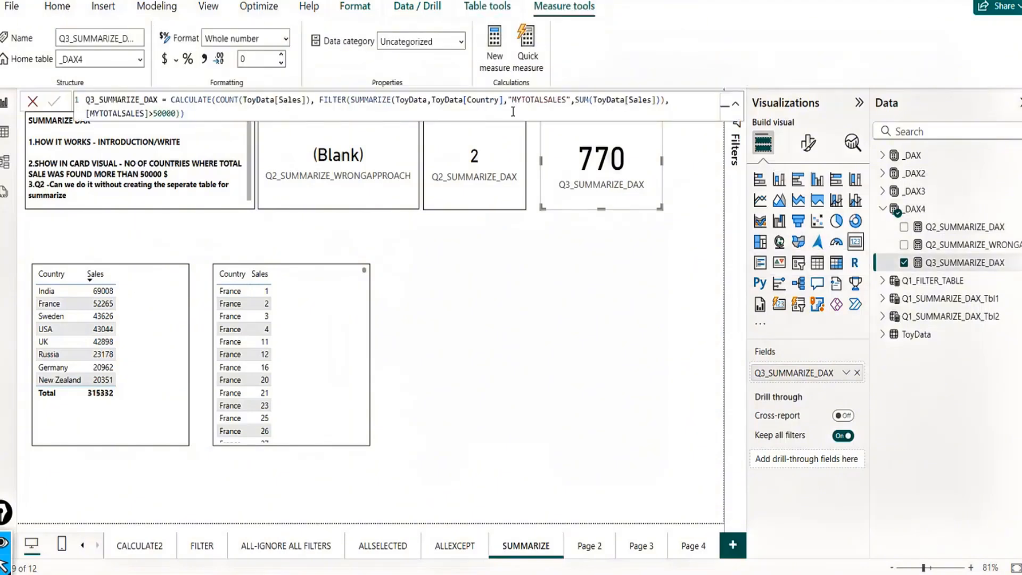
click(267, 101)
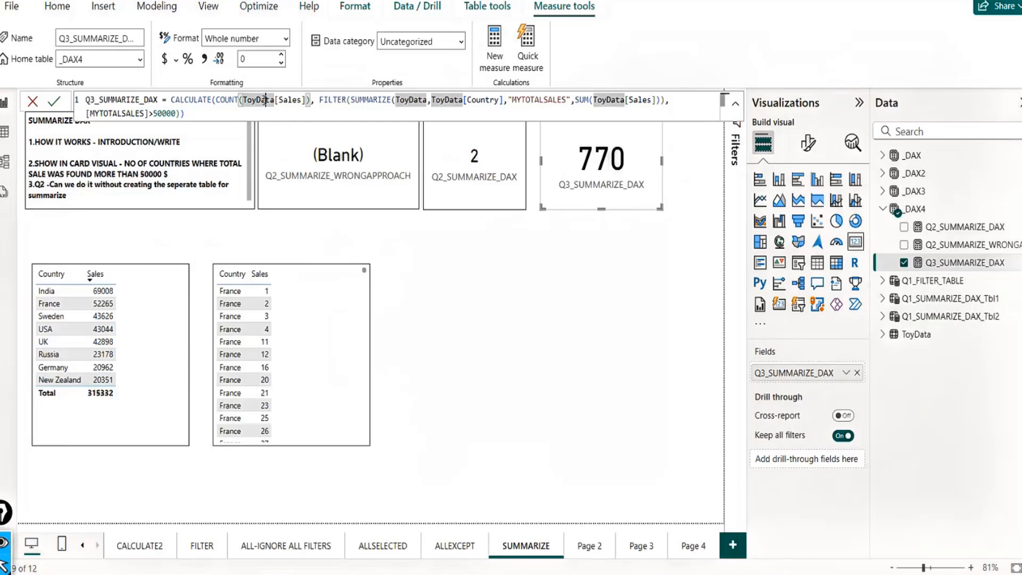
click(319, 100)
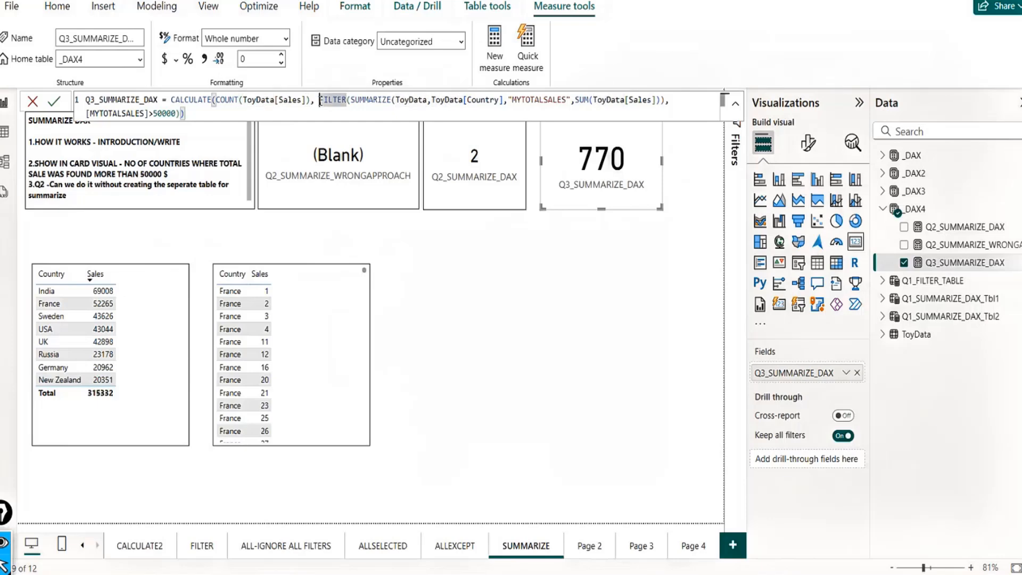
shift+click(206, 115)
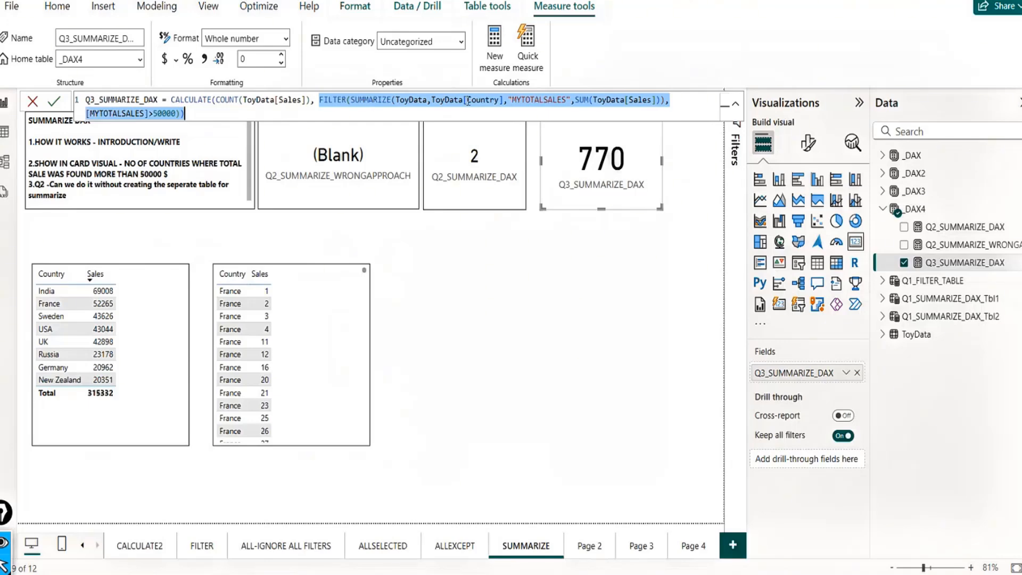
Try to replace ToyData[Sales] inside COUNT with the summarized MYTOTALSALES column.
click(294, 101)
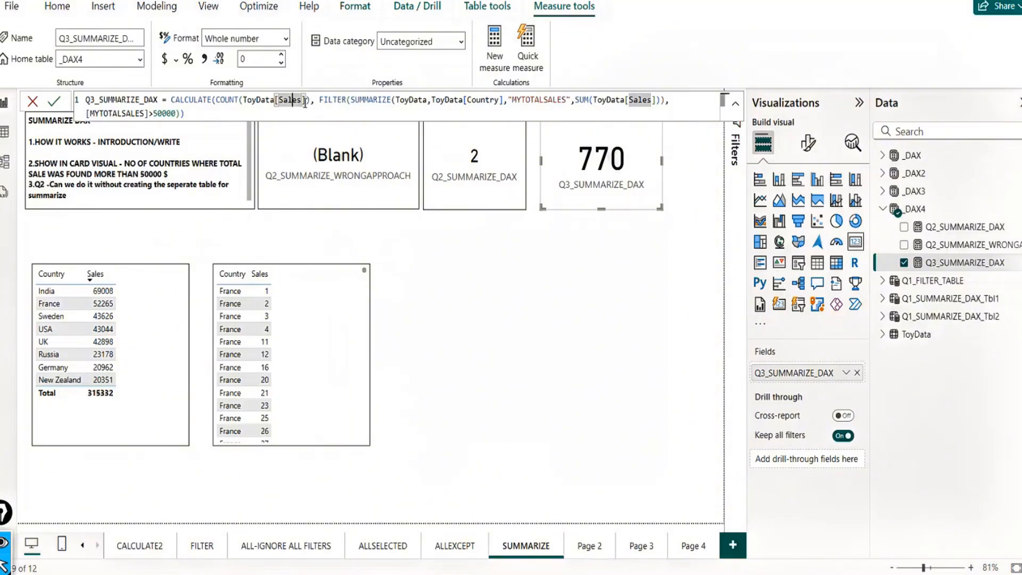
click(305, 101)
click(307, 101)
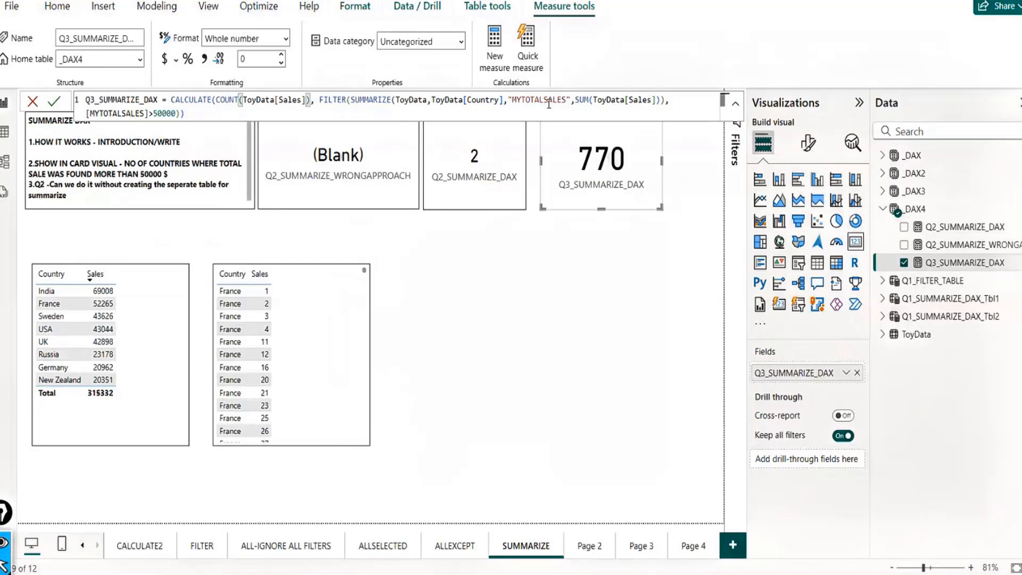
key(BackSpace)
key(BackSpace)
key(BackSpace)
key(BackSpace)
key(BackSpace)
key(BackSpace)
key(BackSpace)
key(BackSpace)
key(BackSpace)
key(BackSpace)
key(BackSpace)
key(BackSpace)
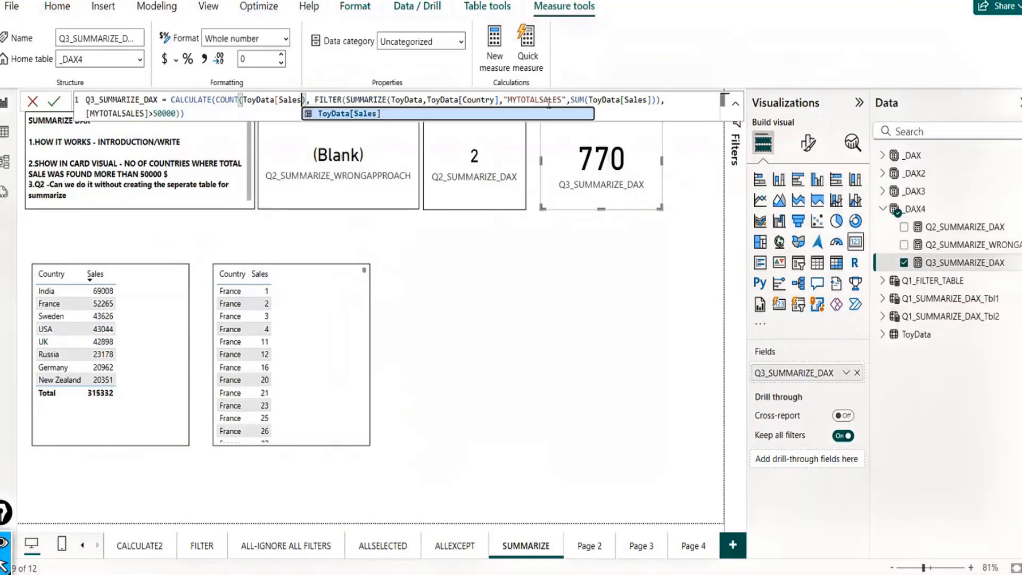
key(BackSpace)
key(BackSpace)
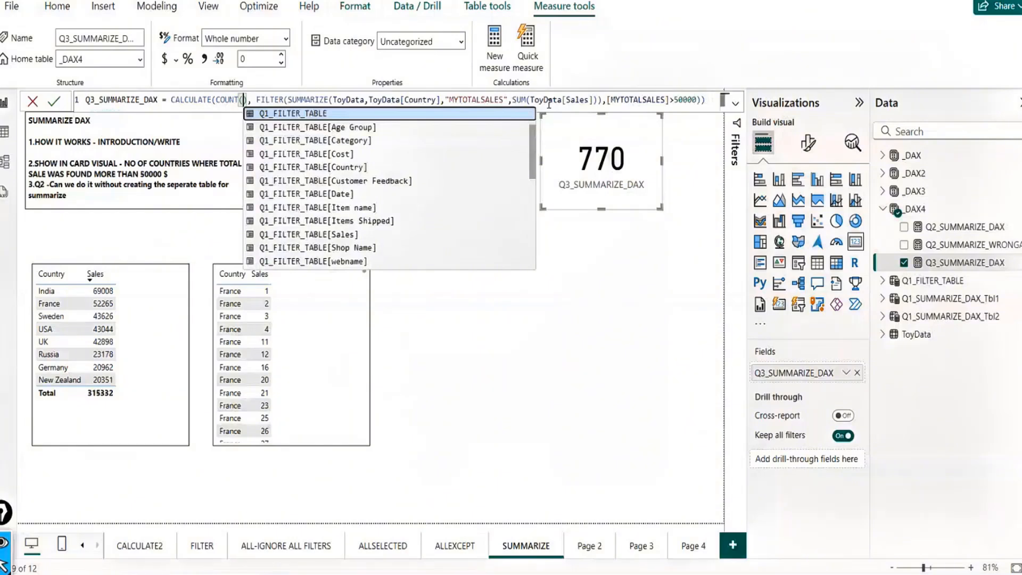
text(MYT)
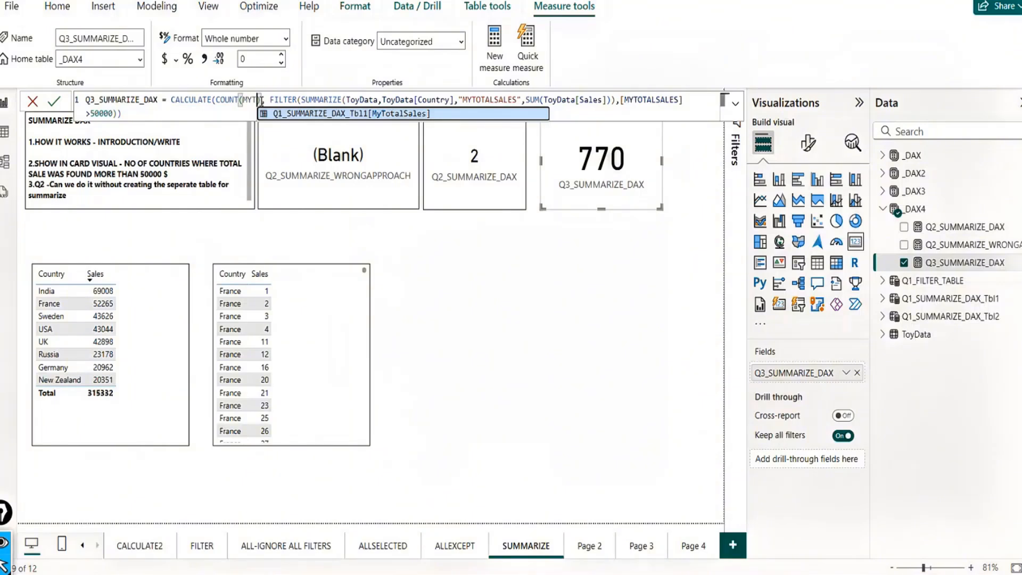
key(BackSpace)
key(BackSpace)
key(BackSpace)
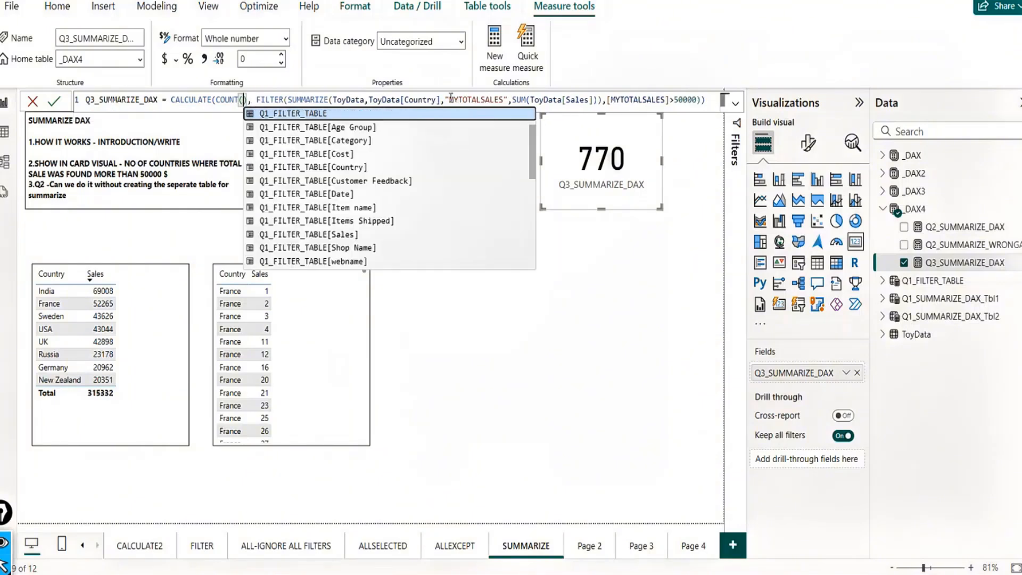
drag(448, 100, 504, 100)
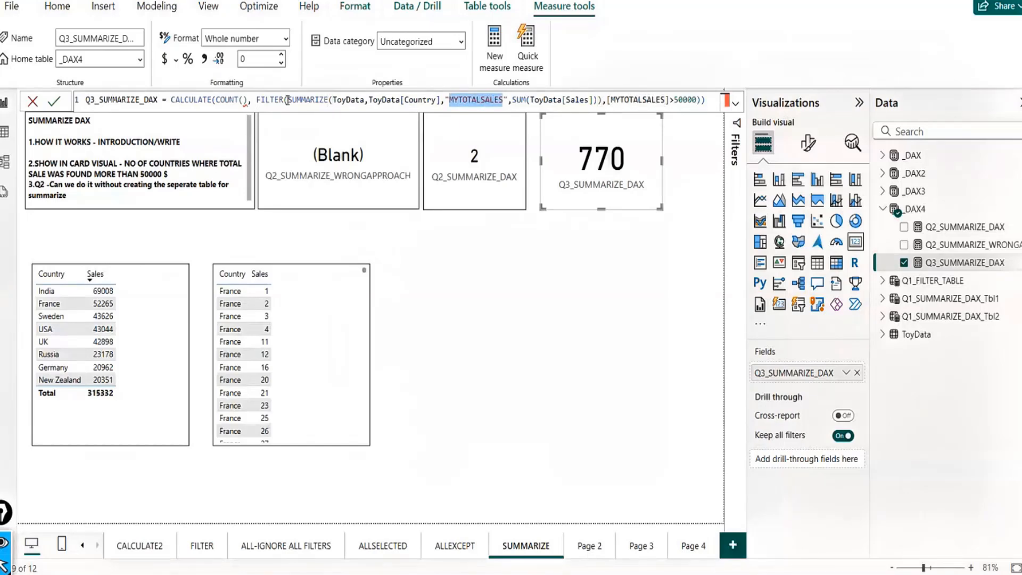
click(243, 100)
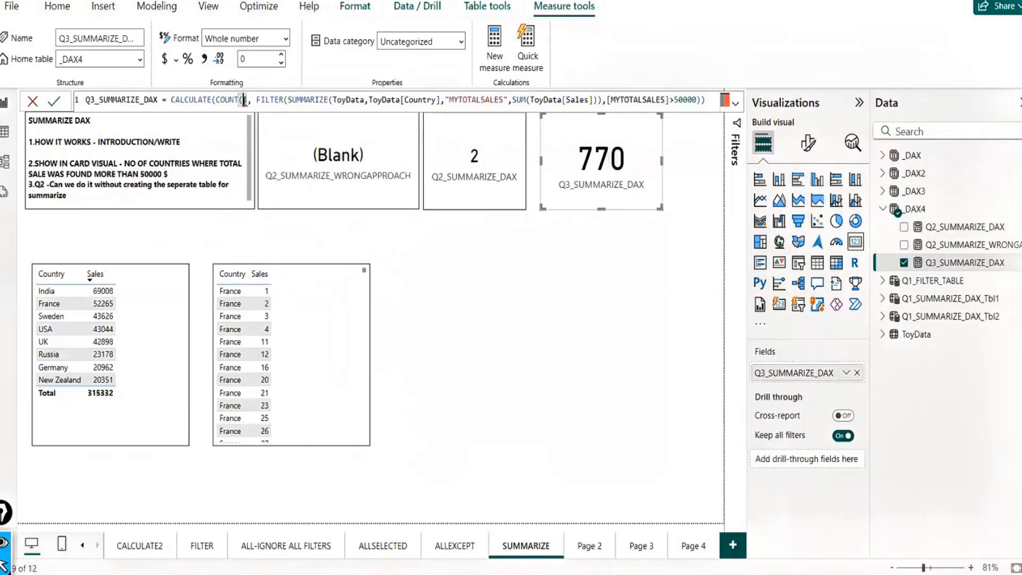
key(Delete)
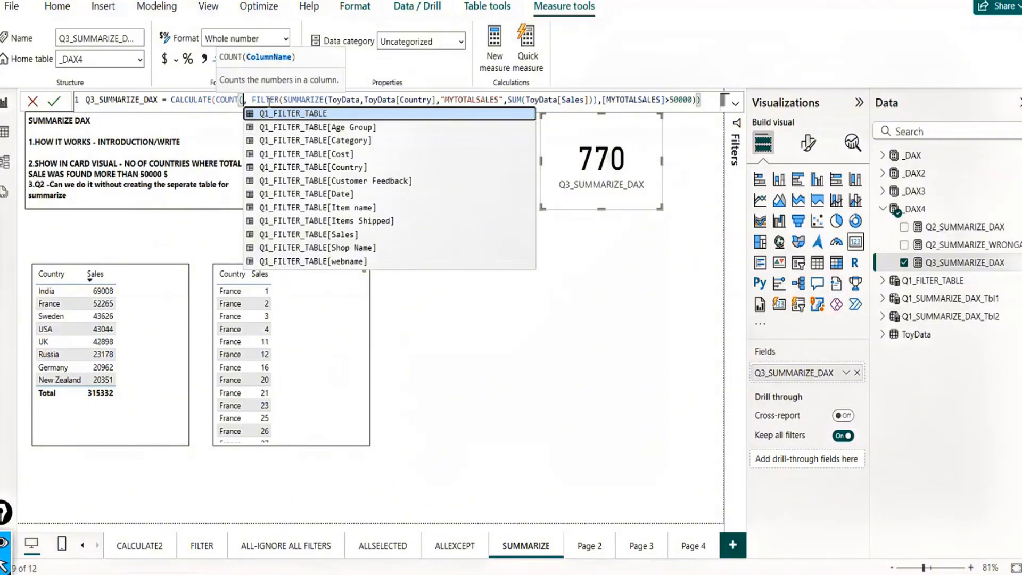
click(249, 101)
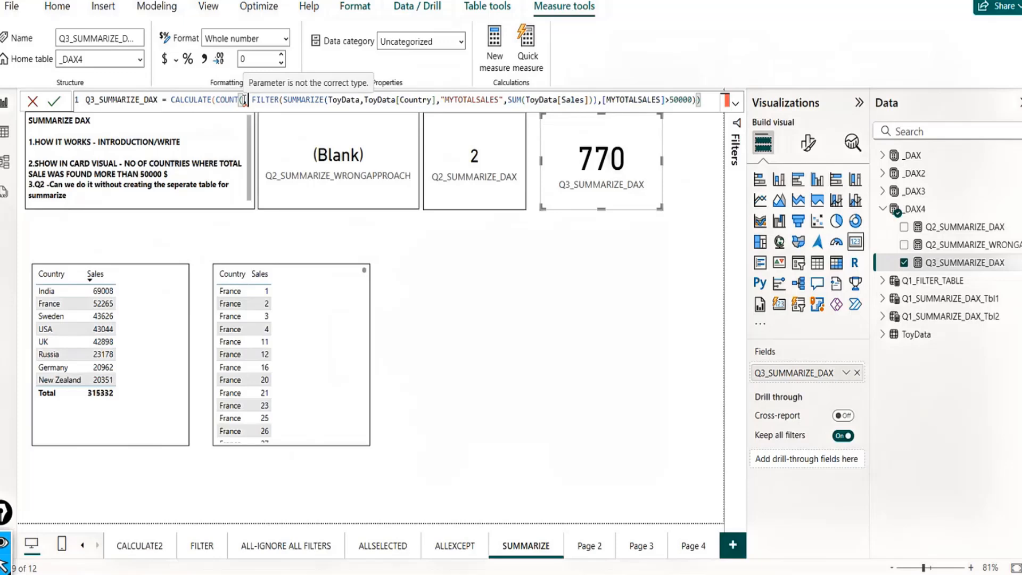
key(Escape)
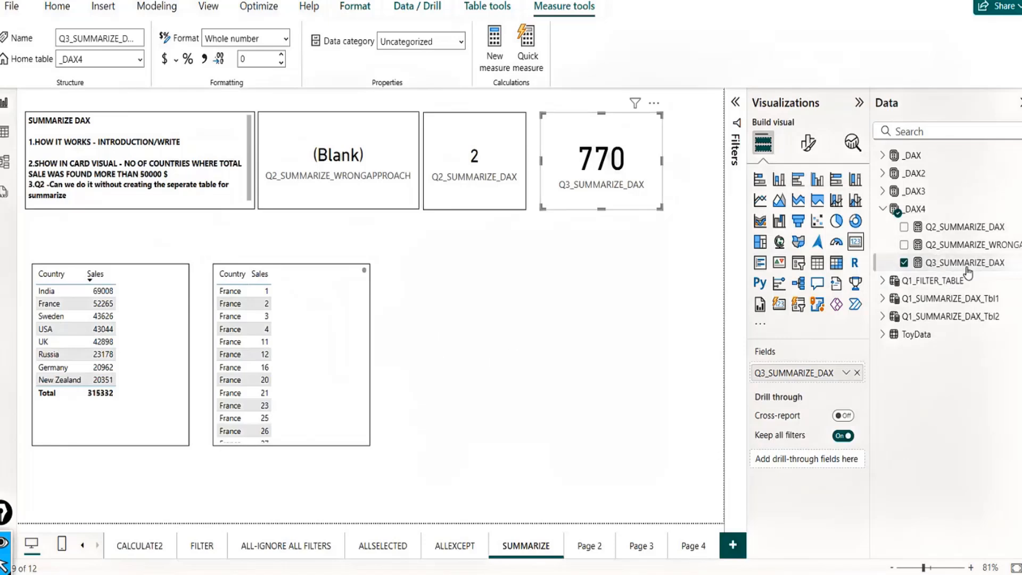
Reopen the Q3_SUMMARIZE_DAX formula and rename the summarized column in SUMMARIZE to "MYBUSINESS_SALES".
click(560, 366)
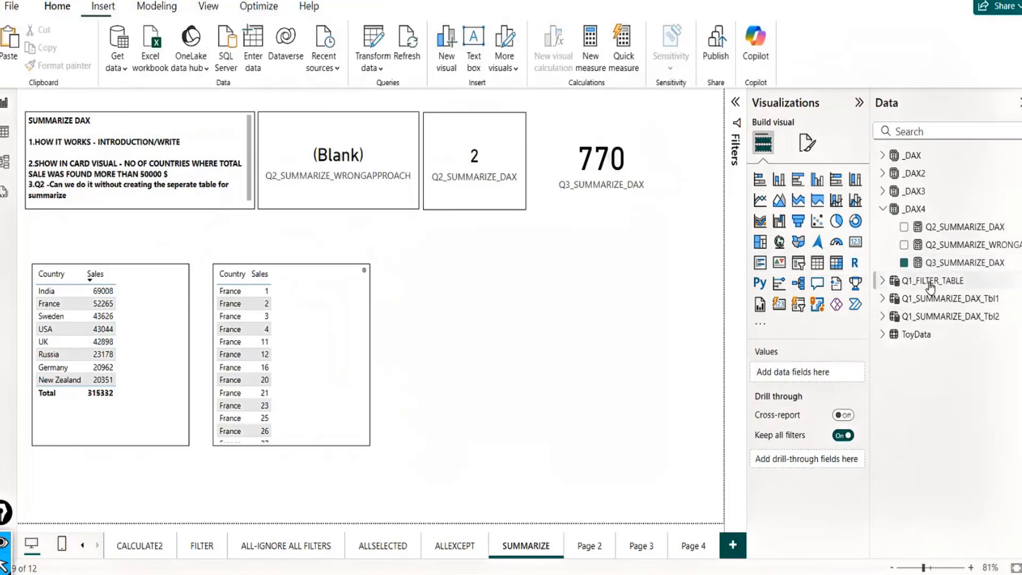
click(943, 262)
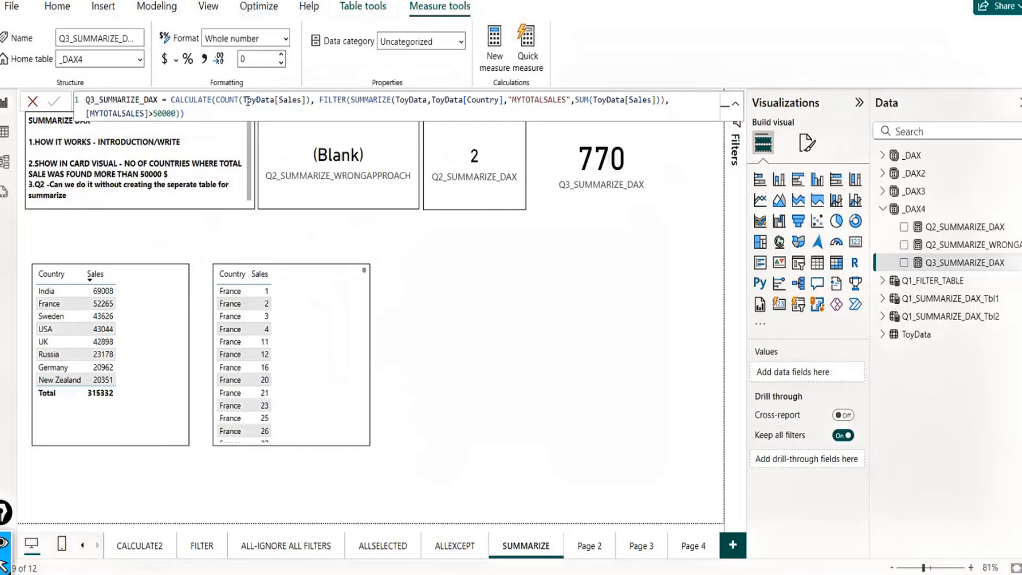
click(521, 100)
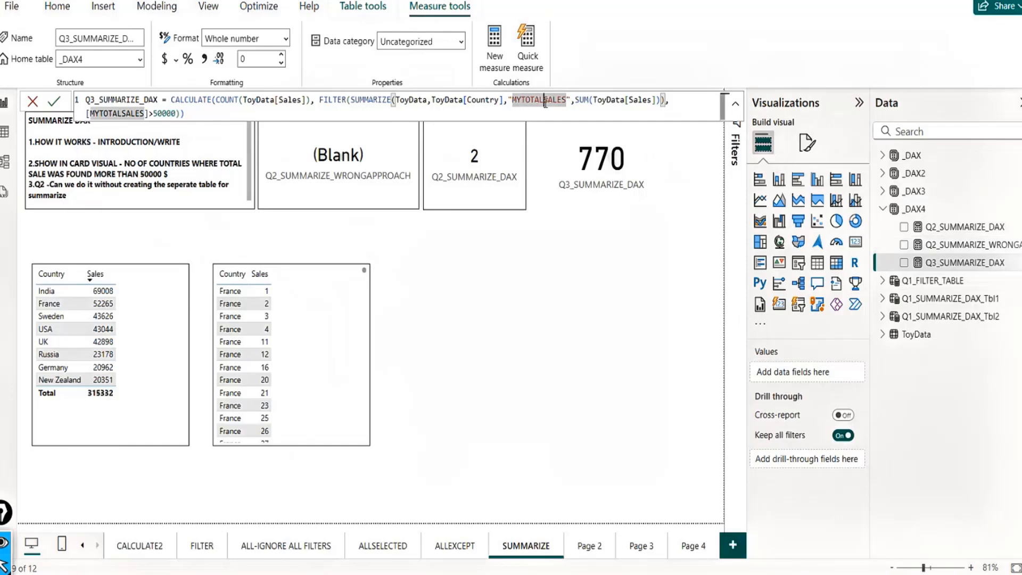
key(BackSpace)
key(BackSpace)
key(BackSpace)
key(BackSpace)
key(BackSpace)
text(BU)
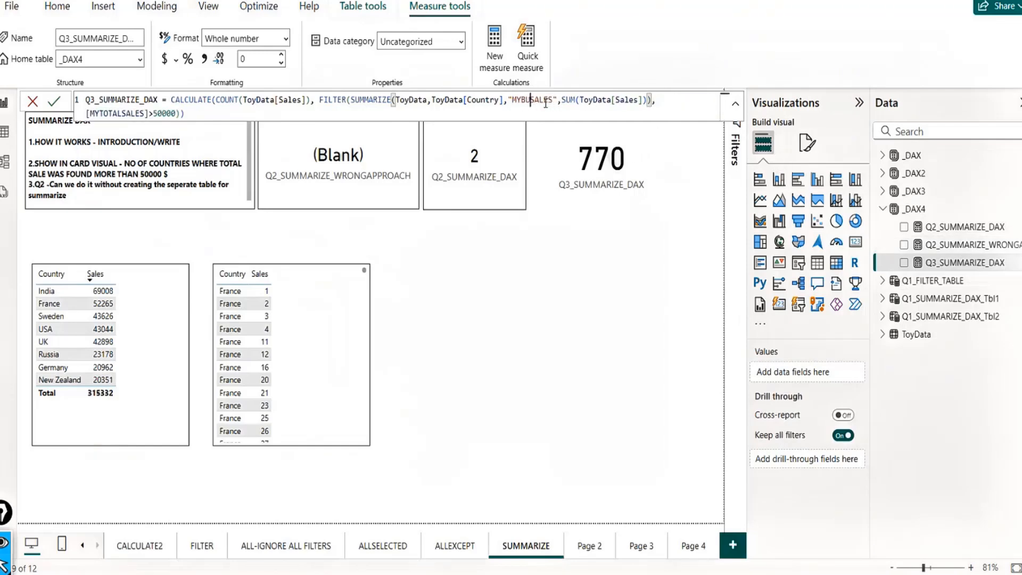
text(SINESS)
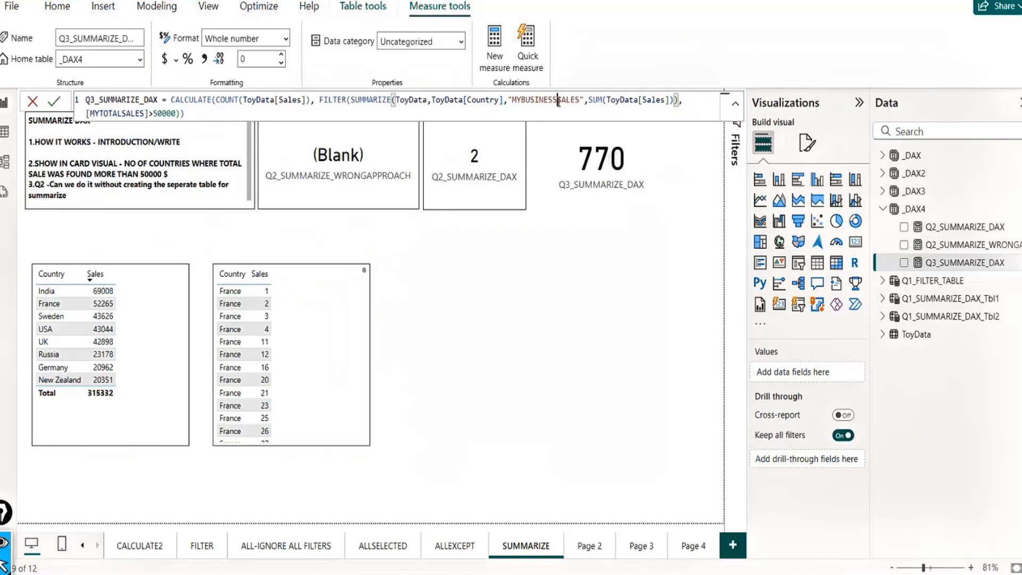
text(_)
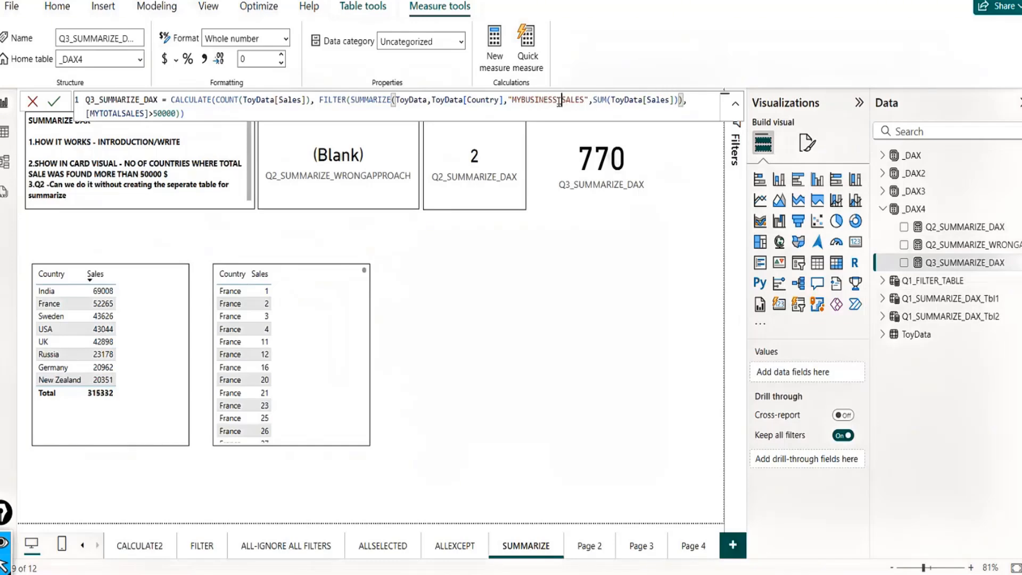
Change the column referenced in FILTER's >50000 condition to [MYBUSINESS_SALES].
double_click(123, 114)
text(MY)
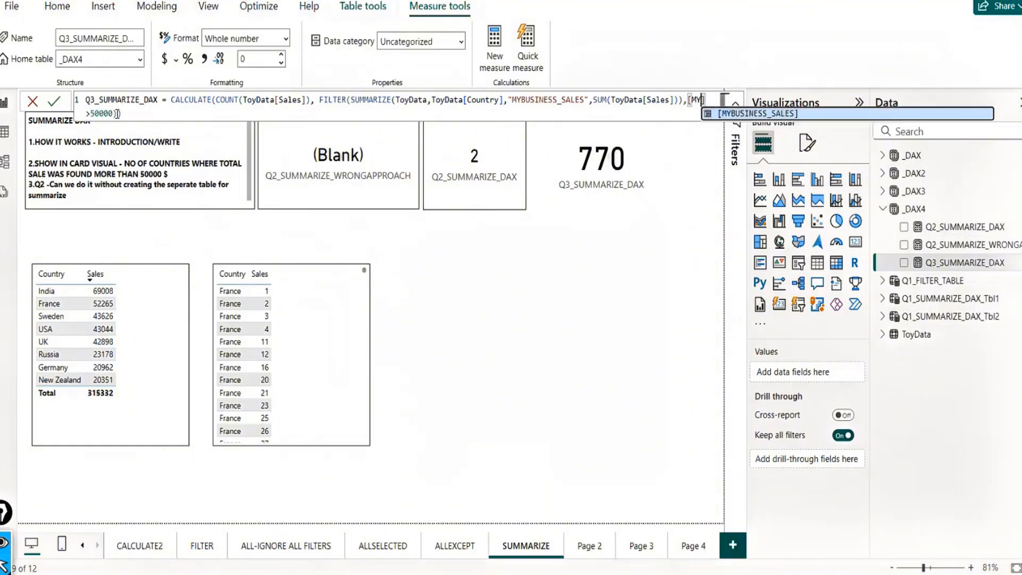
key(Tab)
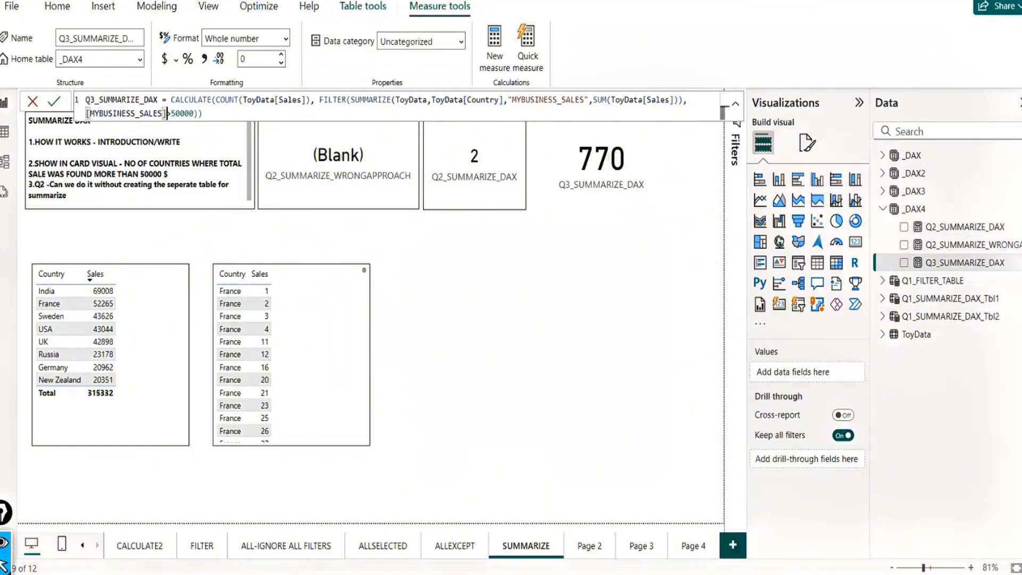
click(302, 100)
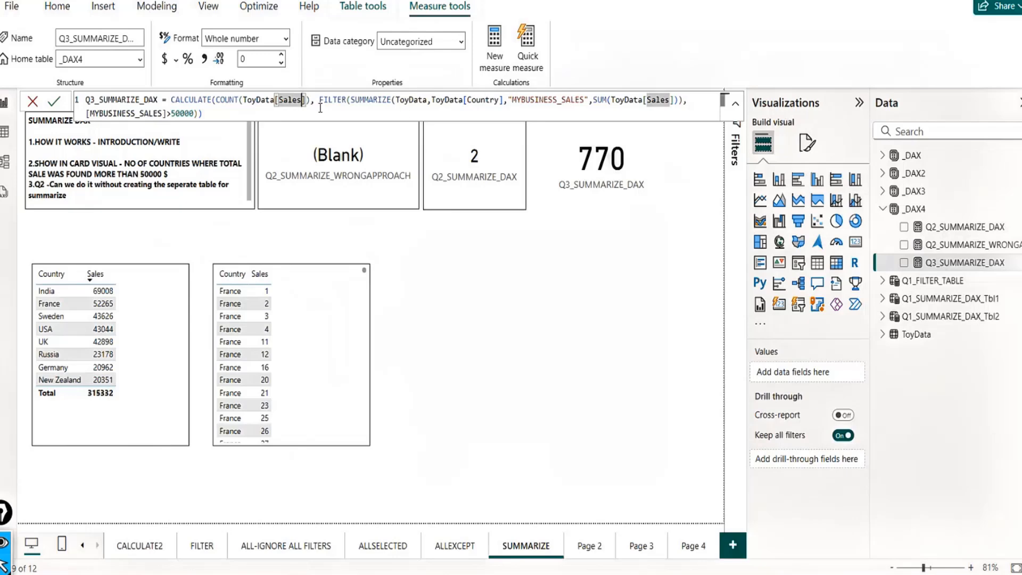
Try to replace ToyData[Sales] inside COUNT with the summarized MYBUSINESS_SALES column.
key(BackSpace)
key(BackSpace)
key(BackSpace)
key(BackSpace)
key(BackSpace)
key(BackSpace)
key(BackSpace)
key(BackSpace)
key(BackSpace)
key(BackSpace)
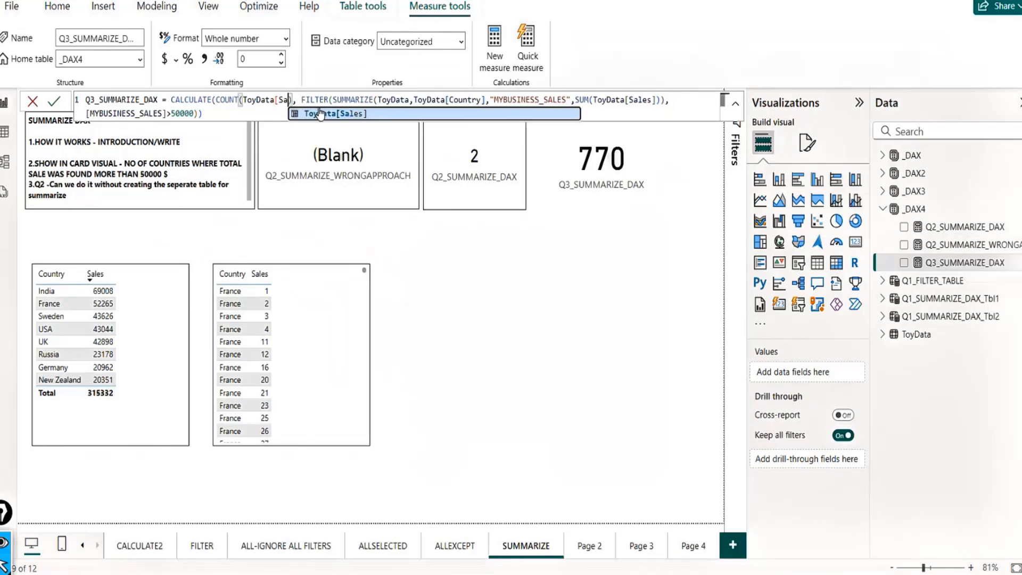
key(BackSpace)
key(BackSpace)
key(BackSpace)
key(BackSpace)
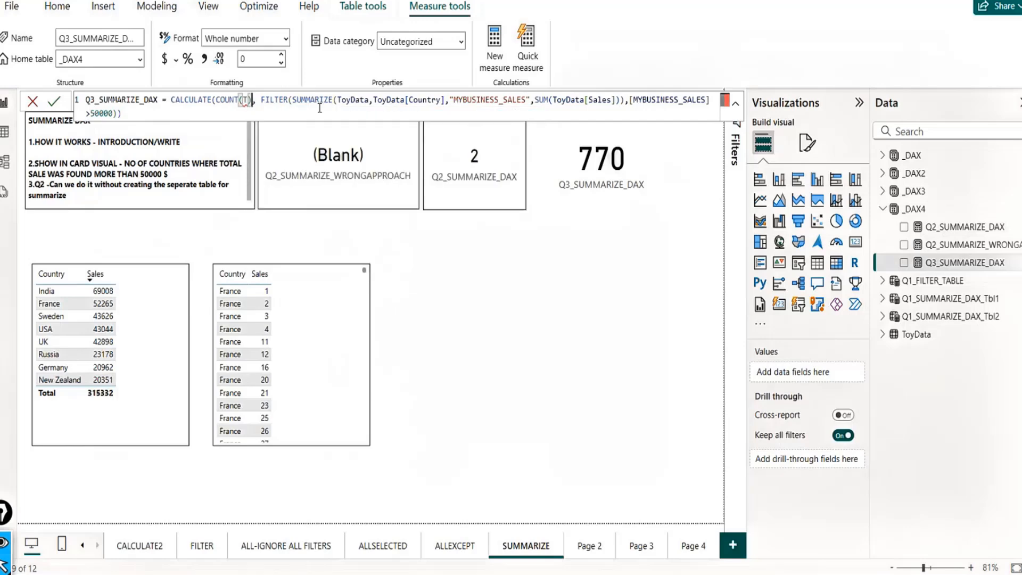
text(()
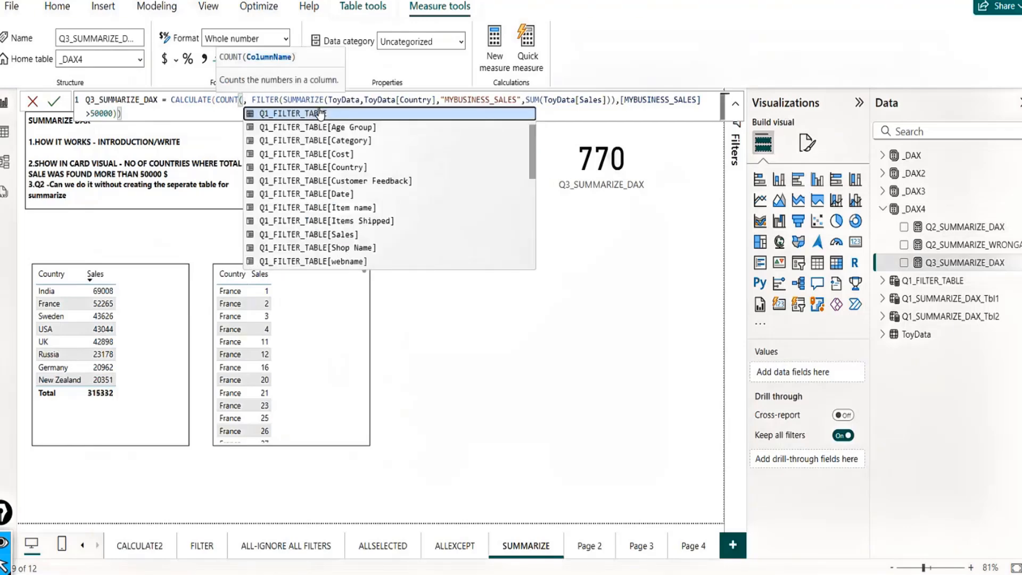
text(MY)
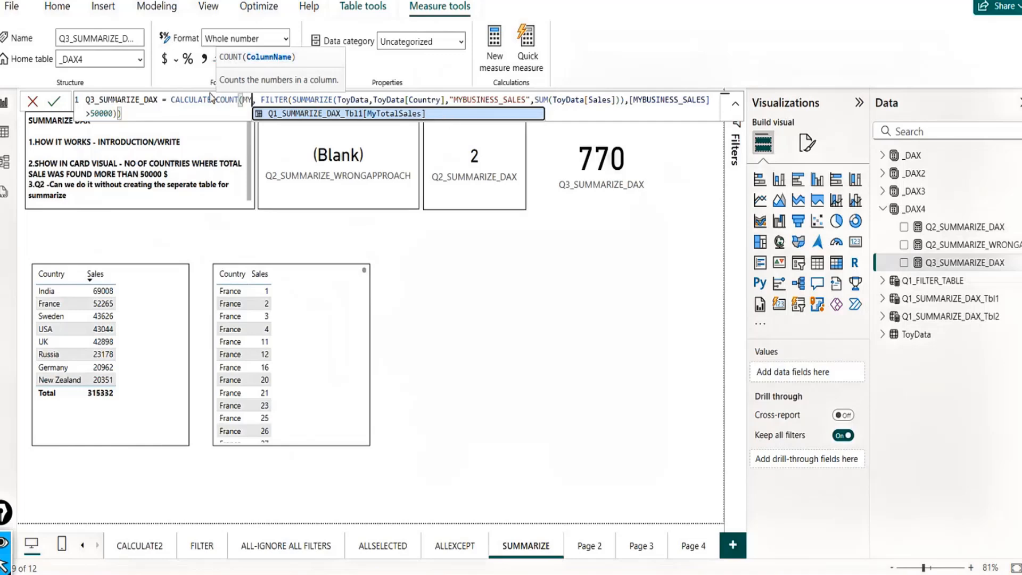
Restore ToyData[Sales] as the argument of COUNT in the Q3_SUMMARIZE_DAX formula.
key(Escape)
key(BackSpace)
key(BackSpace)
key(BackSpace)
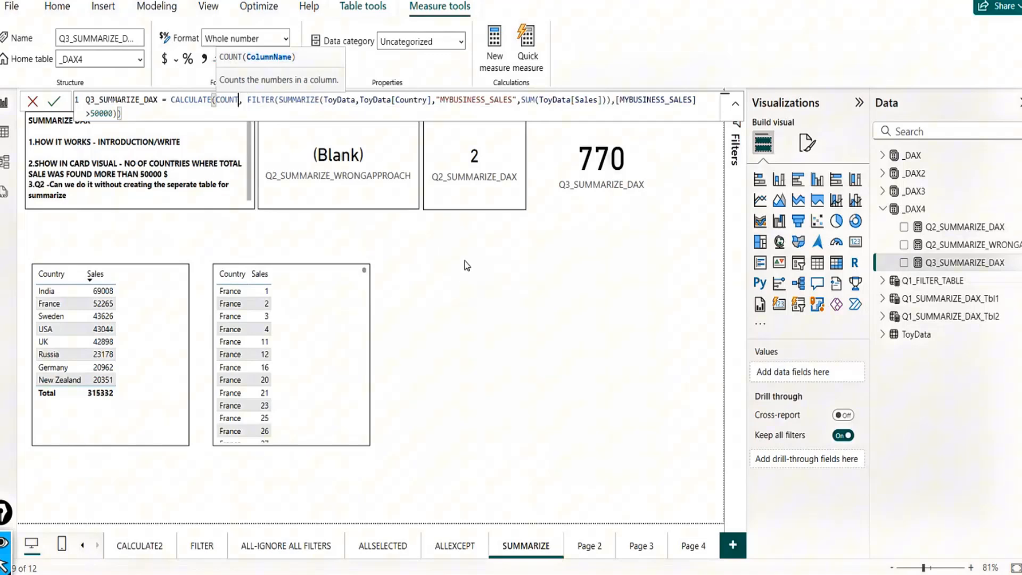
text((ToyData[Sales])
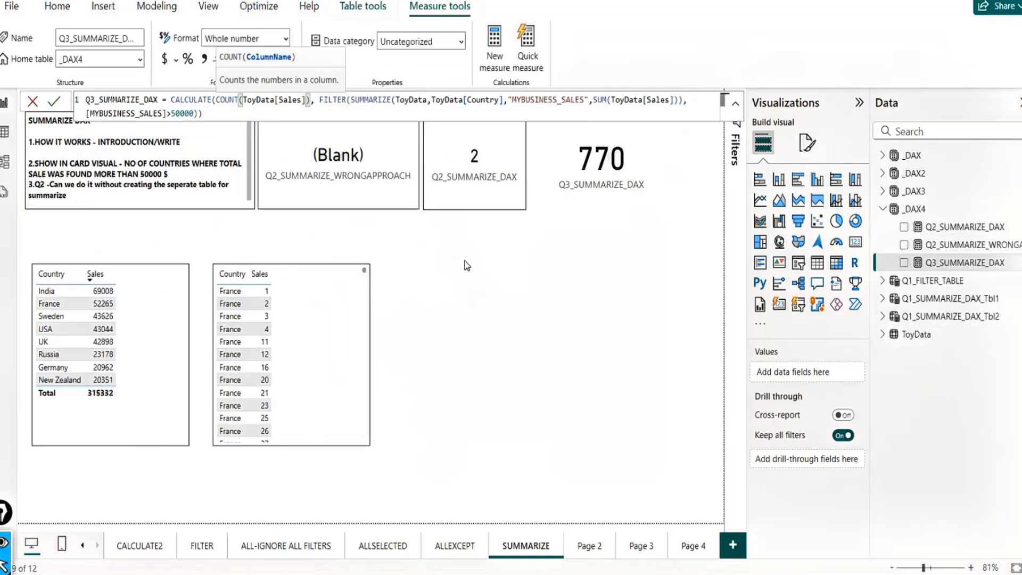
Re-enter [MYBUSINESS_SALES] as the column in FILTER's >50000 condition and commit the Q3_SUMMARIZE_DAX formula.
key(BackSpace)
key(BackSpace)
key(BackSpace)
key(BackSpace)
key(BackSpace)
key(BackSpace)
key(BackSpace)
key(BackSpace)
key(BackSpace)
key(BackSpace)
key(BackSpace)
key(BackSpace)
key(BackSpace)
key(BackSpace)
key(BackSpace)
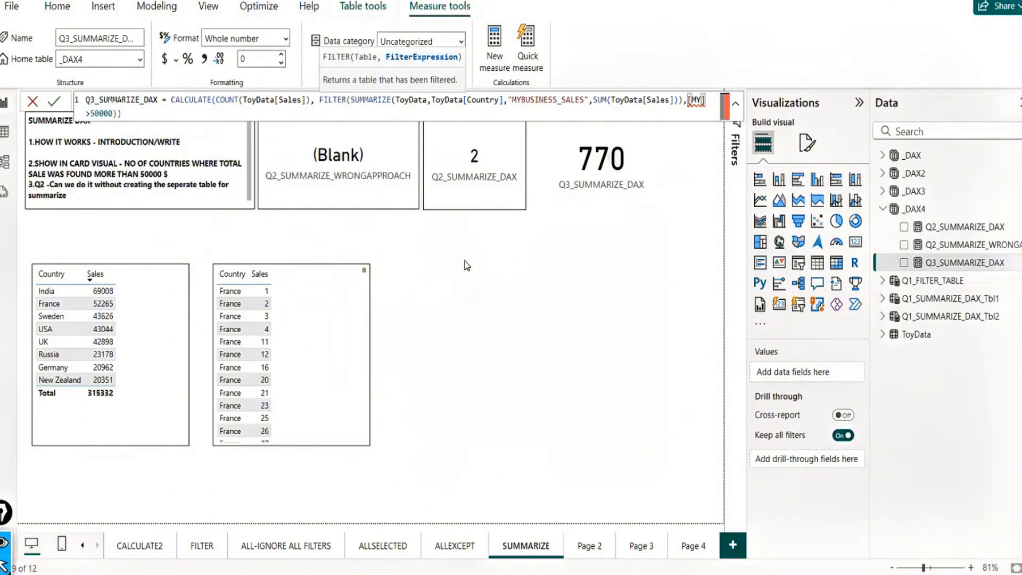
key(Tab)
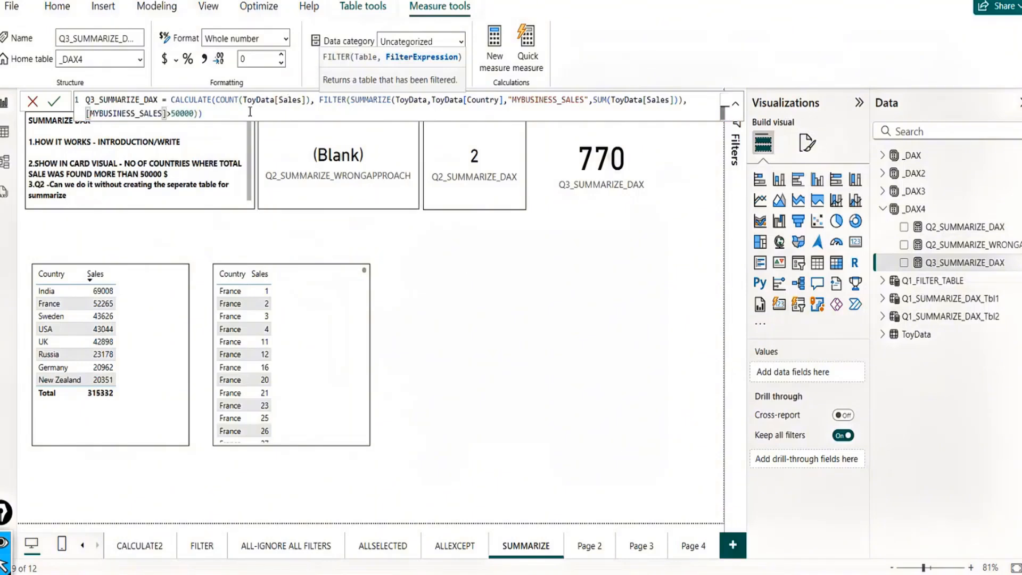
key(Return)
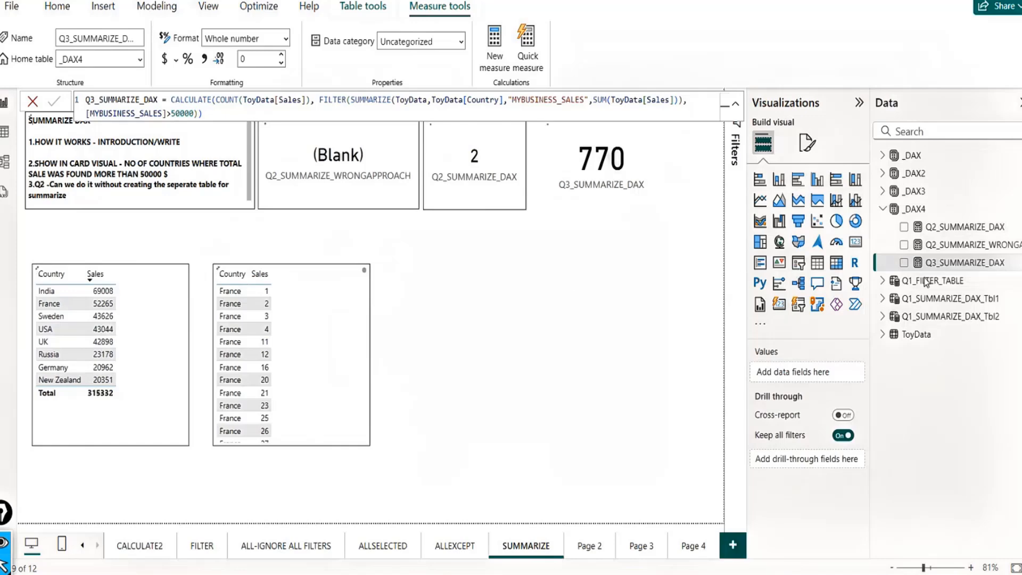
Widen the Data pane and rename the Q3_SUMMARIZE_DAX measure to Q3_SUMMARIZE_DAX_WRONG.
click(969, 269)
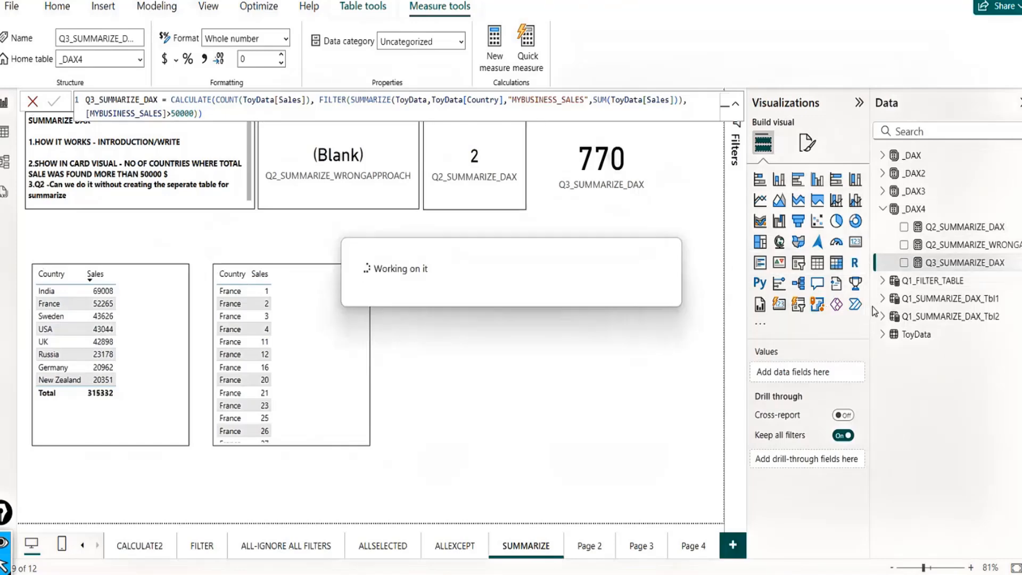
drag(872, 306, 827, 306)
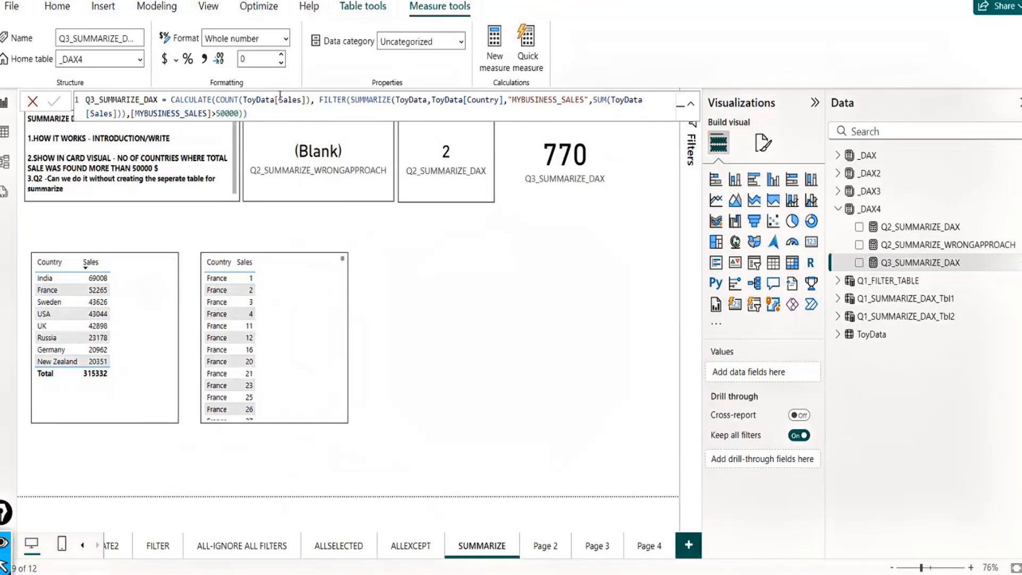
click(161, 99)
double_click(161, 100)
click(161, 100)
text(_)
text(WRONG)
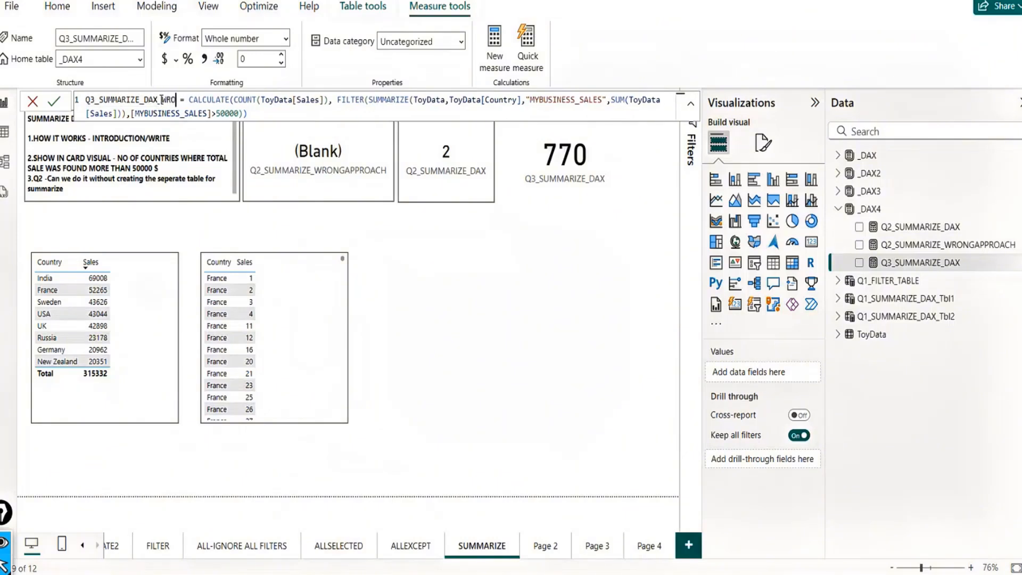
key(Return)
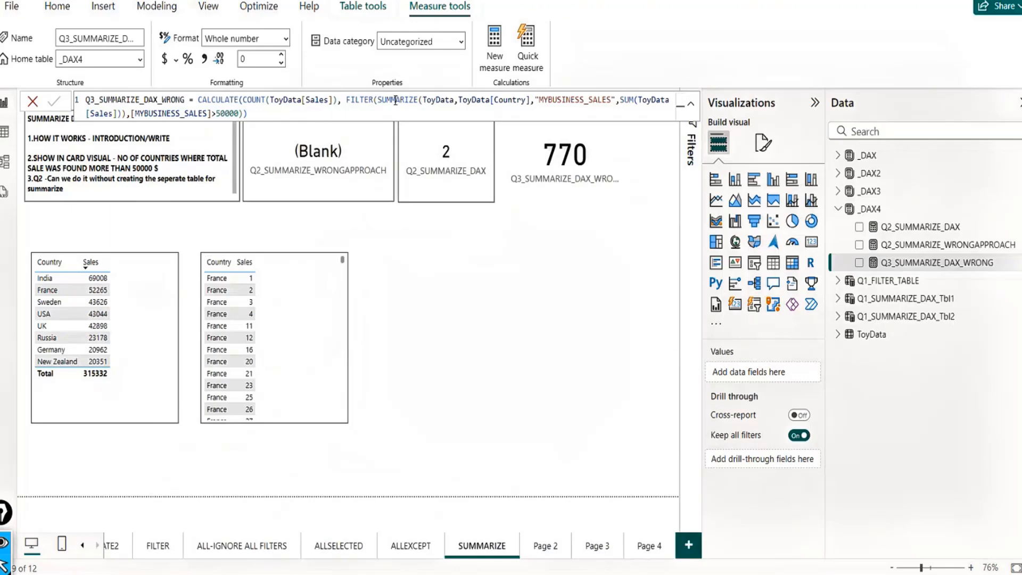
Copy the whole SUMMARIZE expression, through its SUM(ToyData[Sales]) argument, from the Q3_SUMMARIZE_DAX_WRONG formula.
click(377, 99)
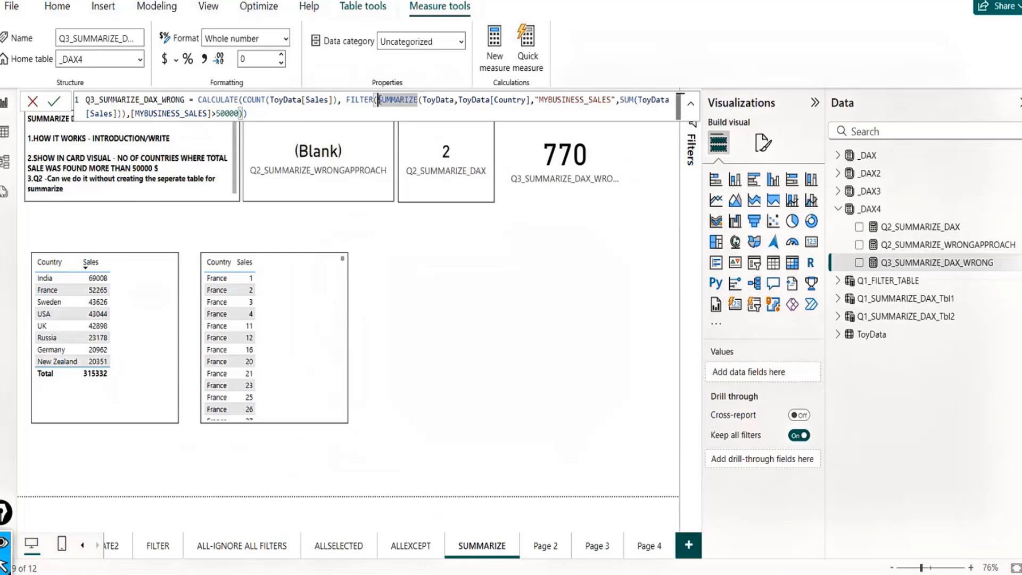
shift+click(614, 100)
key(shift+Right)
key(shift+Right)
key(shift+Right)
key(shift+Right)
key(shift+Right)
key(shift+Right)
key(shift+Right)
key(shift+Right)
key(shift+Right)
key(shift+Right)
key(shift+Right)
key(shift+Right)
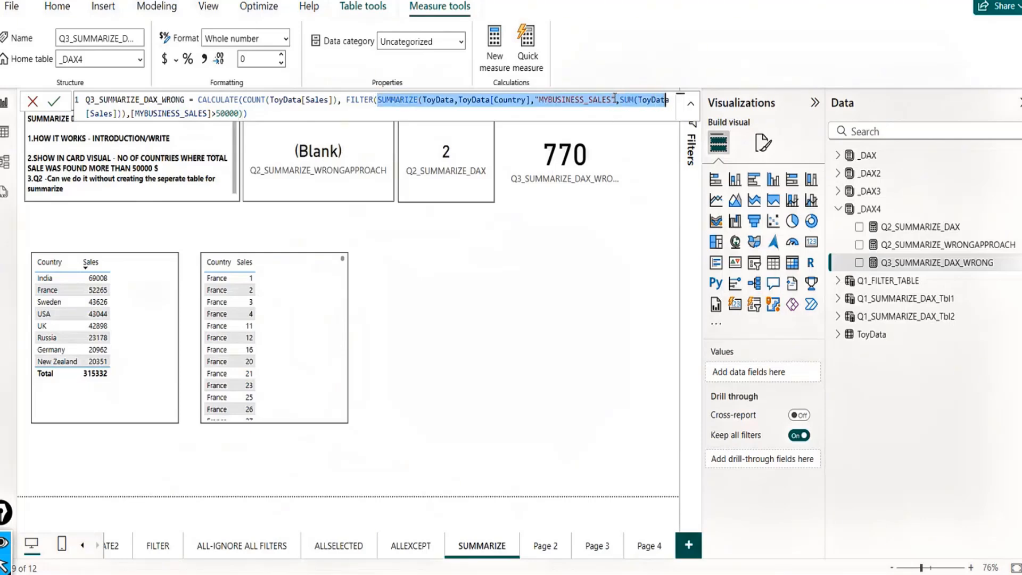
key(shift+Right)
key(shift+Right)
key(shift+Right)
key(shift+Right)
key(shift+Right)
key(shift+Right)
key(shift+Right)
key(shift+Right)
key(shift+Right)
key(ctrl+c)
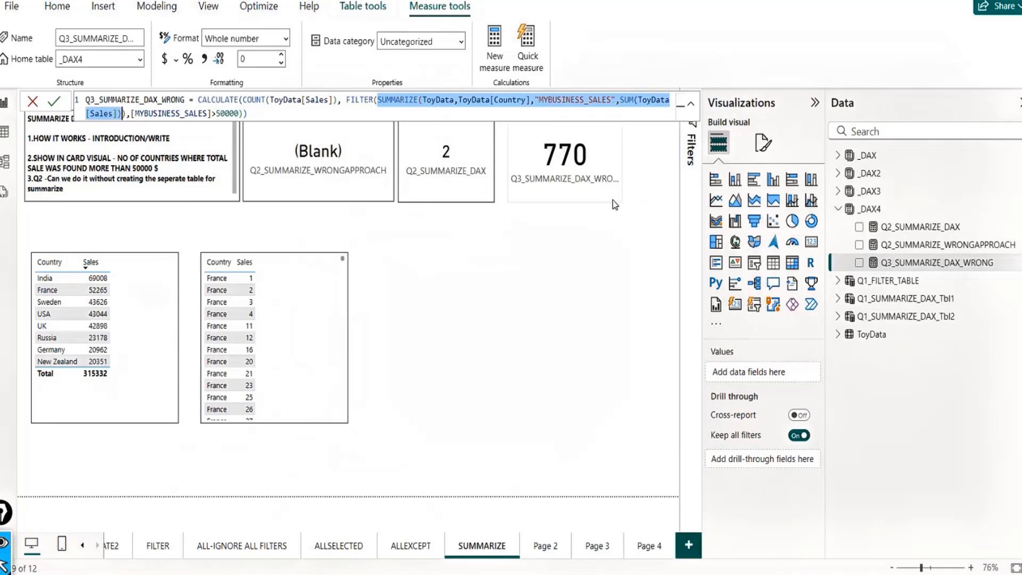
Create a new measure in _DAX4 from the copied SUMMARIZE expression, add its missing closing parenthesis and commit it.
click(493, 38)
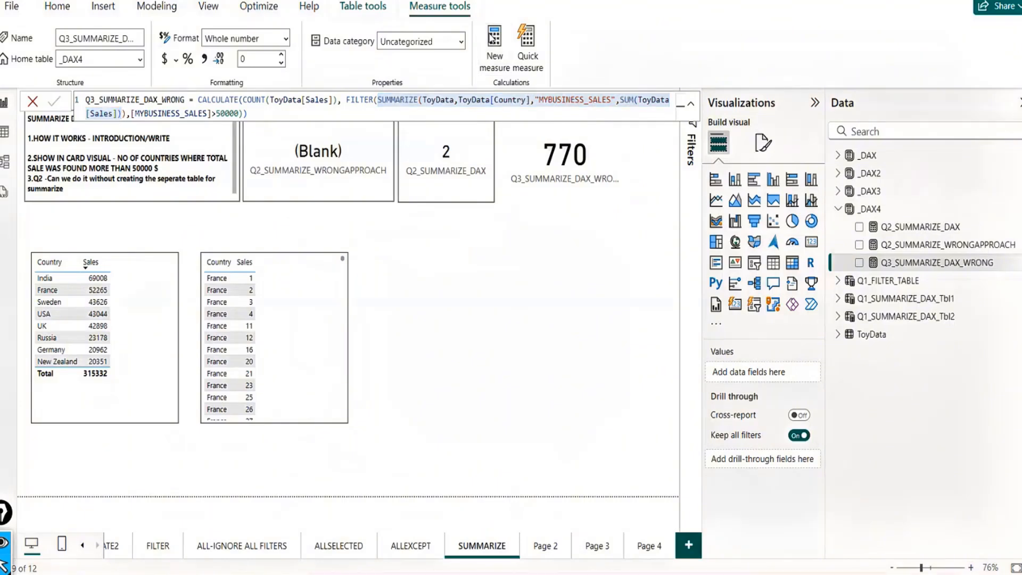
click(213, 102)
key(ctrl+v)
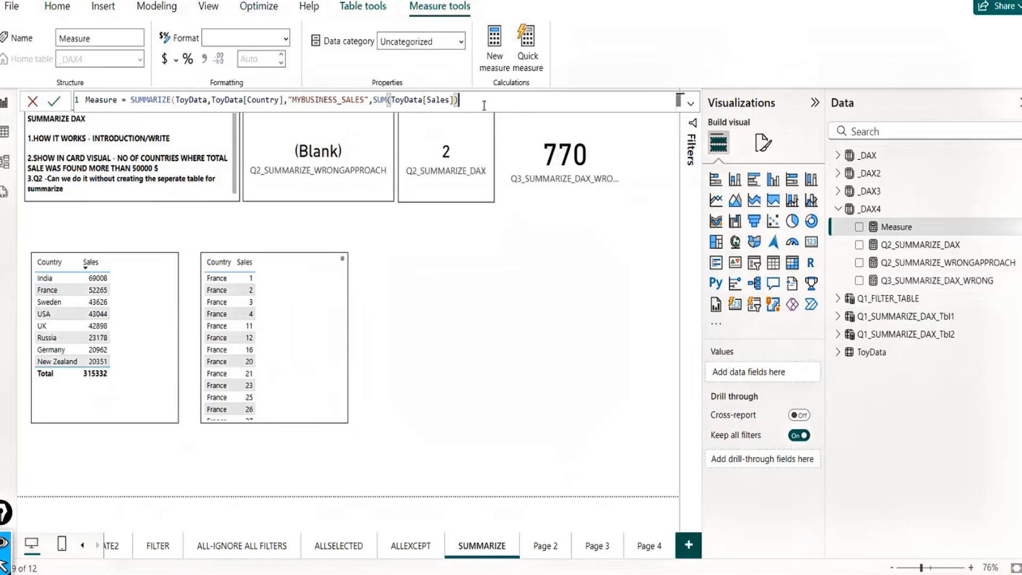
text())
key(Return)
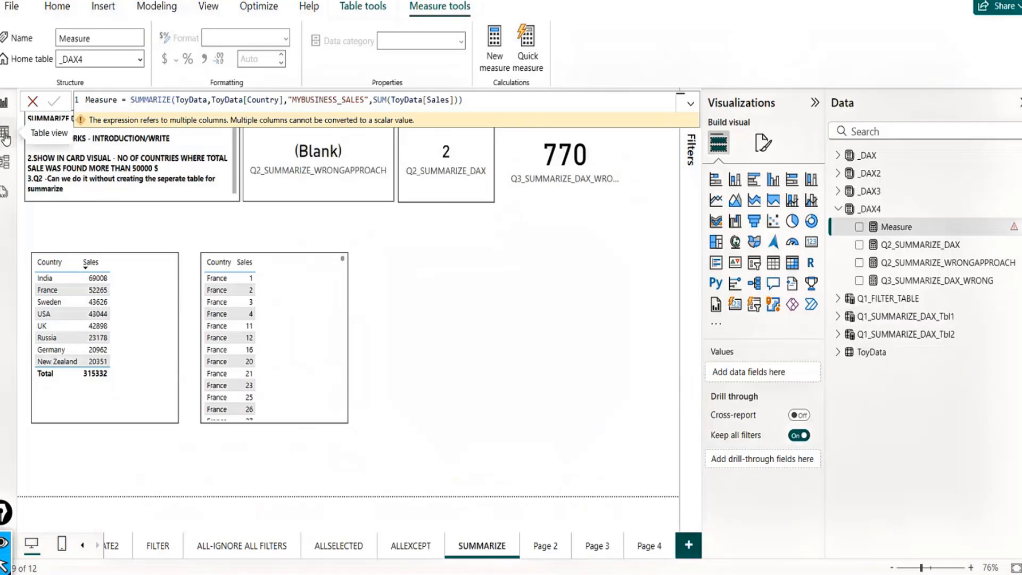
Rename the summarized column in the new measure's SUMMARIZE expression to "BUSINESS_SALES".
click(296, 99)
key(Delete)
key(Delete)
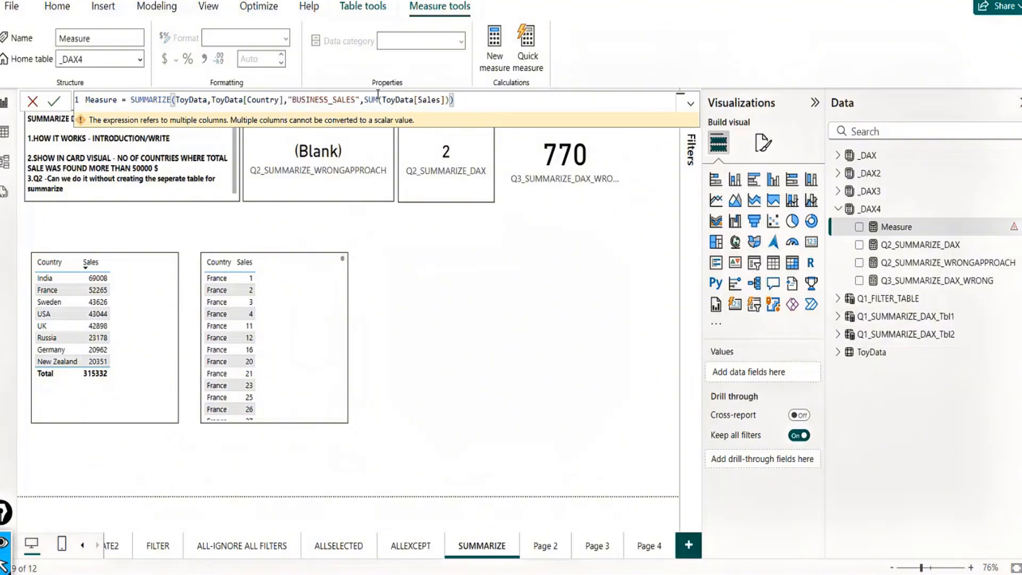
click(472, 100)
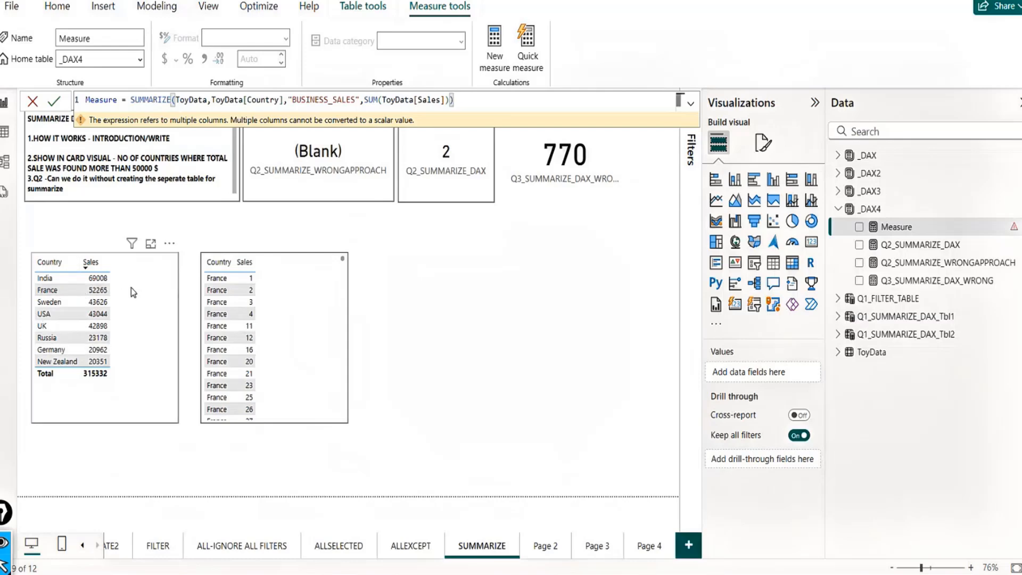
Wrap the SUMMARIZE expression in a FILTER function as its table argument.
click(131, 100)
click(127, 100)
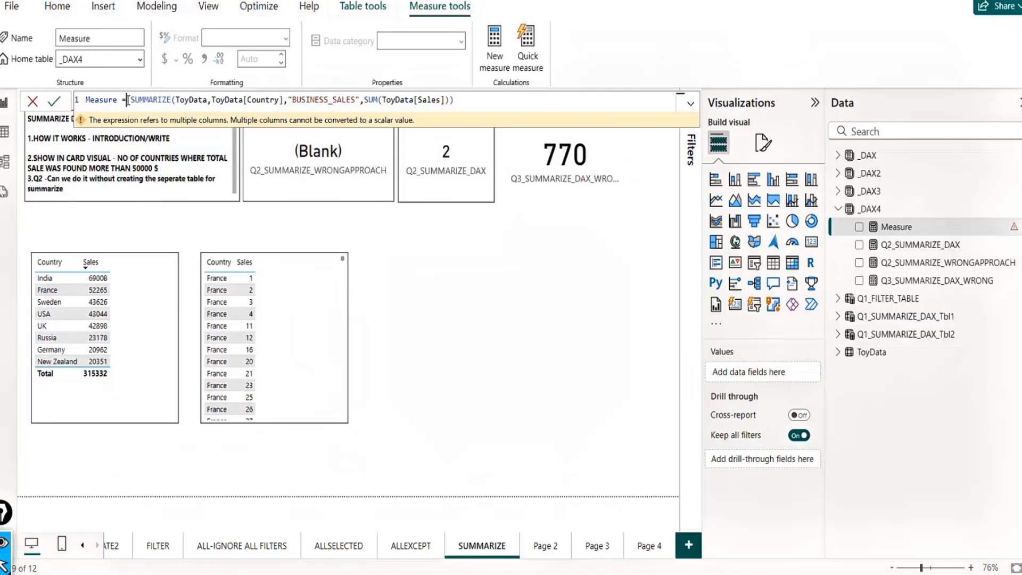
click(131, 100)
click(131, 100)
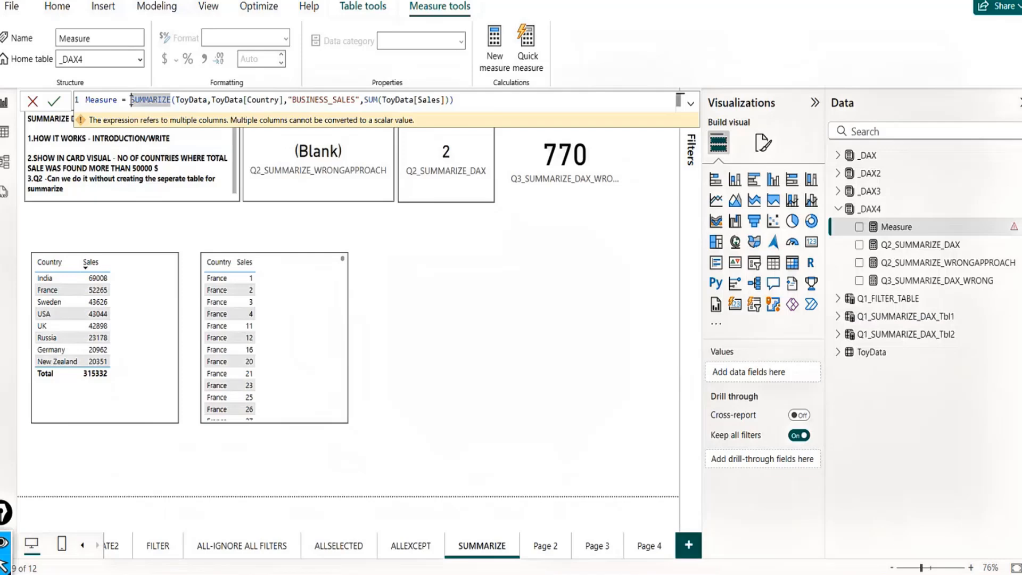
text(FILTER)
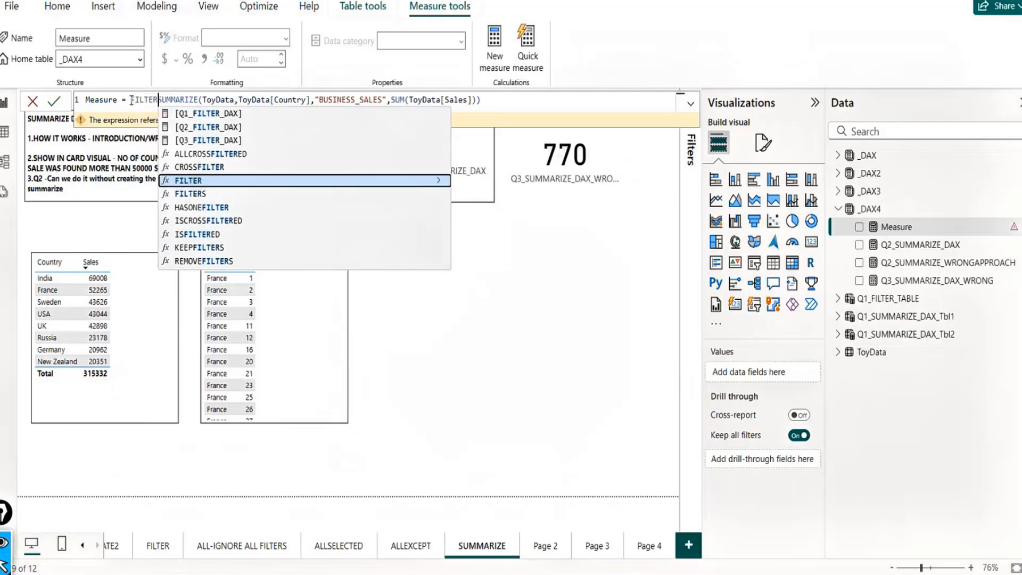
text(()
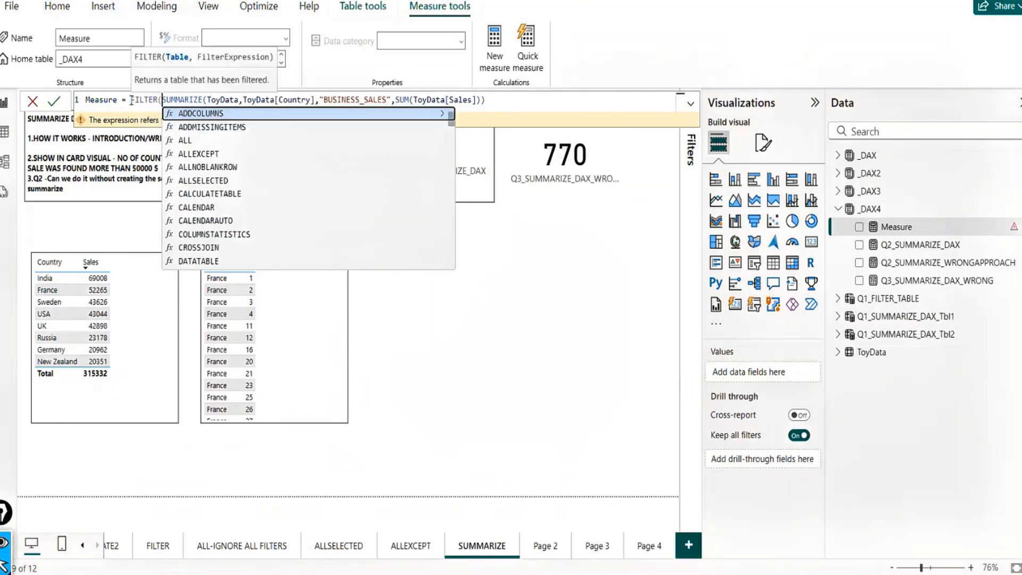
click(512, 100)
text(,)
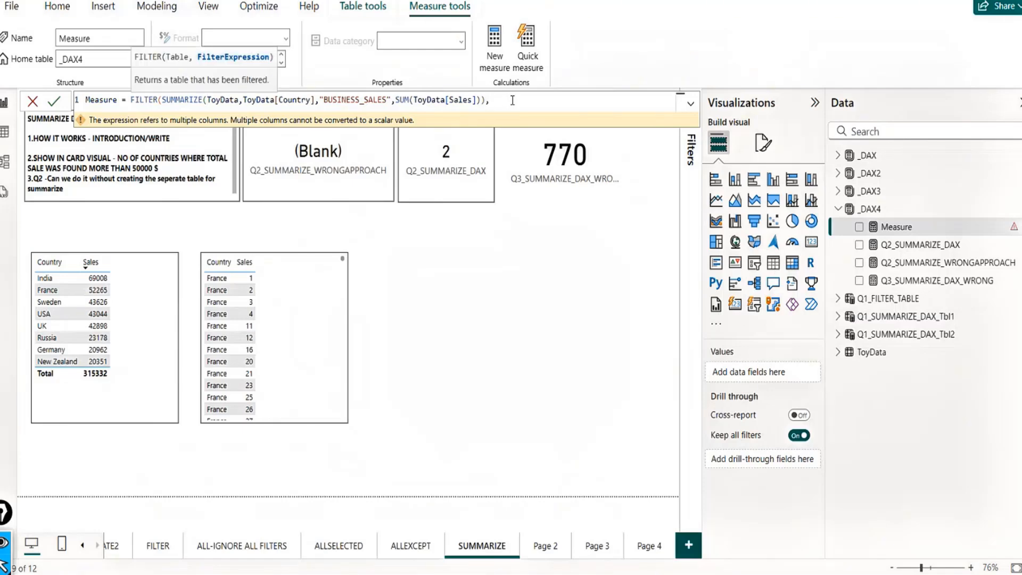
Add the filter condition [BUSINESS_SALES]>50000, close the FILTER function and commit the measure.
text(SUB)
key(BackSpace)
key(BackSpace)
key(BackSpace)
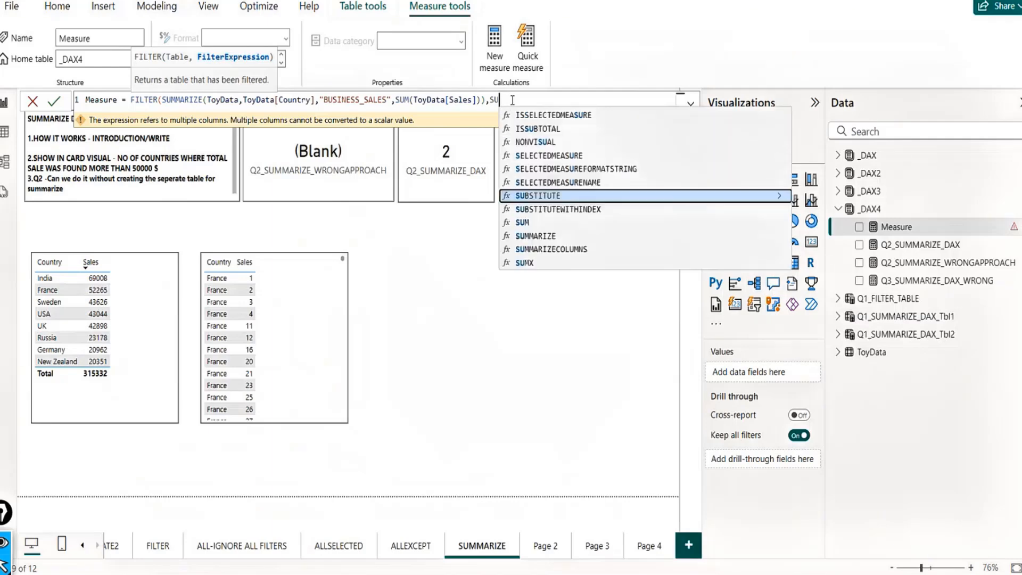
text(BUS)
key(Tab)
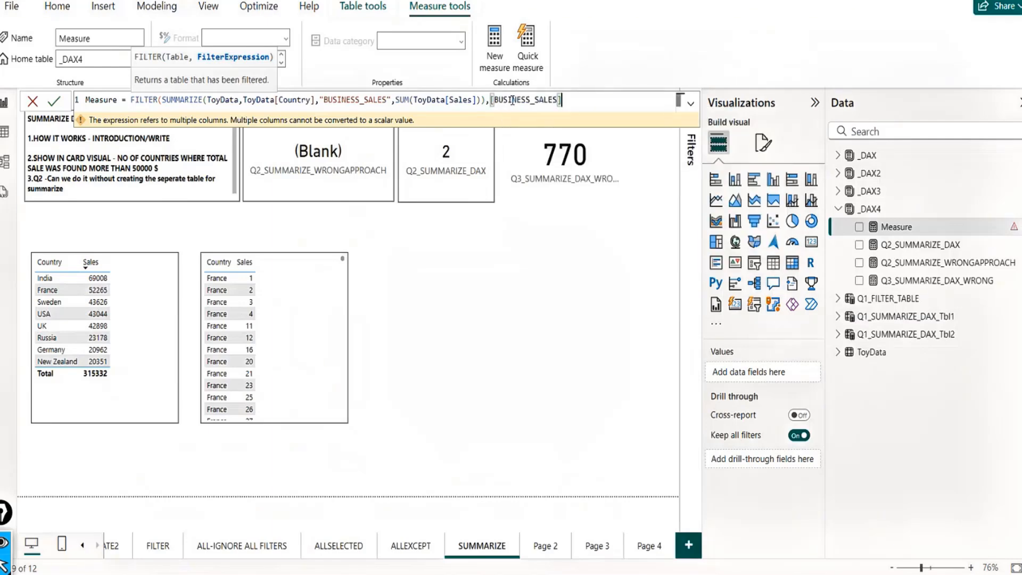
text(>50000))
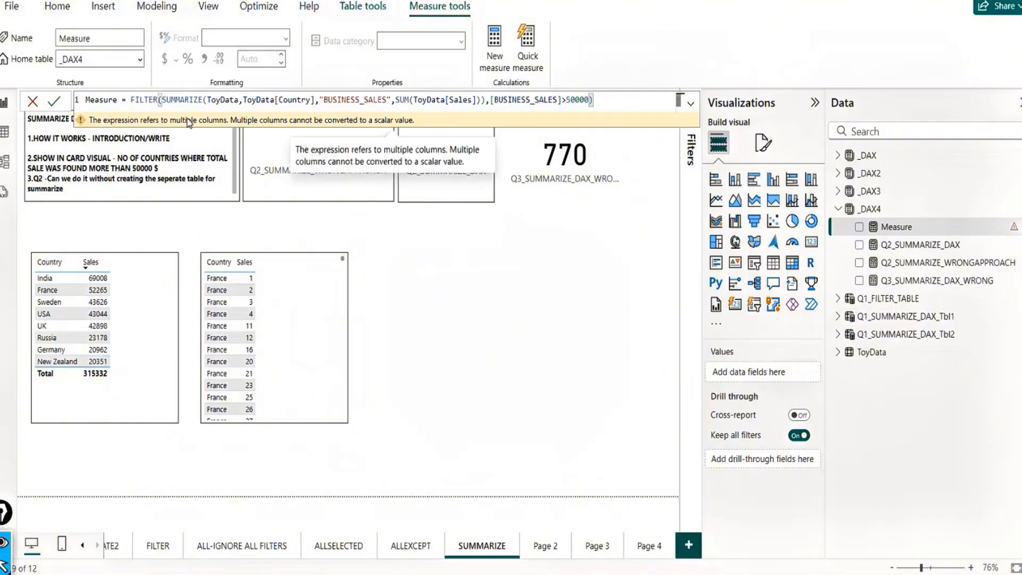
key(Return)
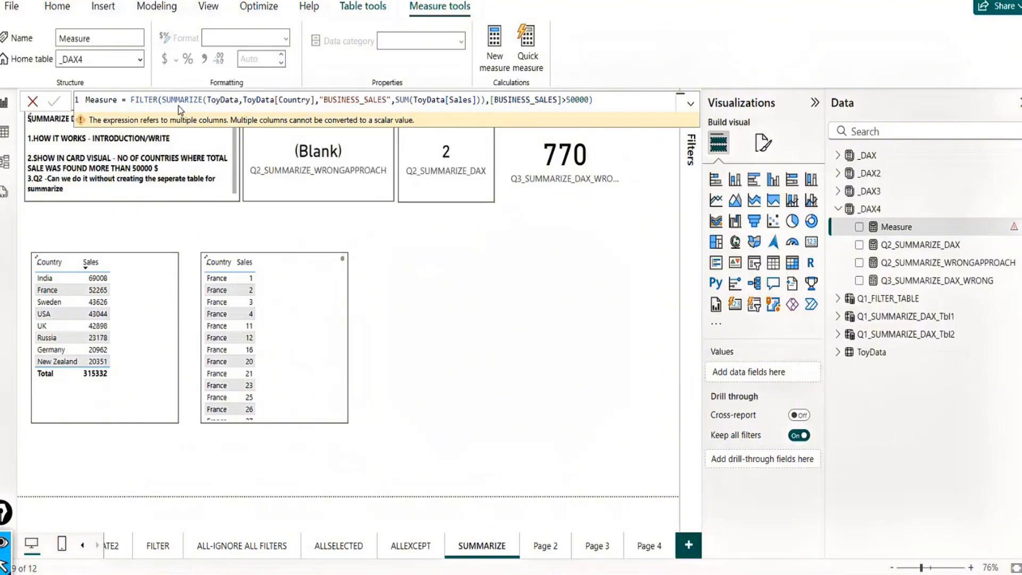
Copy the measure's FILTER(SUMMARIZE) expression and paste it as the formula of a new calculated table in Table view.
click(133, 101)
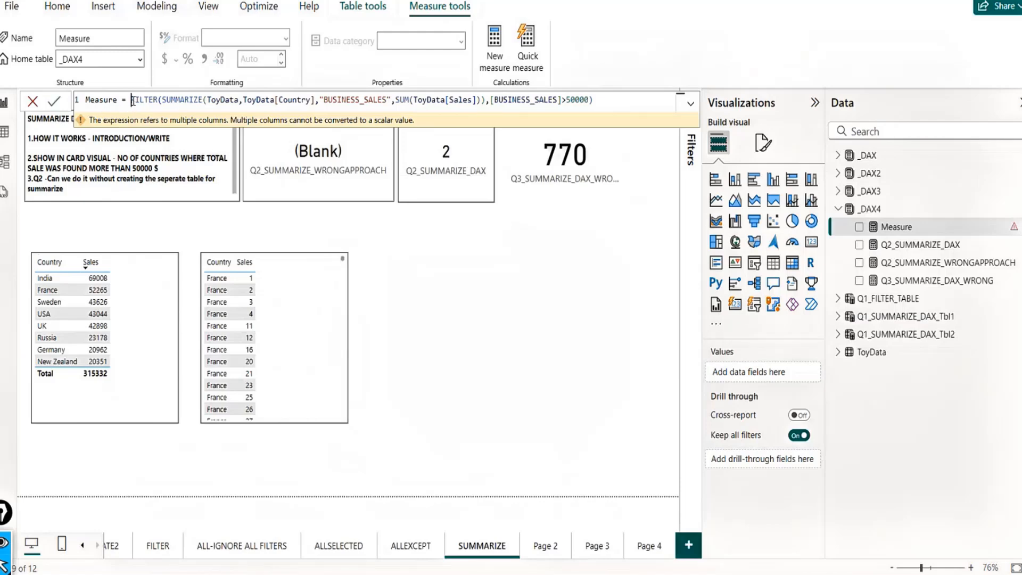
shift+click(618, 97)
key(ctrl+c)
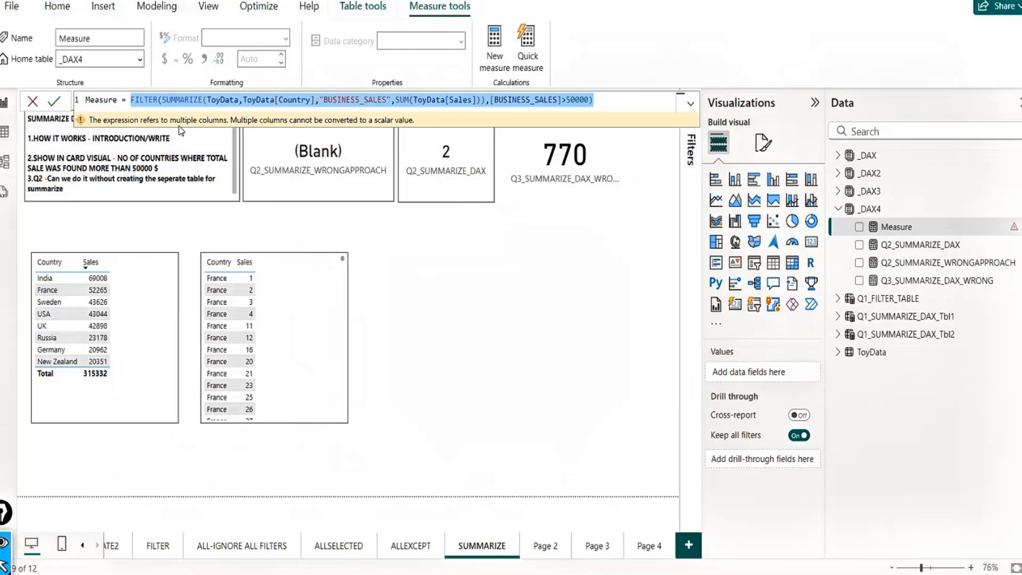
click(6, 135)
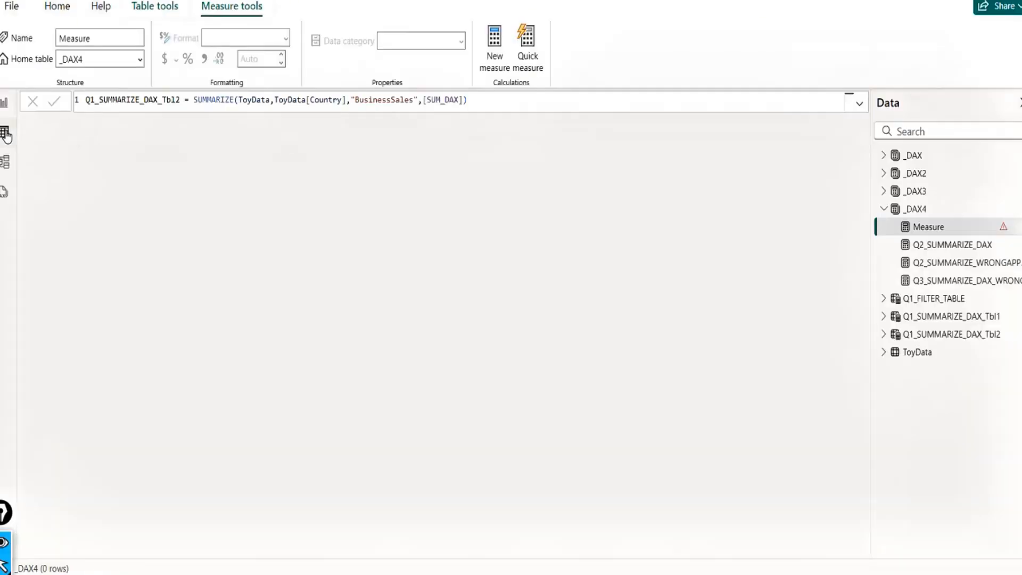
click(64, 13)
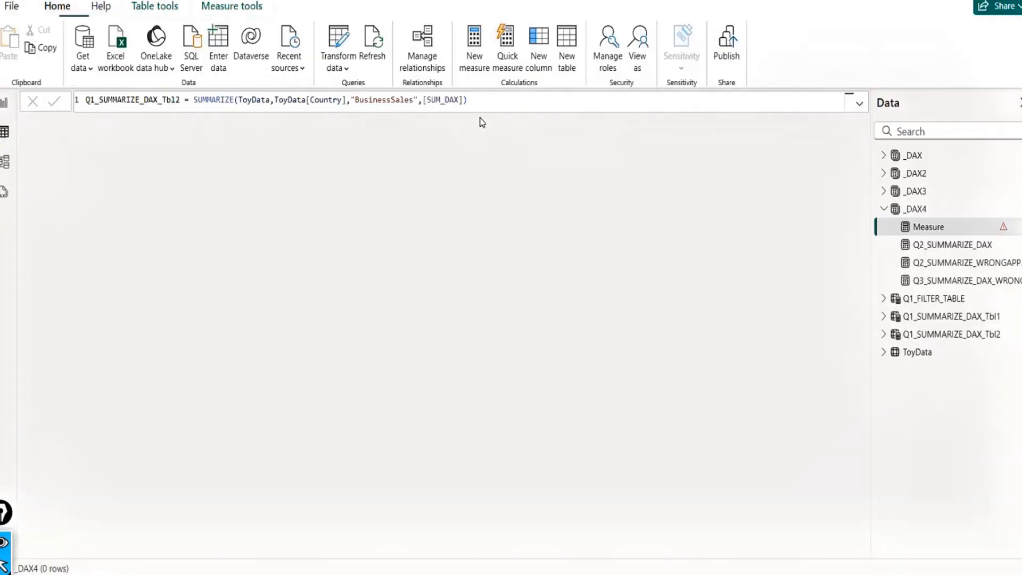
click(569, 46)
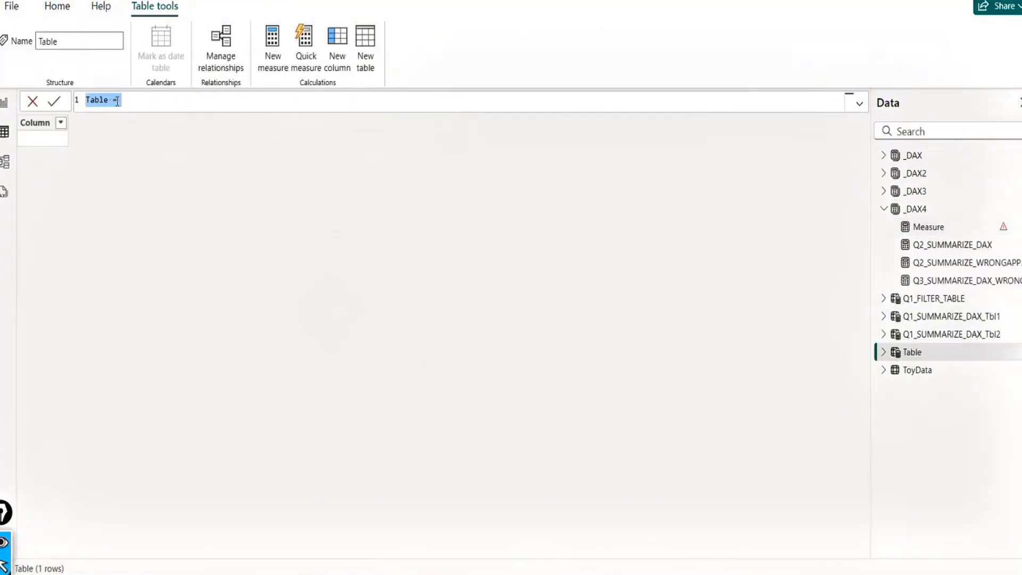
key(ctrl+v)
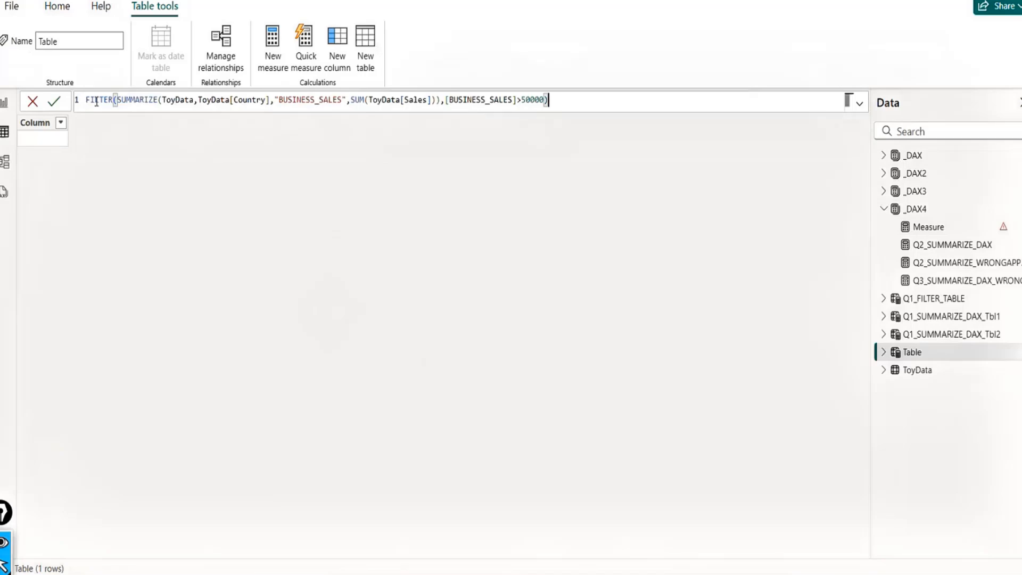
Put the name FILTER_SUMMARIZE_TBL and an equals sign before the pasted FILTER expression and commit the calculated table.
double_click(88, 101)
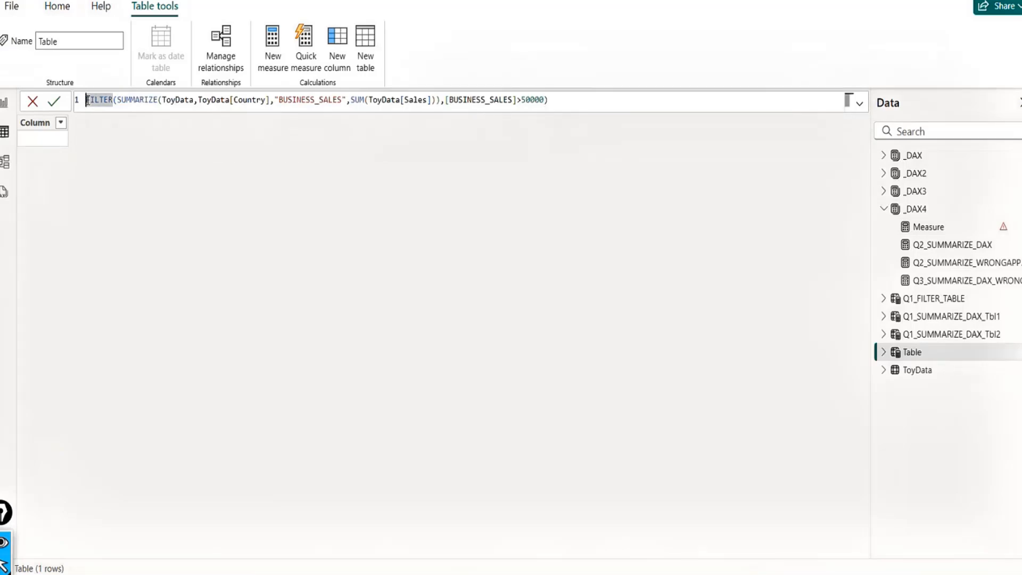
click(87, 101)
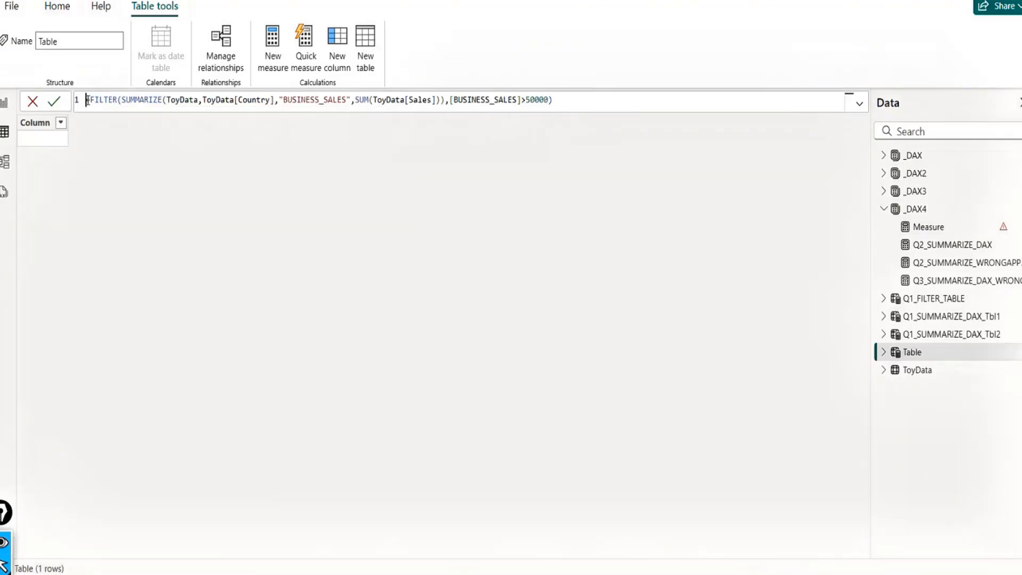
text(FILTER_SU)
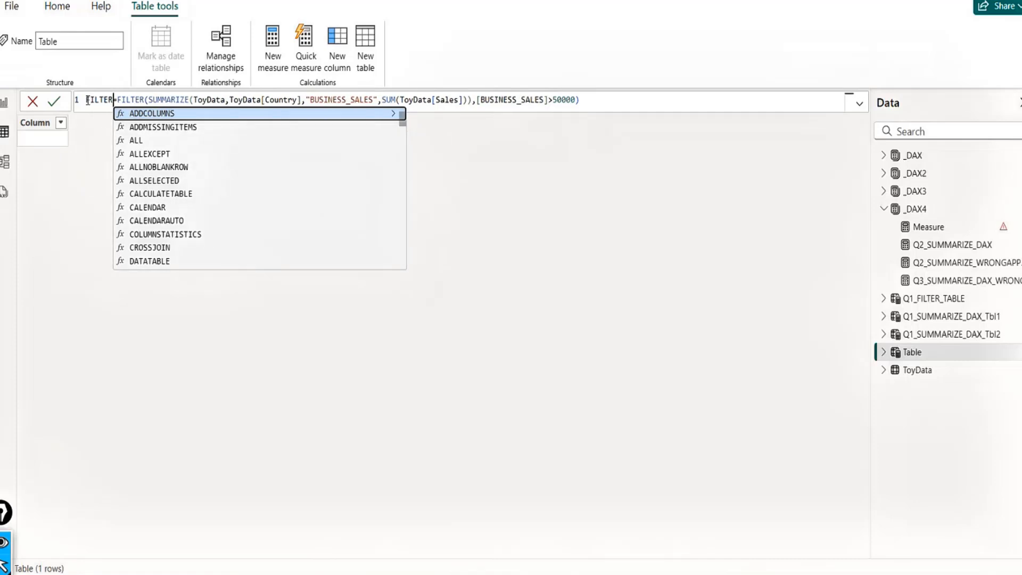
text(MMARIZE)
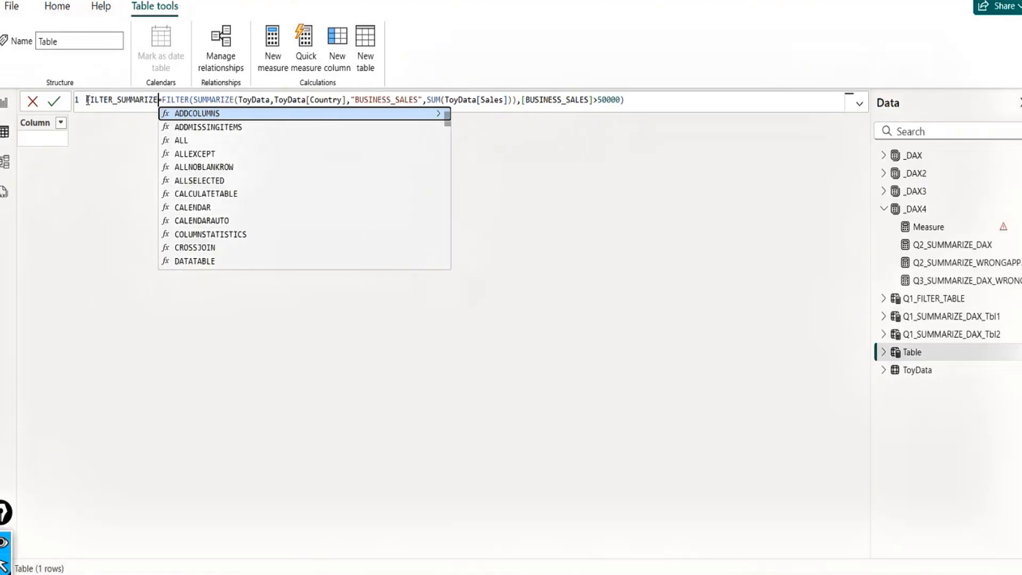
text(_TBL)
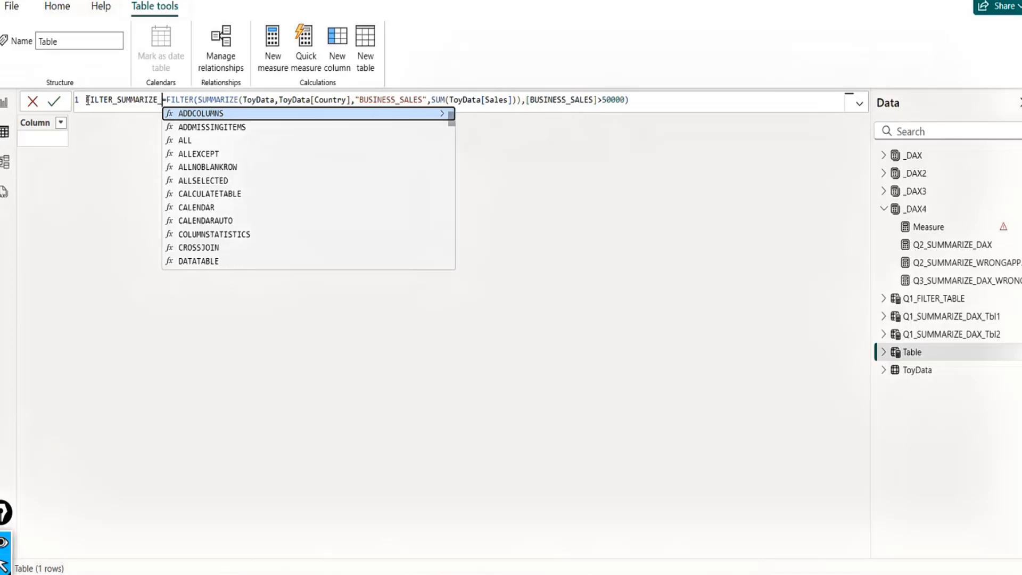
click(676, 96)
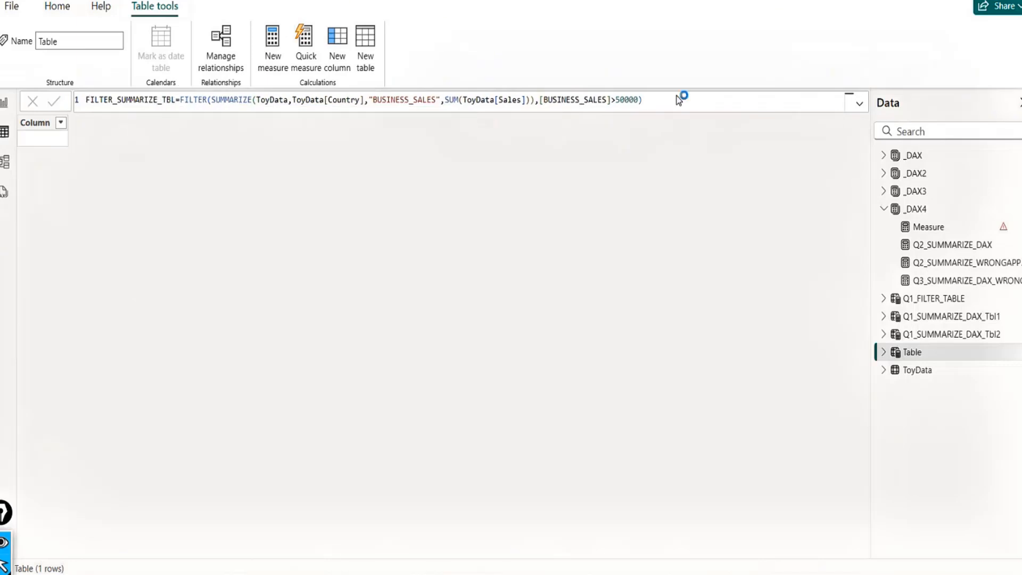
key(Return)
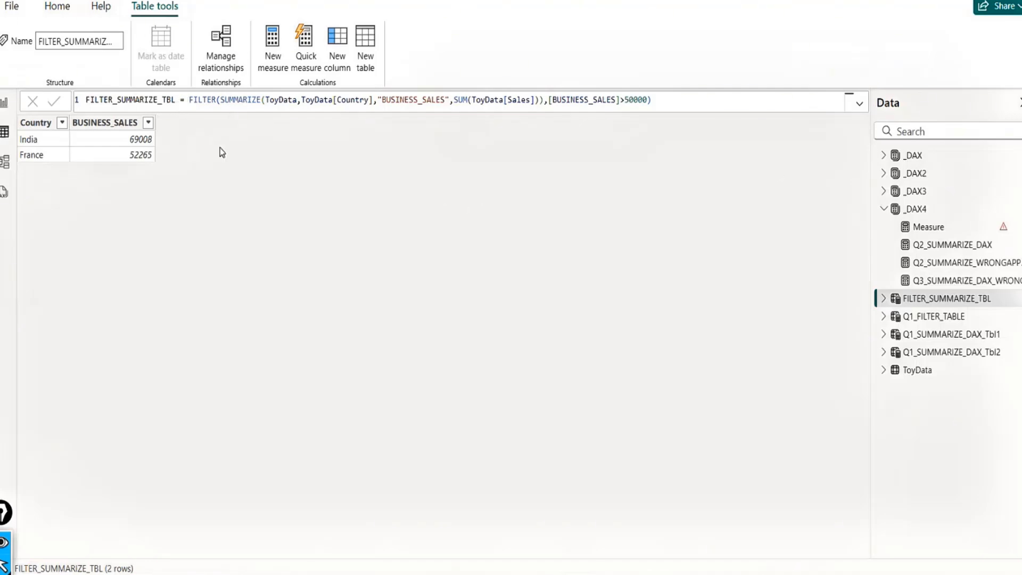
Return to the SUMMARIZE report page and rename the unnamed measure in _DAX4 to Q3_SUMMARIZE in its formula.
click(4, 105)
click(574, 173)
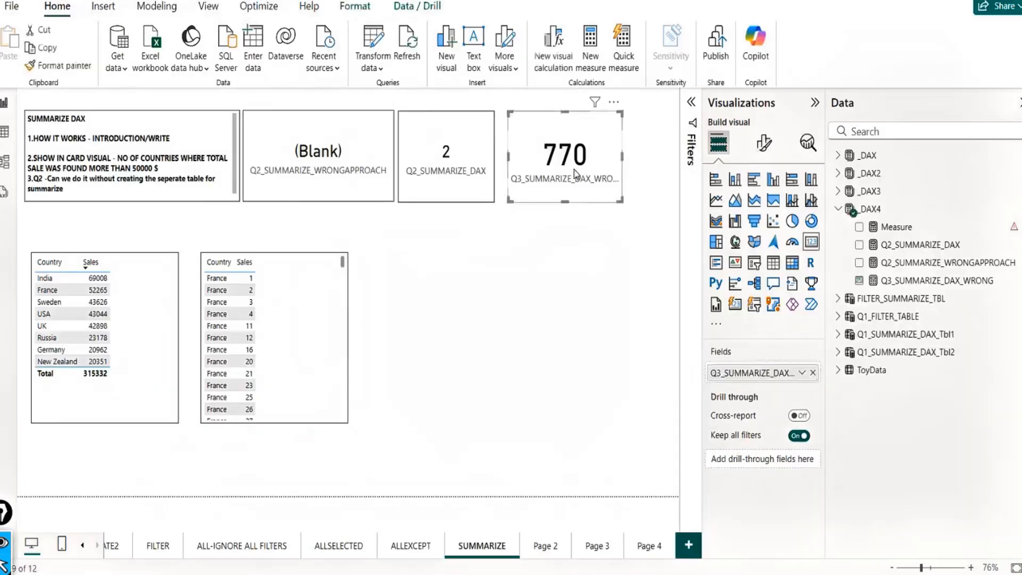
click(883, 227)
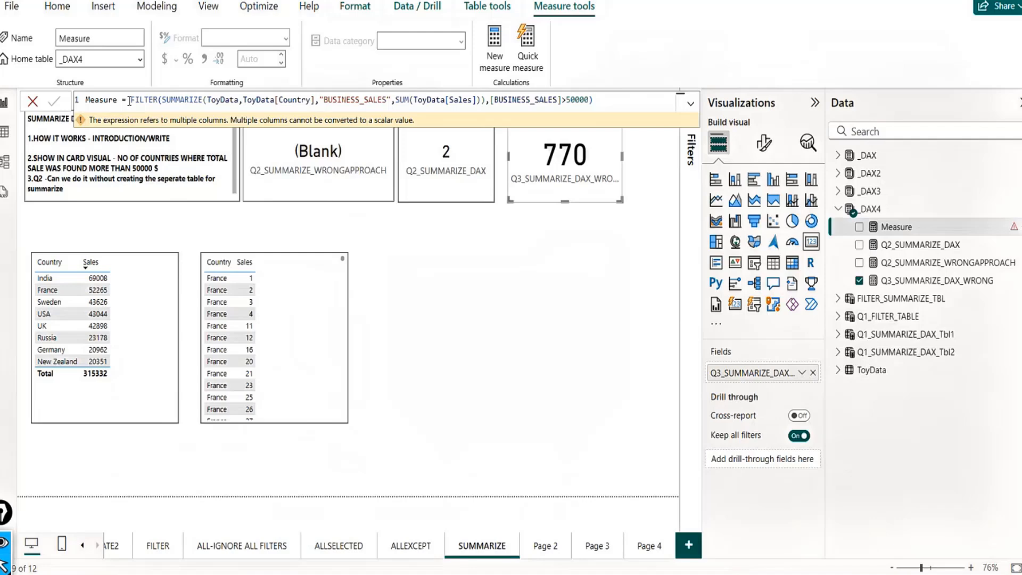
double_click(99, 100)
text(Q)
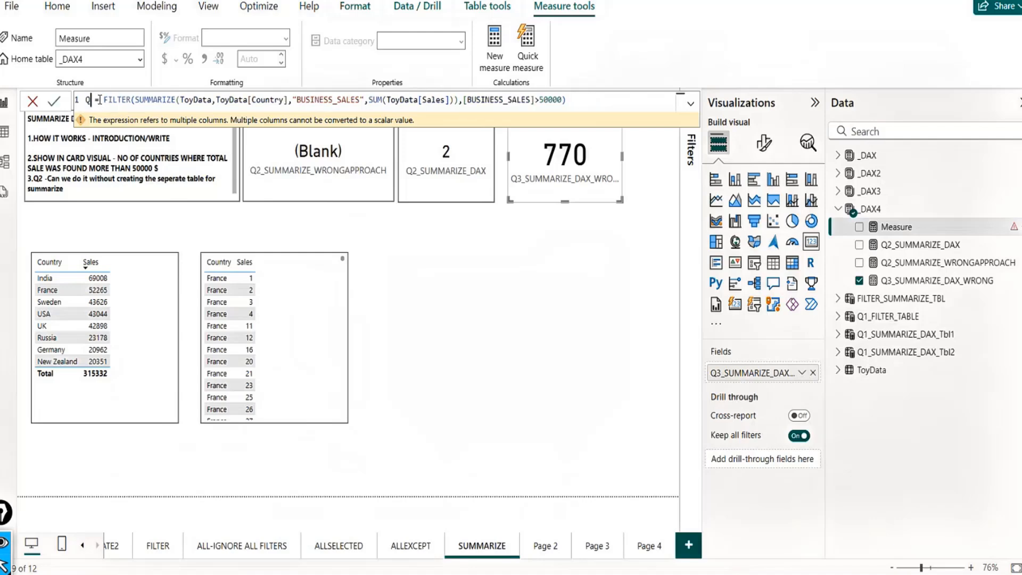
text(3)
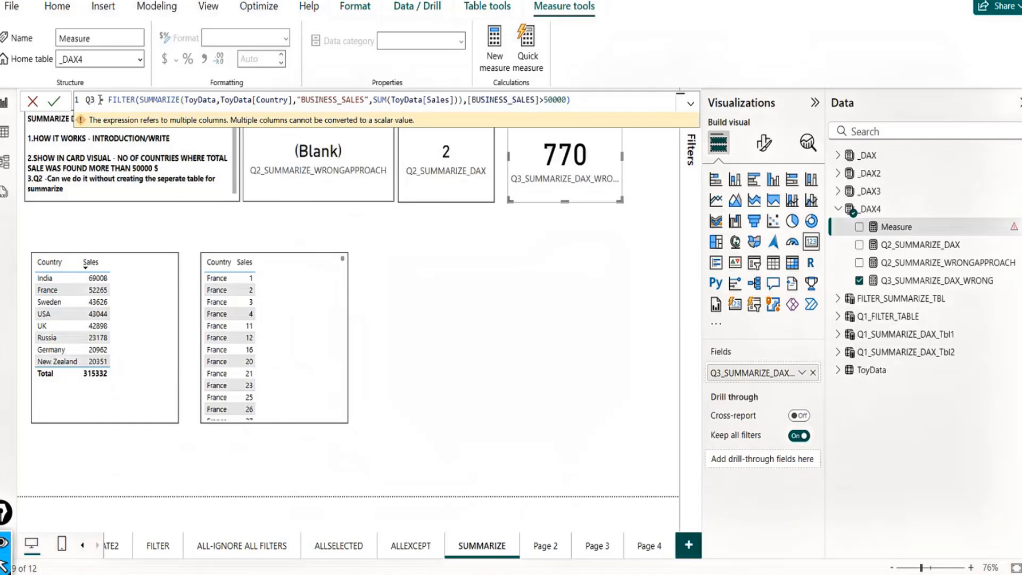
text(_)
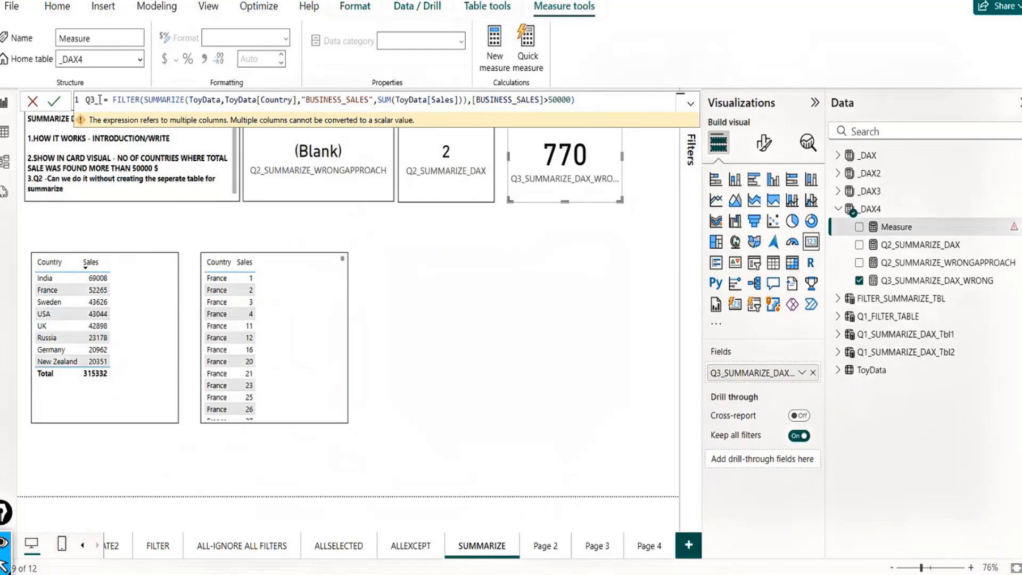
text(SUMMARIZE)
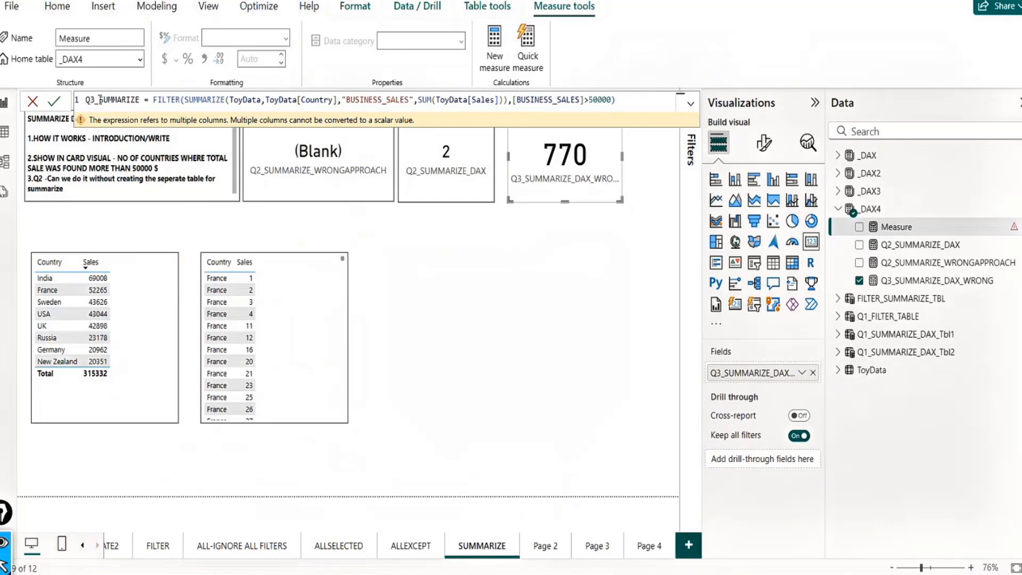
Insert spaces between the equals sign and the FILTER expression in the Q3_SUMMARIZE formula to make room for an outer function.
double_click(153, 99)
key(Left)
key(Left)
key(Left)
key(Left)
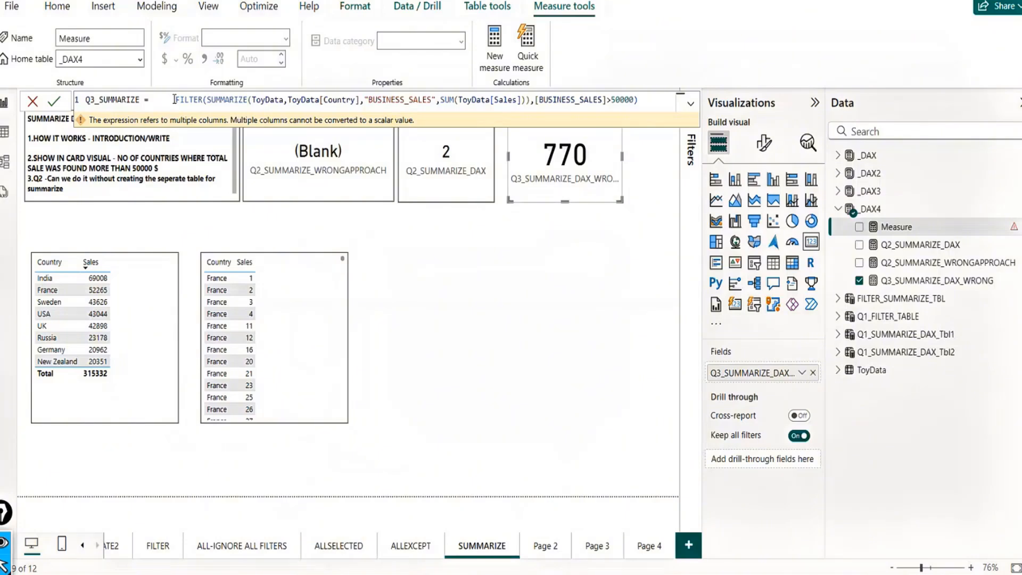
click(173, 99)
shift+click(644, 100)
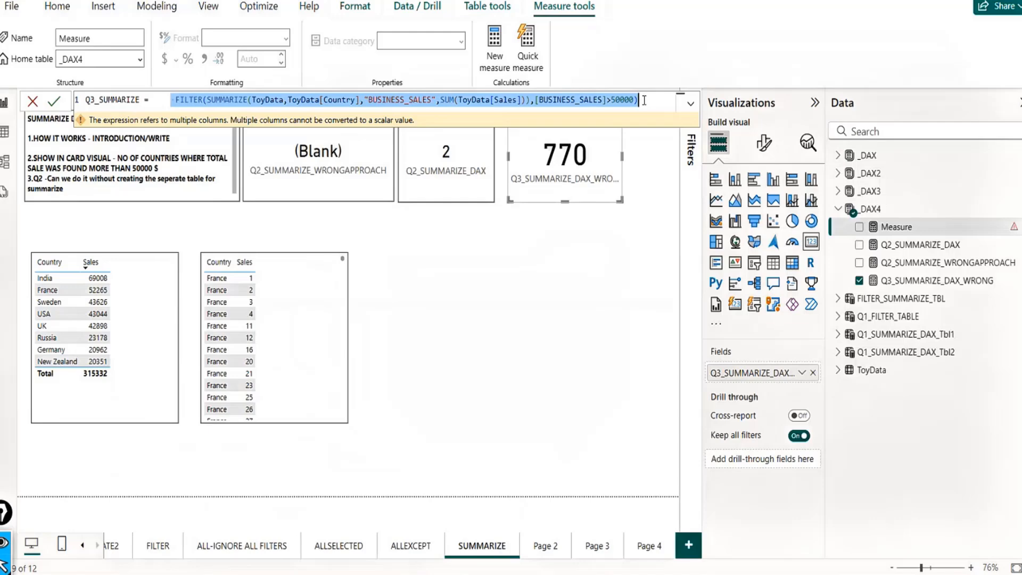
click(163, 100)
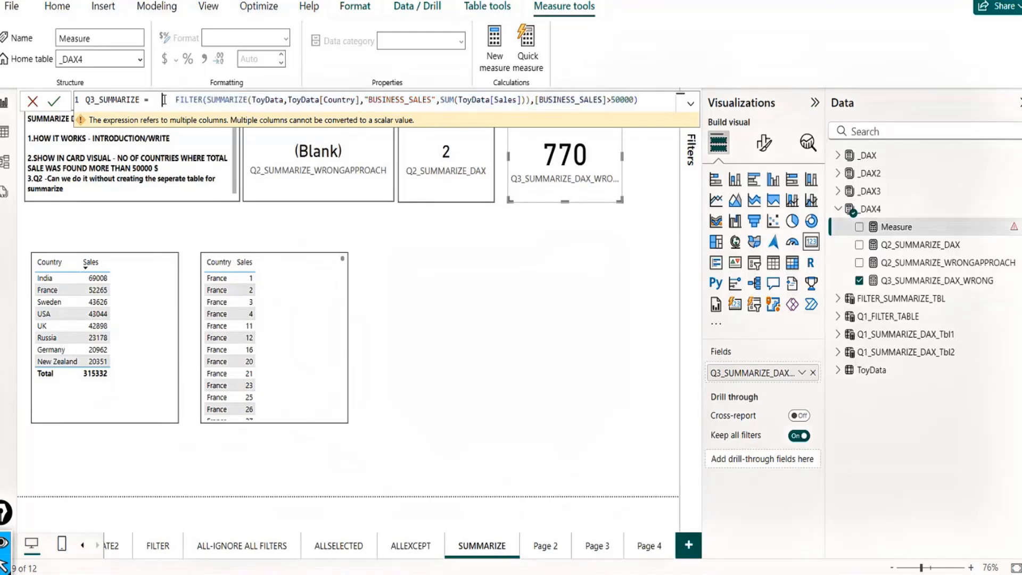
text(COUNT)
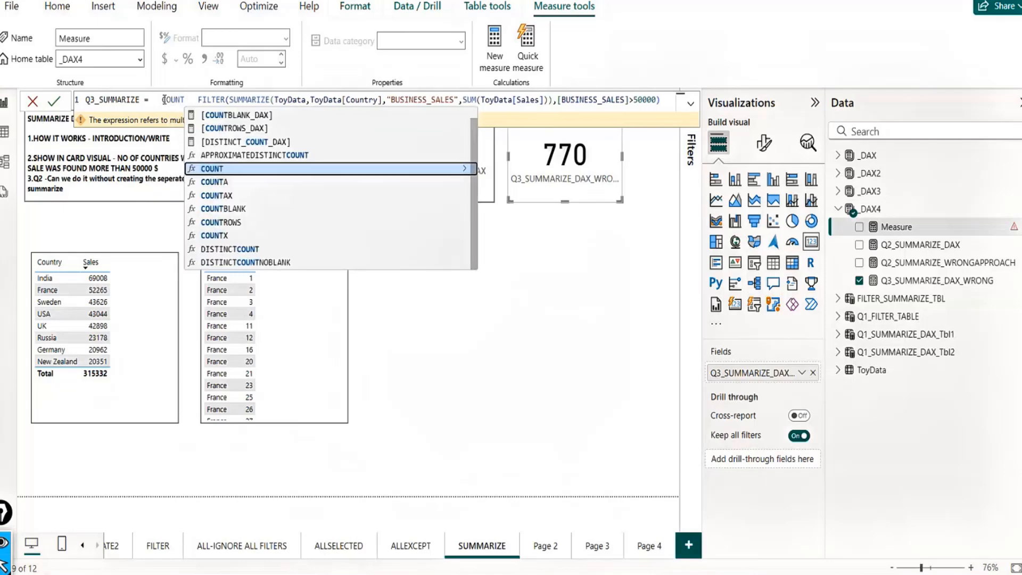
text(()
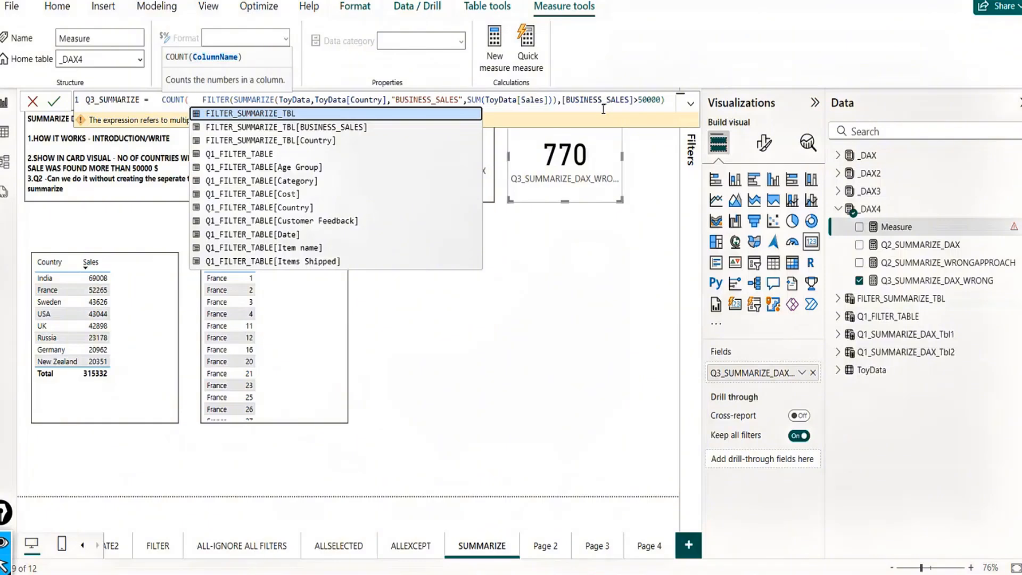
key(BackSpace)
key(BackSpace)
key(BackSpace)
key(BackSpace)
key(BackSpace)
key(BackSpace)
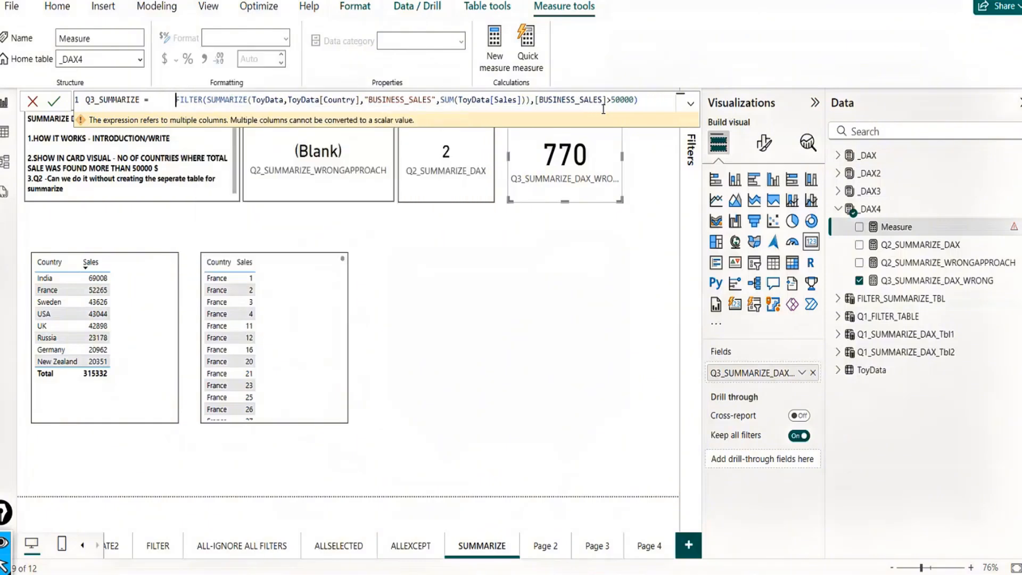
key(BackSpace)
key(BackSpace)
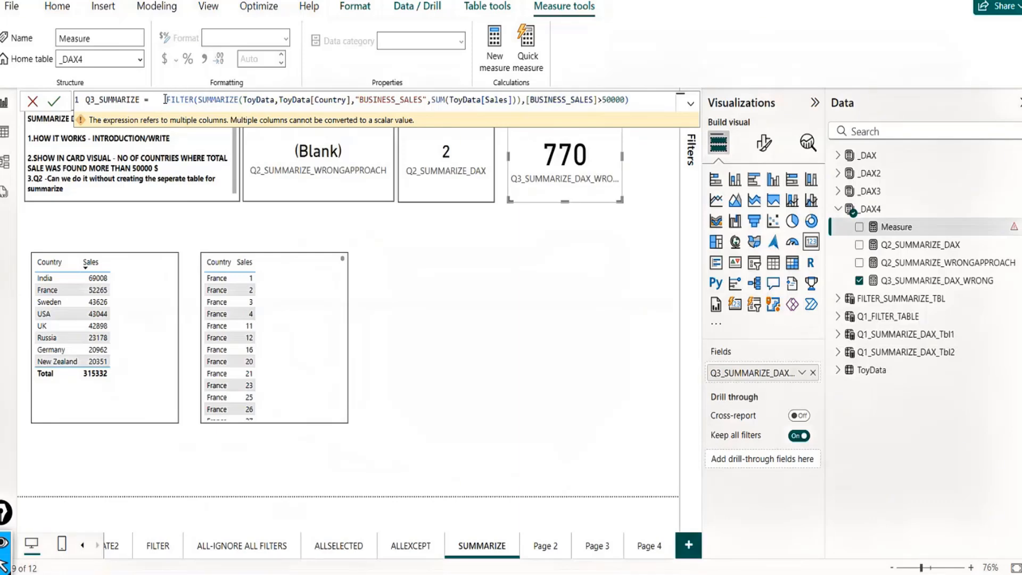
Try to wrap the FILTER expression in CALCULATE, with a COUNT of the business sales column as its first argument.
click(163, 100)
text(C)
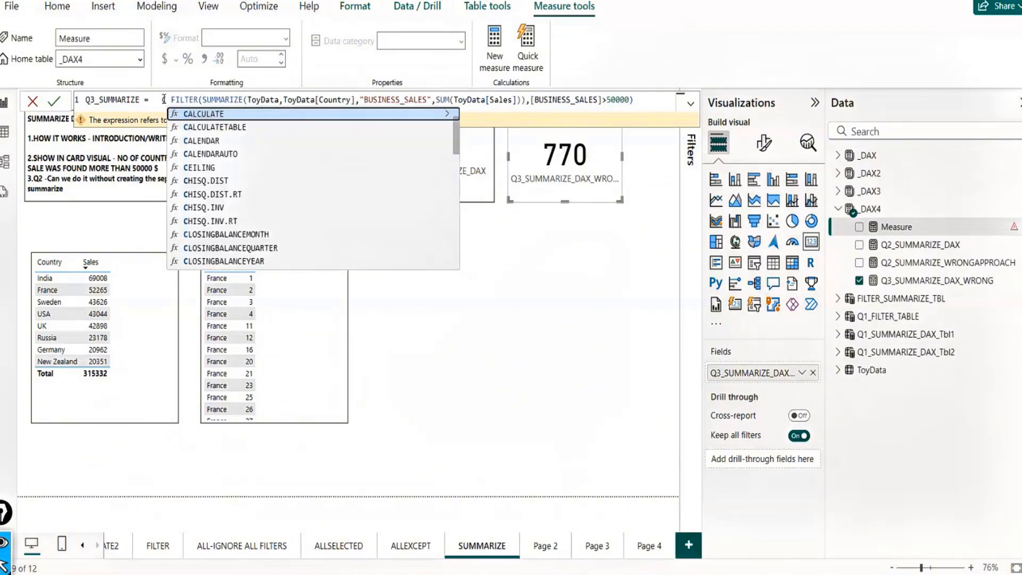
key(Tab)
text(,)
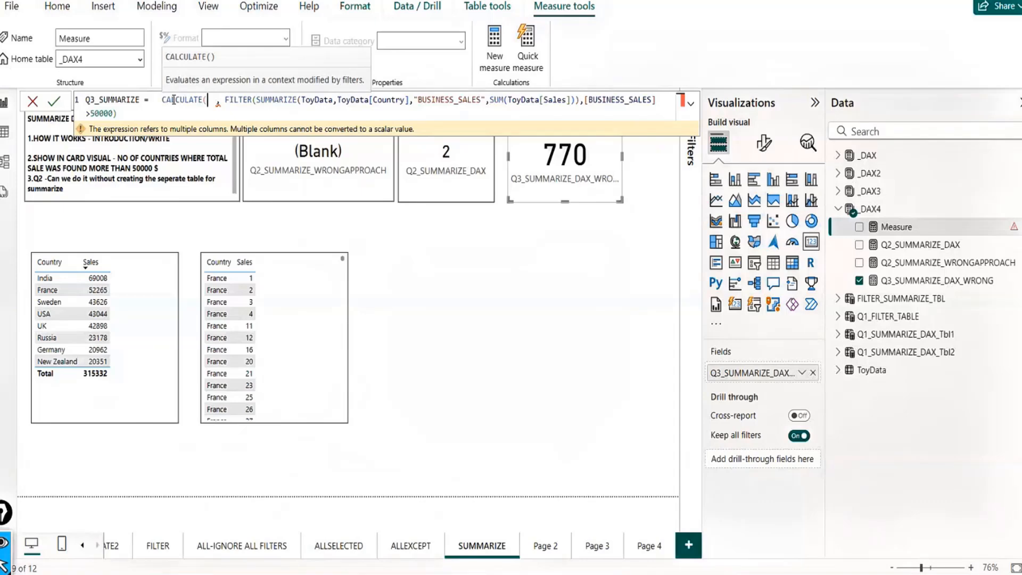
text(COUNT()
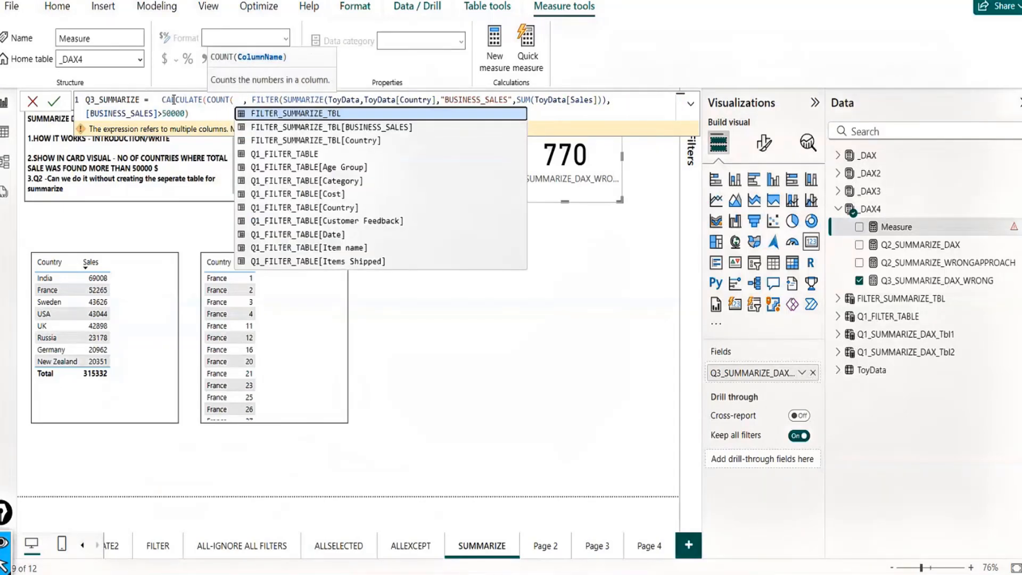
text(BU)
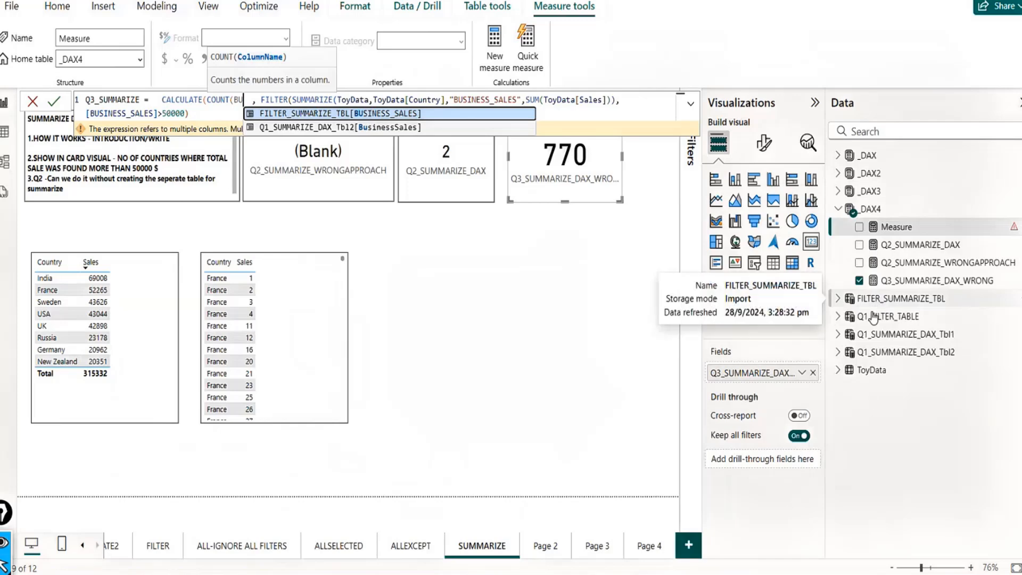
Remove the unfinished CALCULATE(COUNT( wrapper and its comma from in front of FILTER in the Q3_SUMMARIZE formula.
click(260, 100)
shift+click(643, 101)
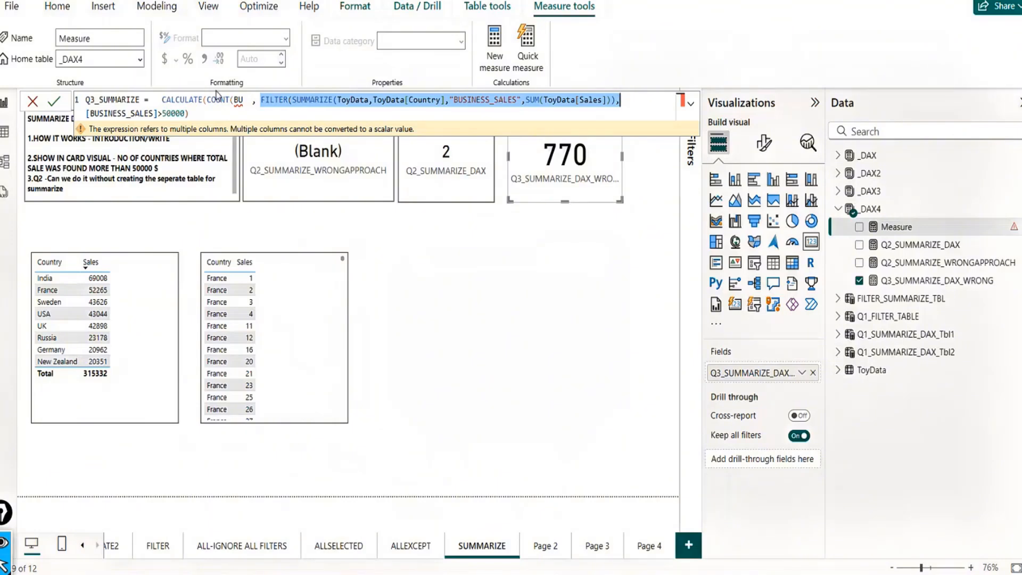
click(244, 102)
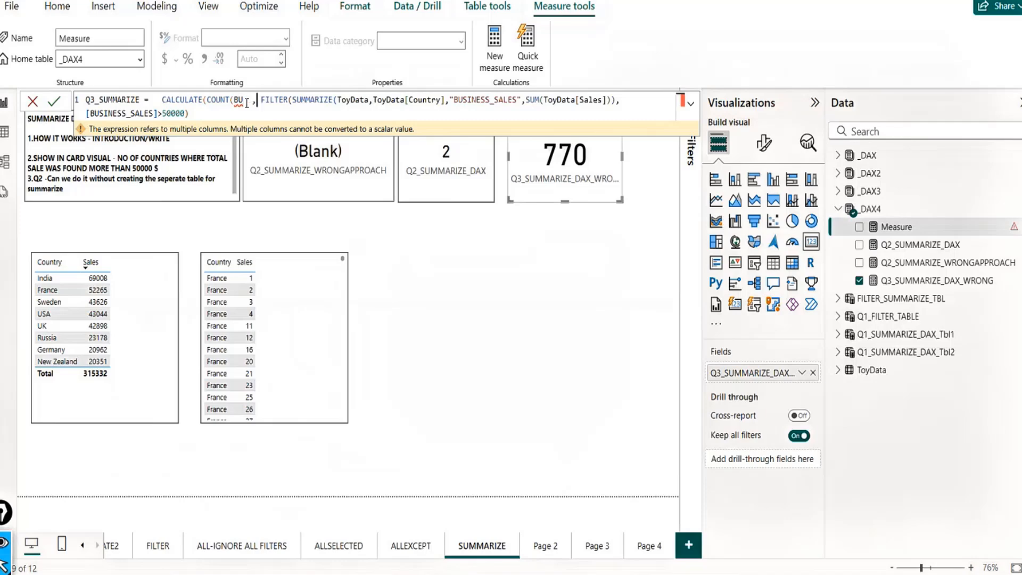
key(BackSpace)
key(BackSpace)
key(BackSpace)
key(Delete)
key(Delete)
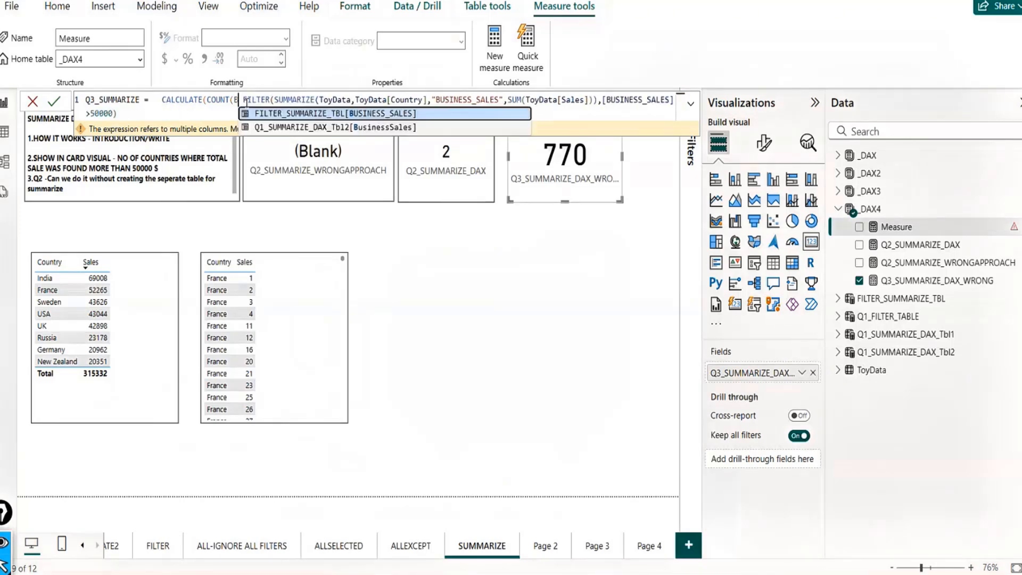
key(BackSpace)
key(BackSpace)
key(BackSpace)
key(BackSpace)
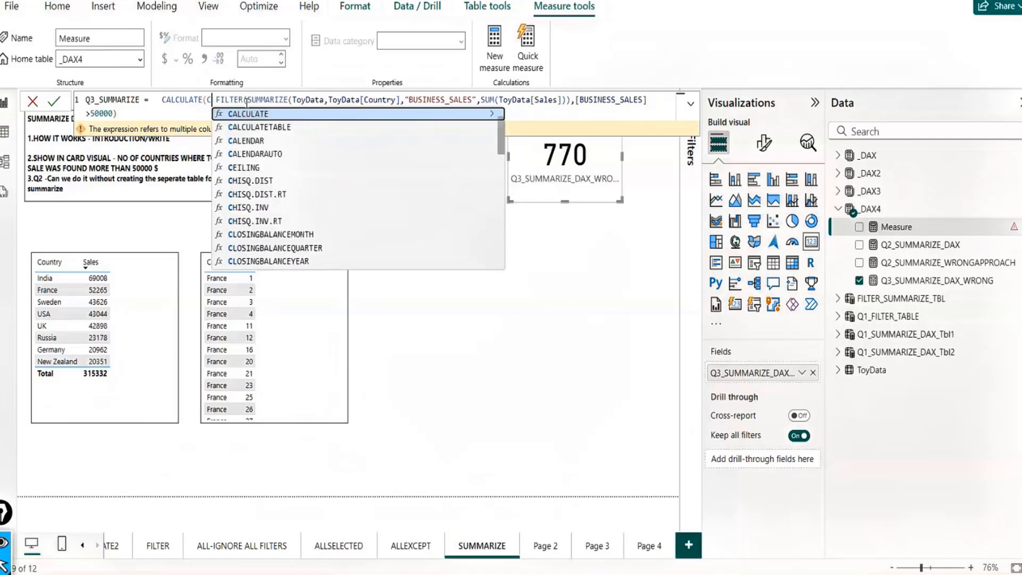
key(BackSpace)
key(BackSpace)
key(BackSpace)
key(BackSpace)
key(BackSpace)
key(BackSpace)
key(BackSpace)
key(BackSpace)
key(BackSpace)
key(BackSpace)
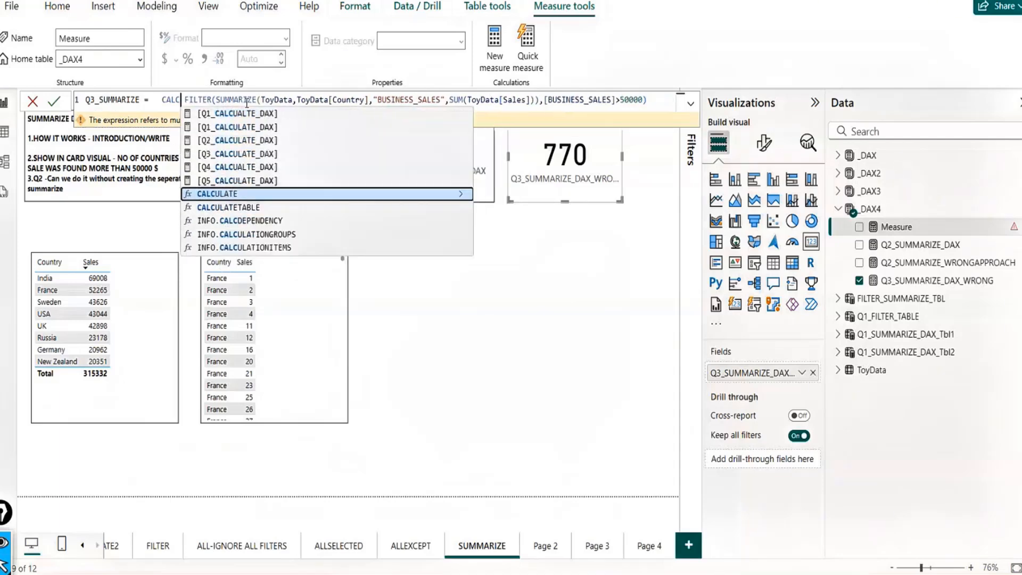
key(BackSpace)
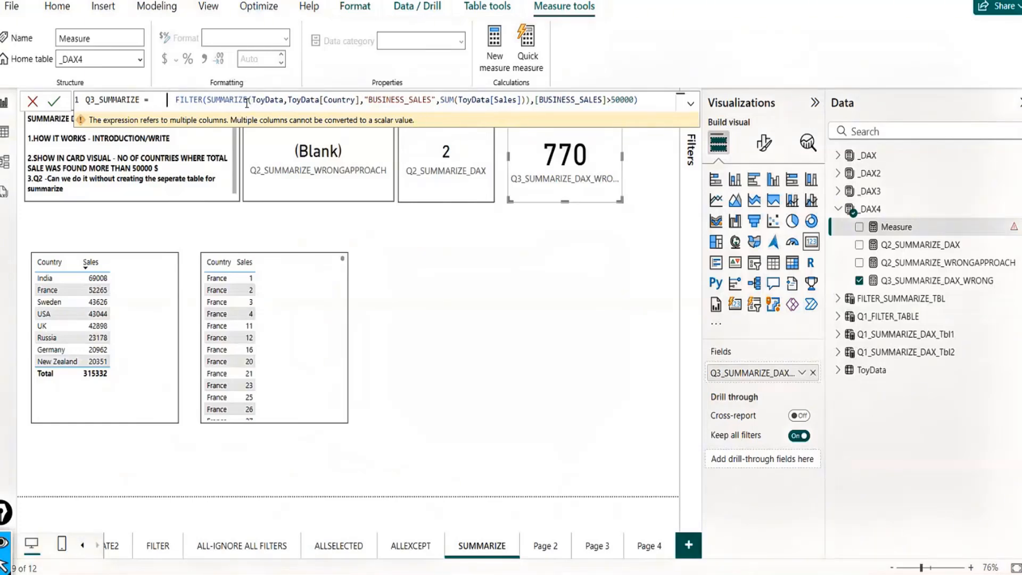
Insert the COUNTROWS function with its opening parenthesis before the FILTER expression in the Q3_SUMMARIZE formula.
key(Left)
key(Left)
key(Left)
text(COUNTROW)
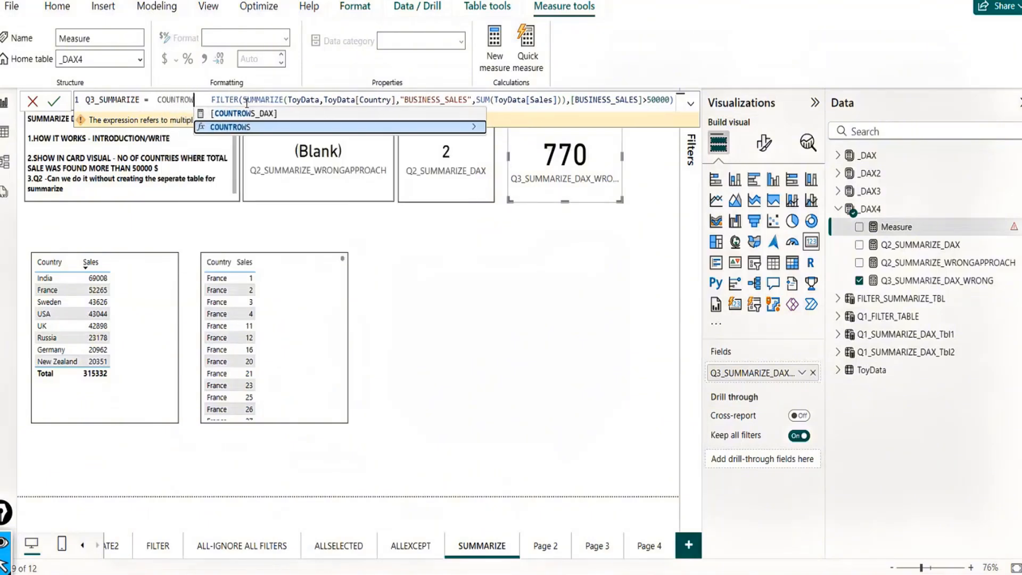
text(S()
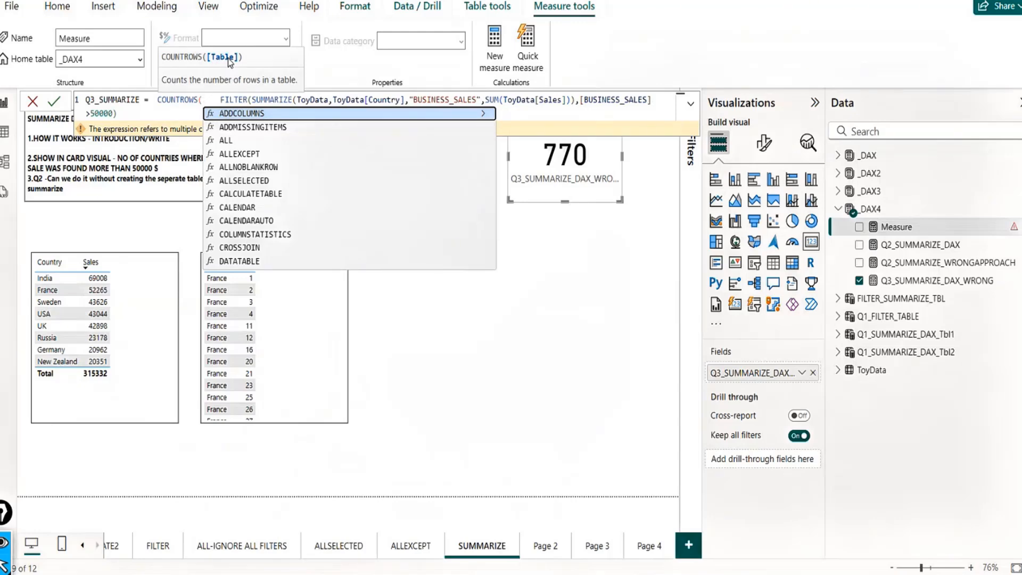
click(221, 98)
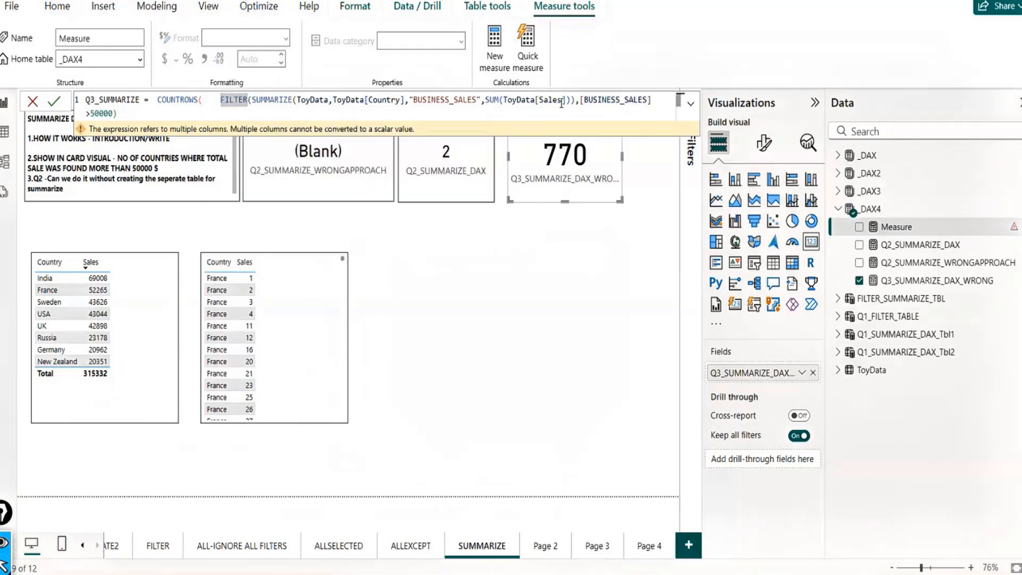
shift+click(657, 101)
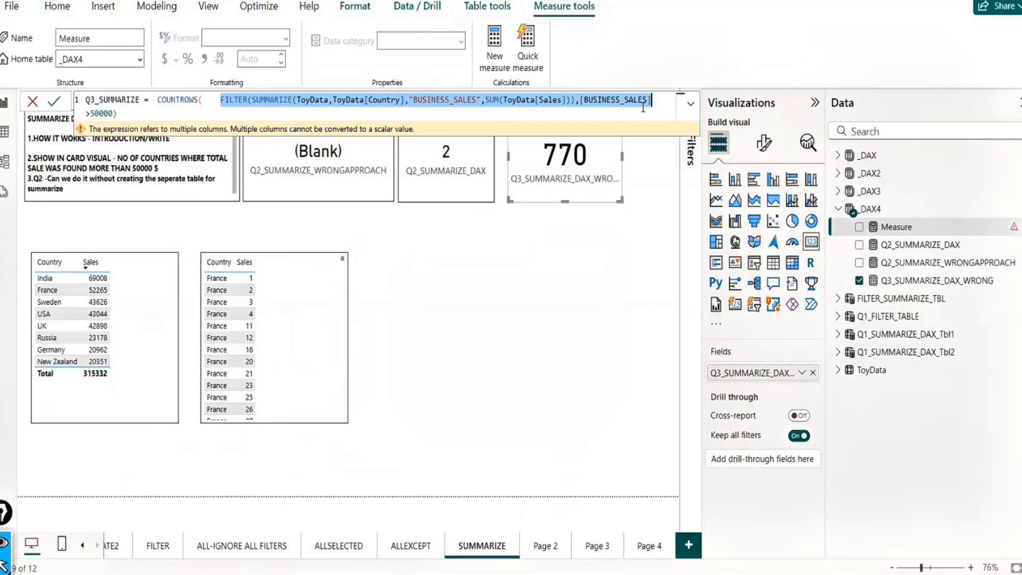
Delete the spaces between COUNTROWS( and FILTER so the filtered table directly becomes the function's argument.
click(221, 101)
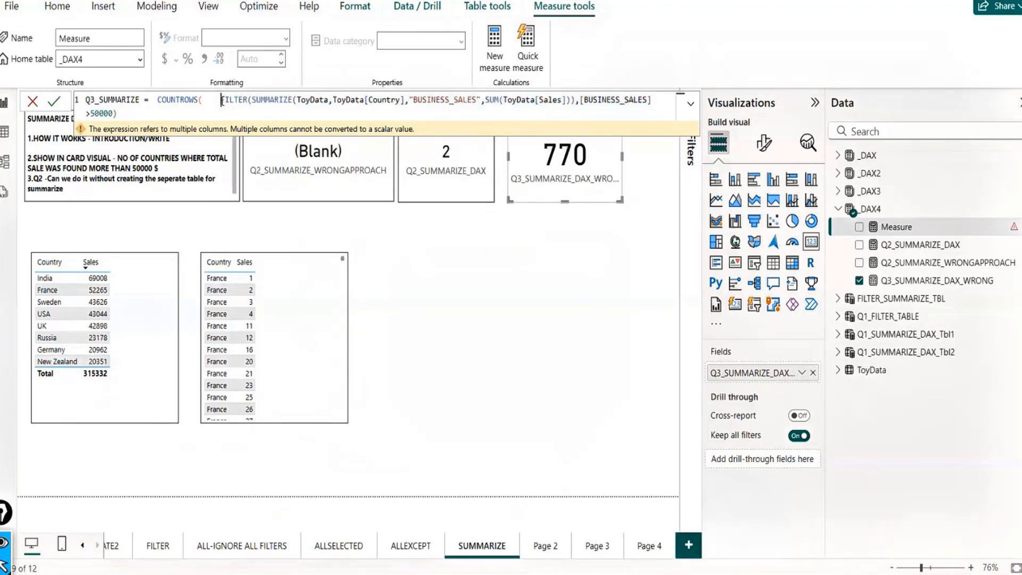
key(BackSpace)
key(BackSpace)
key(BackSpace)
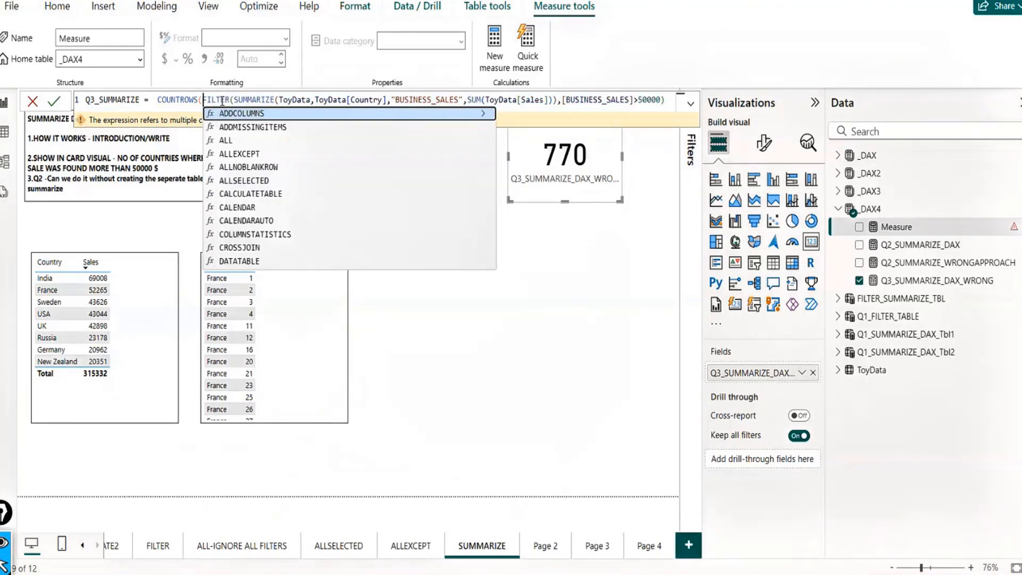
key(BackSpace)
key(BackSpace)
text(()
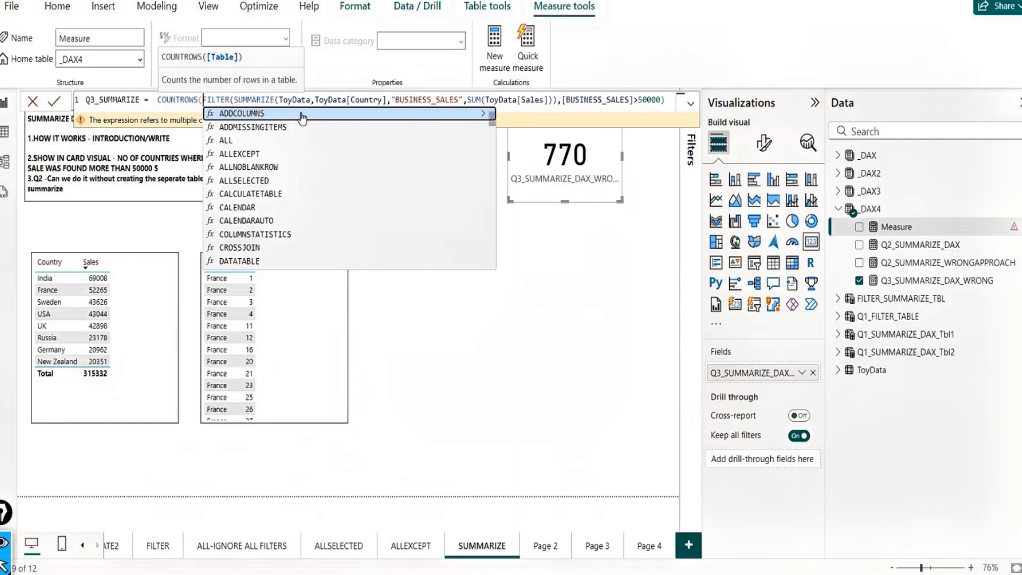
Close COUNTROWS with a parenthesis at the end of the Q3_SUMMARIZE formula and commit the measure.
click(668, 99)
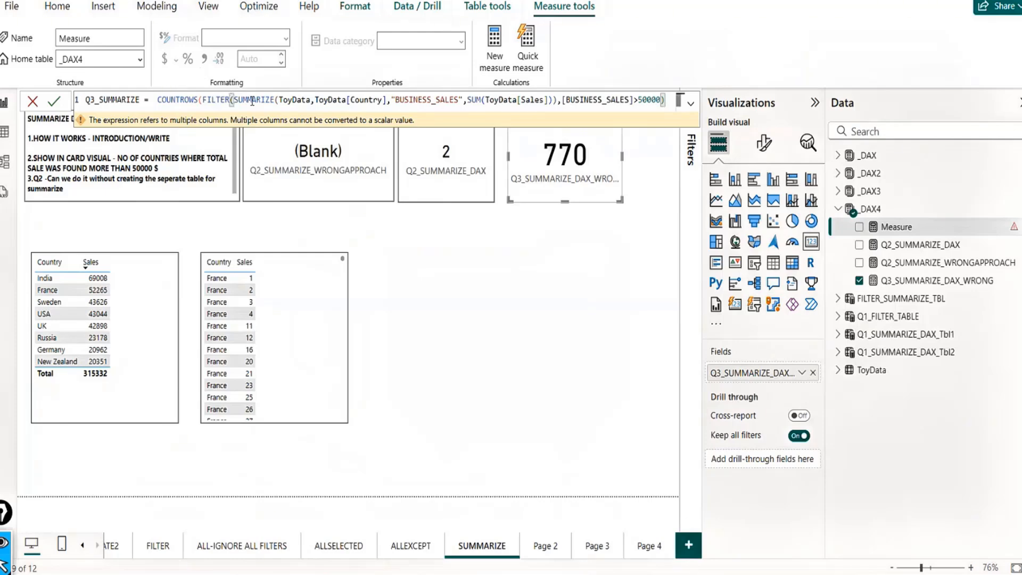
text())
click(55, 101)
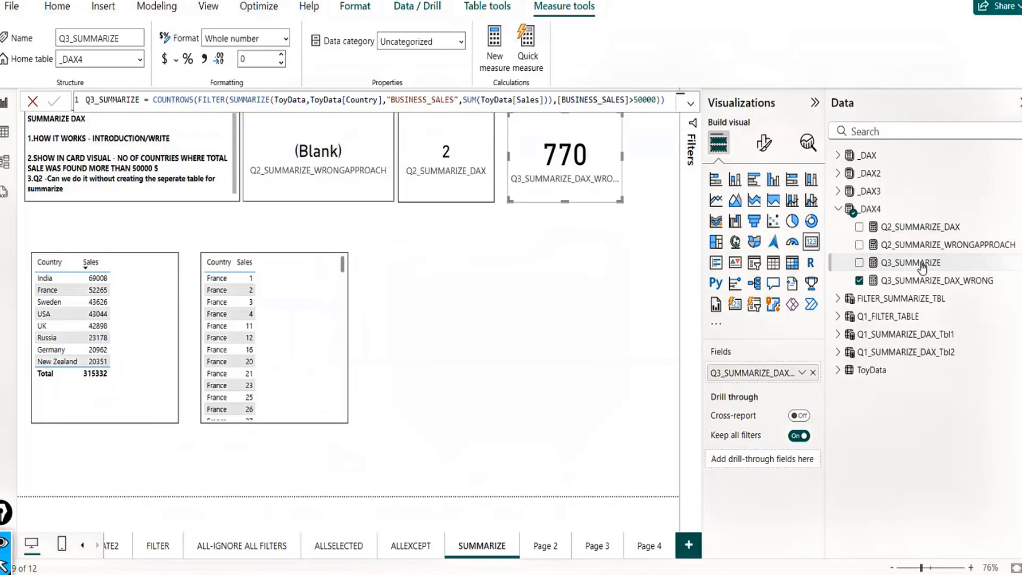
Show Q3_SUMMARIZE in a new card below the Q3_SUMMARIZE_DAX_WRONG card, copying the Q2_SUMMARIZE_DAX card's formatting onto it.
drag(909, 267, 569, 242)
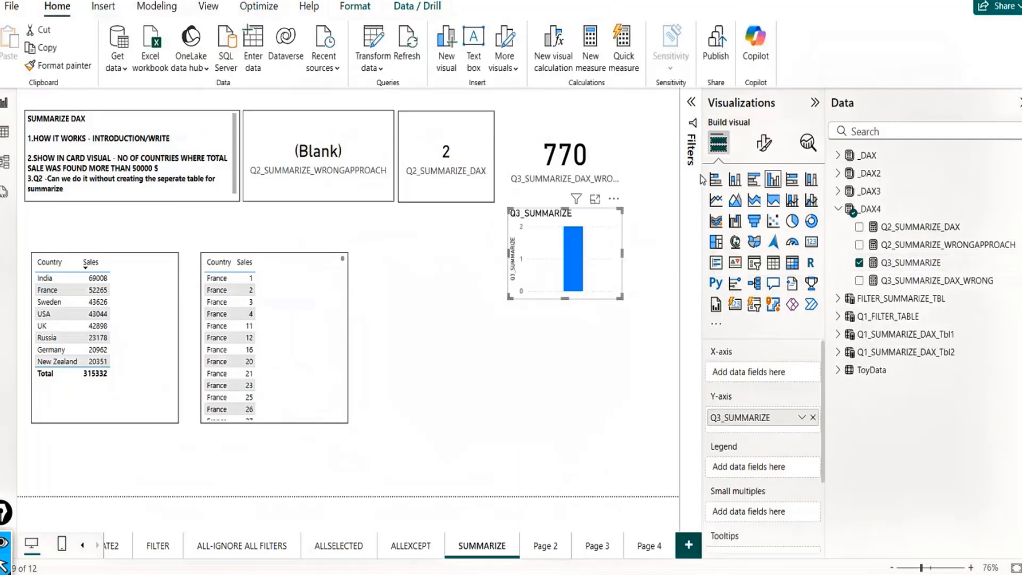
click(810, 242)
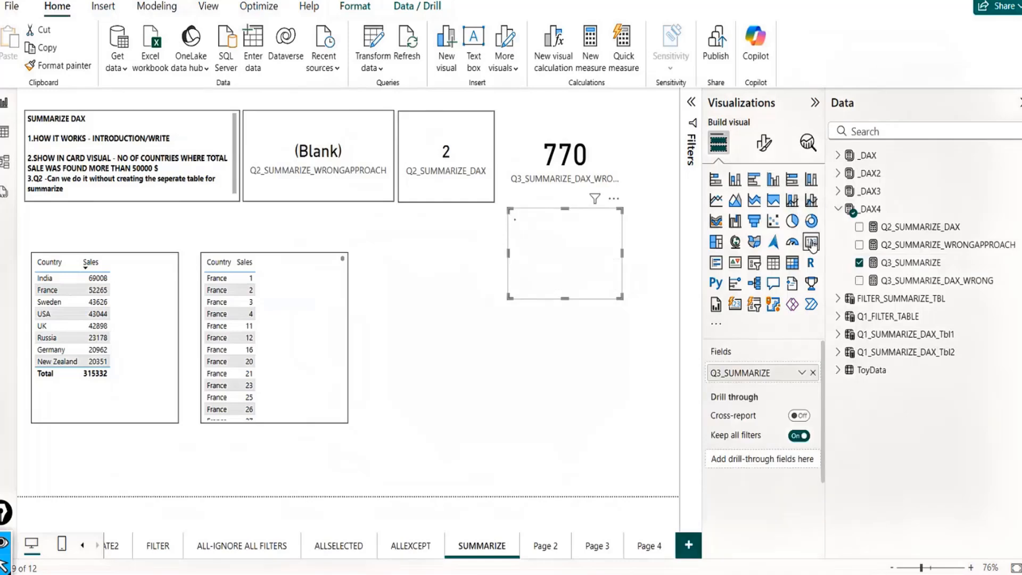
click(454, 152)
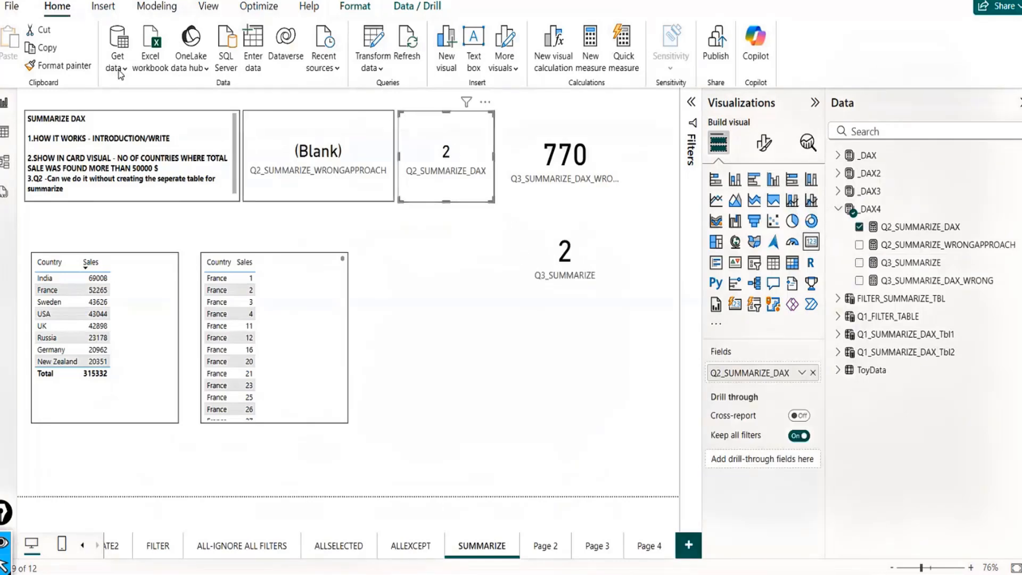
click(58, 66)
click(540, 250)
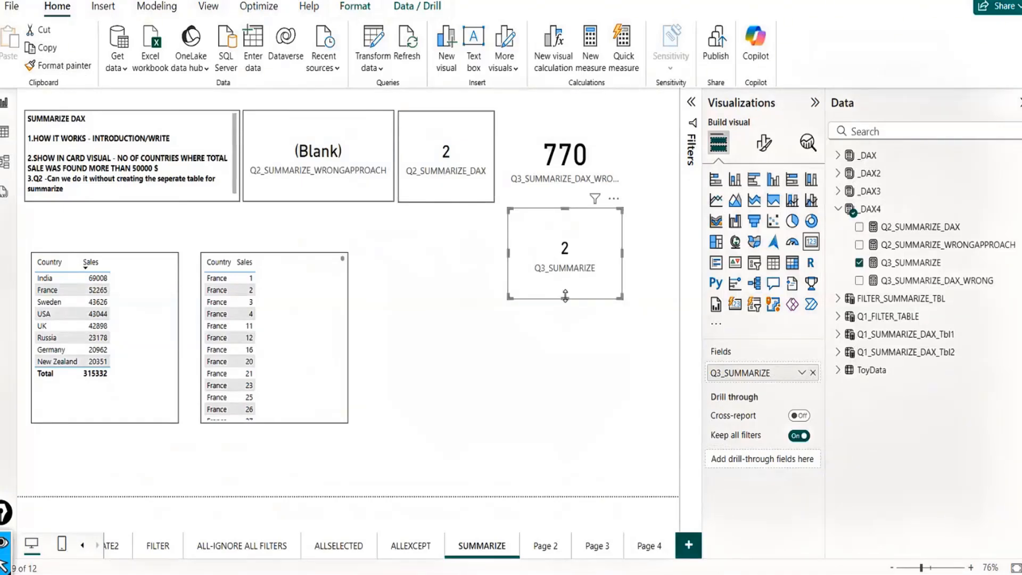
Reduce the height of the Q3_SUMMARIZE card by raising its lower edge.
drag(565, 298, 565, 278)
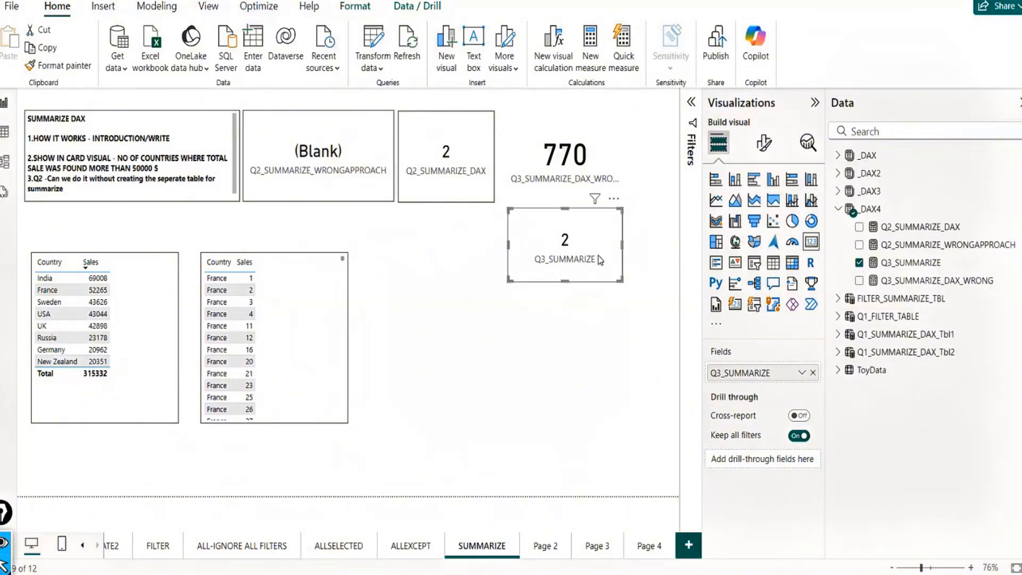
click(592, 160)
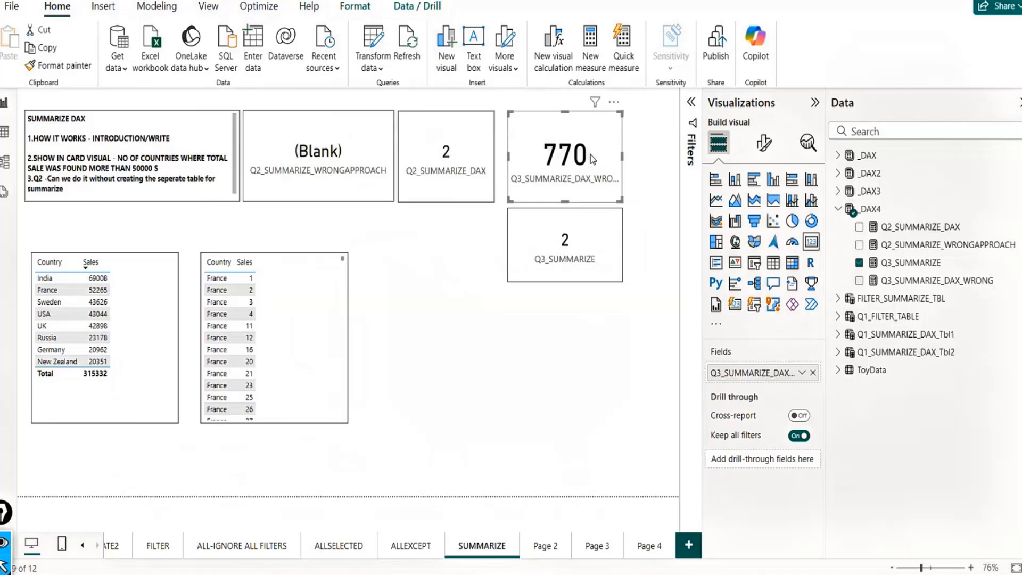
click(589, 222)
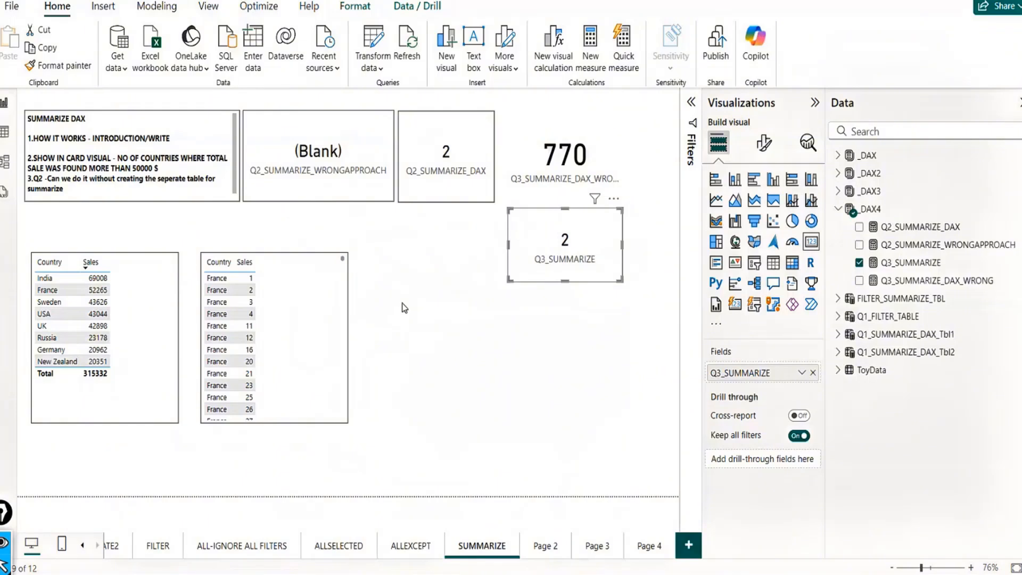
Copy the Q2_SUMMARIZE_DAX card's formatting onto the Q3_SUMMARIZE_DAX_WRONG card with Format painter.
click(423, 163)
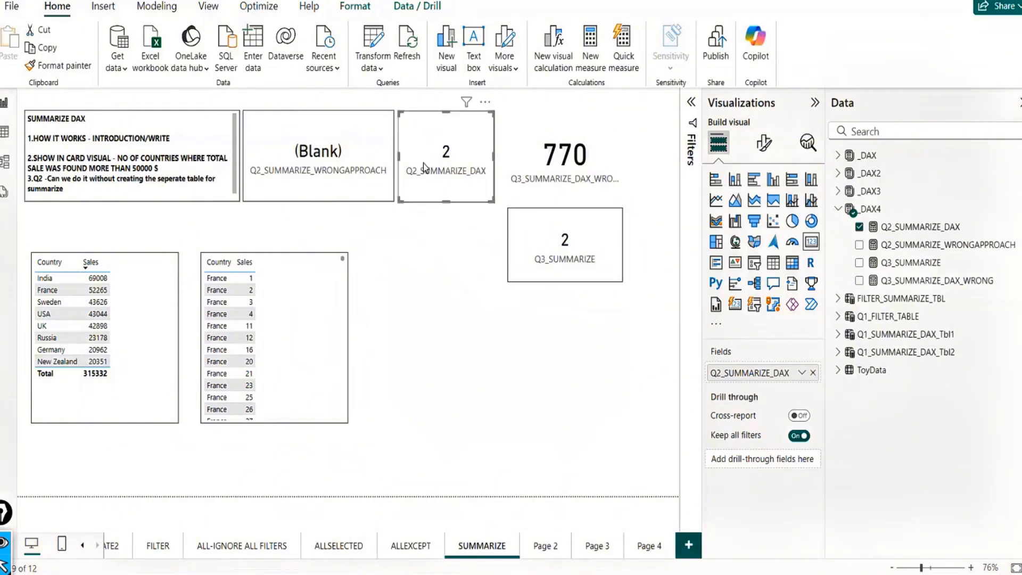
click(540, 181)
click(446, 187)
click(58, 65)
click(546, 168)
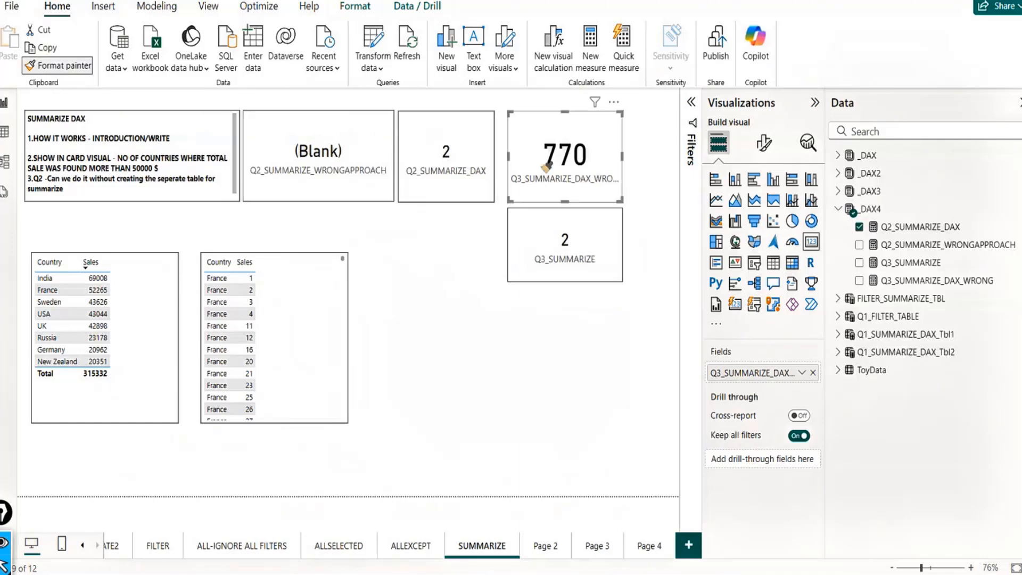
Enlarge the canvas area, narrow the Q2_SUMMARIZE_WRONGAPPROACH card and move the Q2_SUMMARIZE_DAX card next to it.
click(814, 103)
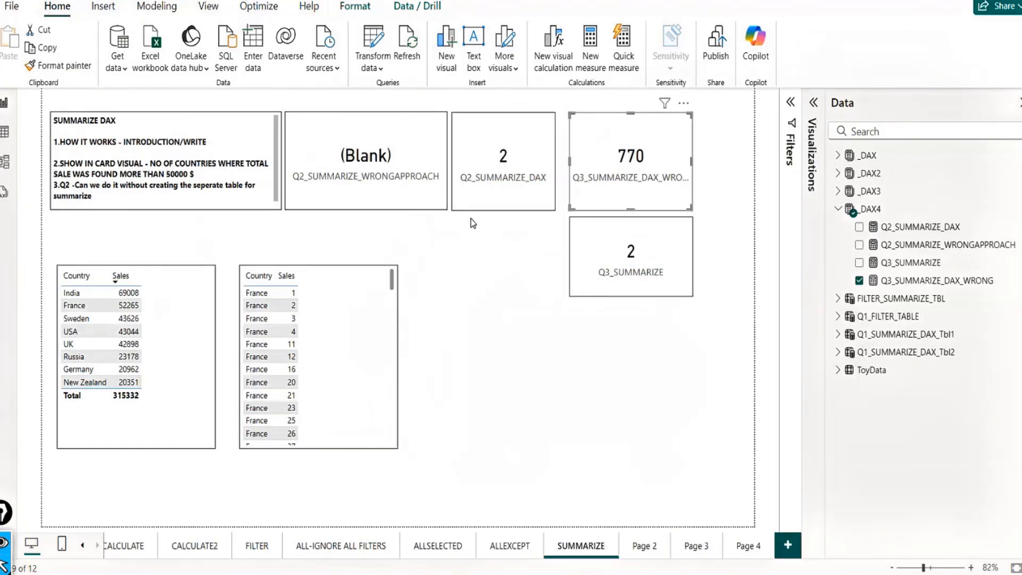
click(421, 201)
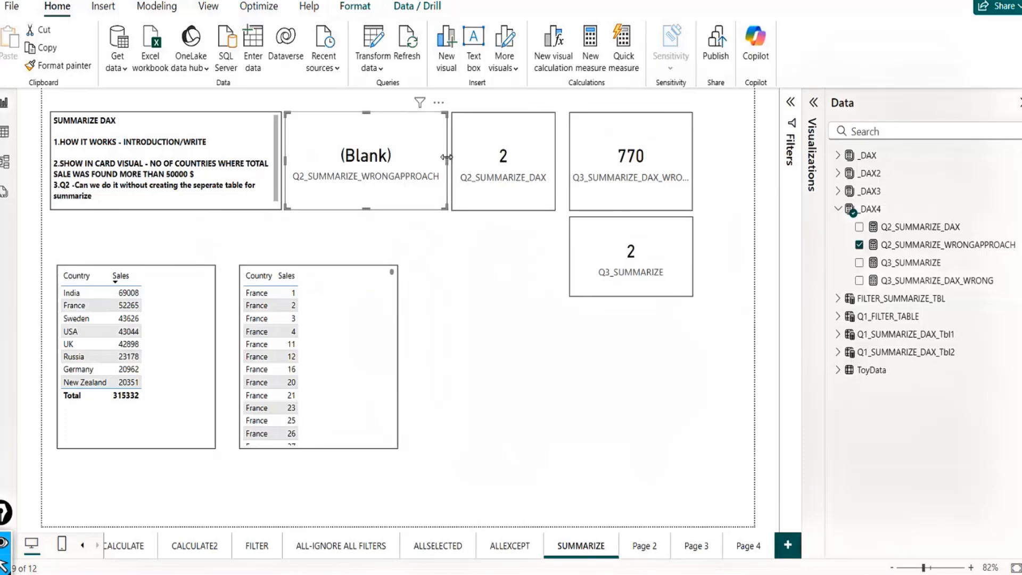
drag(445, 166, 383, 158)
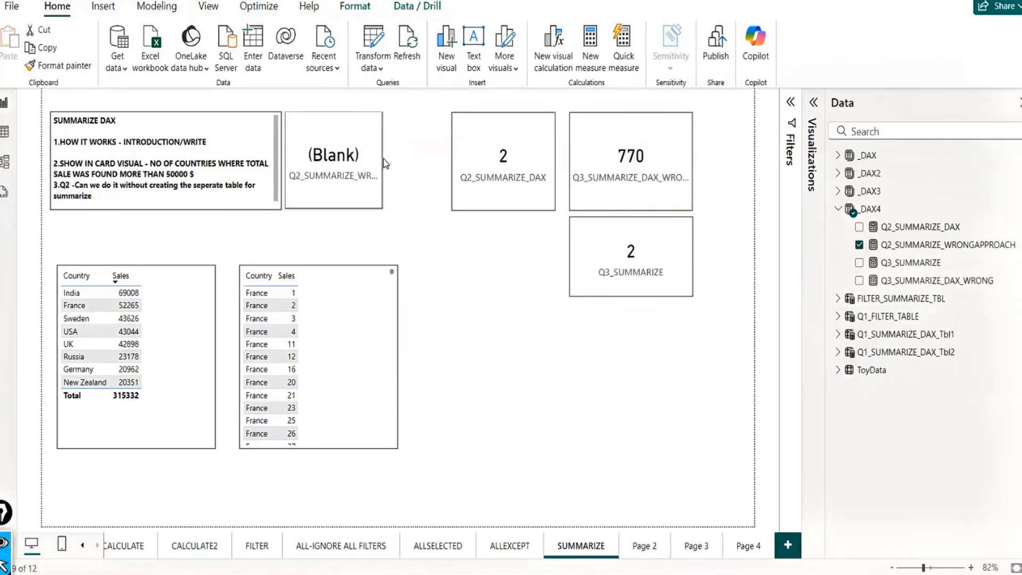
drag(484, 177, 424, 179)
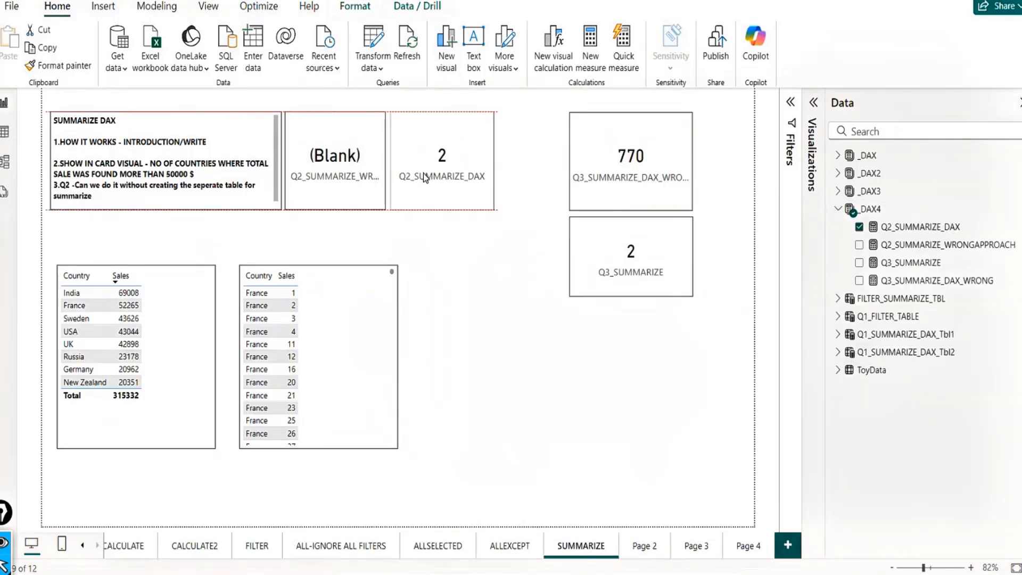
Line up the Q3_SUMMARIZE_DAX_WRONG and Q3_SUMMARIZE cards in the upper card row and narrow the Q3_SUMMARIZE card.
drag(629, 180, 553, 179)
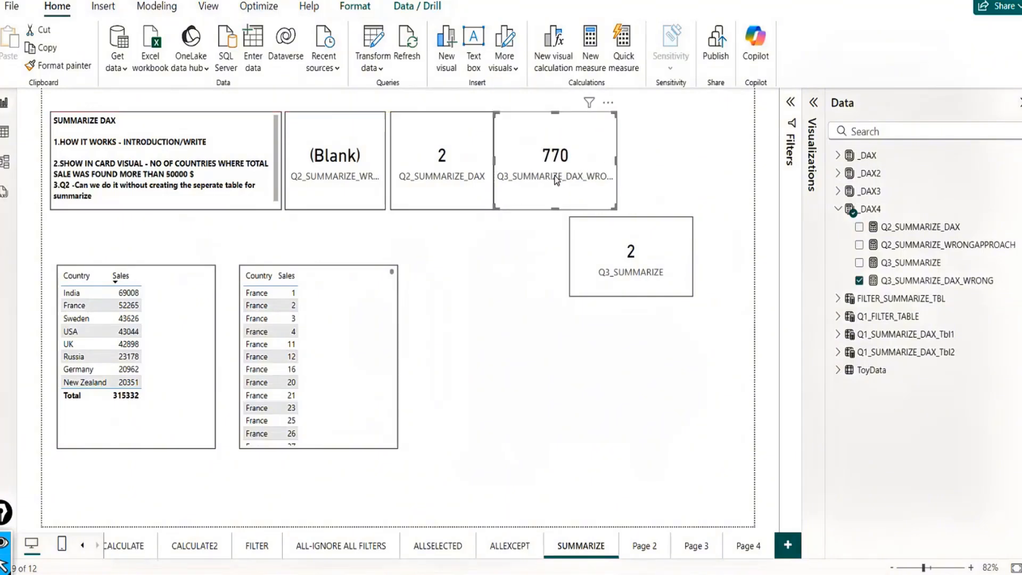
drag(652, 261, 678, 210)
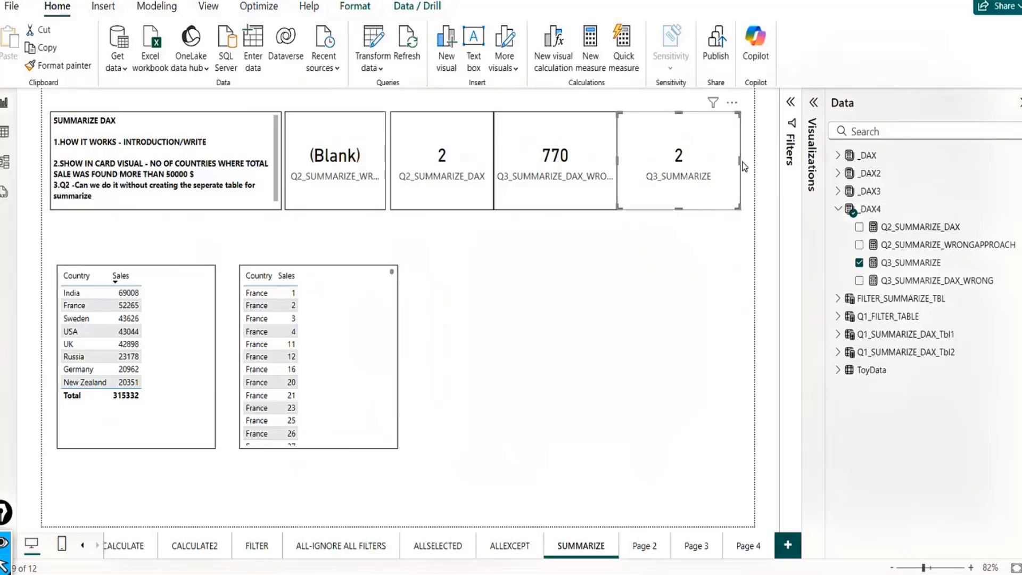
drag(739, 160, 693, 150)
drag(579, 194, 586, 195)
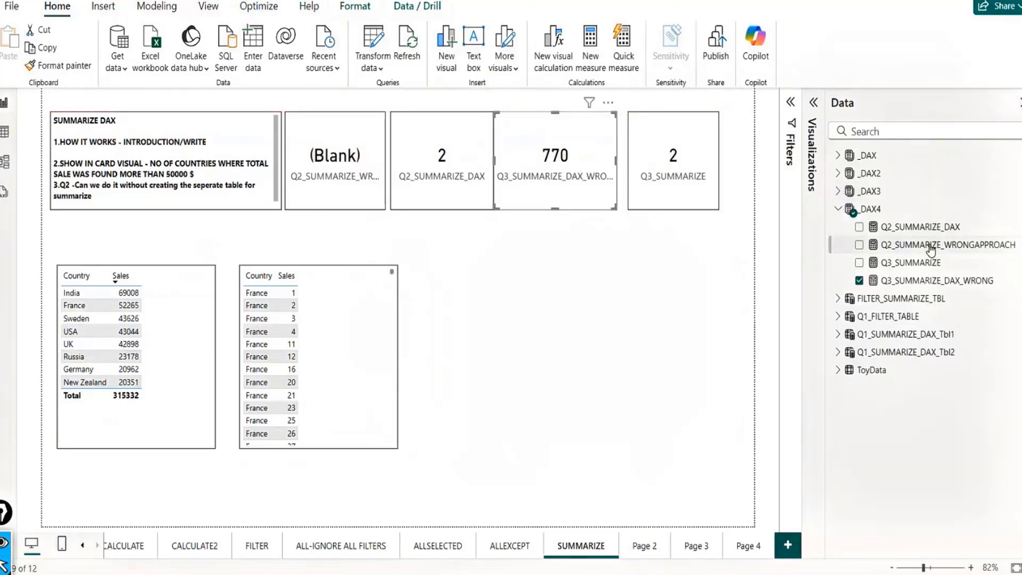
Open the Q2_SUMMARIZE_DAX formula and examine its COUNT argument and its filter condition on Q1_SUMMARIZE_DAX_Tbl2.
click(907, 228)
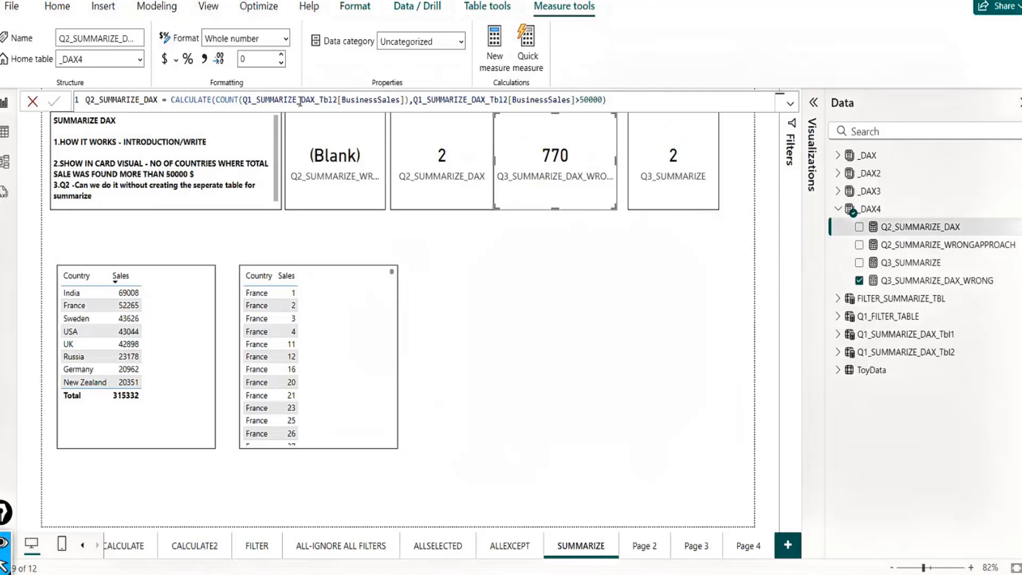
click(281, 101)
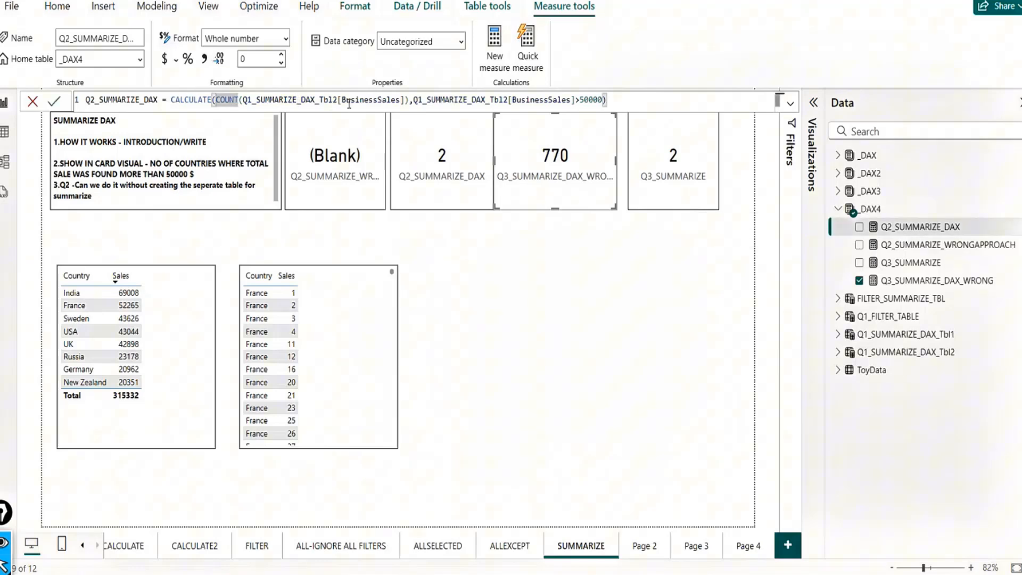
click(374, 99)
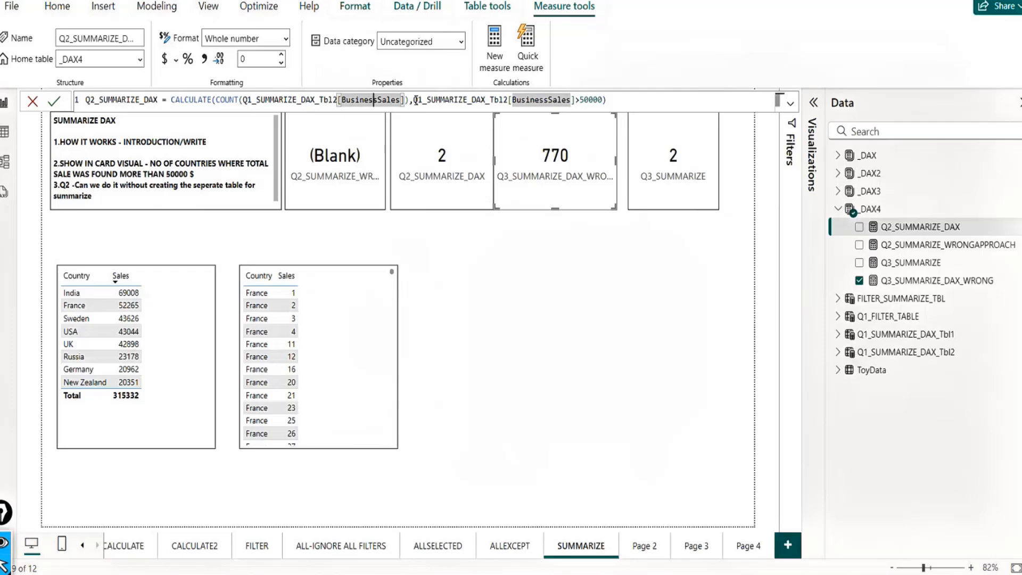
click(414, 99)
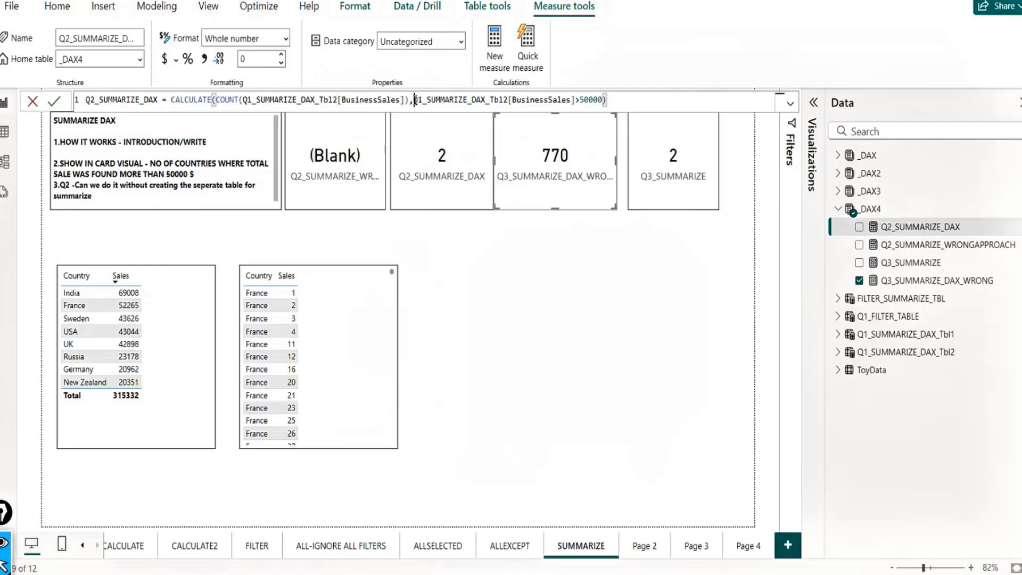
Examine the Q1_SUMMARIZE_DAX_Tbl2 formula, fields and country rows in Table view, and return to the report page.
shift+click(575, 99)
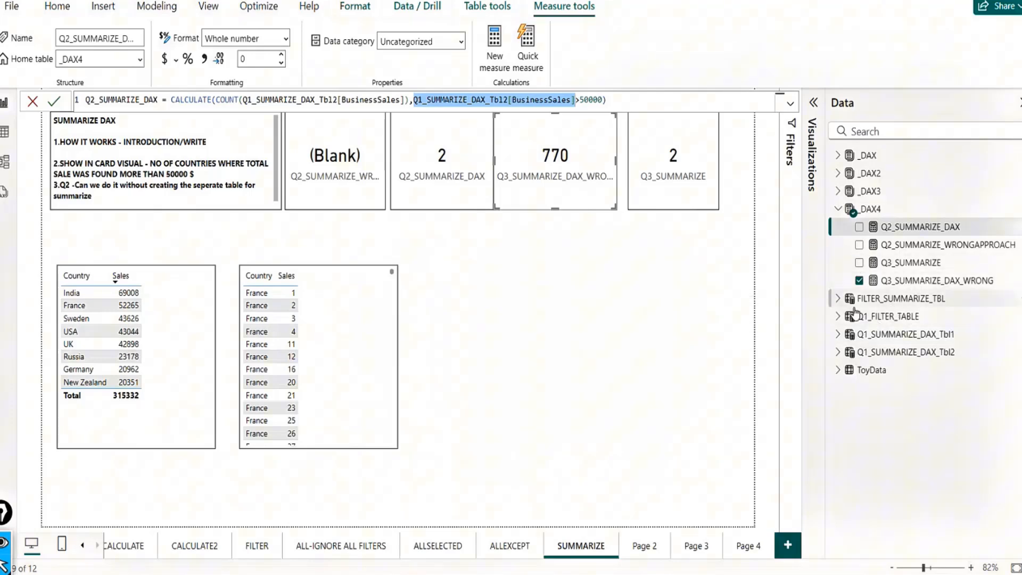
click(897, 335)
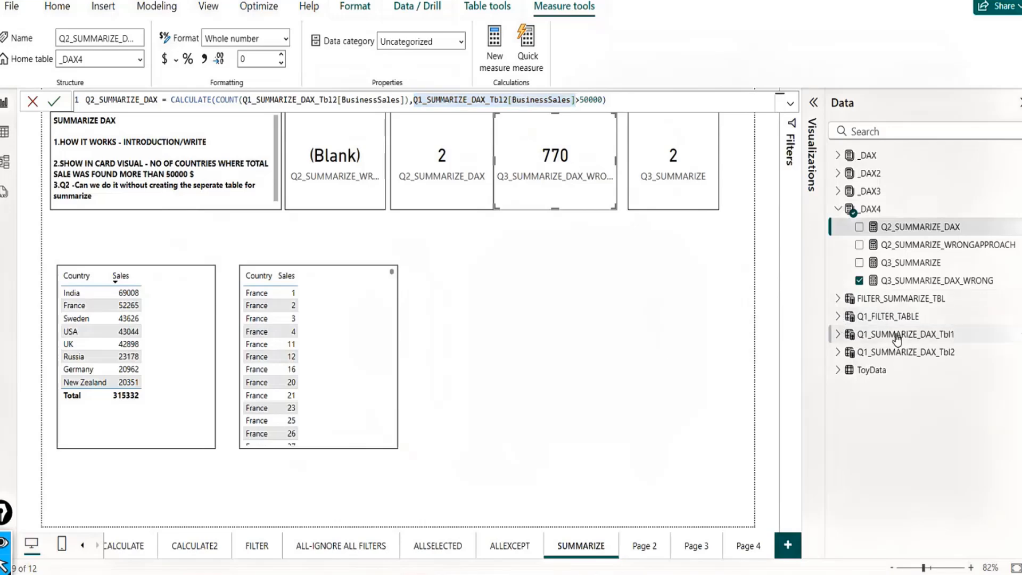
click(900, 351)
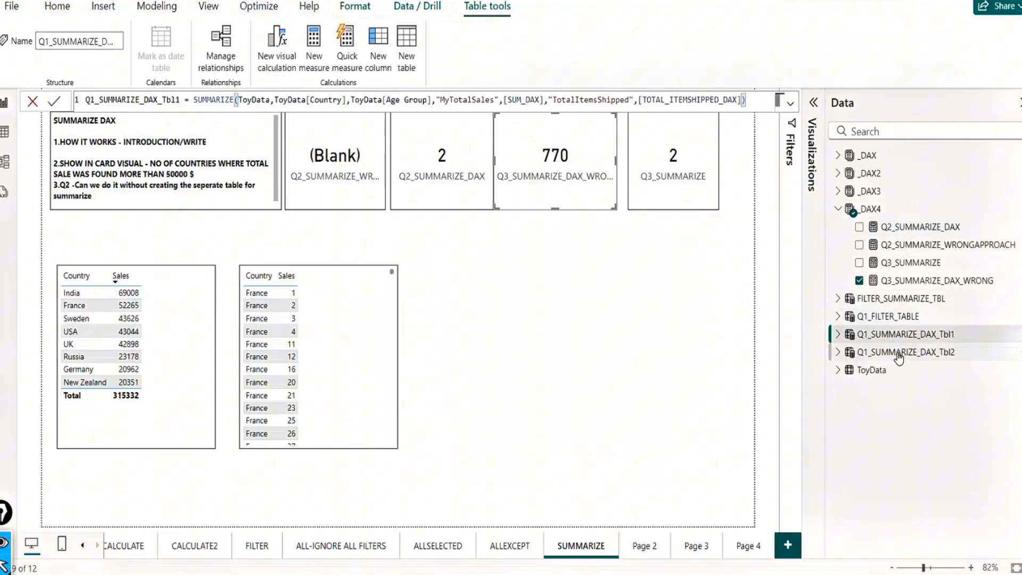
click(837, 352)
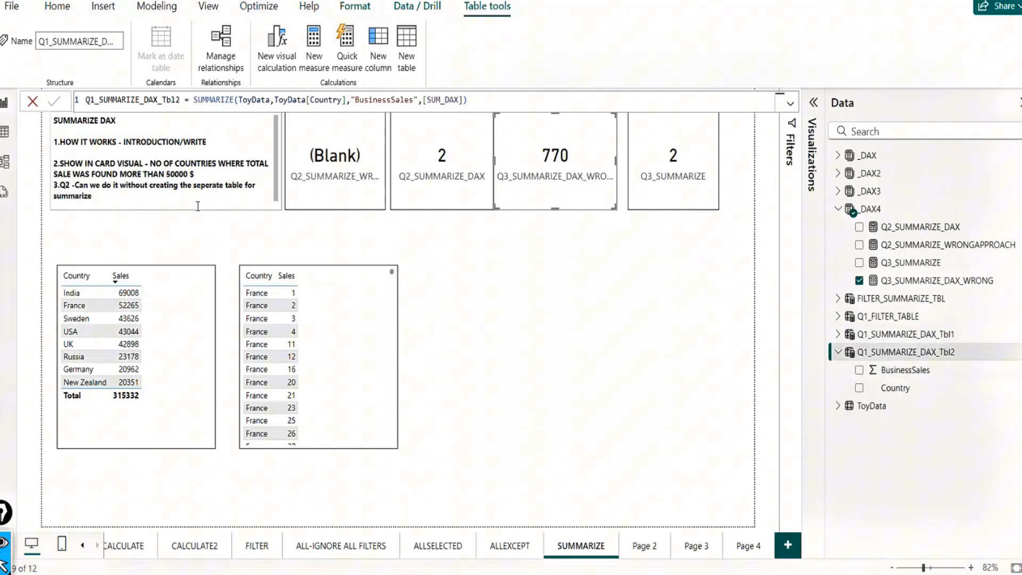
click(3, 137)
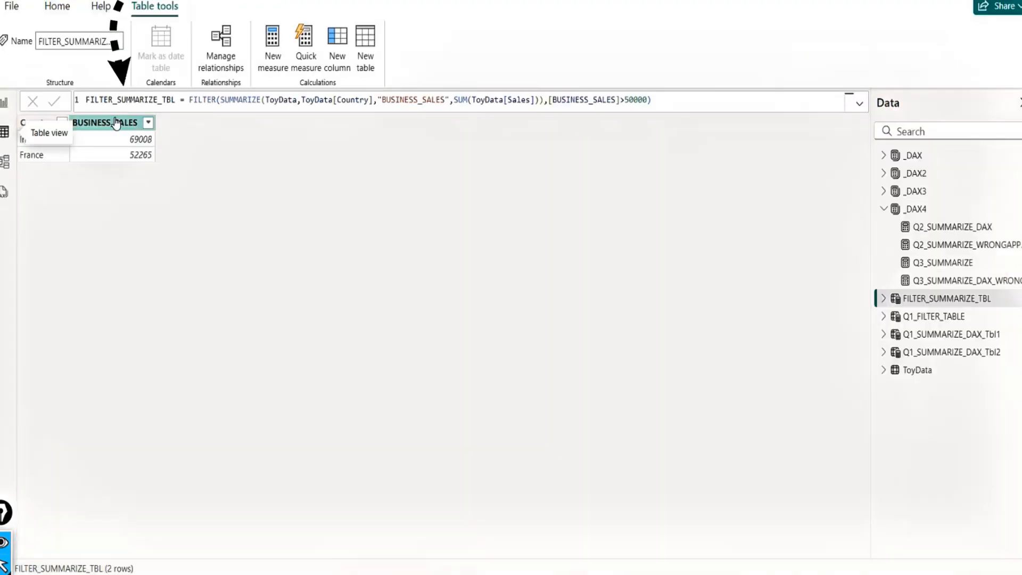
click(942, 352)
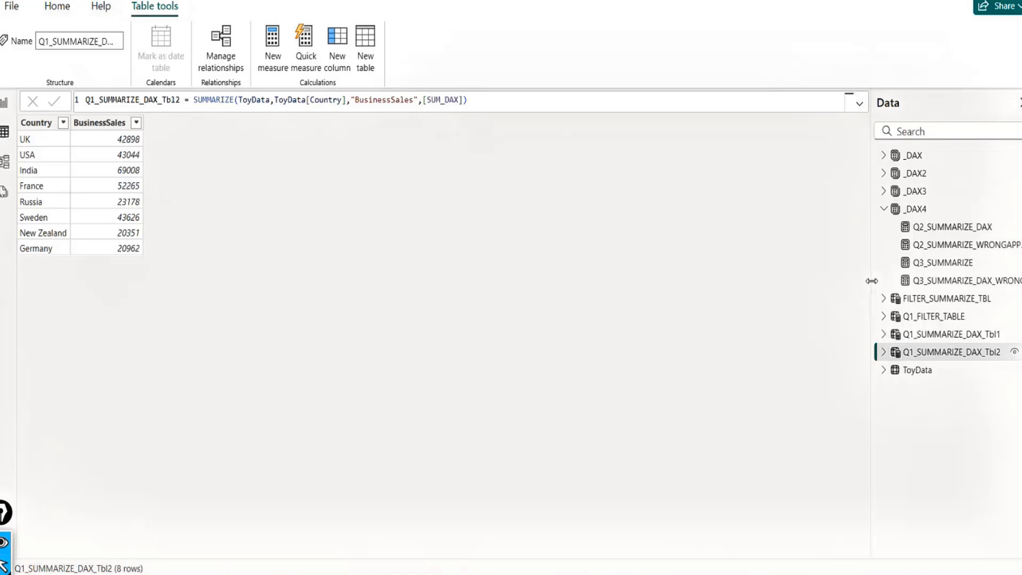
drag(871, 280, 795, 282)
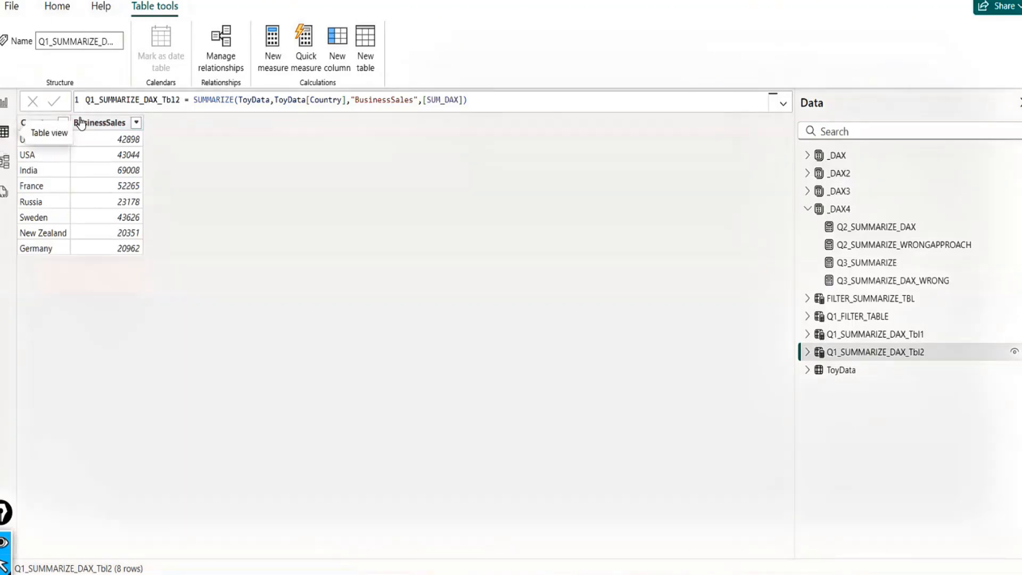
click(3, 106)
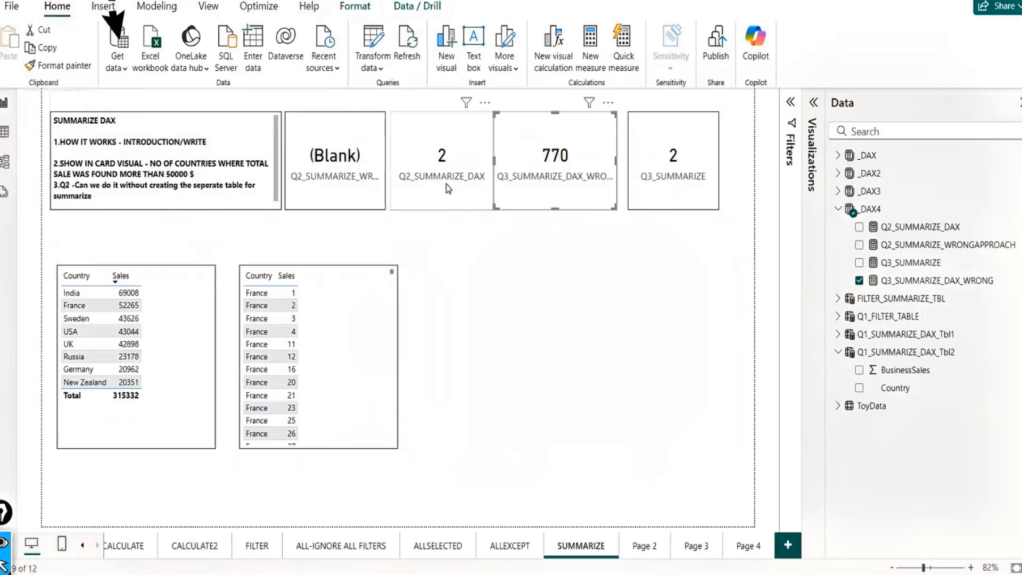
Compare the Q2_SUMMARIZE_DAX formula's COUNT argument and >50000 filter with the Q2_SUMMARIZE_WRONGAPPROACH formula.
click(447, 187)
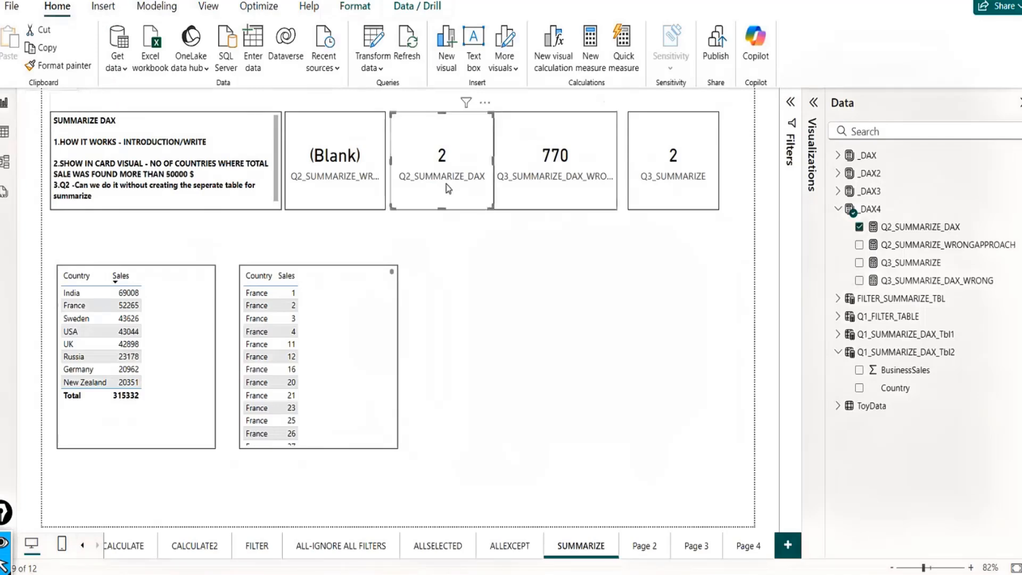
click(904, 228)
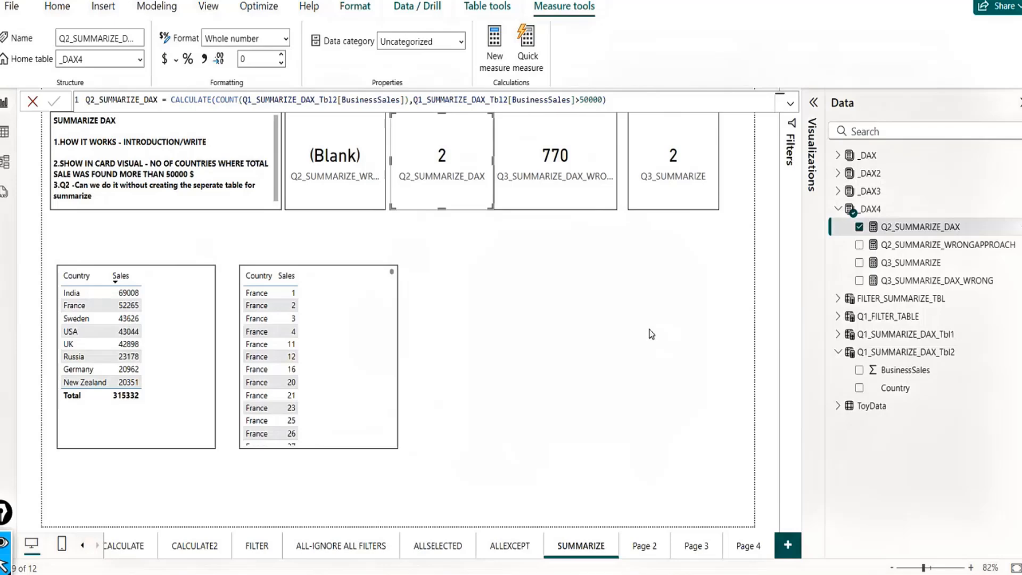
double_click(380, 101)
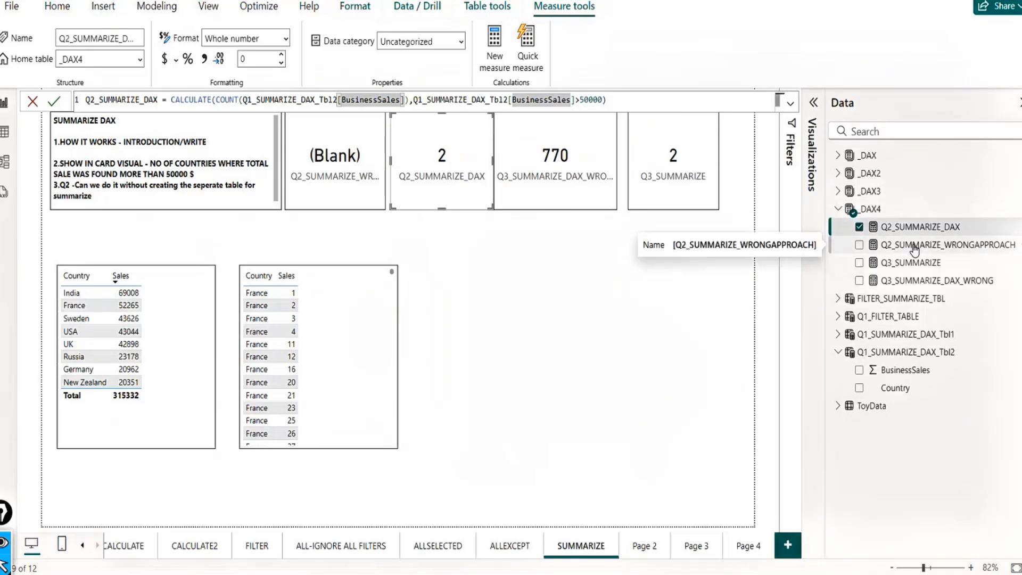
click(941, 246)
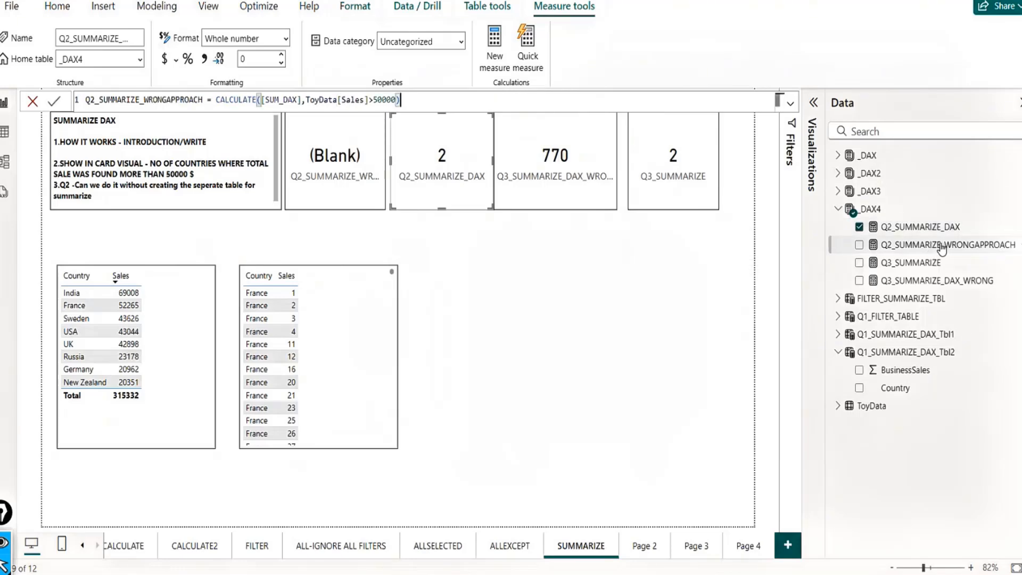
click(914, 247)
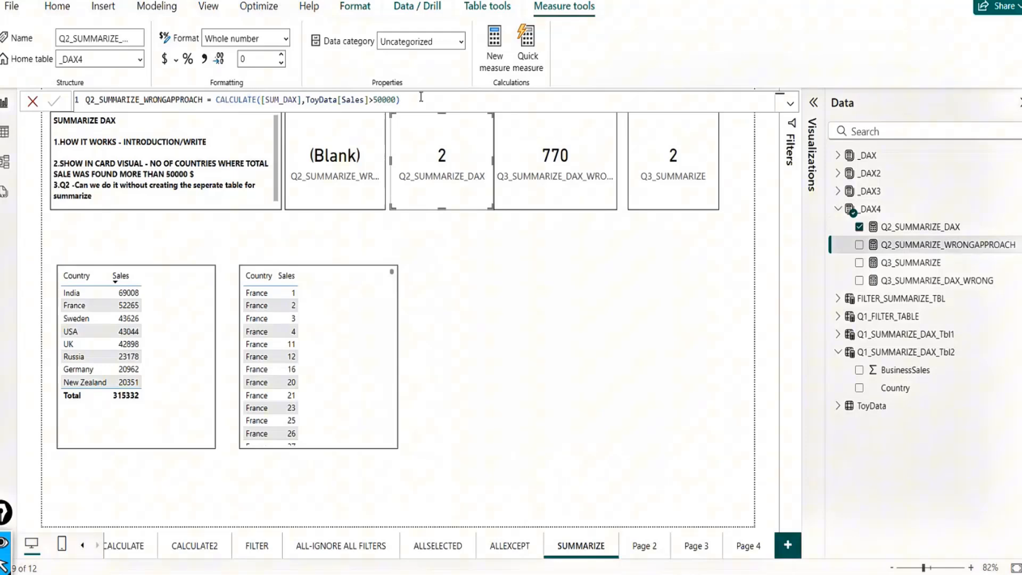
click(921, 230)
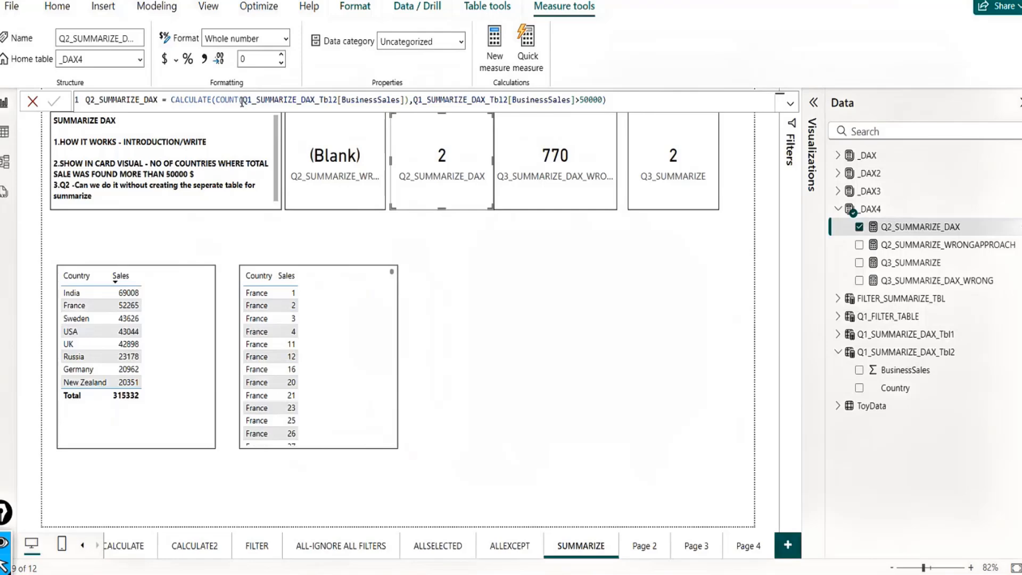
double_click(226, 99)
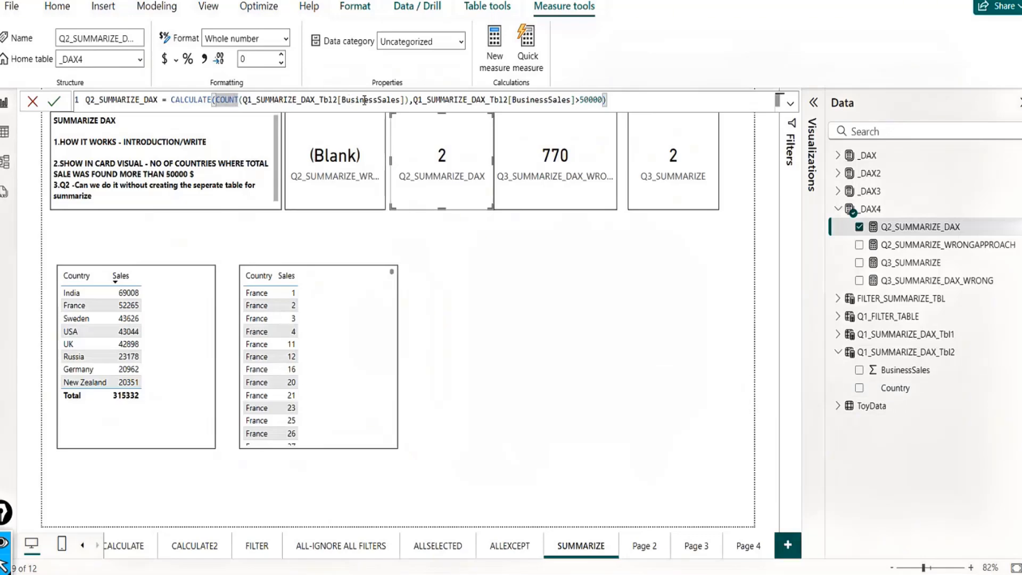
click(414, 100)
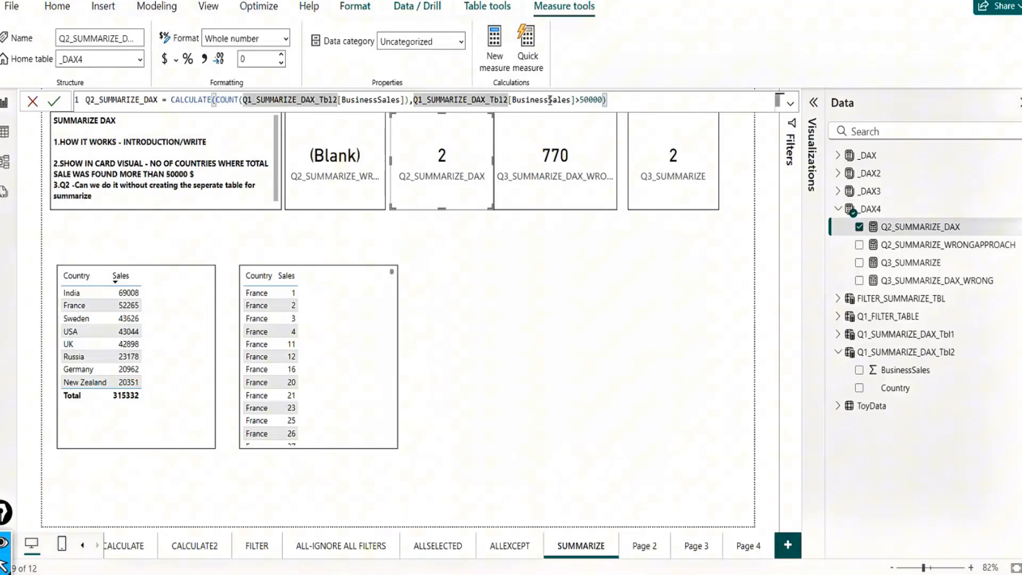
shift+click(613, 101)
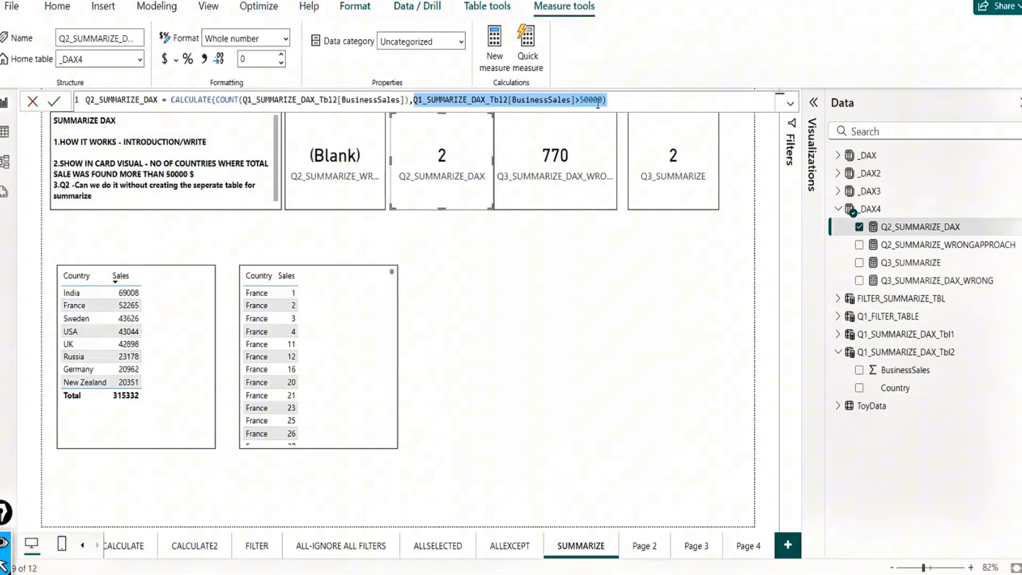
Replace BusinessSales with Country in the COUNT argument of the Q2_SUMMARIZE_DAX measure and commit the formula.
double_click(376, 100)
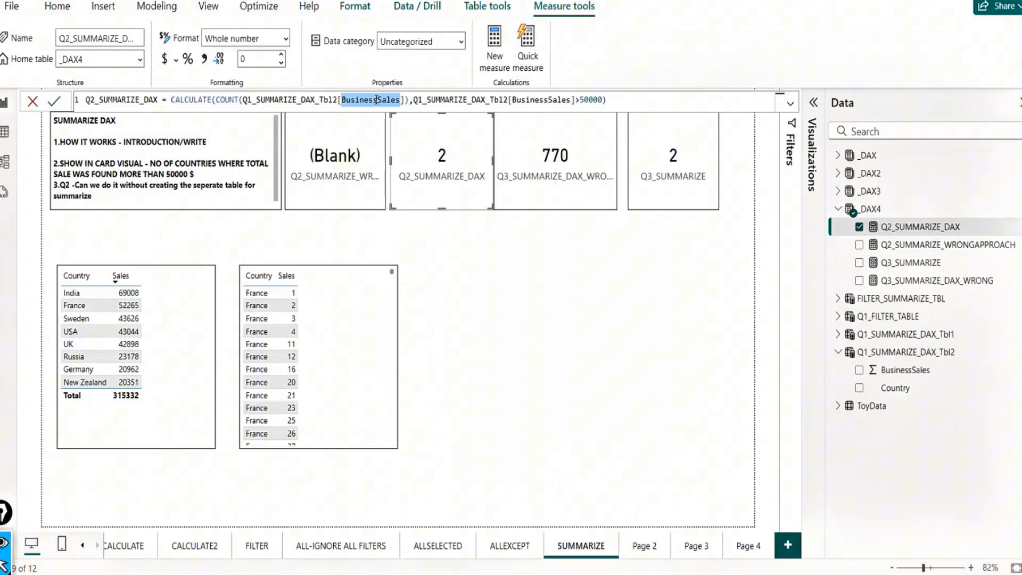
text(c)
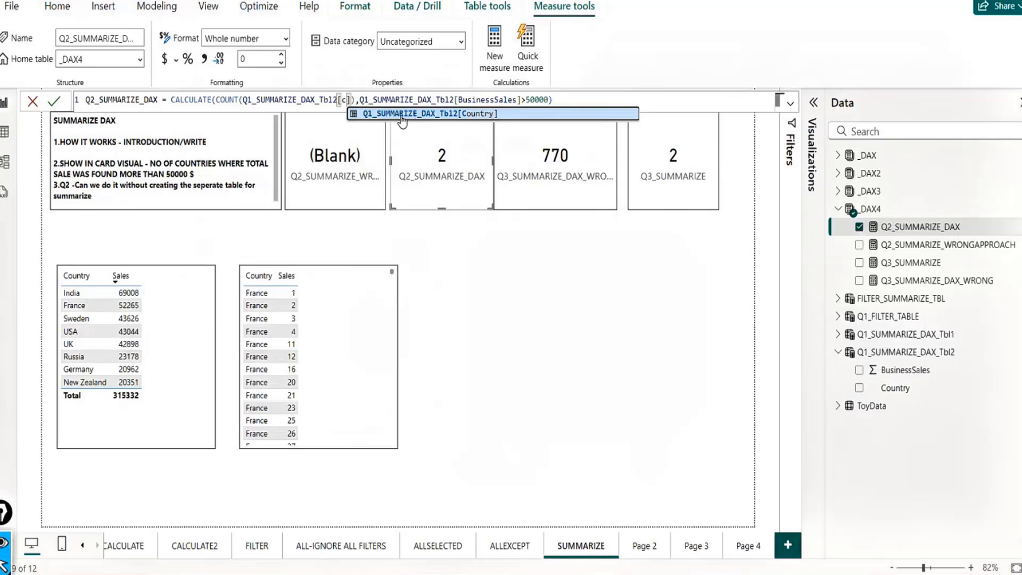
click(403, 114)
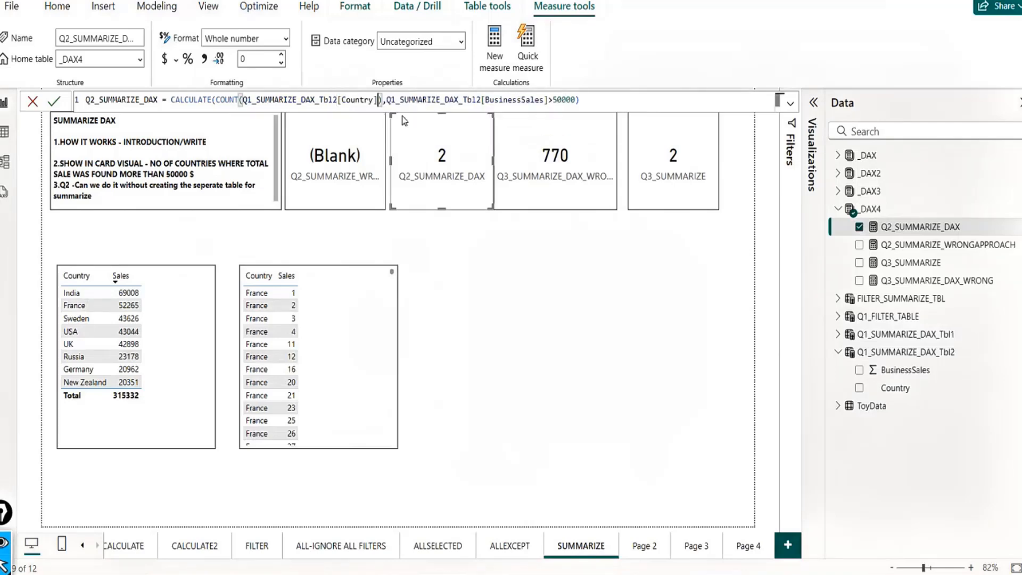
click(651, 99)
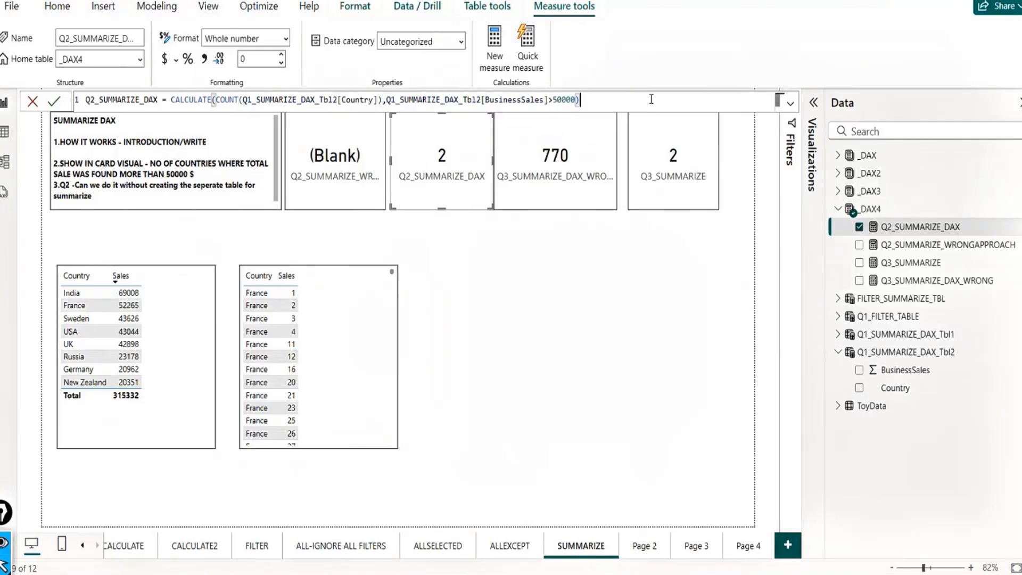
click(56, 102)
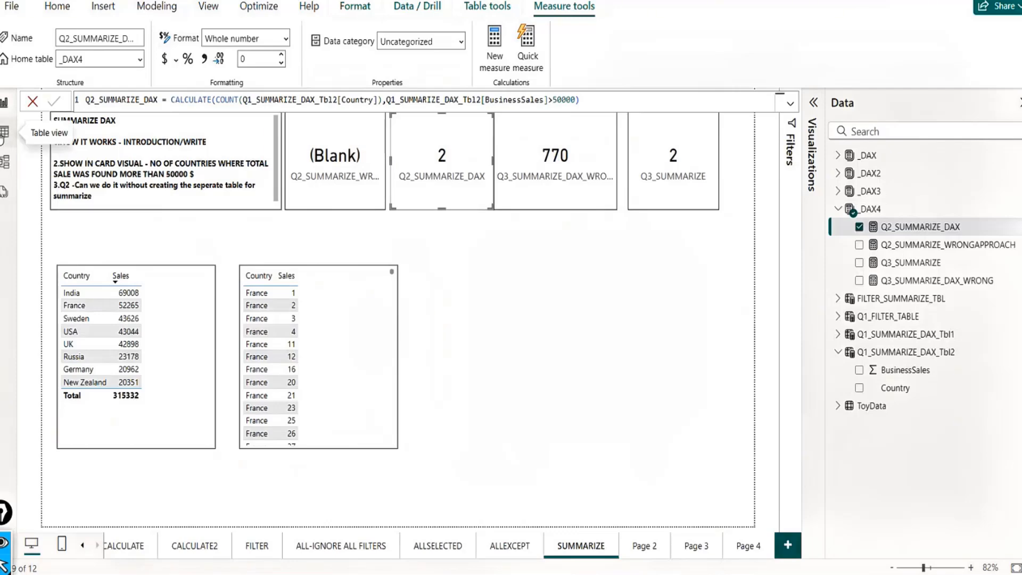
Try a COUNT call after the >50000 filter in the Q2_SUMMARIZE_DAX formula to check its argument syntax, and remove it.
click(284, 100)
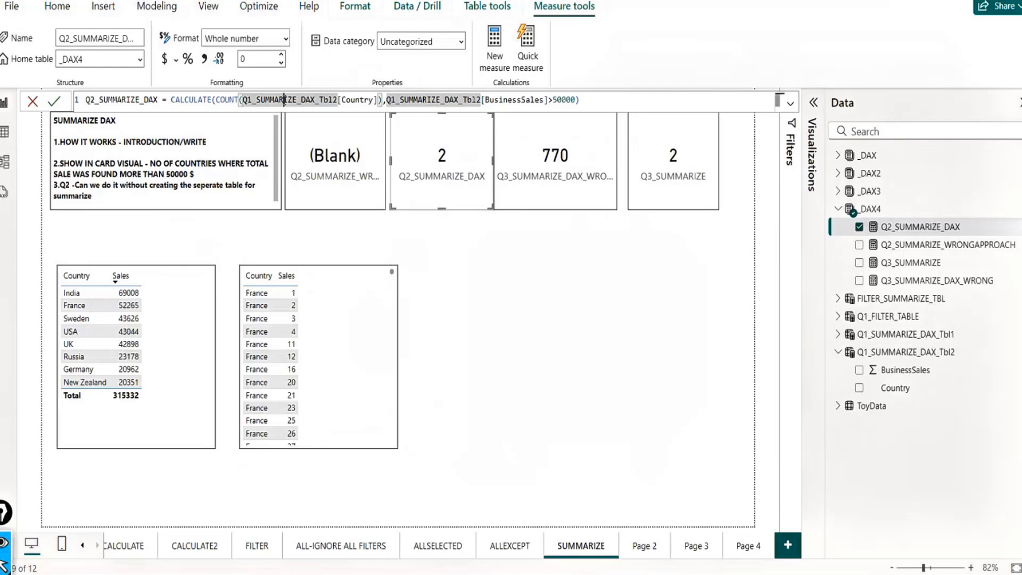
click(610, 97)
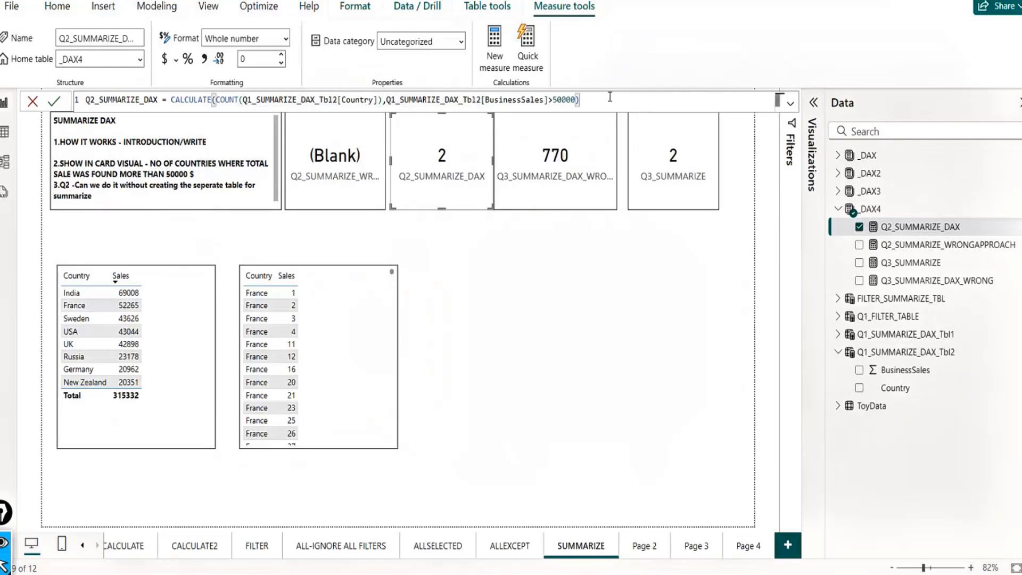
text(co)
key(BackSpace)
key(BackSpace)
key(BackSpace)
key(BackSpace)
key(BackSpace)
text(,cu)
key(BackSpace)
text(ount()
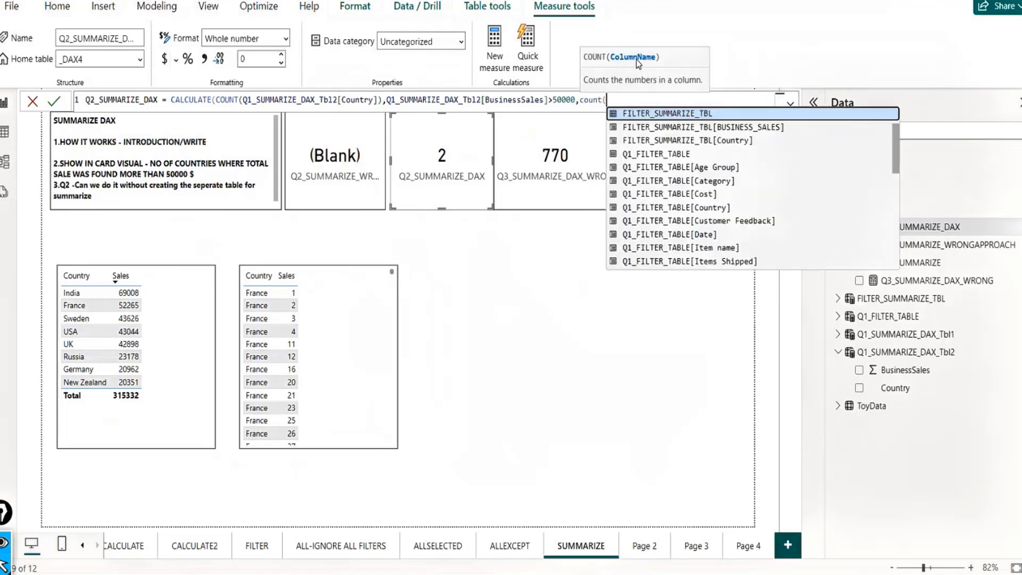
key(BackSpace)
key(BackSpace)
key(BackSpace)
key(BackSpace)
key(BackSpace)
key(BackSpace)
key(BackSpace)
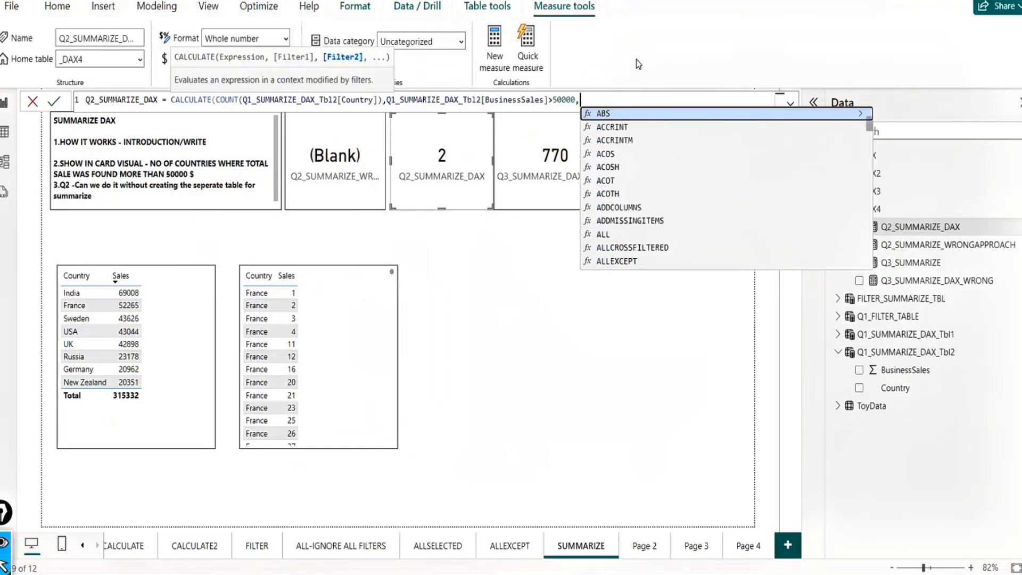
text())
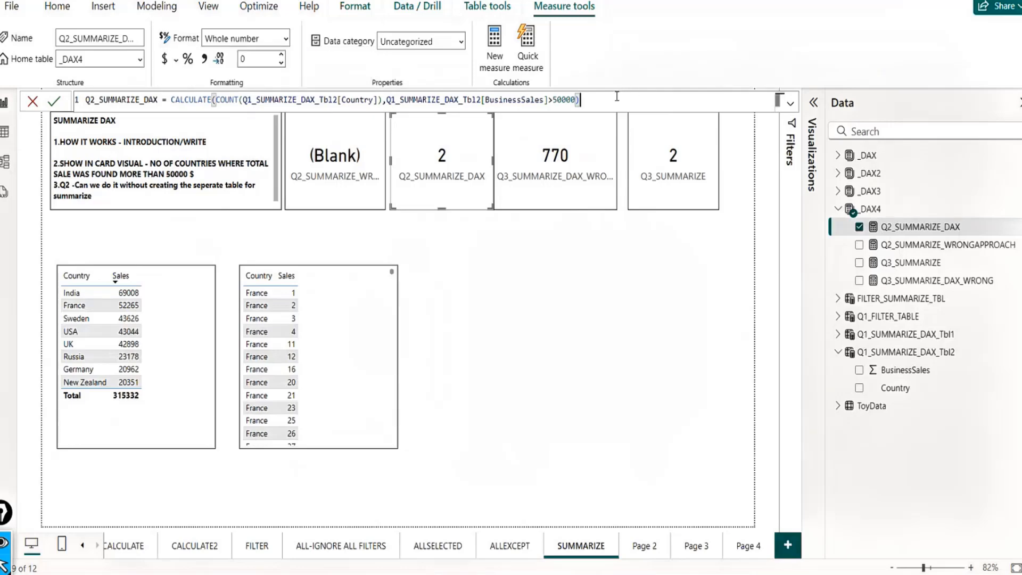
key(Return)
Review the COUNT expression in the Q2_SUMMARIZE_DAX formula and compare the Q2_SUMMARIZE_DAX card with the Q3_SUMMARIZE card.
click(216, 100)
shift+click(380, 103)
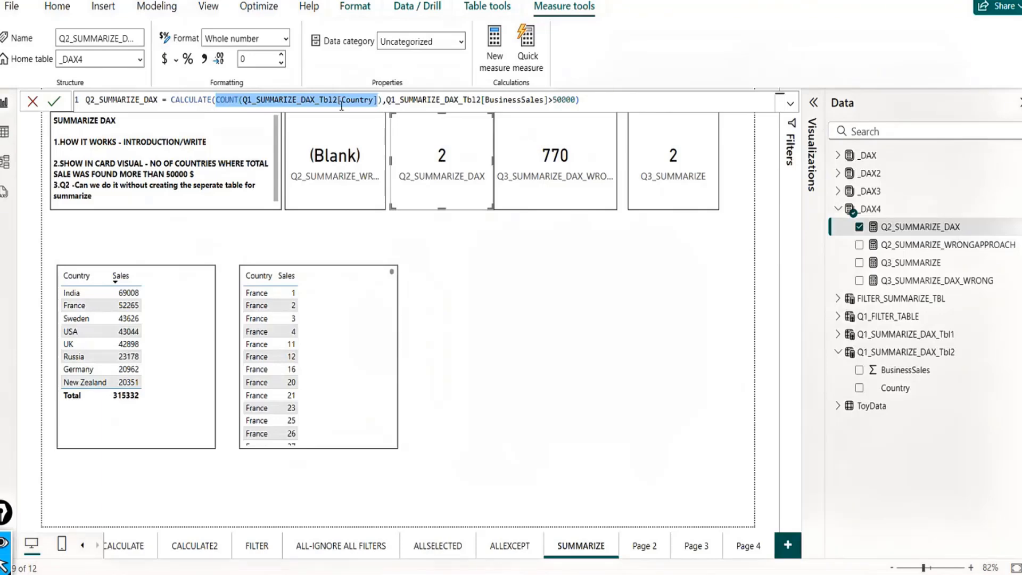
click(614, 101)
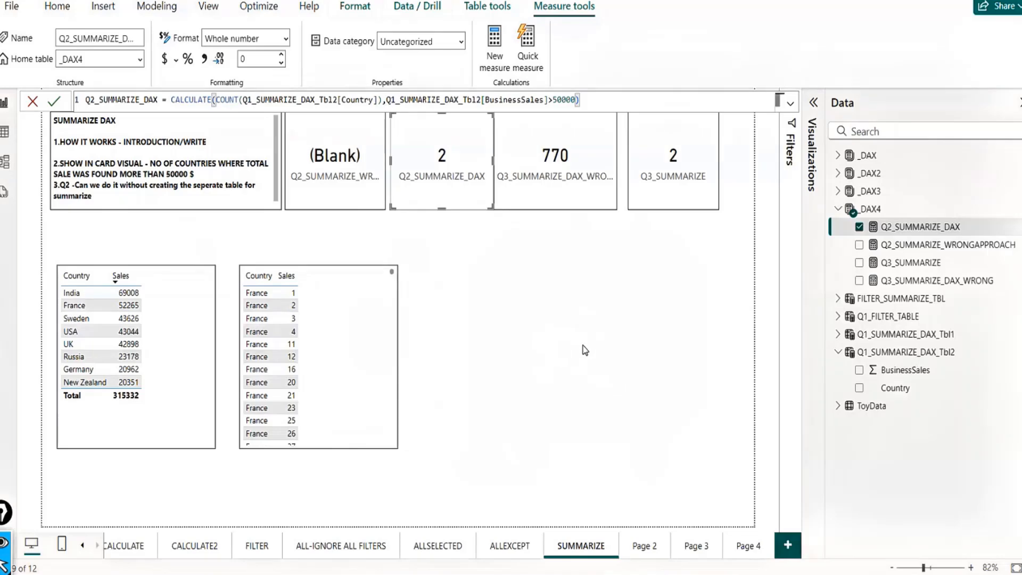
click(585, 350)
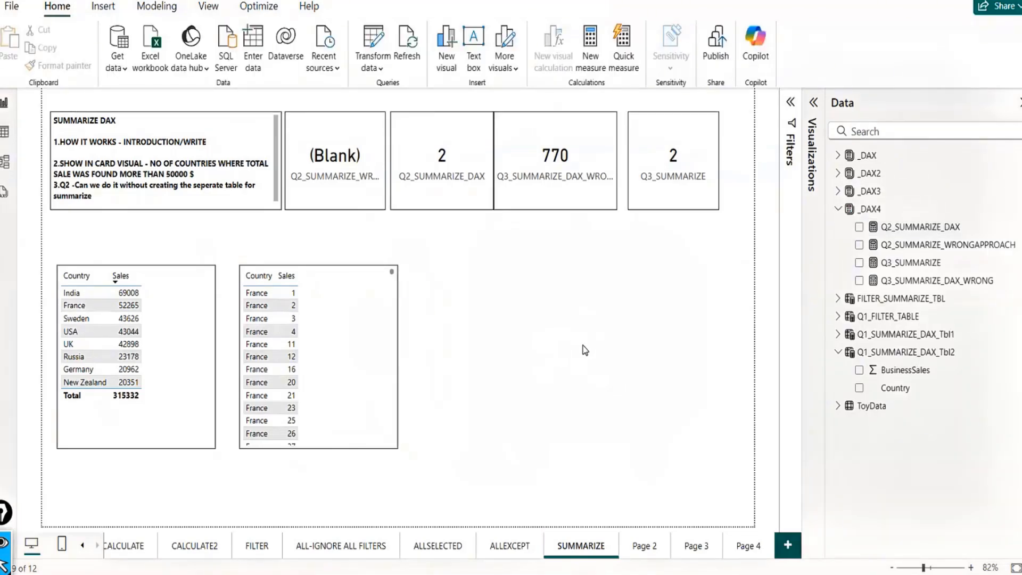
click(435, 200)
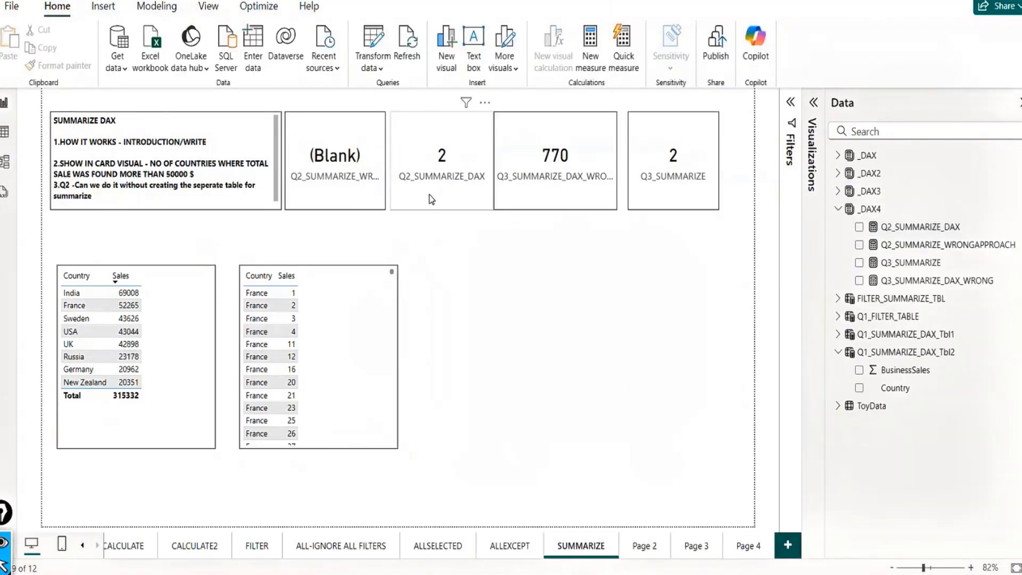
click(677, 199)
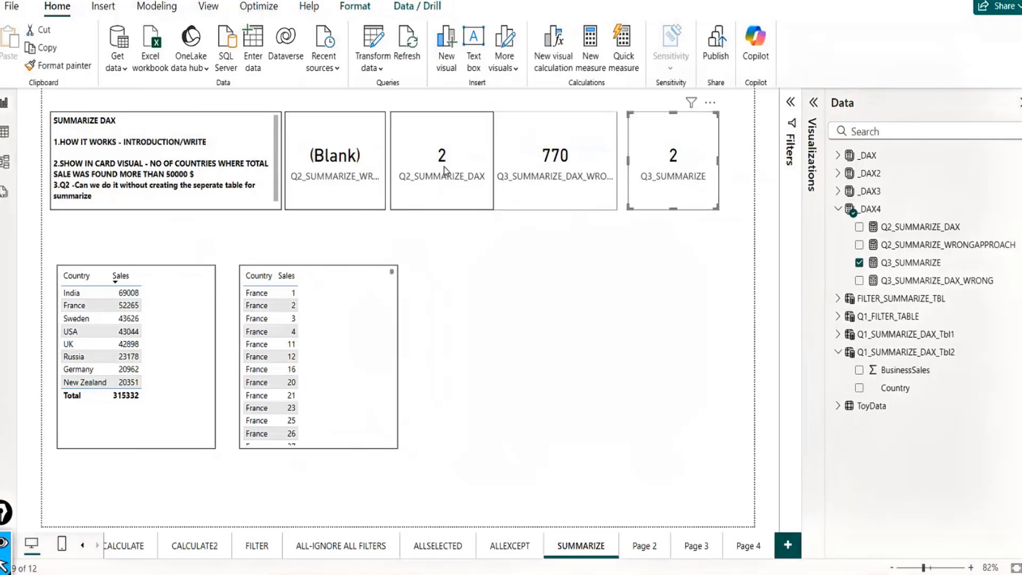
Narrow the Q2_SUMMARIZE_DAX card slightly to leave a gap before the Q3_SUMMARIZE_DAX_WRONG card, and collapse the _DAX4 table.
click(426, 192)
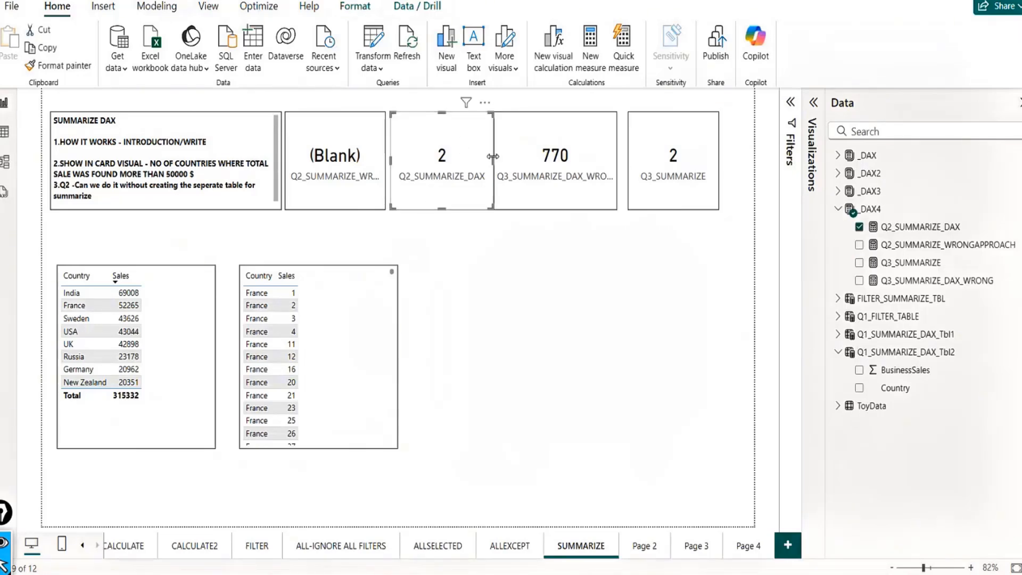
drag(492, 157, 486, 164)
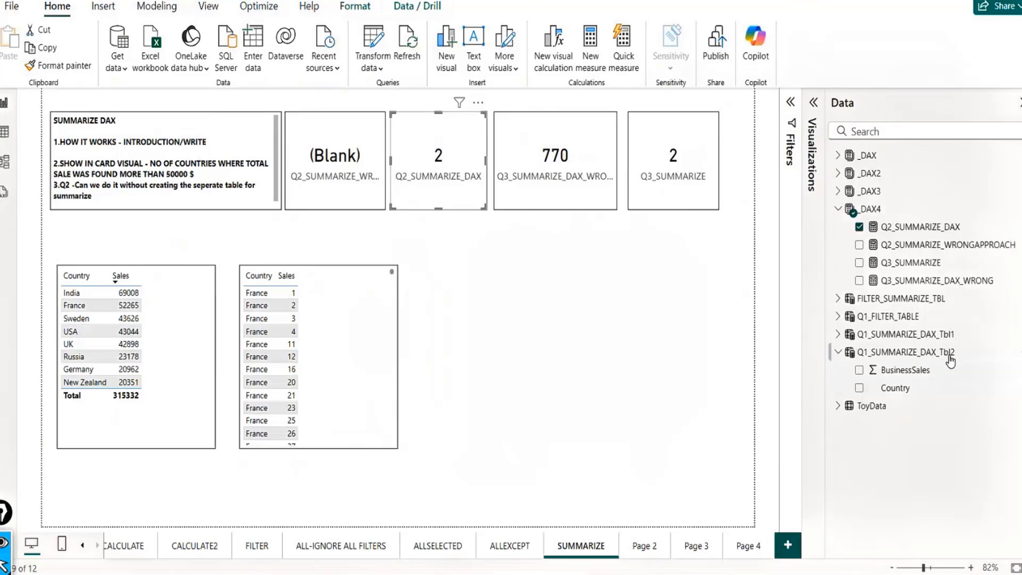
click(838, 209)
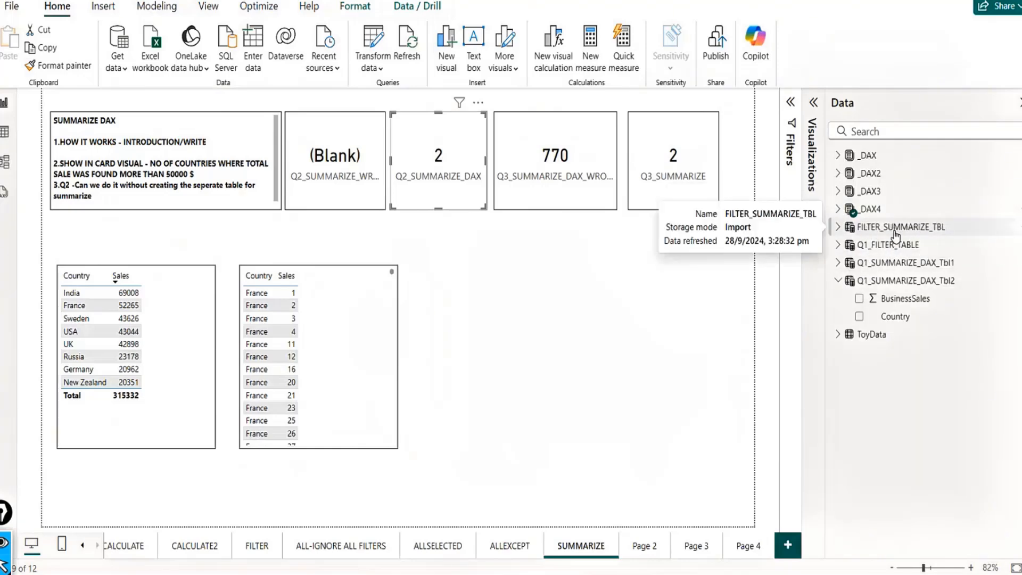
Make the SUMMARIZE DAX text box slightly taller so that all its text fits without a scrollbar.
click(681, 198)
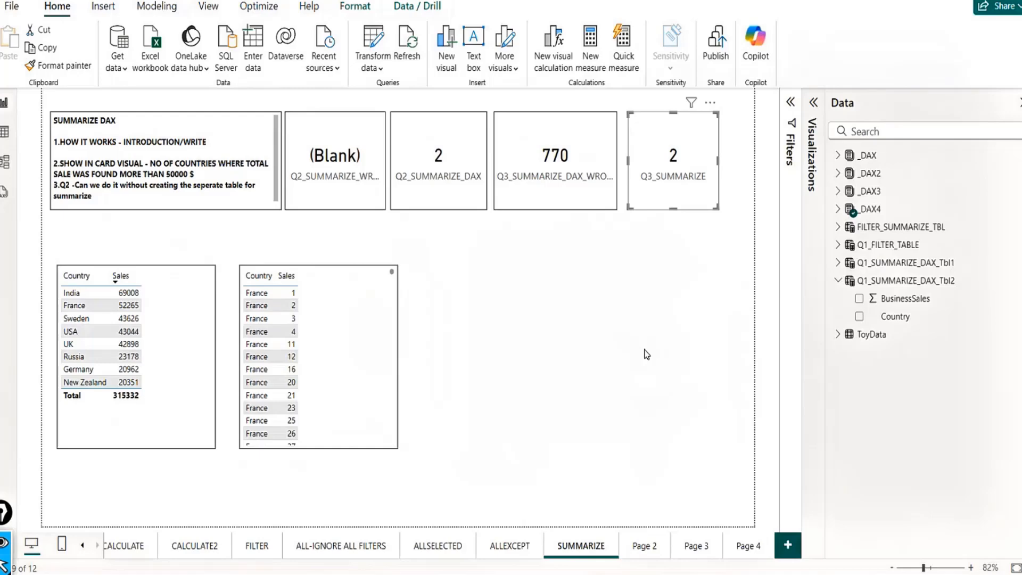
click(188, 207)
drag(169, 209, 169, 219)
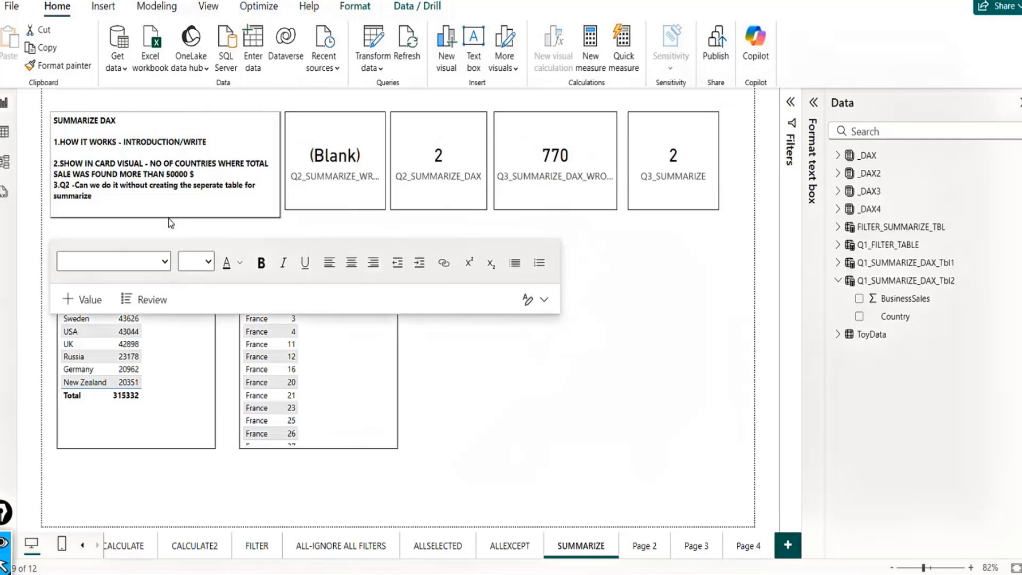
Review the cards on the FILTER and CALCULATE2 pages, and return to the SUMMARIZE page.
click(257, 545)
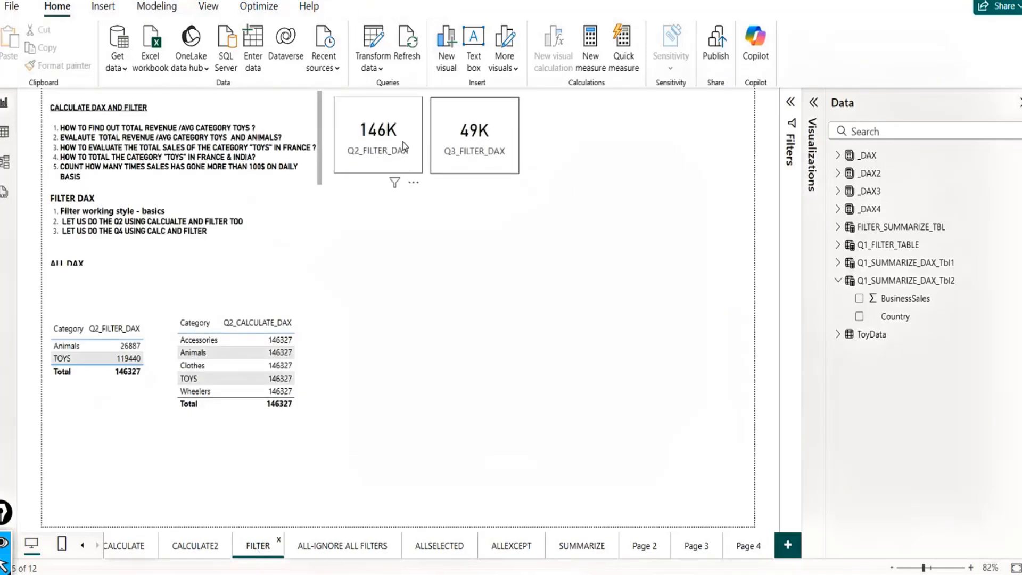
click(193, 545)
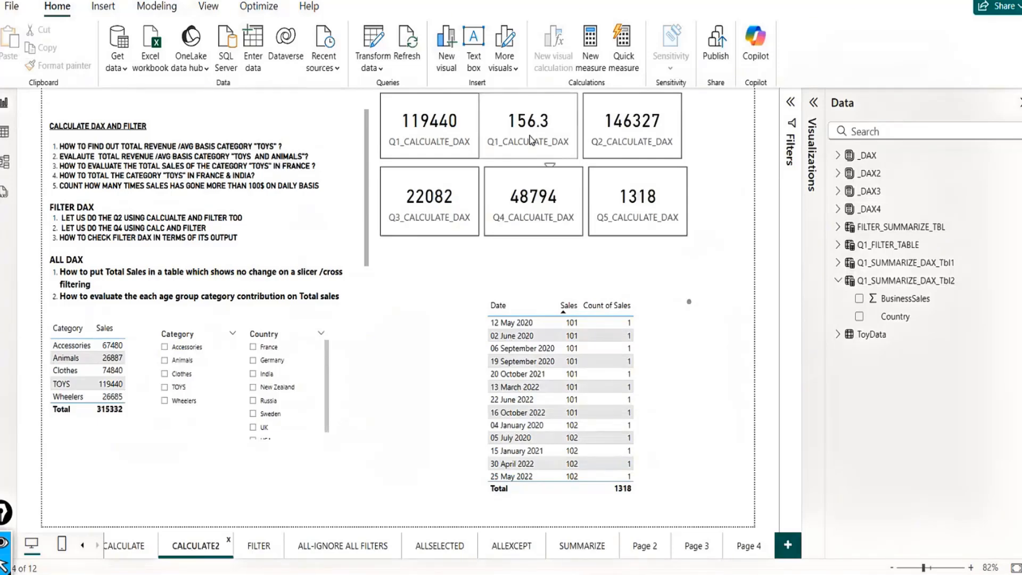
click(260, 546)
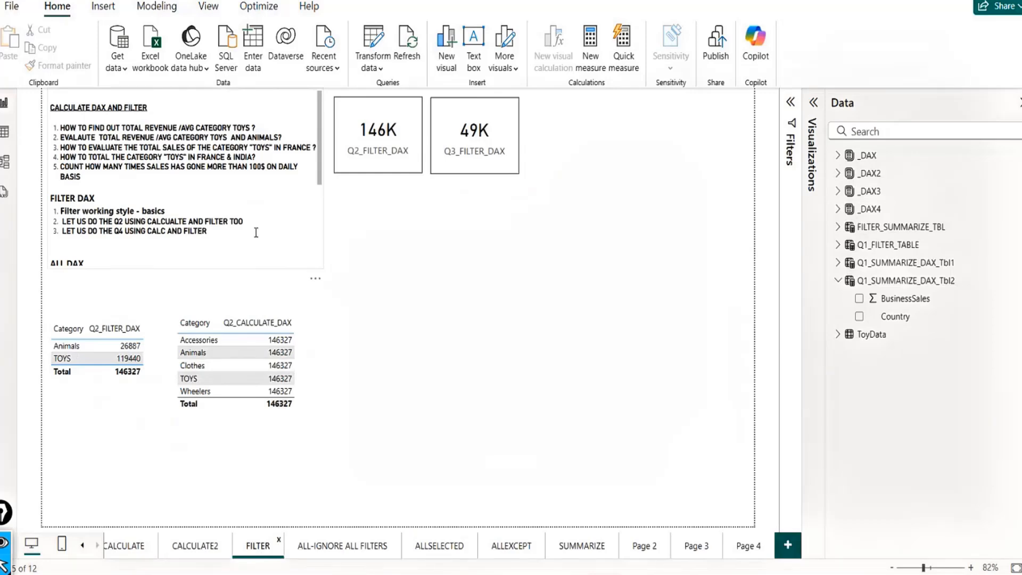
click(582, 546)
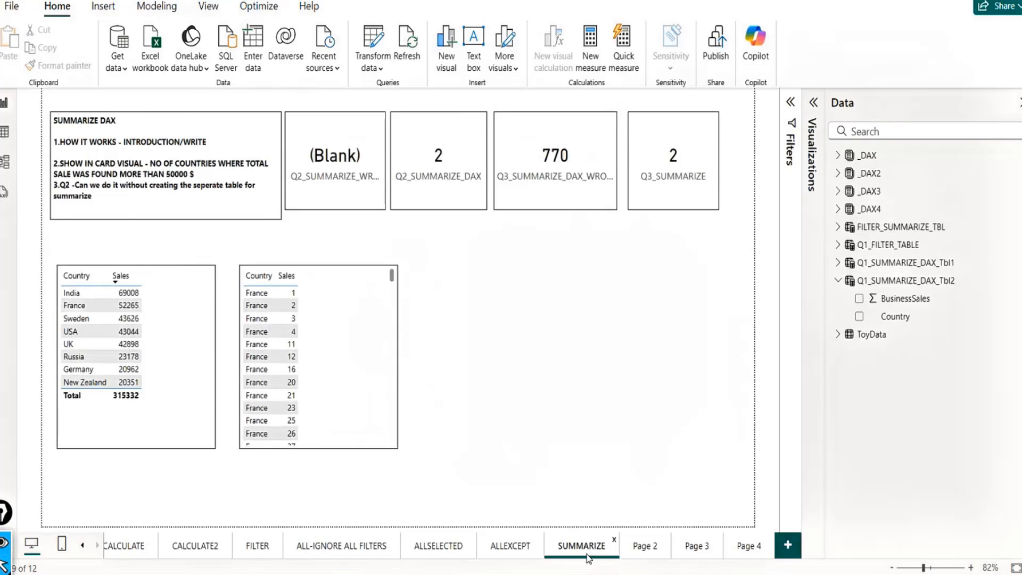
Set the callout value font size of the Q3_SUMMARIZE_DAX_WRONG card to 20.
click(546, 207)
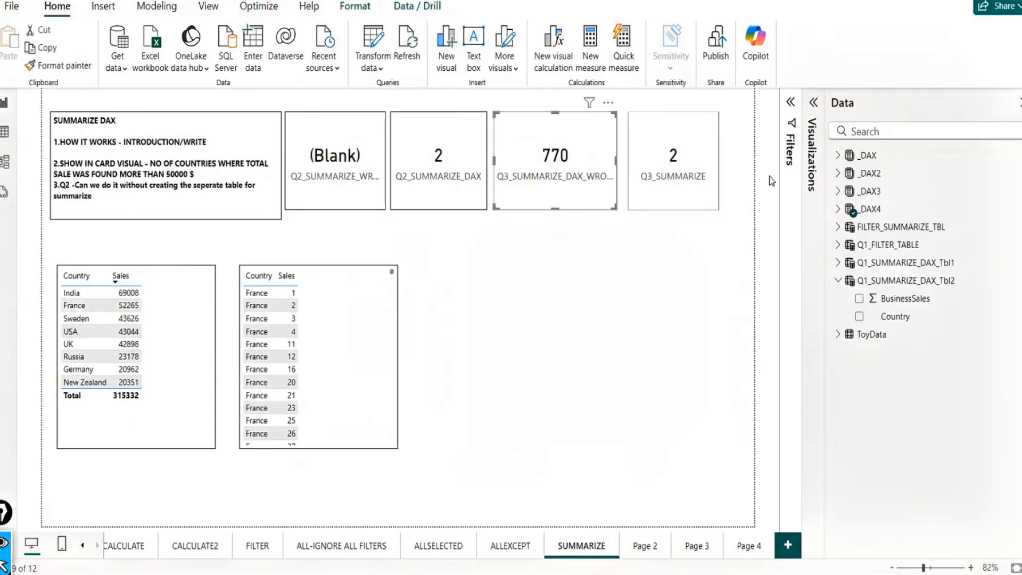
click(814, 102)
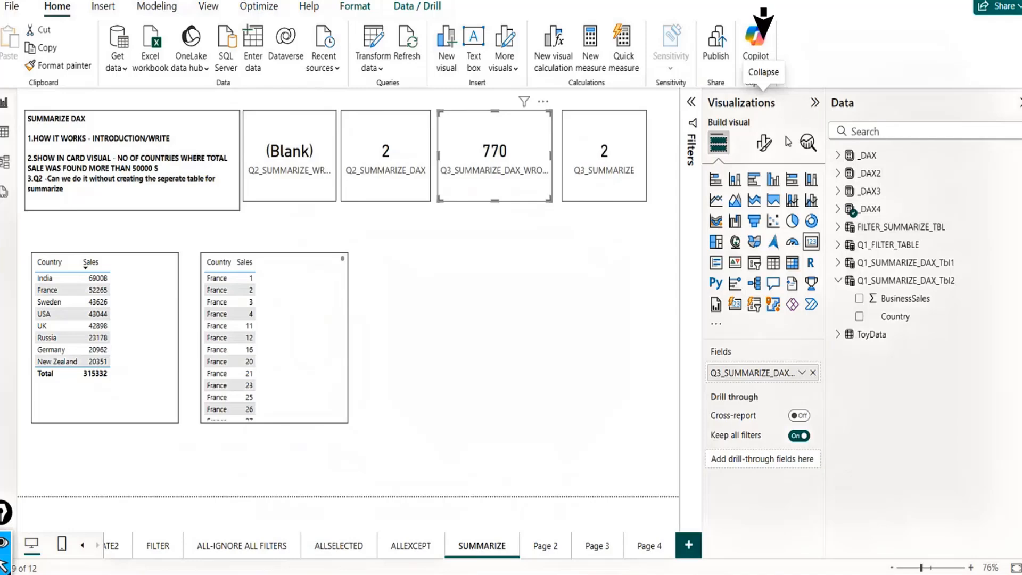
click(765, 143)
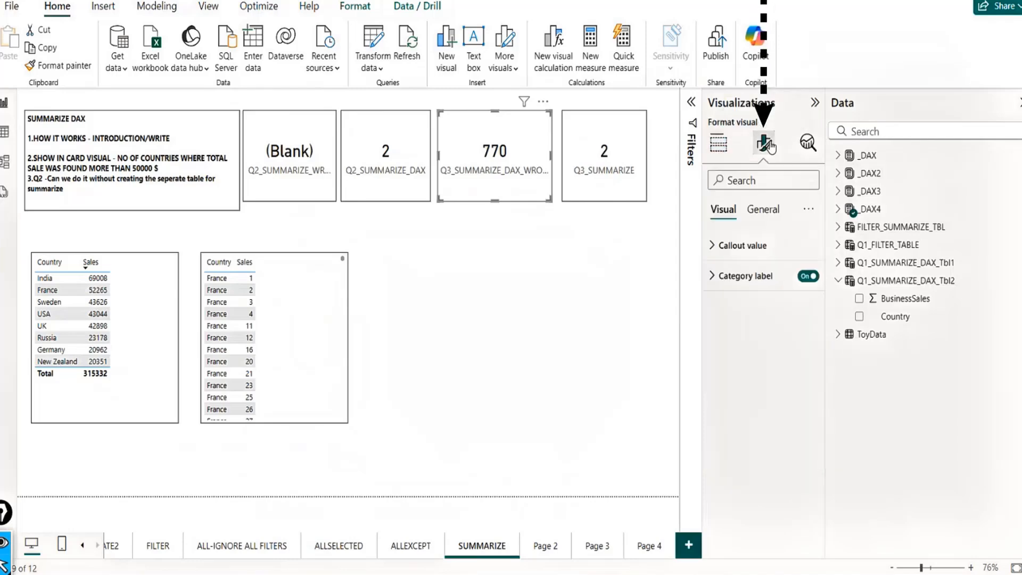
click(712, 246)
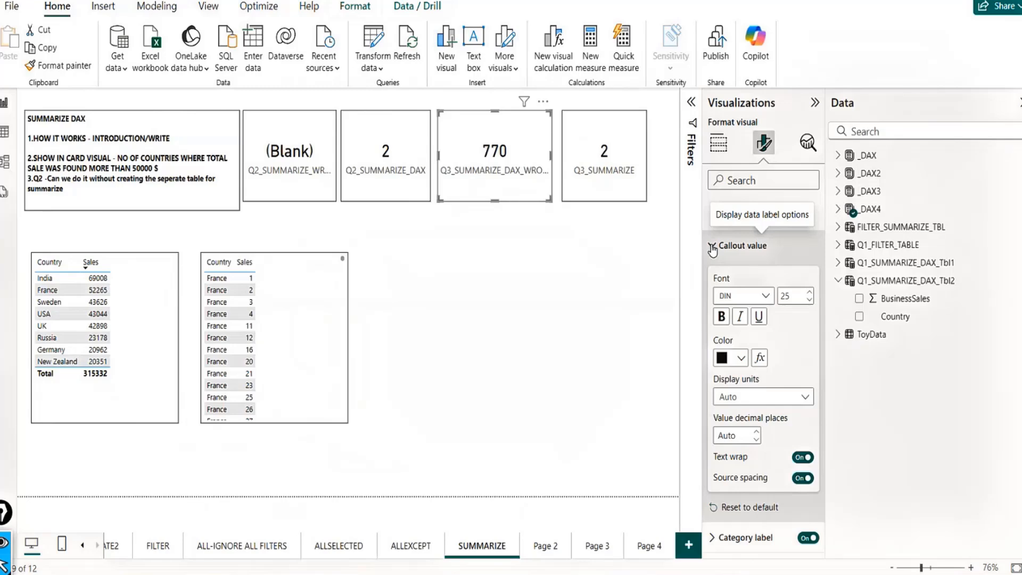
click(794, 296)
text(20)
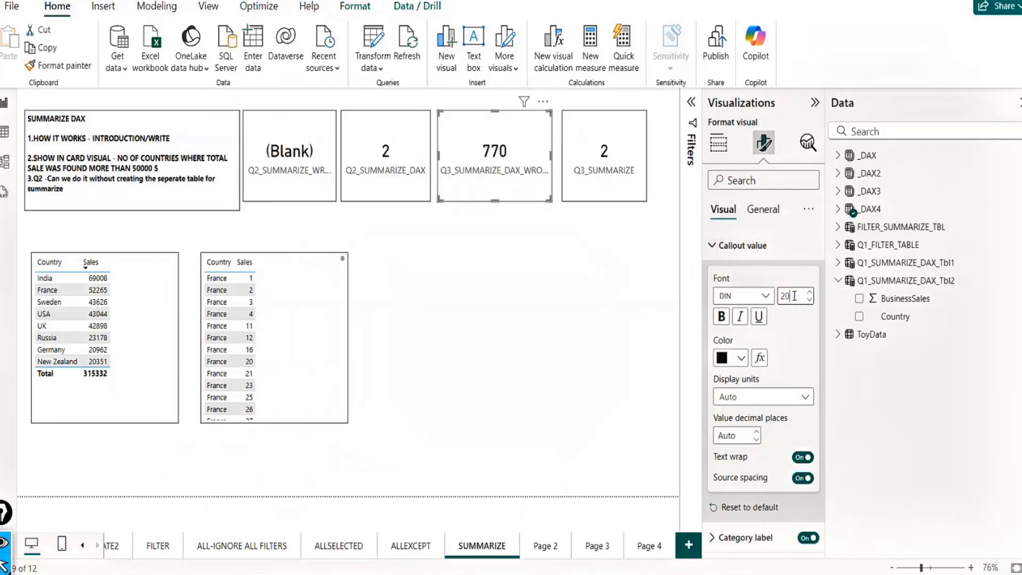
key(Return)
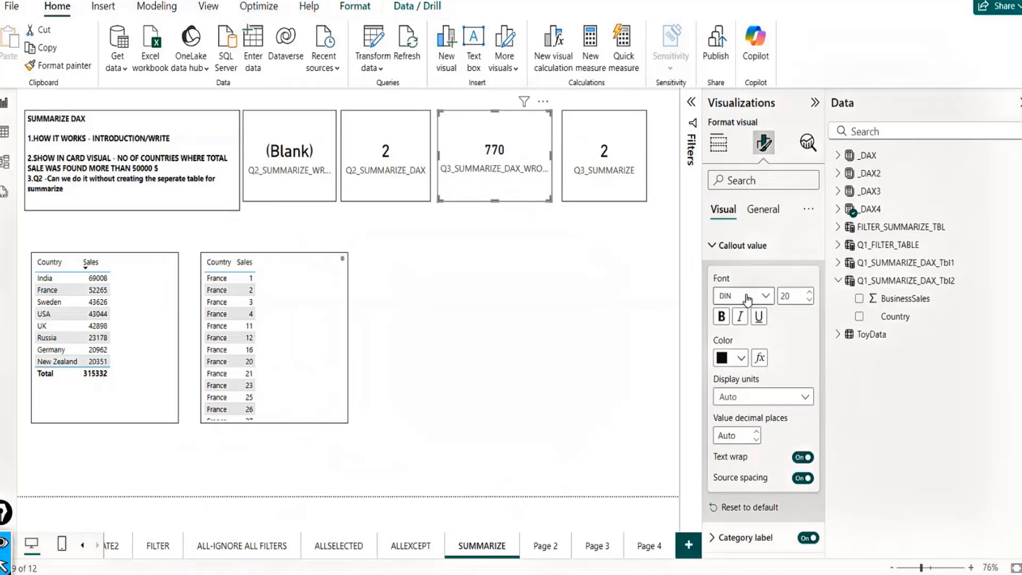
Set the category label font size of the Q3_SUMMARIZE_DAX_WRONG card to 8.
click(712, 246)
click(715, 277)
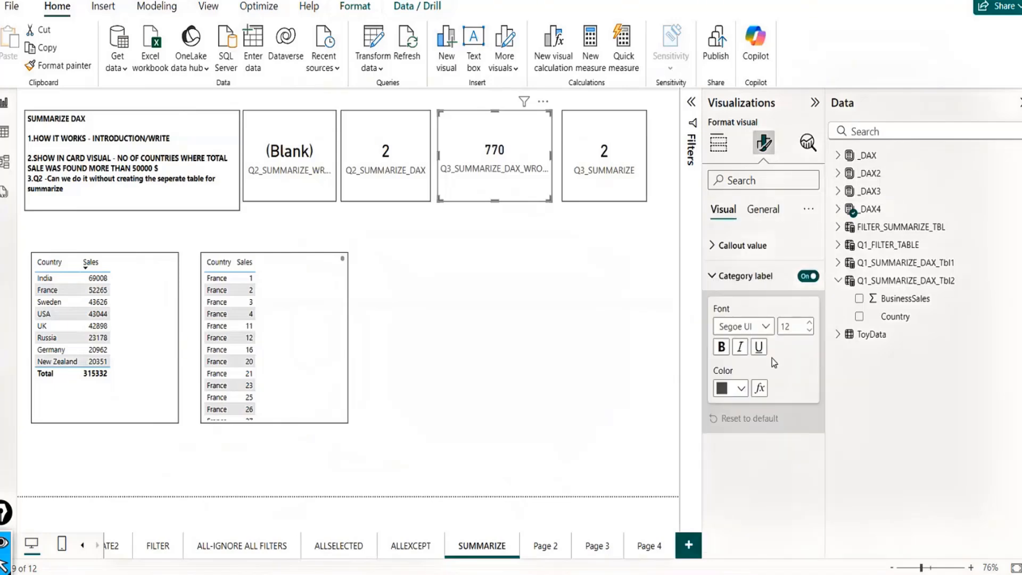
click(792, 324)
text(8)
click(797, 372)
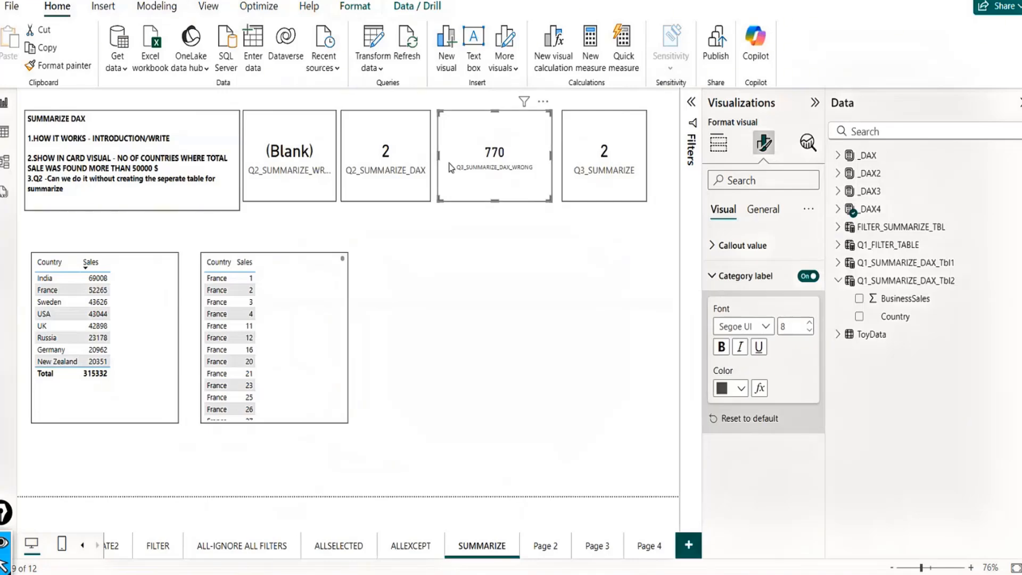
Copy the Q3_SUMMARIZE_DAX_WRONG card's formatting to the Q2_SUMMARIZE_WRONGAPPROACH and Q2_SUMMARIZE_DAX cards with Format painter.
click(64, 65)
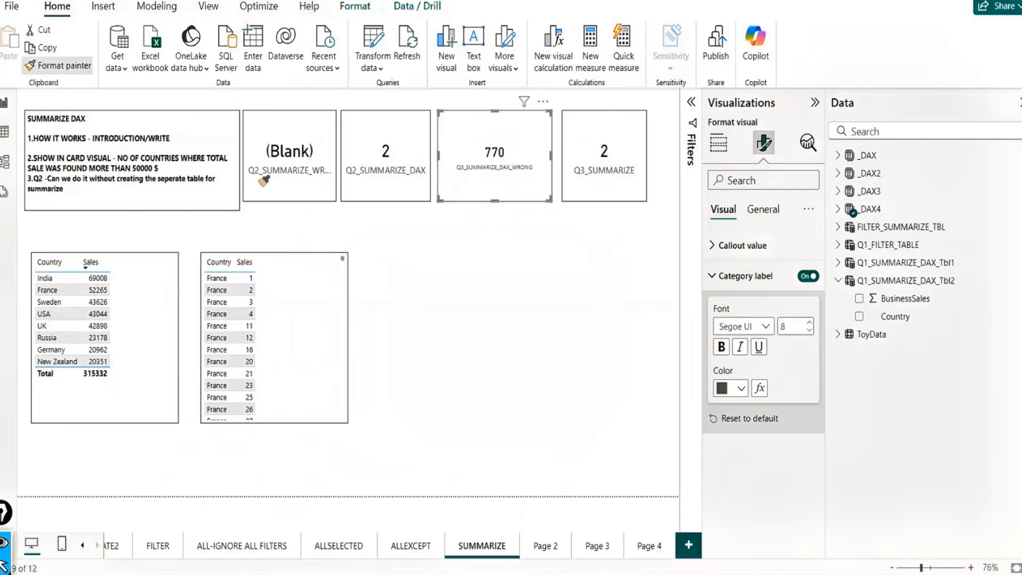
click(263, 181)
click(385, 160)
click(669, 217)
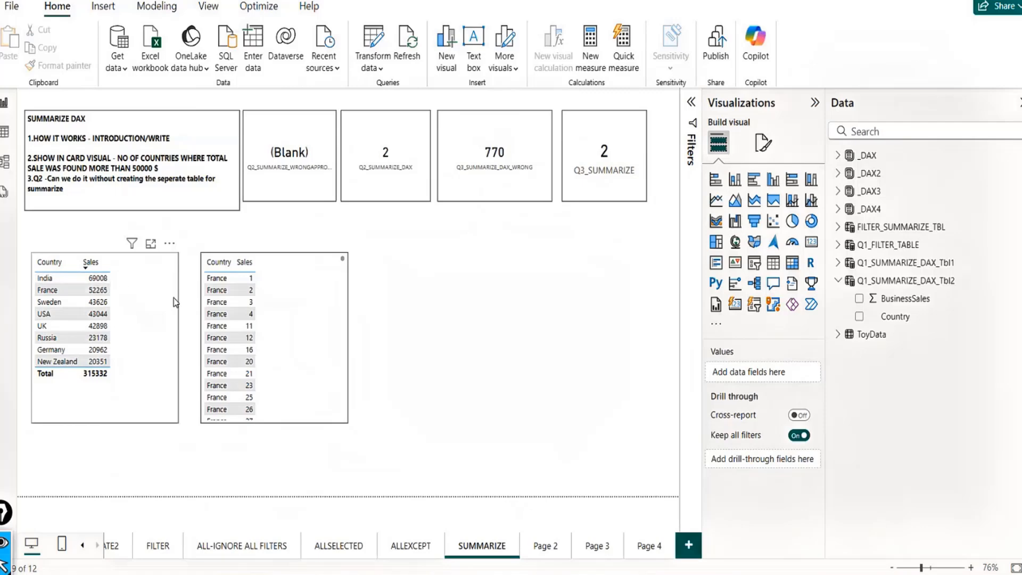
Review the COUNTROWS, FILTER and SUMMARIZE formula of the Q3_SUMMARIZE measure in the _DAX4 table, and deselect it.
click(611, 188)
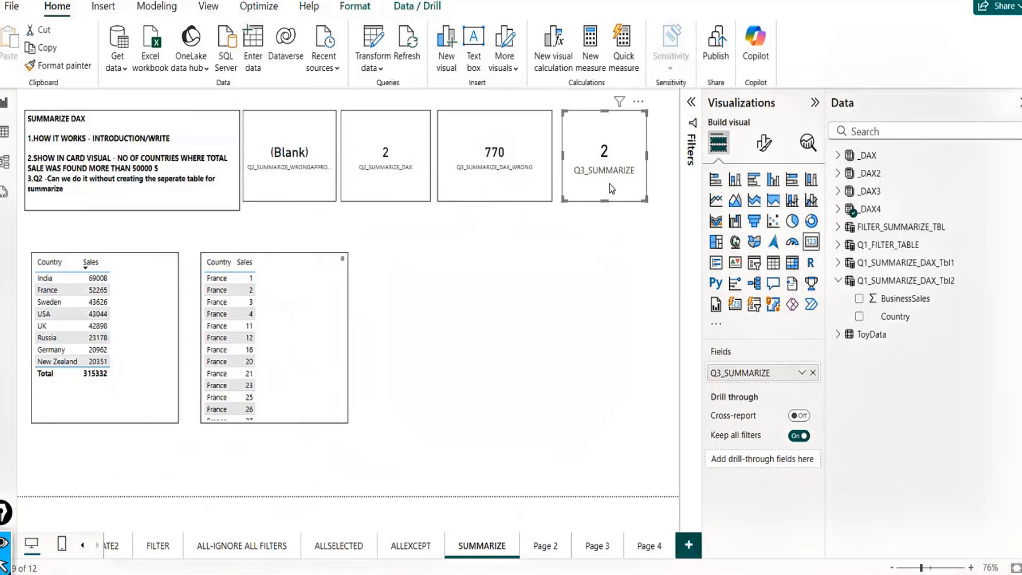
click(838, 209)
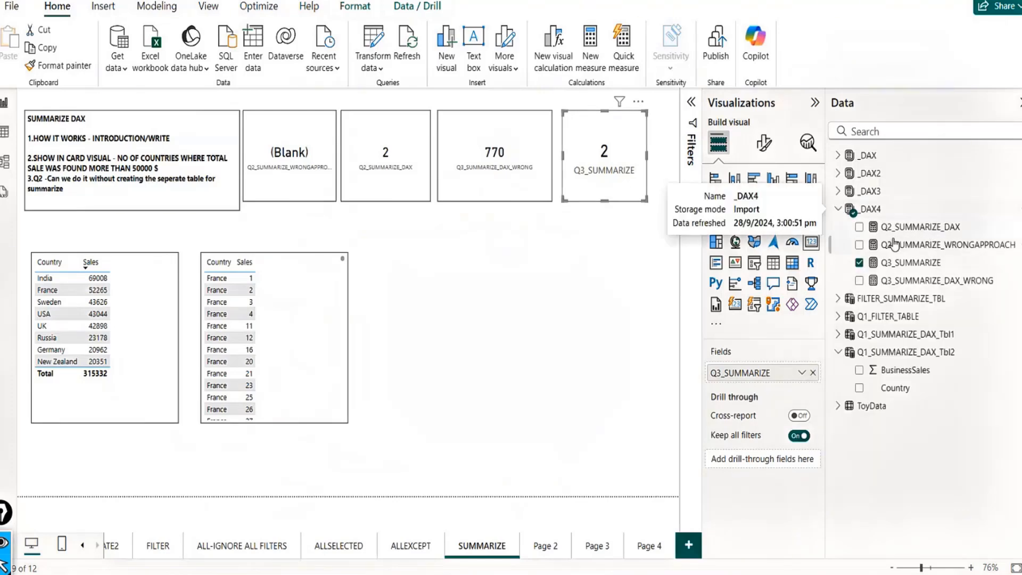
click(911, 264)
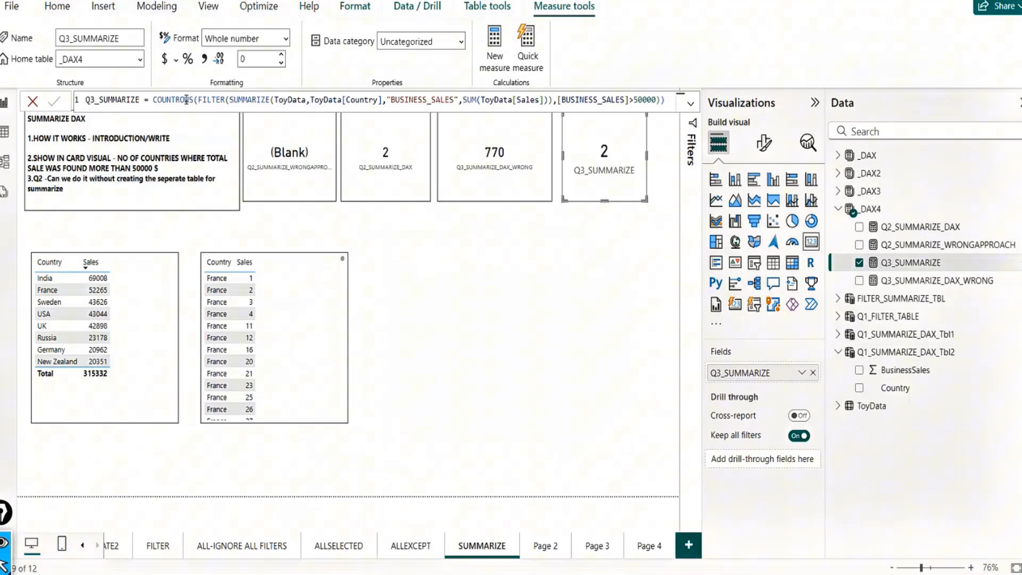
click(470, 301)
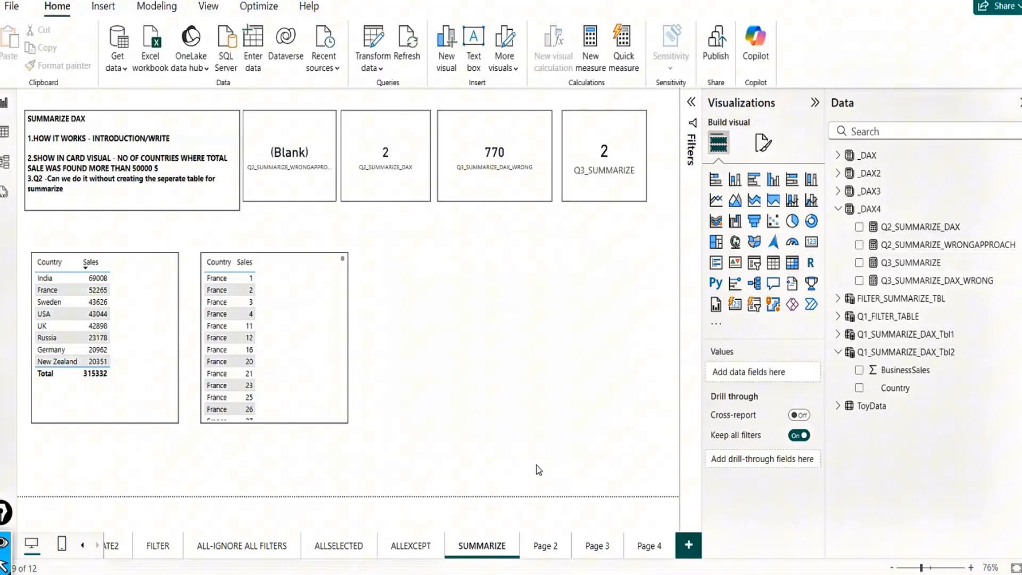